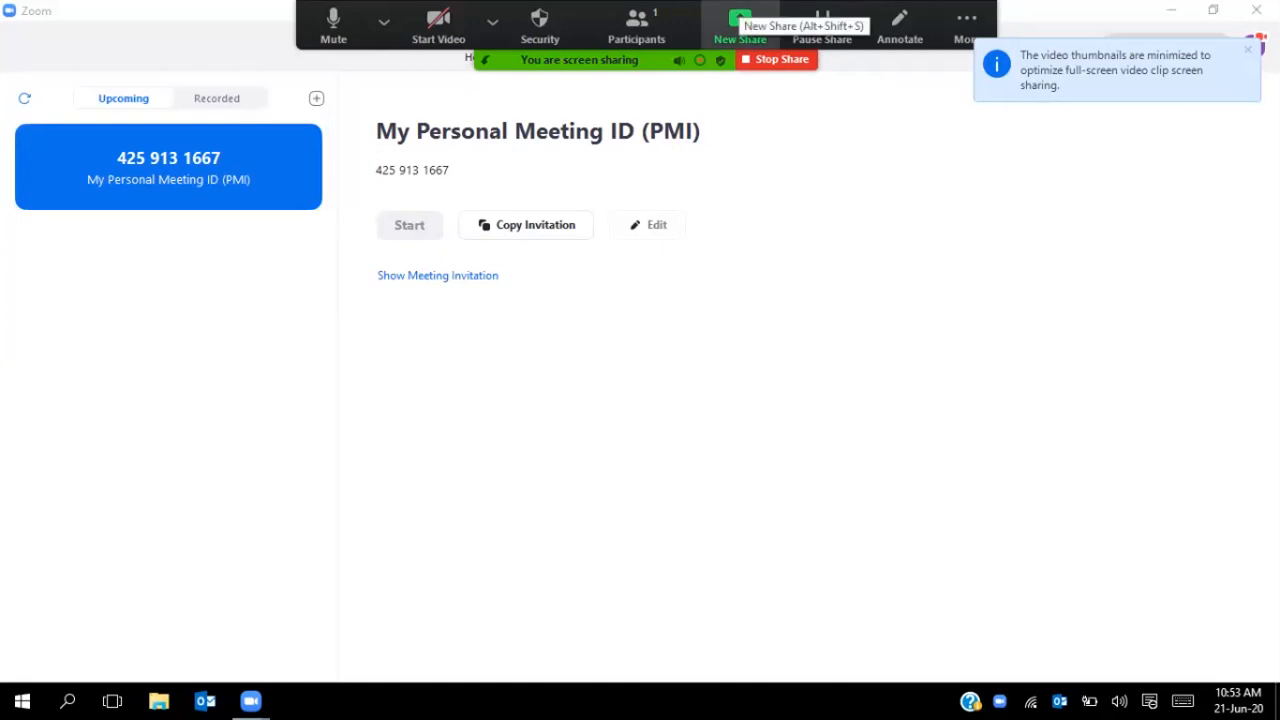
- Start a new full-screen Zoom share with computer sound and video-clip optimisation turned off
left_click(738, 18)
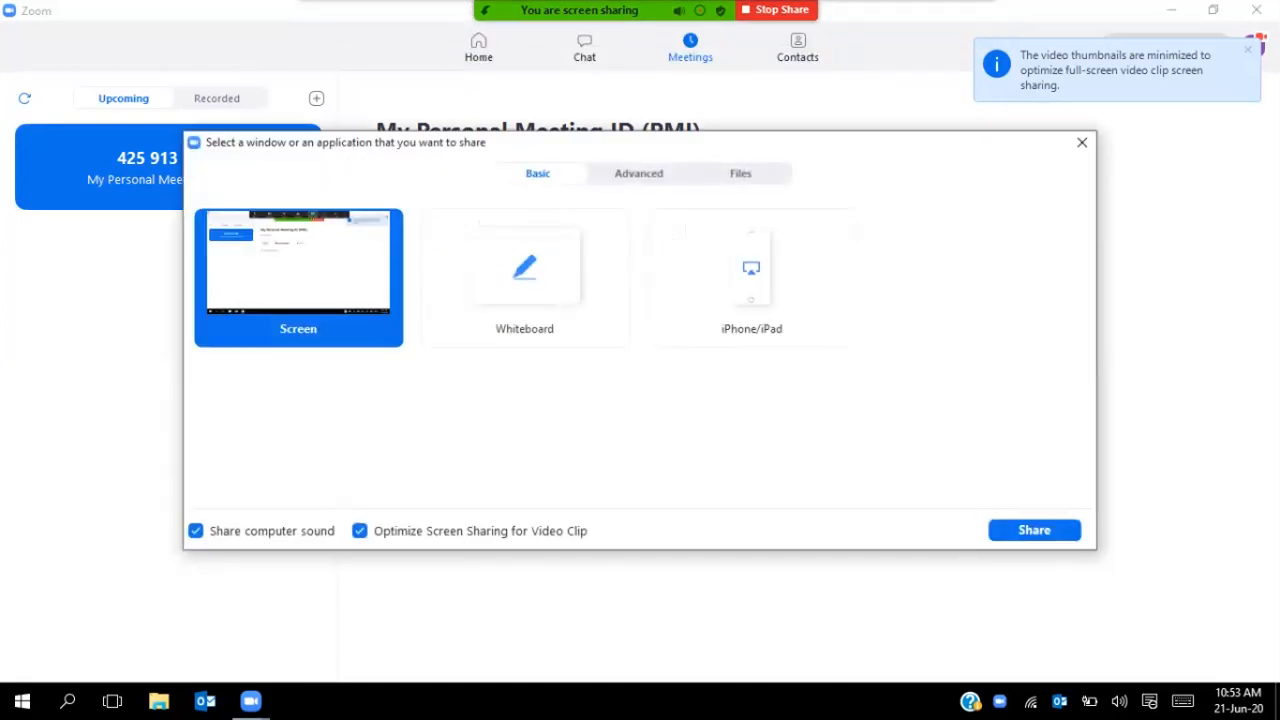
left_click(359, 531)
left_click(196, 531)
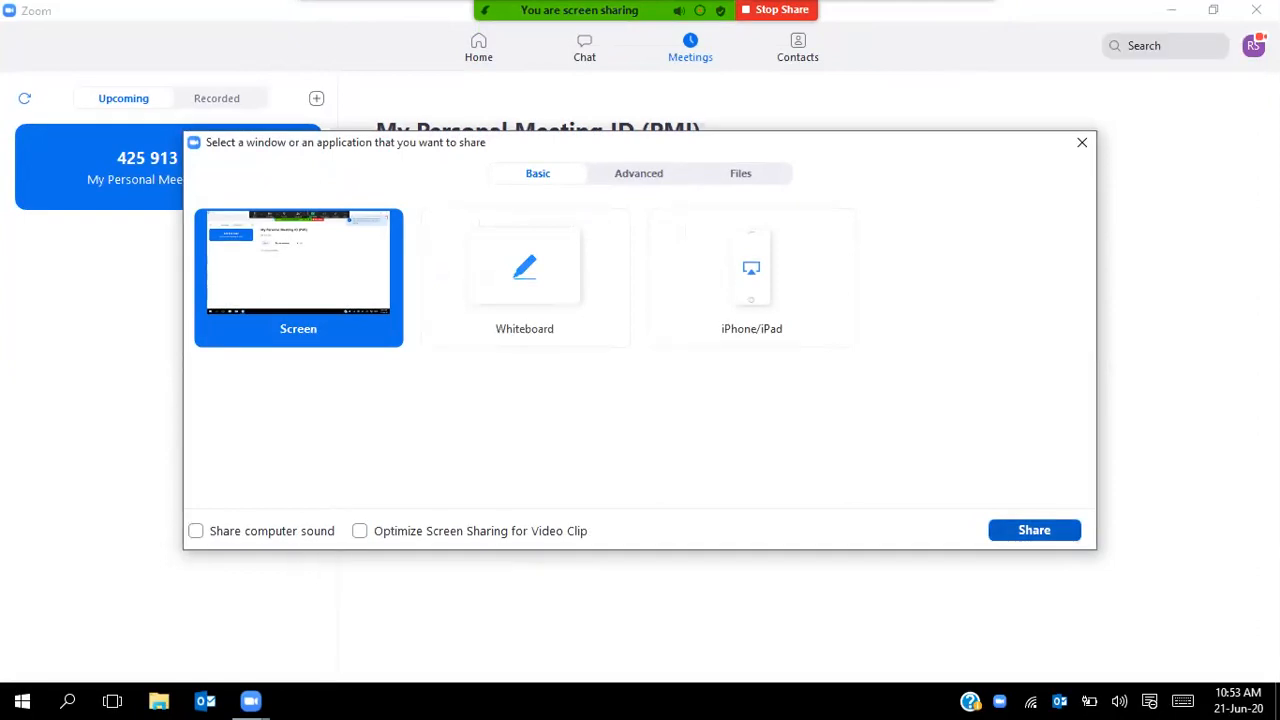
left_click(1034, 530)
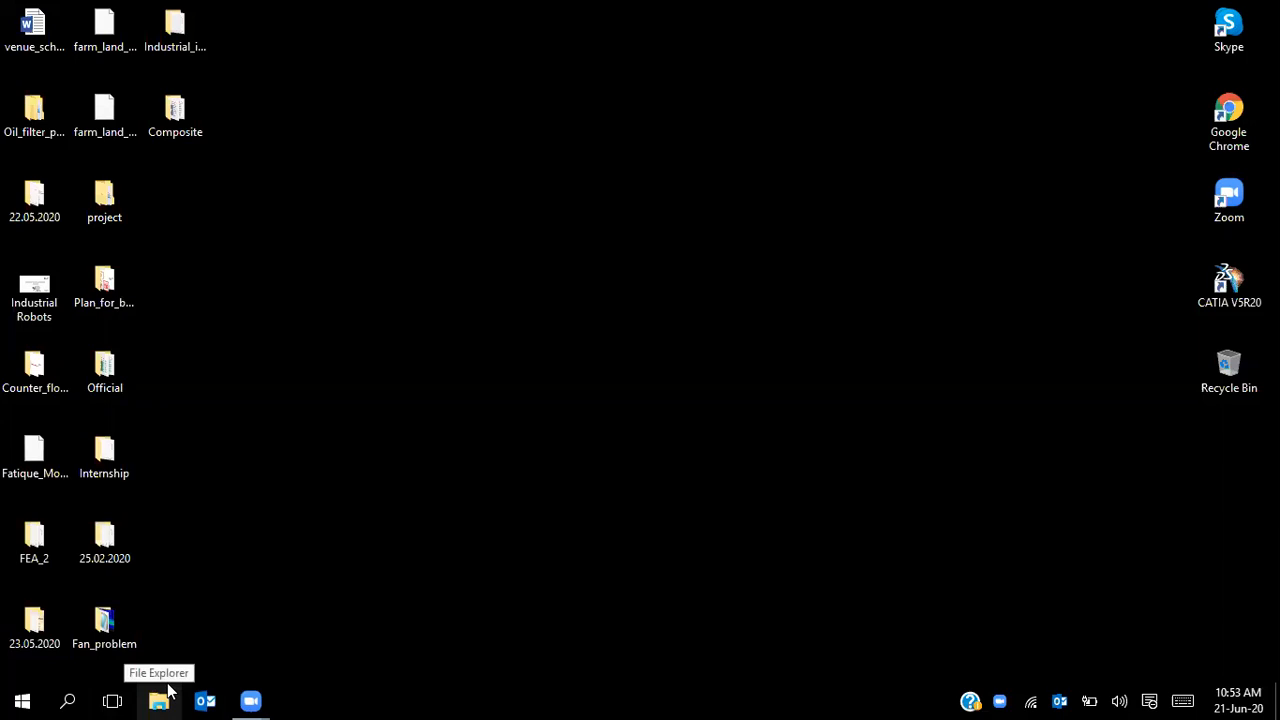
- Launch Workbench 19.2 from the ANSYS 19.2 group in the Start menu's All apps list
left_click(5, 692)
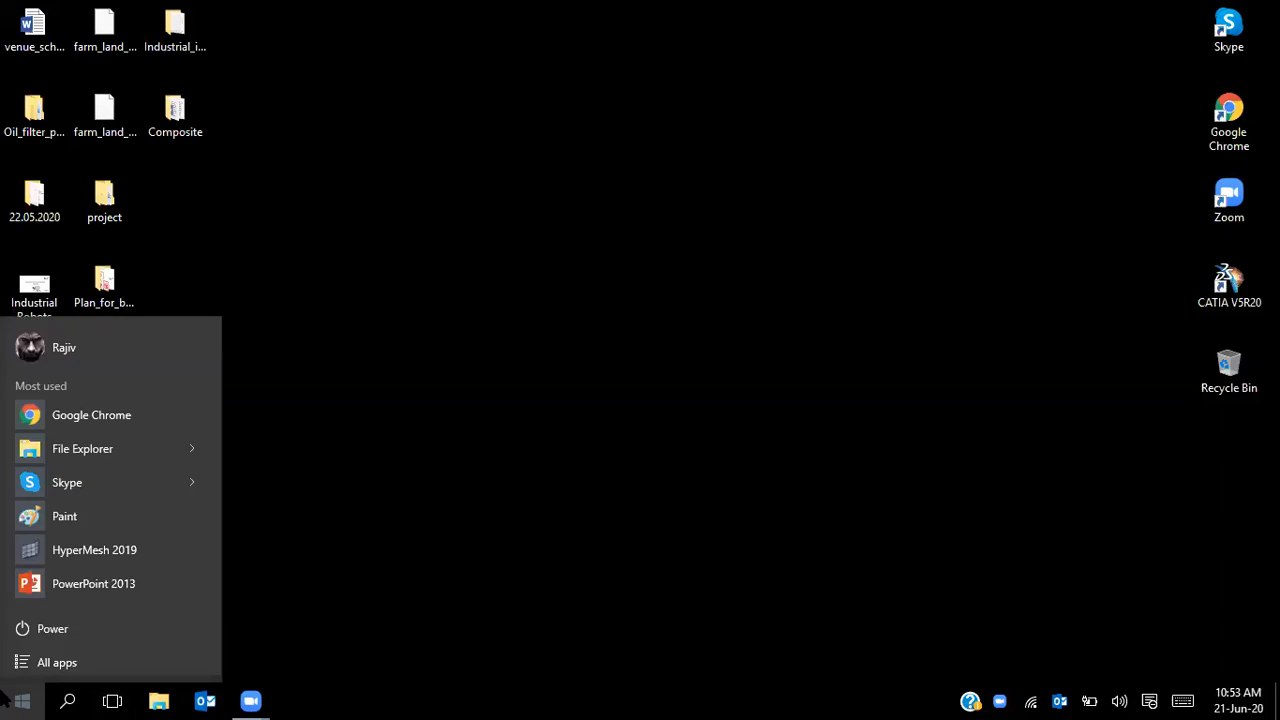
type("work")
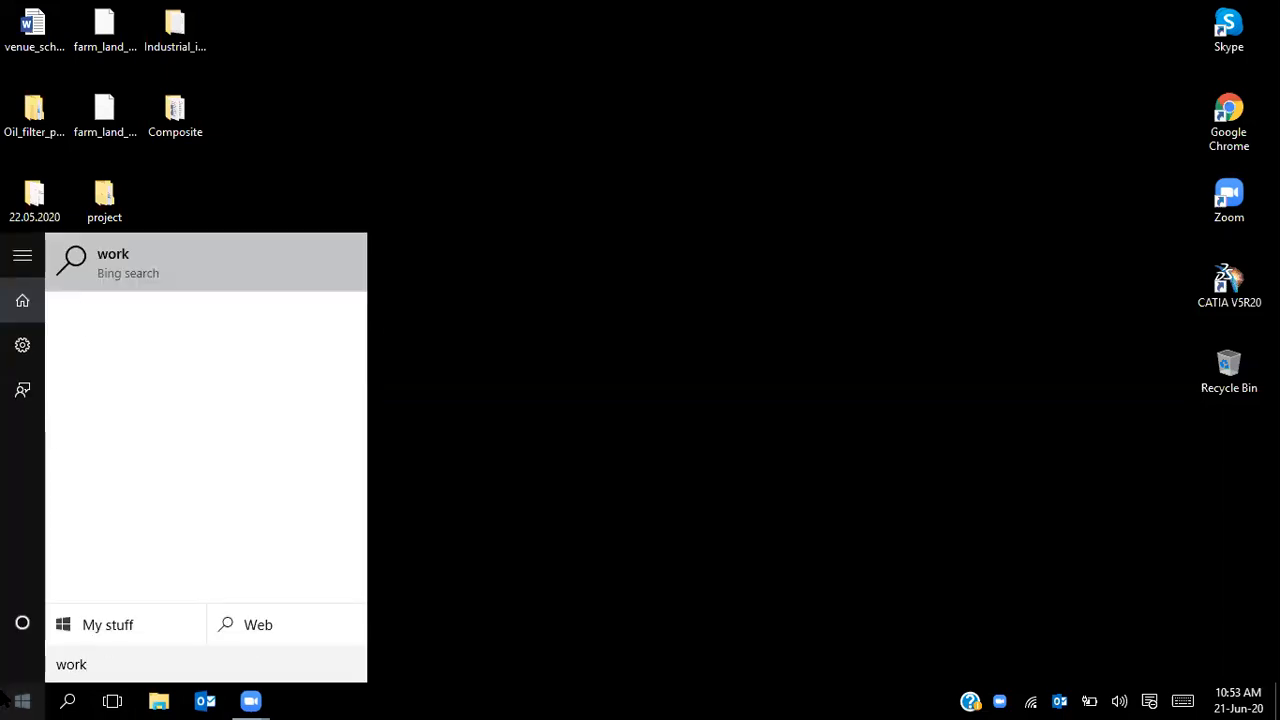
type("b")
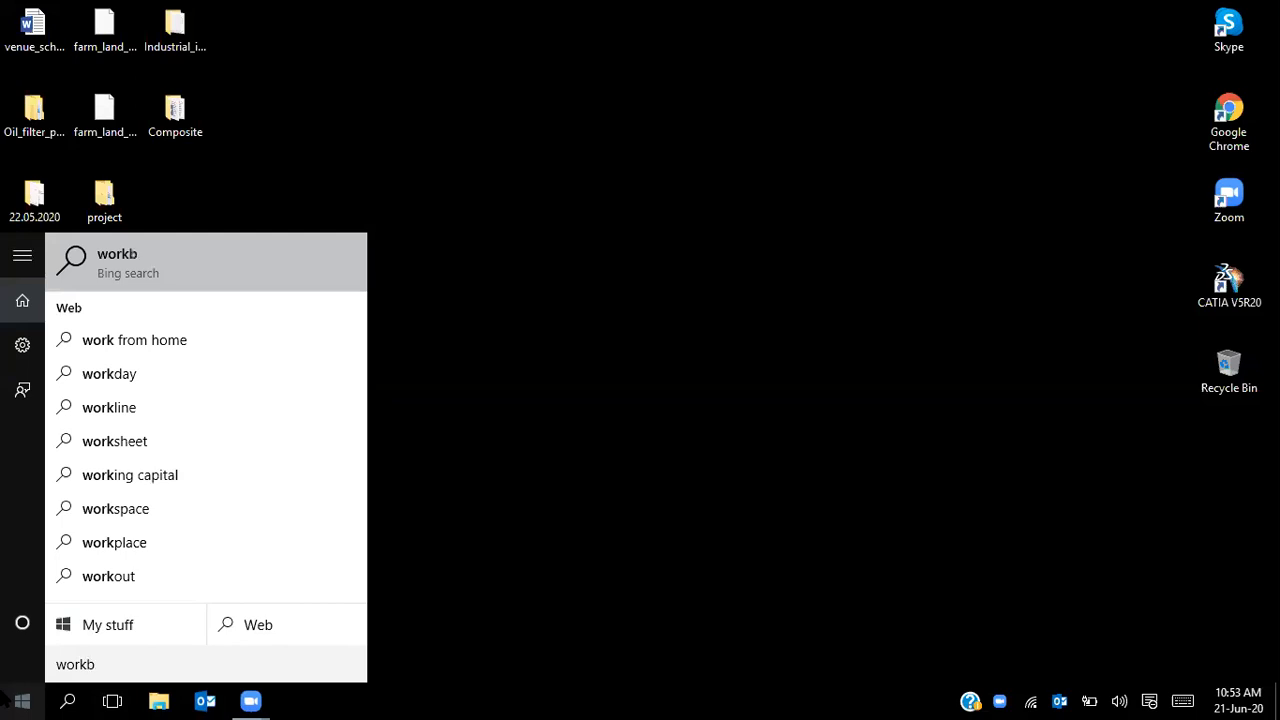
type("ench")
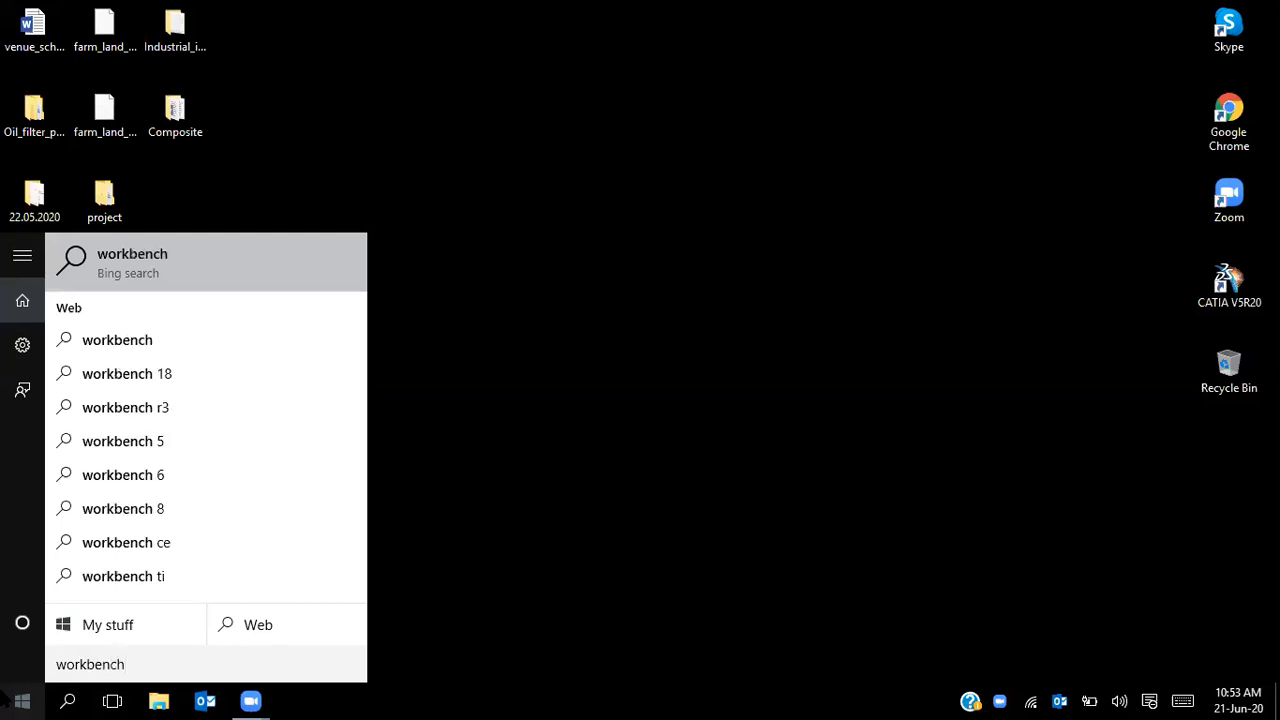
key("BackSpace")
key("BackSpace")
key("BackSpace")
key("BackSpace")
key("BackSpace")
key("BackSpace")
key("BackSpace")
key("BackSpace")
key("BackSpace")
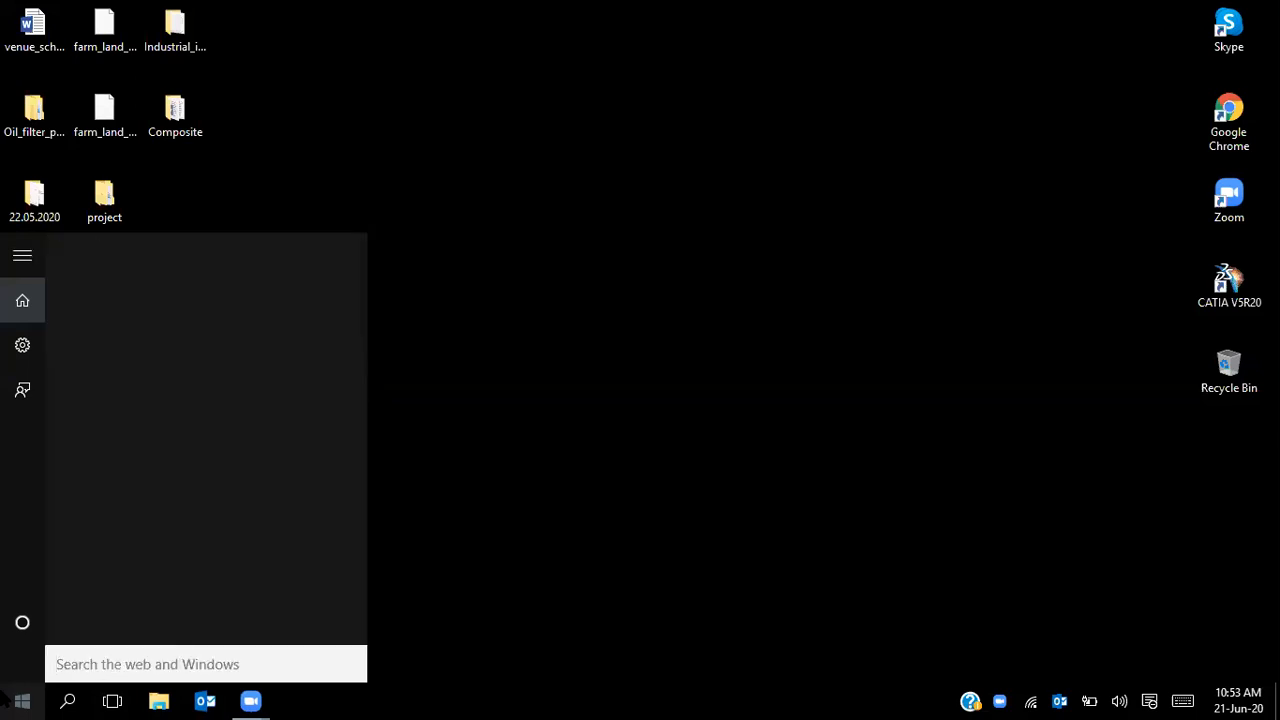
left_click(18, 700)
left_click(42, 662)
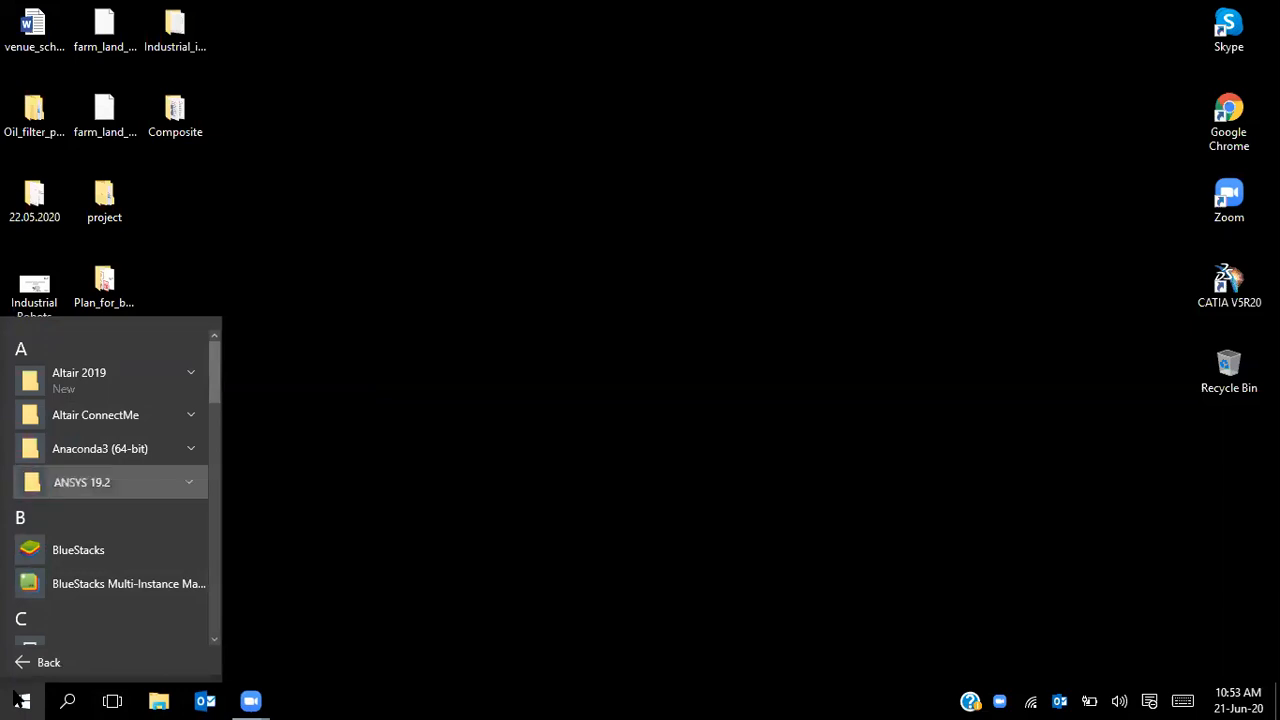
left_click(100, 482)
key("Down")
key("Down")
key("Down")
key("Down")
key("Down")
key("Down")
key("Down")
key("Down")
key("Down")
key("Down")
key("Down")
key("Down")
key("Down")
key("Down")
key("Down")
key("Down")
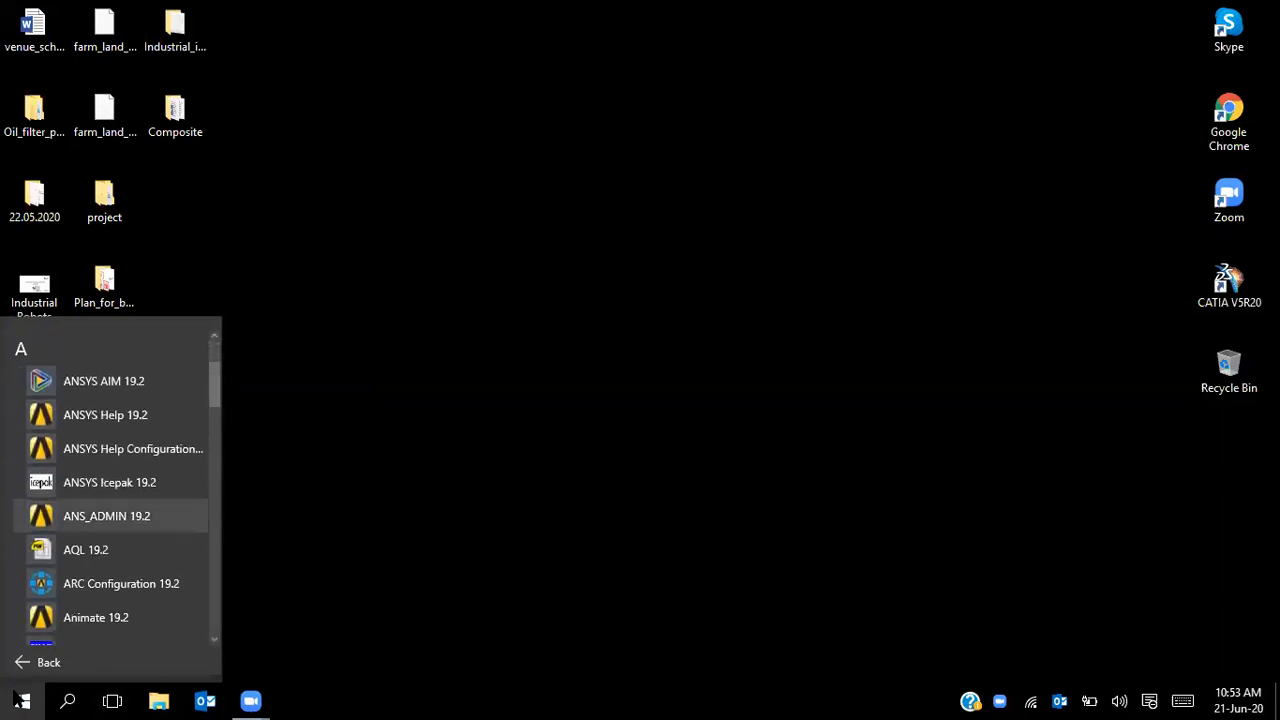
key("Down")
key("Down")
key("Down")
key("Down")
key("Down")
key("Down")
key("Down")
key("Down")
key("Down")
key("Down")
key("Down")
key("Down")
key("Down")
key("Down")
key("Down")
key("Down")
key("Down")
key("Down")
key("Down")
key("Down")
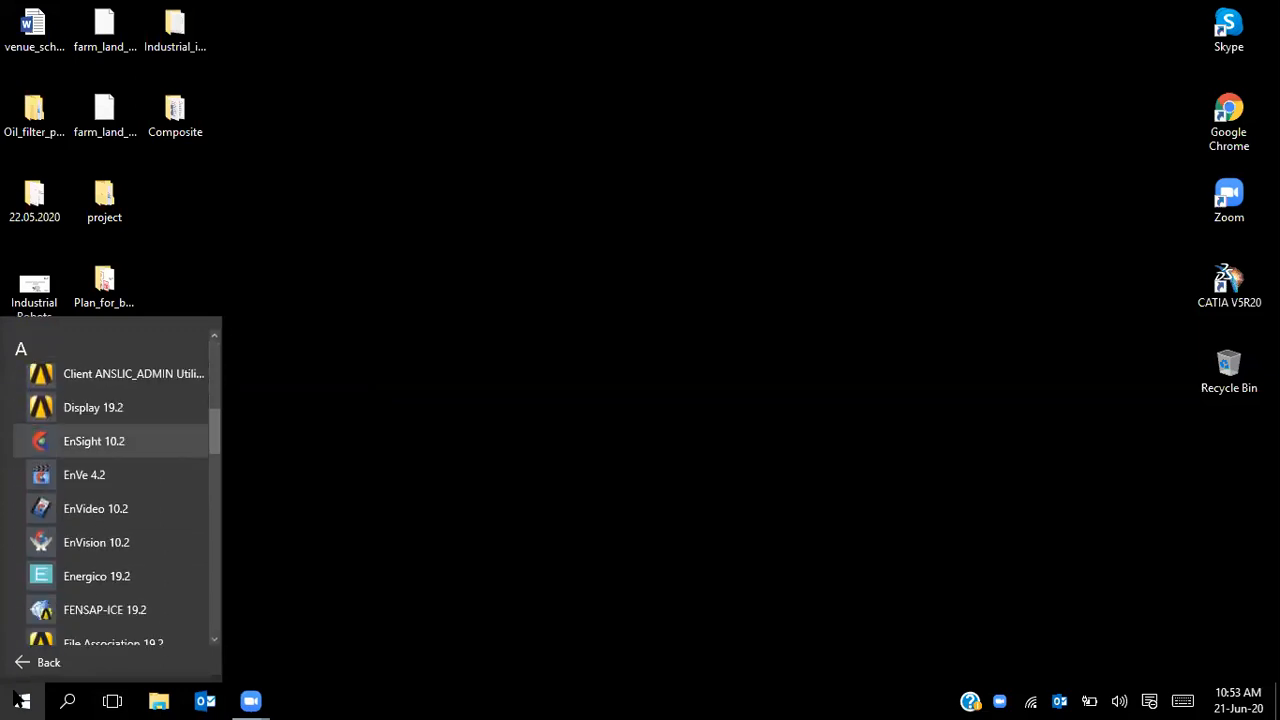
key("Down")
key("Down")
key("Down")
key("Down")
key("Down")
key("Down")
key("Down")
key("Down")
key("Down")
key("Down")
key("Down")
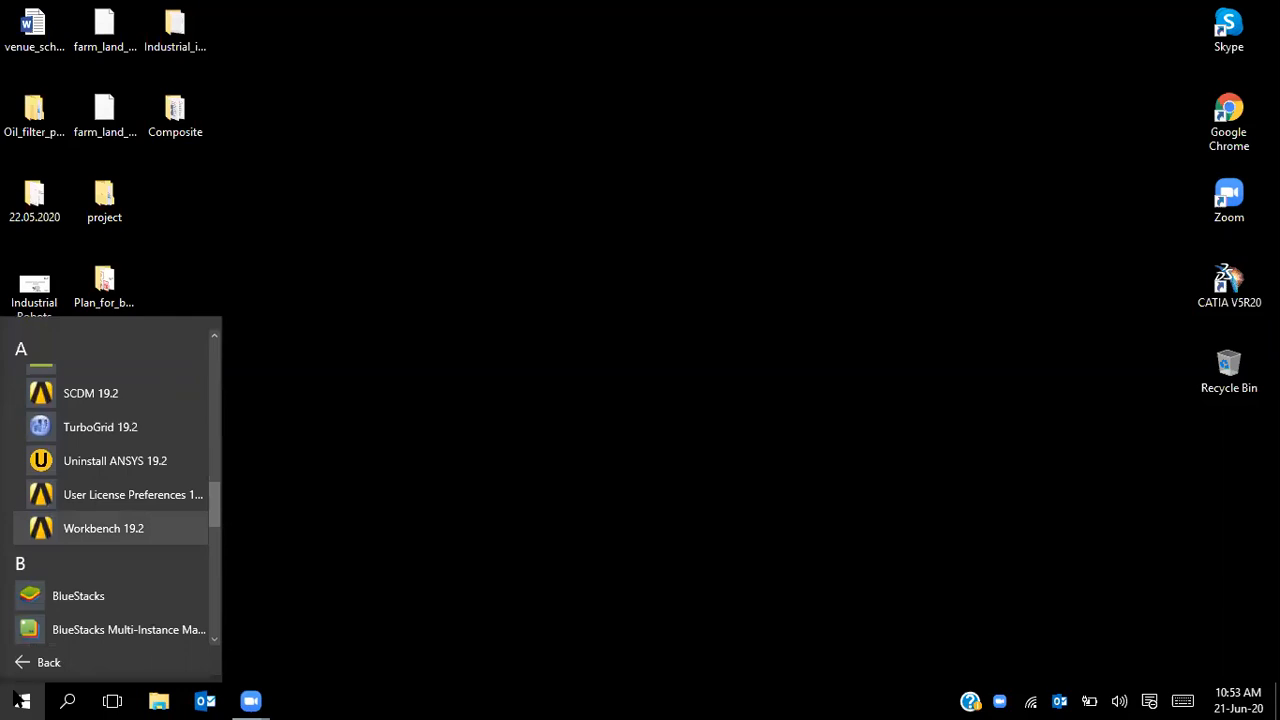
key("Return")
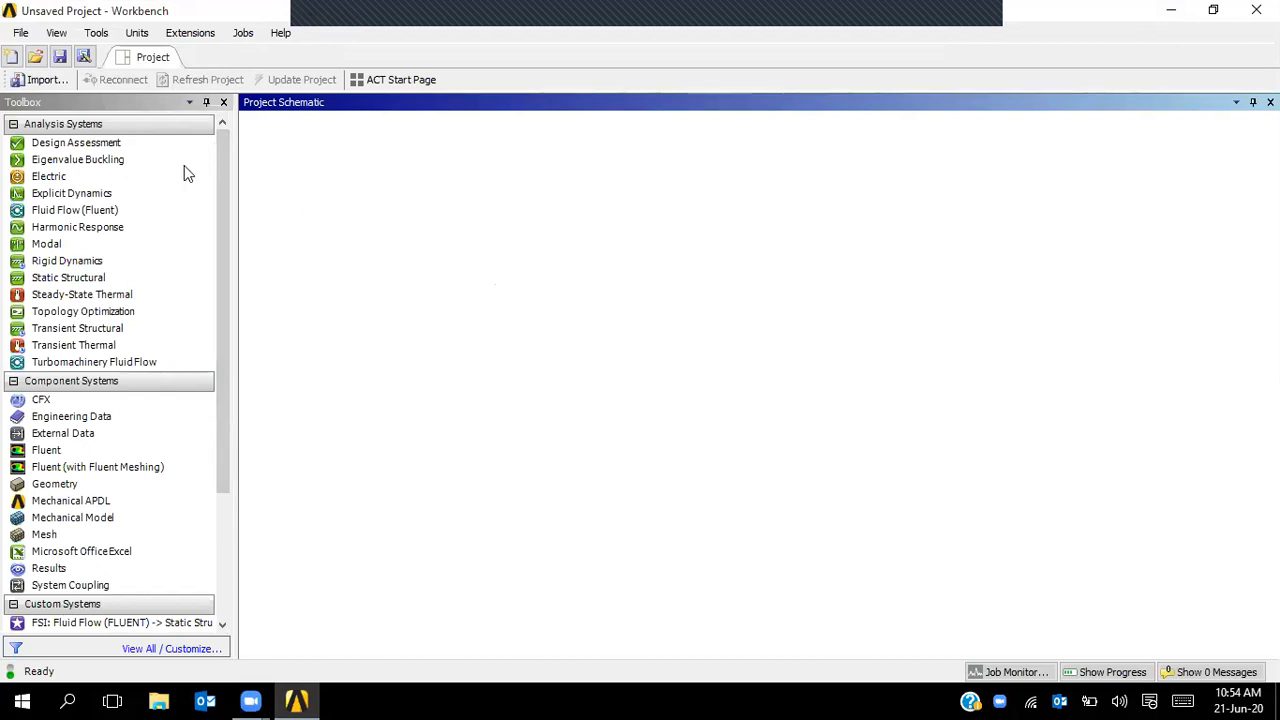
left_click(69, 106)
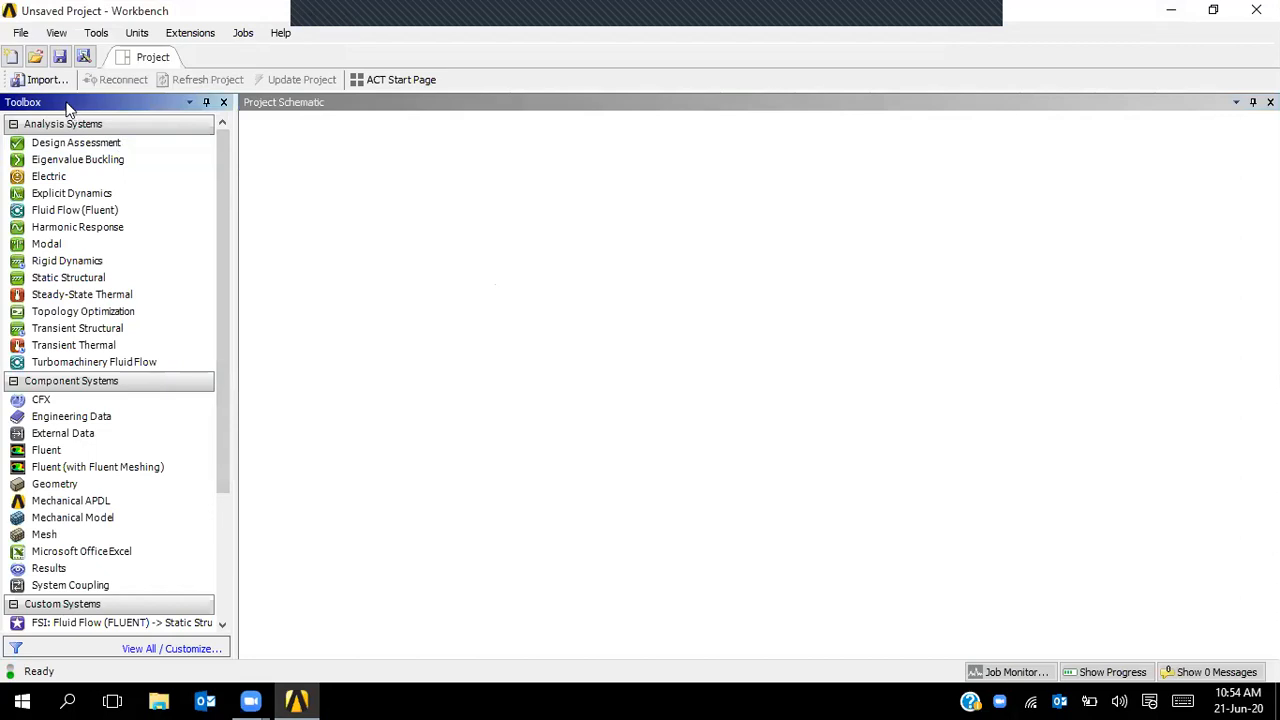
left_click(338, 113)
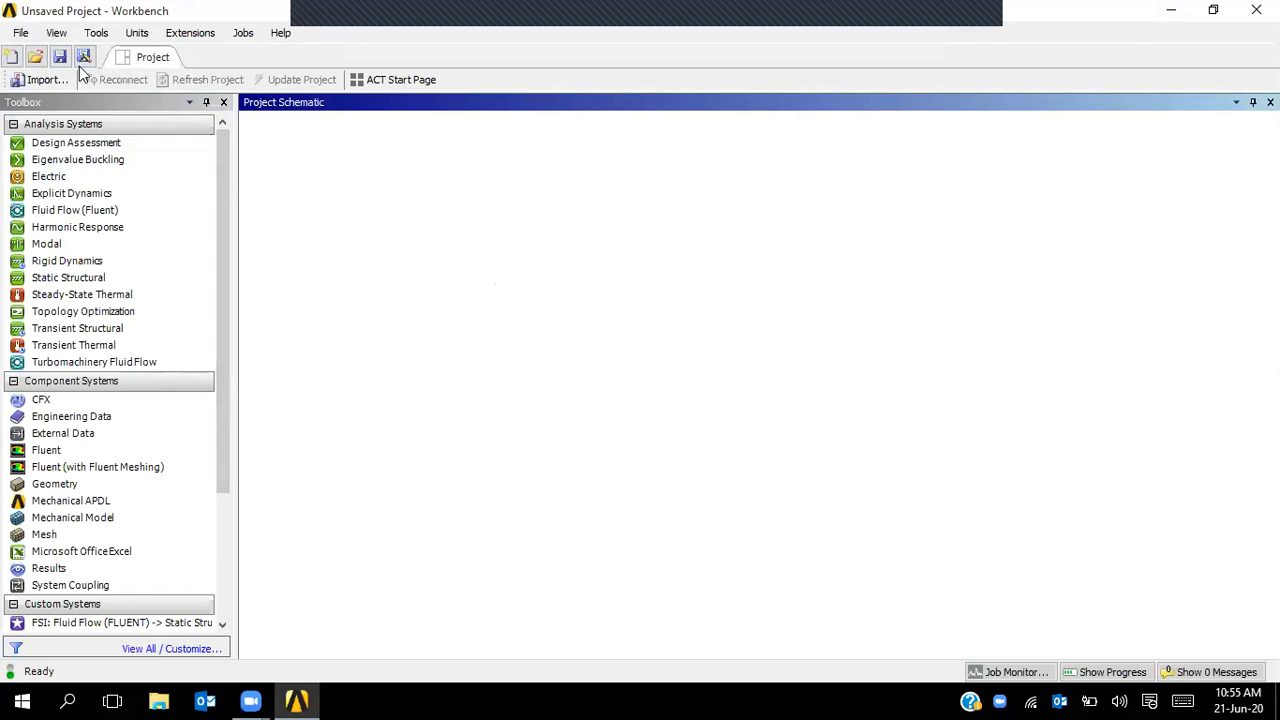
- Browse the File, Tools, Extensions and Jobs menus, ending with the File menu shown
left_click(26, 36)
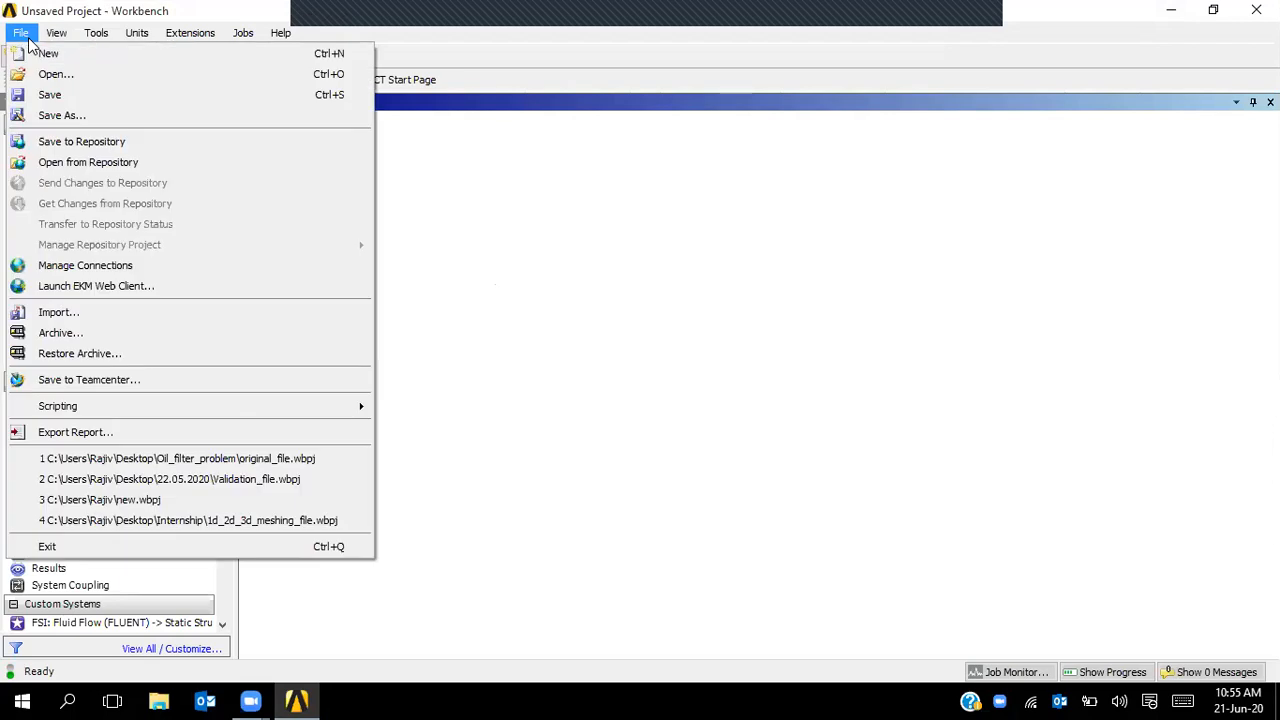
mouse_move(22, 36)
mouse_move(102, 37)
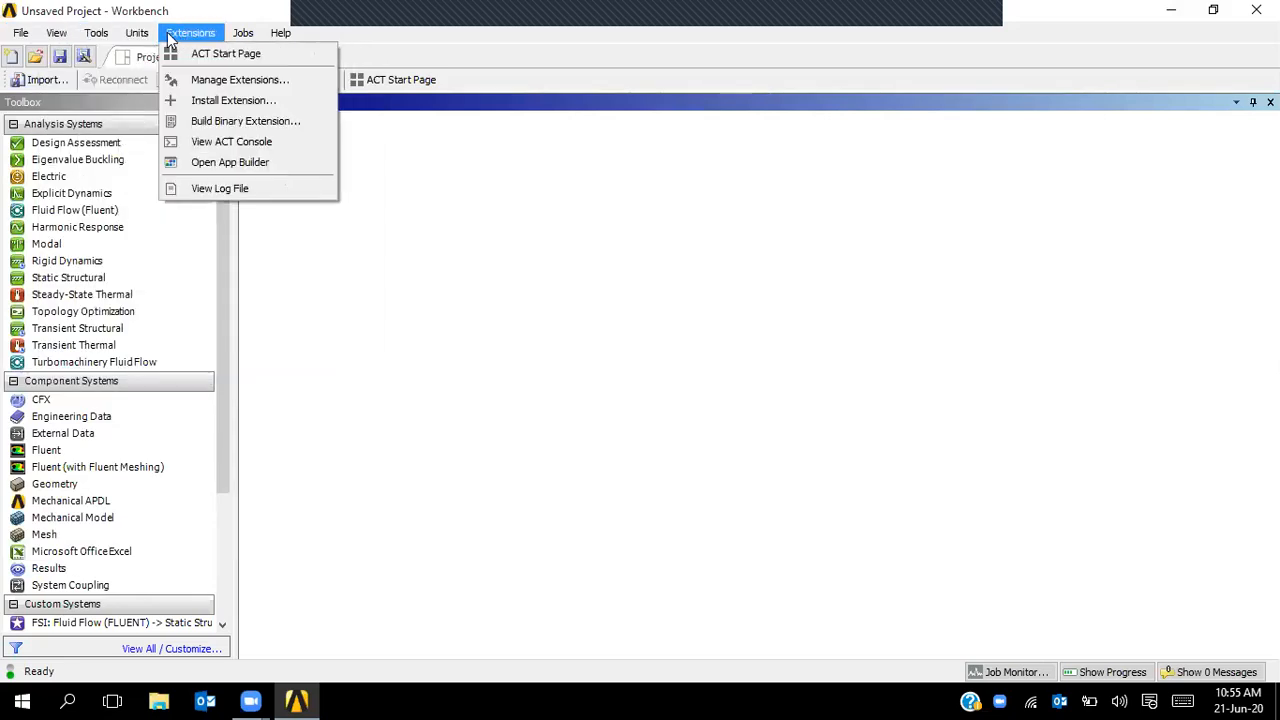
mouse_move(234, 38)
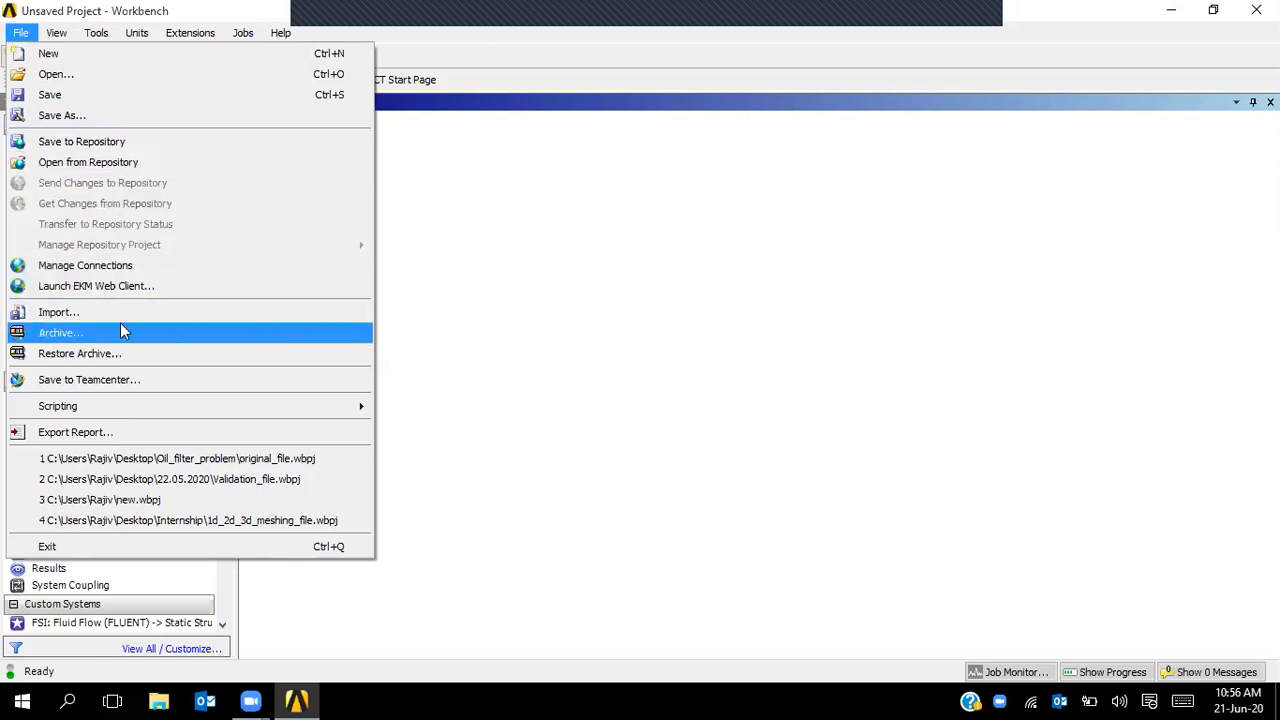
- View the importable file types in File > Import, then cancel without importing
left_click(70, 316)
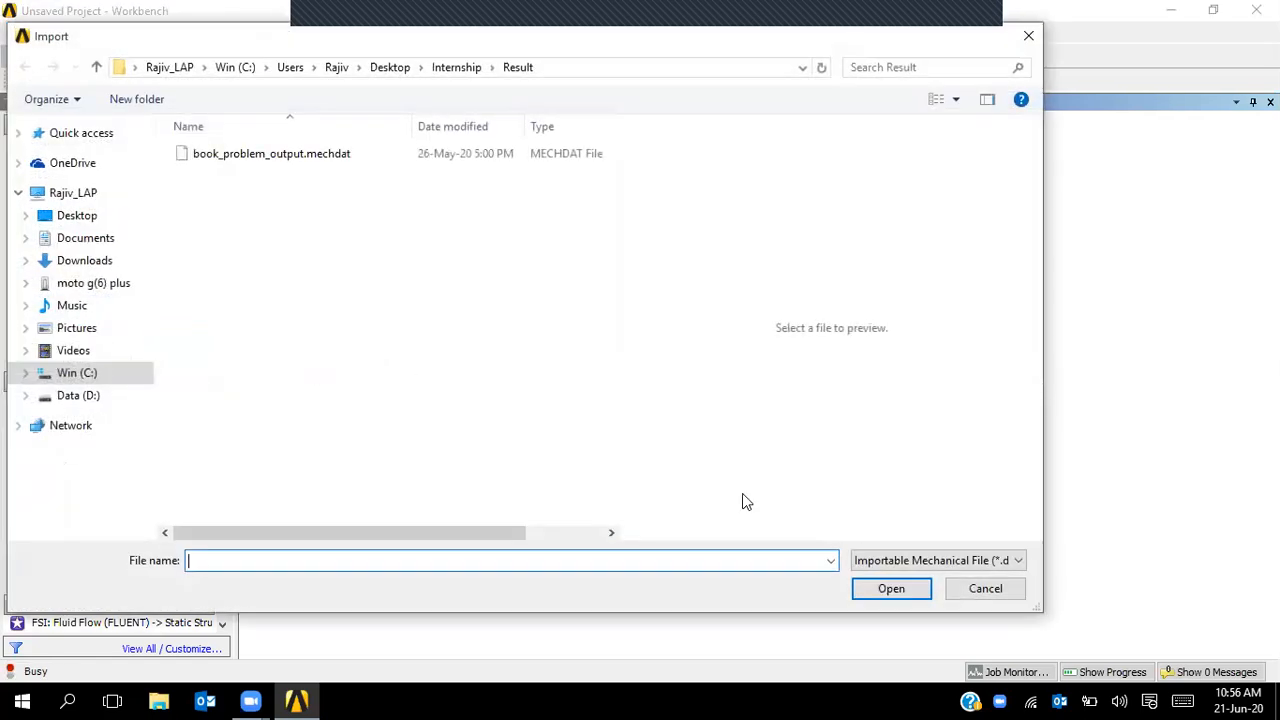
left_click(938, 563)
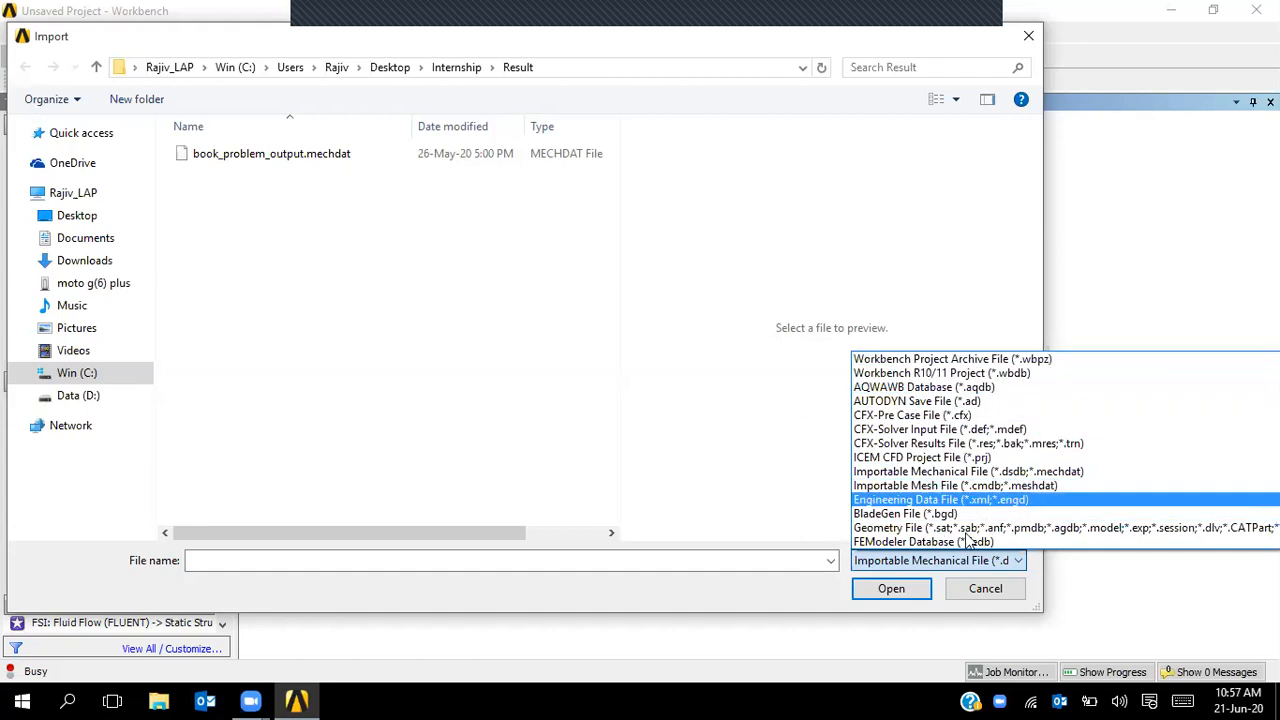
left_click(984, 580)
left_click(985, 588)
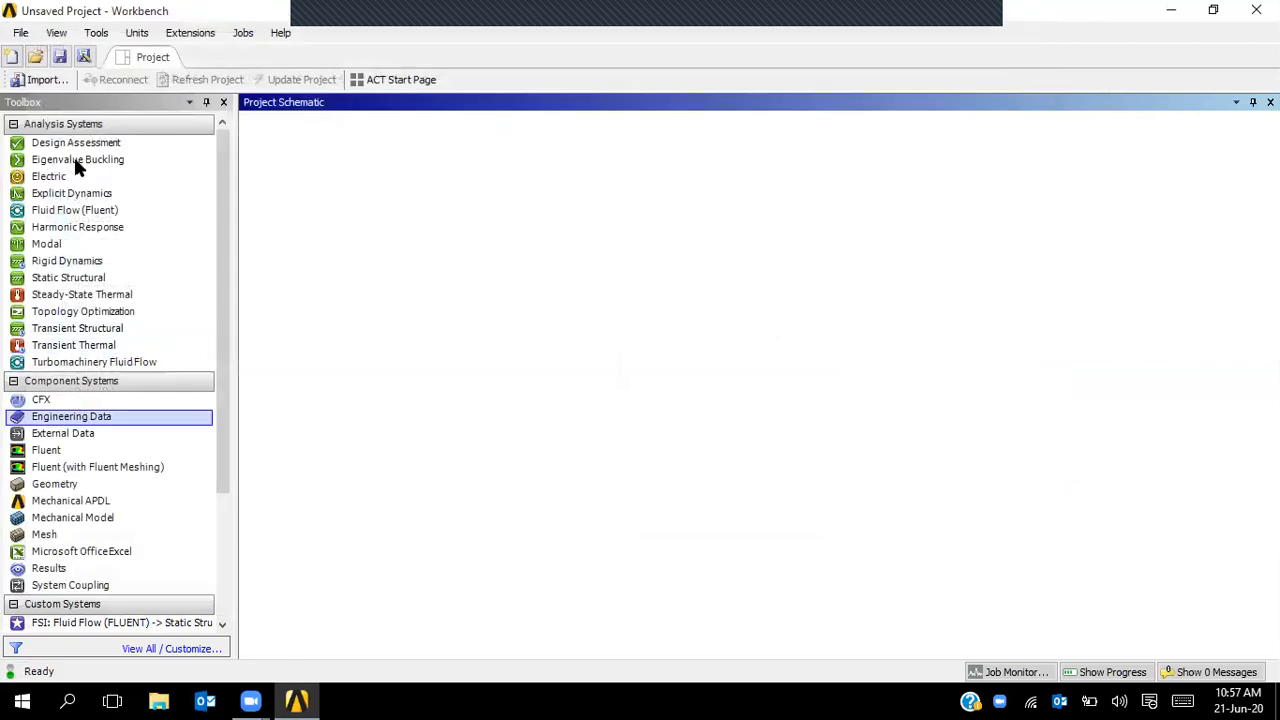
- Show the File > Scripting submenu with journal recording, script running and command window entries
left_click(20, 32)
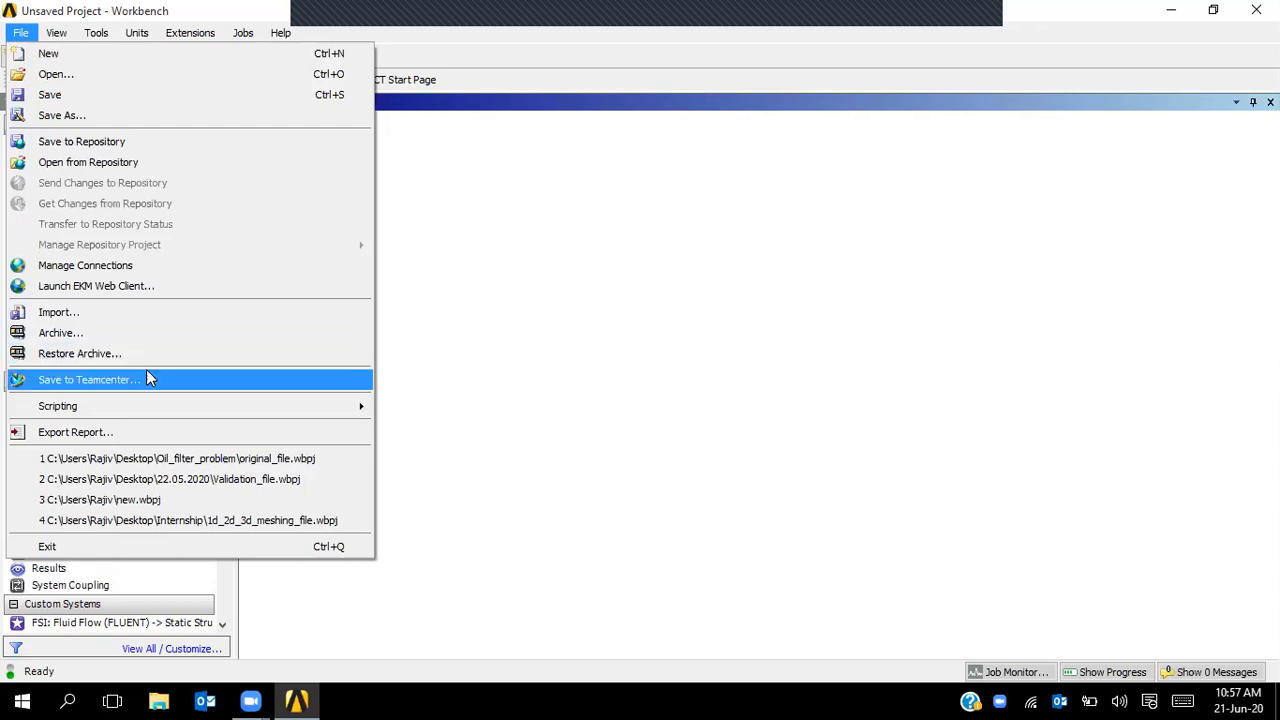
mouse_move(146, 414)
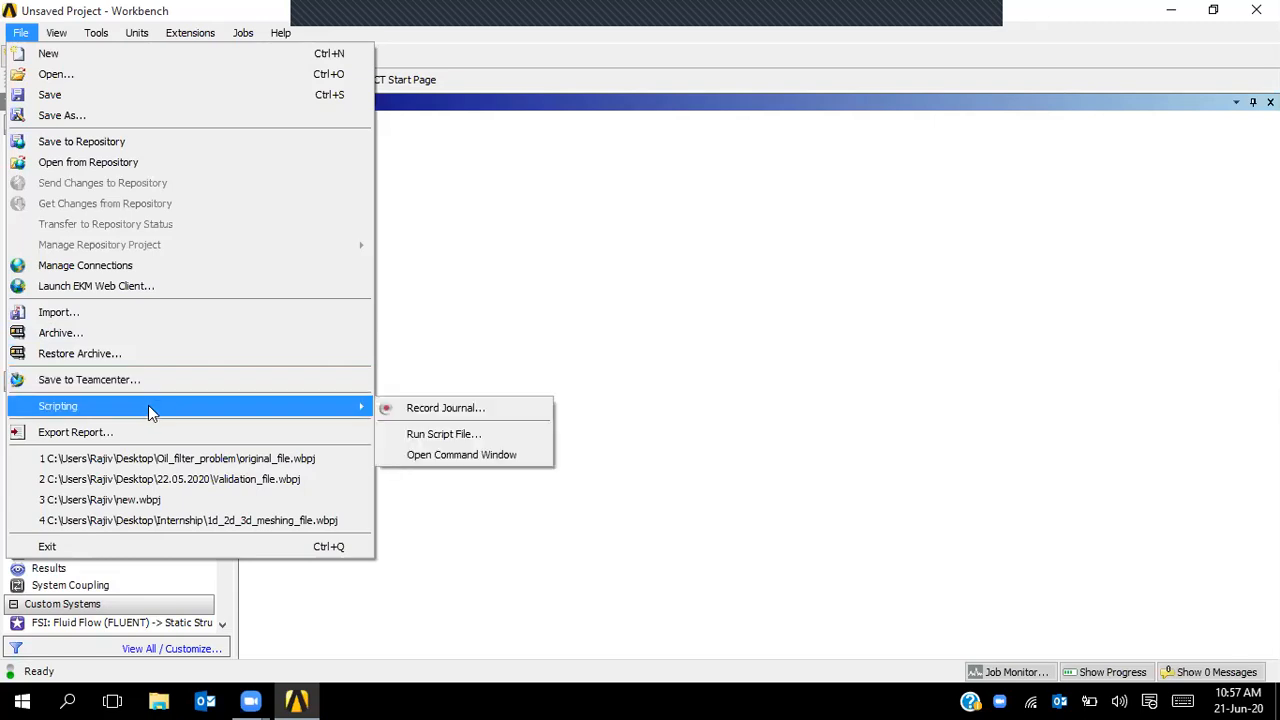
- Confirm Run Script File accepts Journal or Python files, cancel, and reopen the File menu
left_click(422, 439)
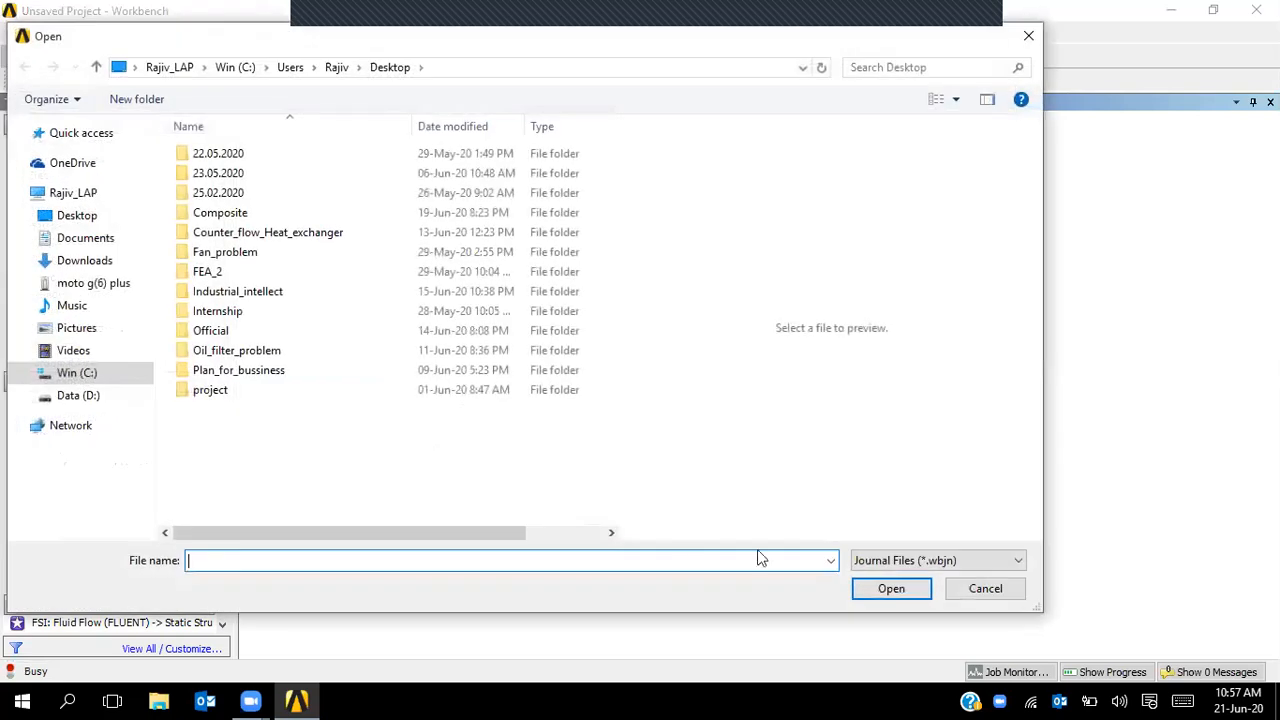
left_click(920, 562)
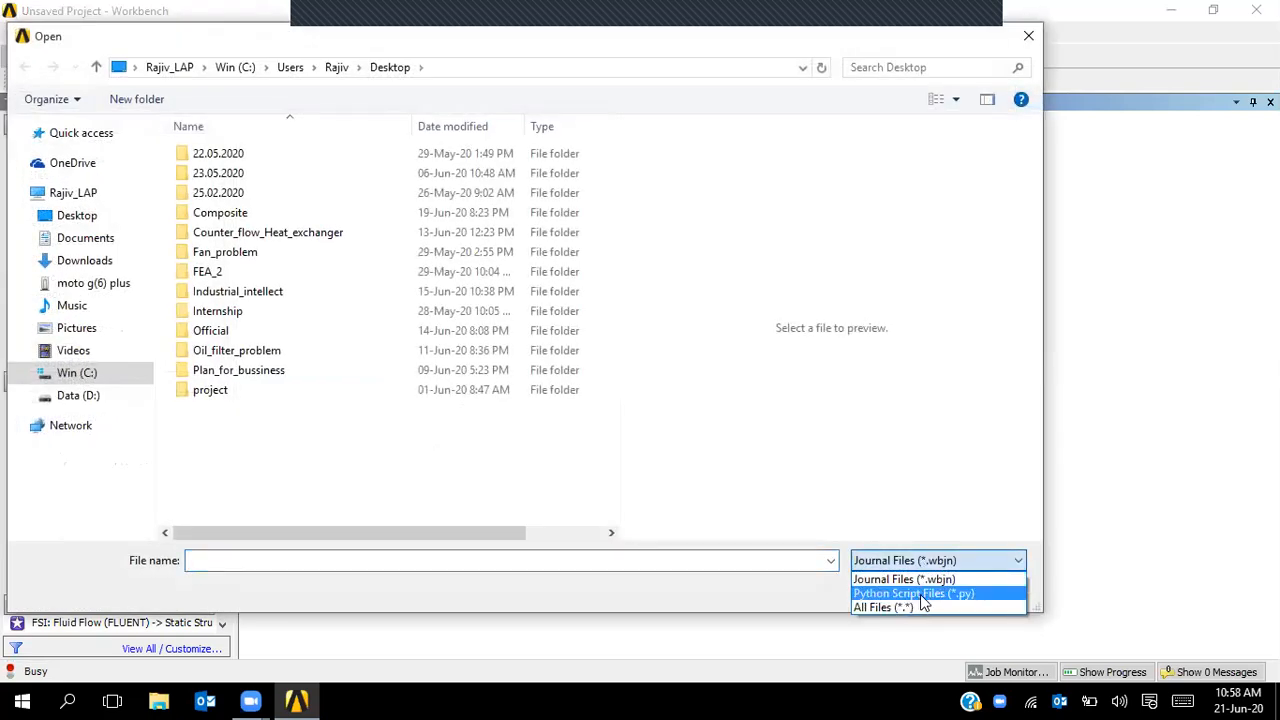
left_click(968, 556)
left_click(978, 594)
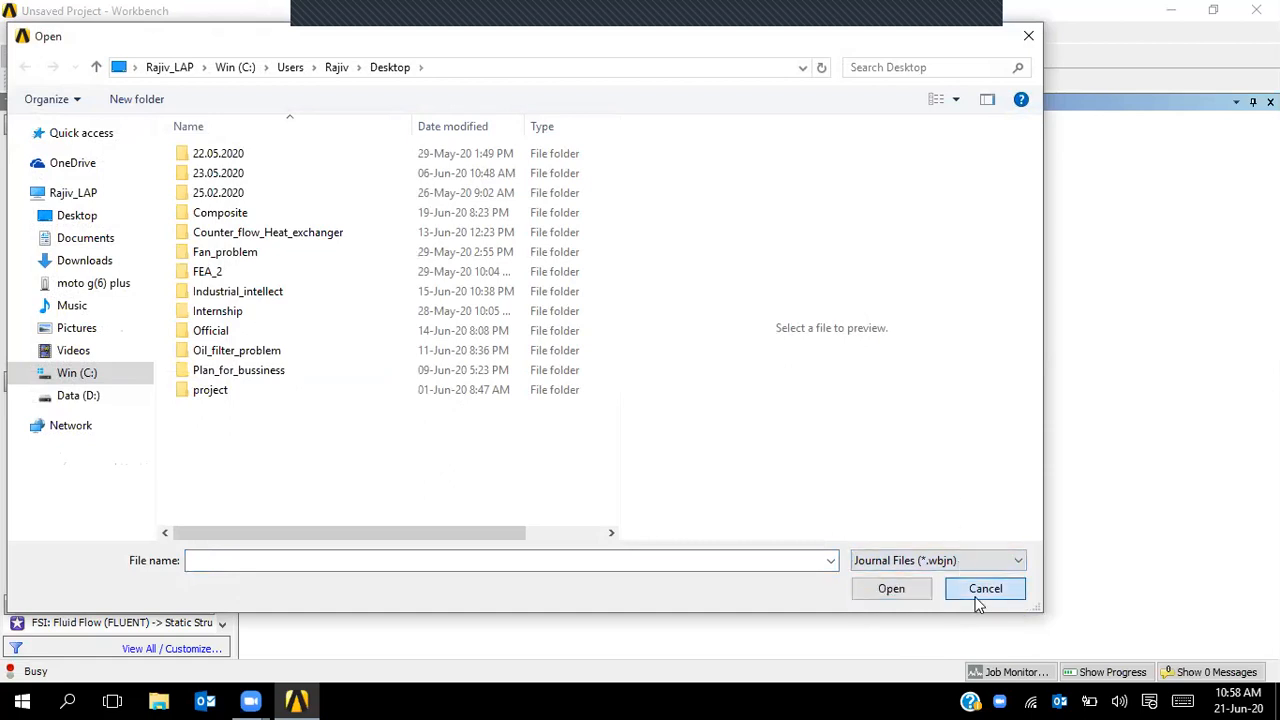
left_click(19, 35)
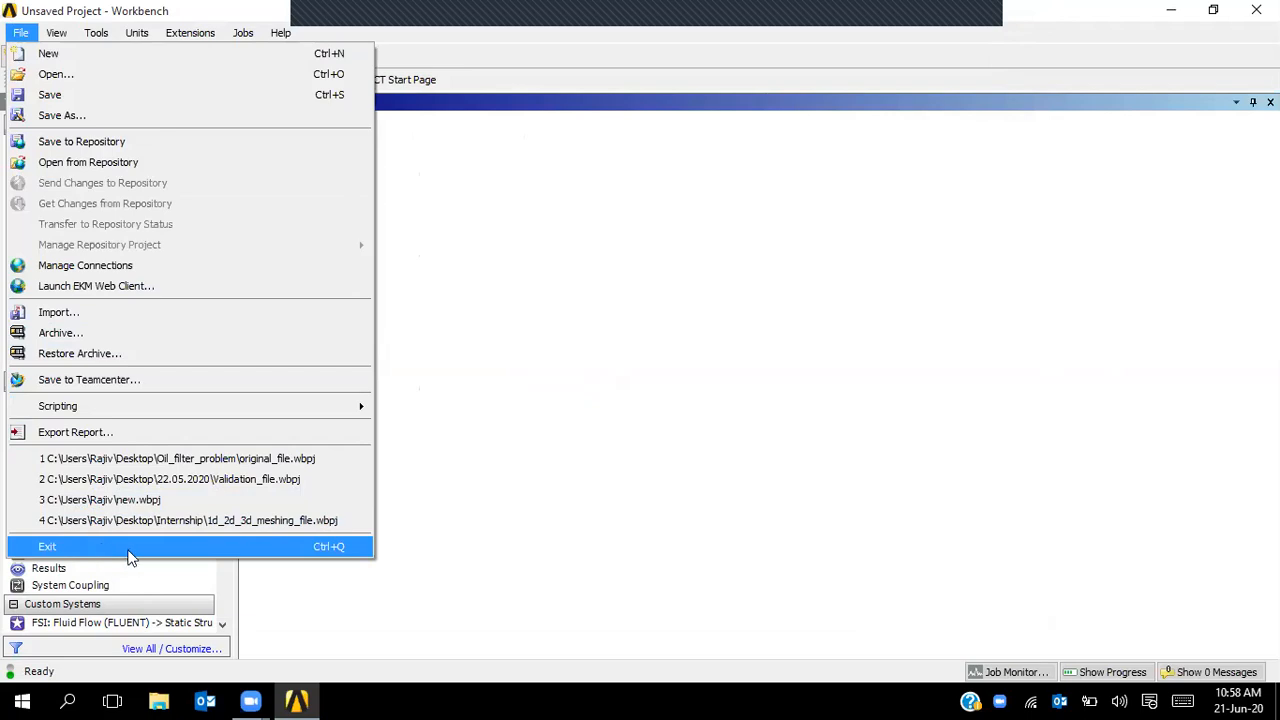
- Switch Workbench to Compact Mode from the View menu
left_click(605, 586)
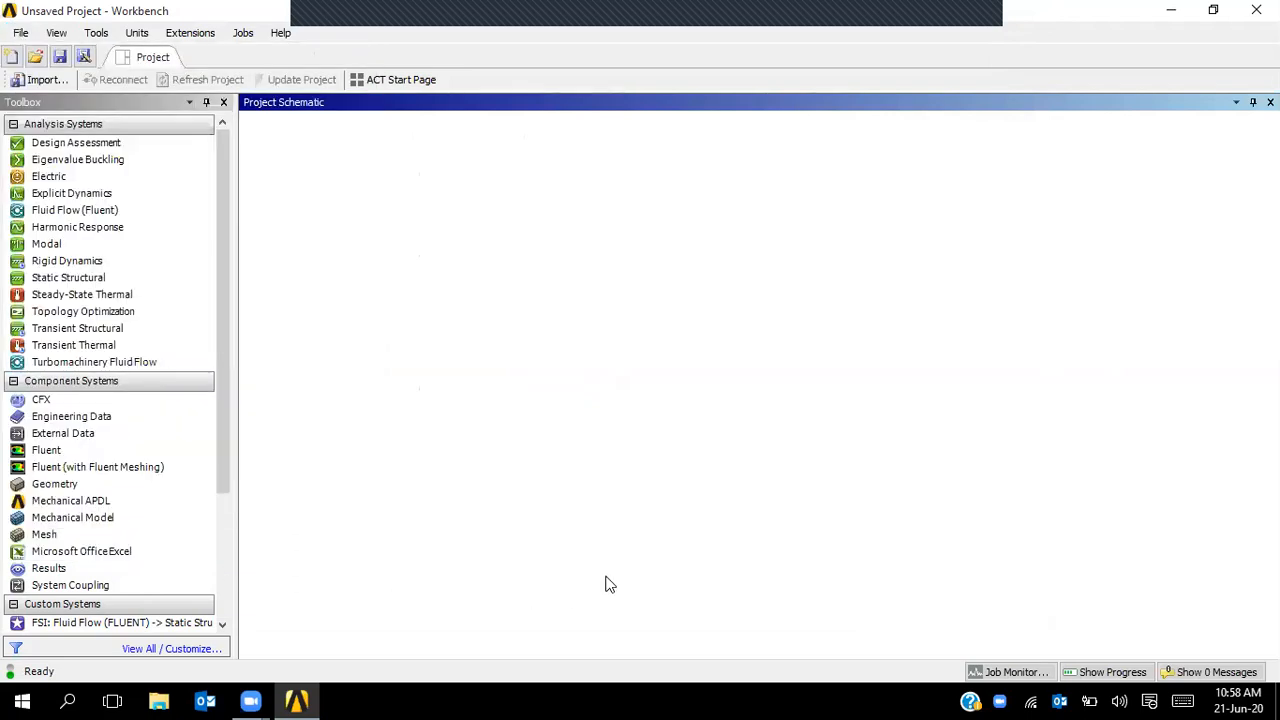
left_click(62, 36)
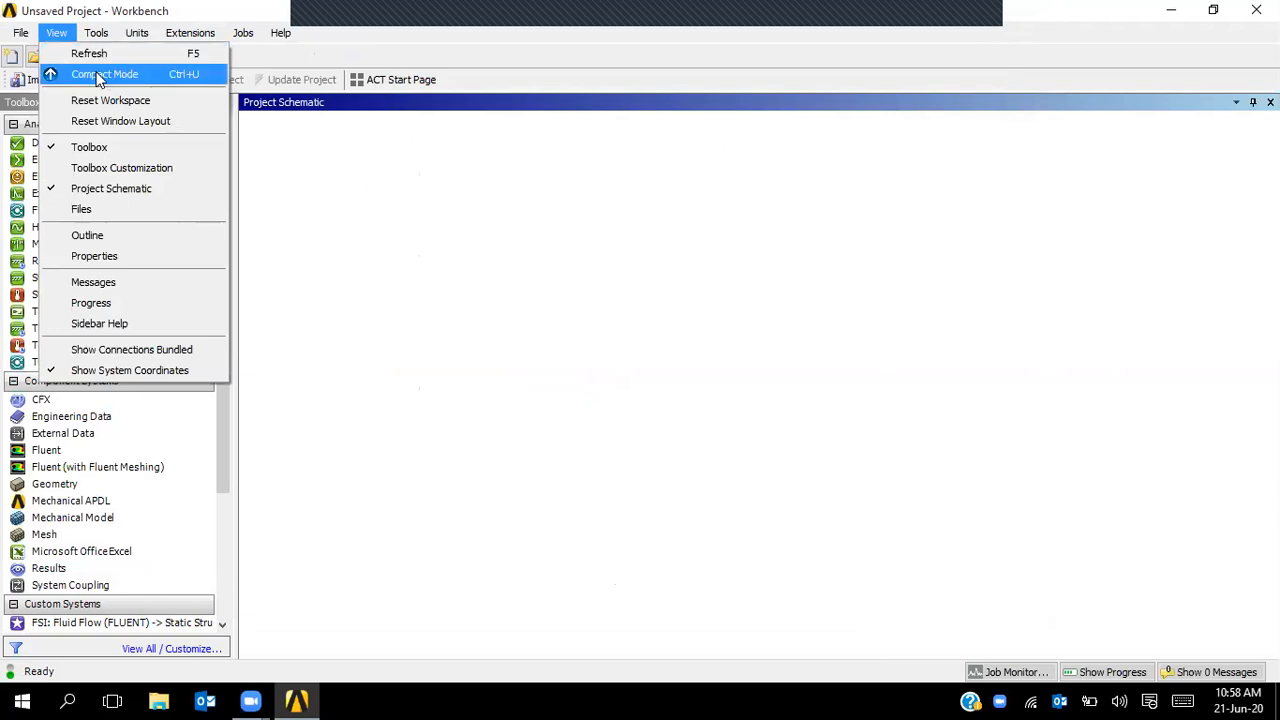
left_click(497, 263)
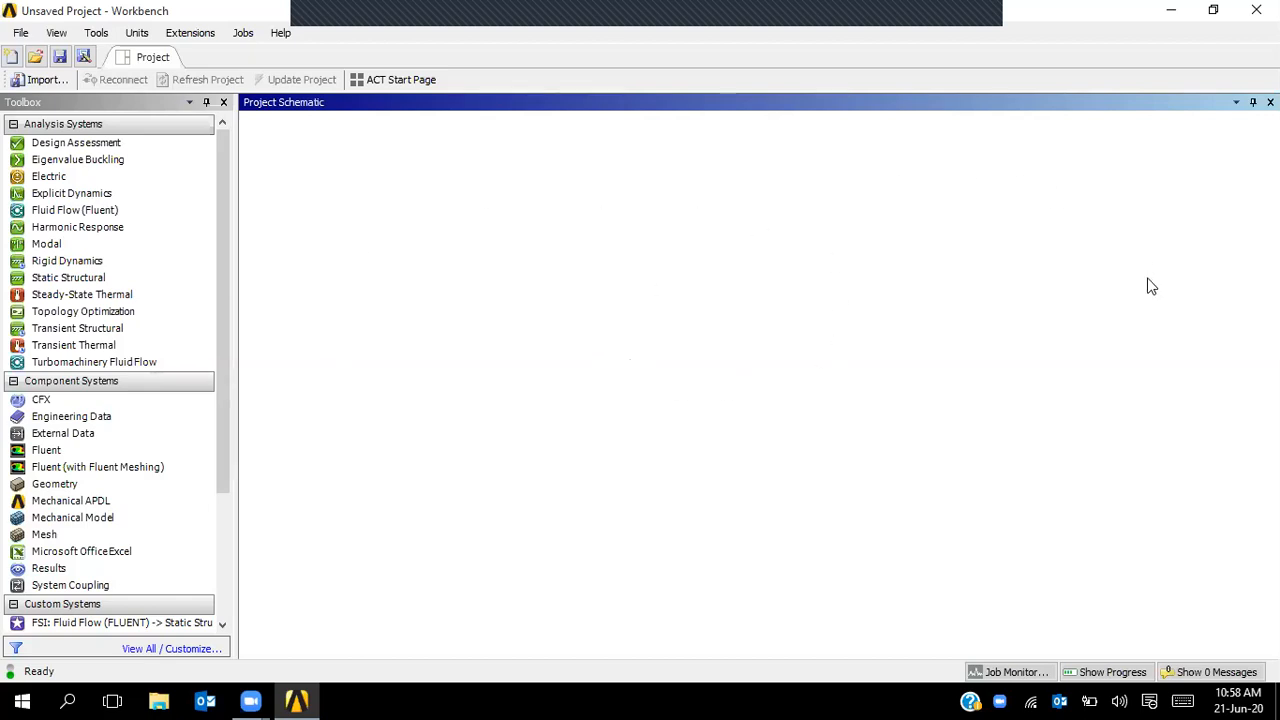
left_click(58, 35)
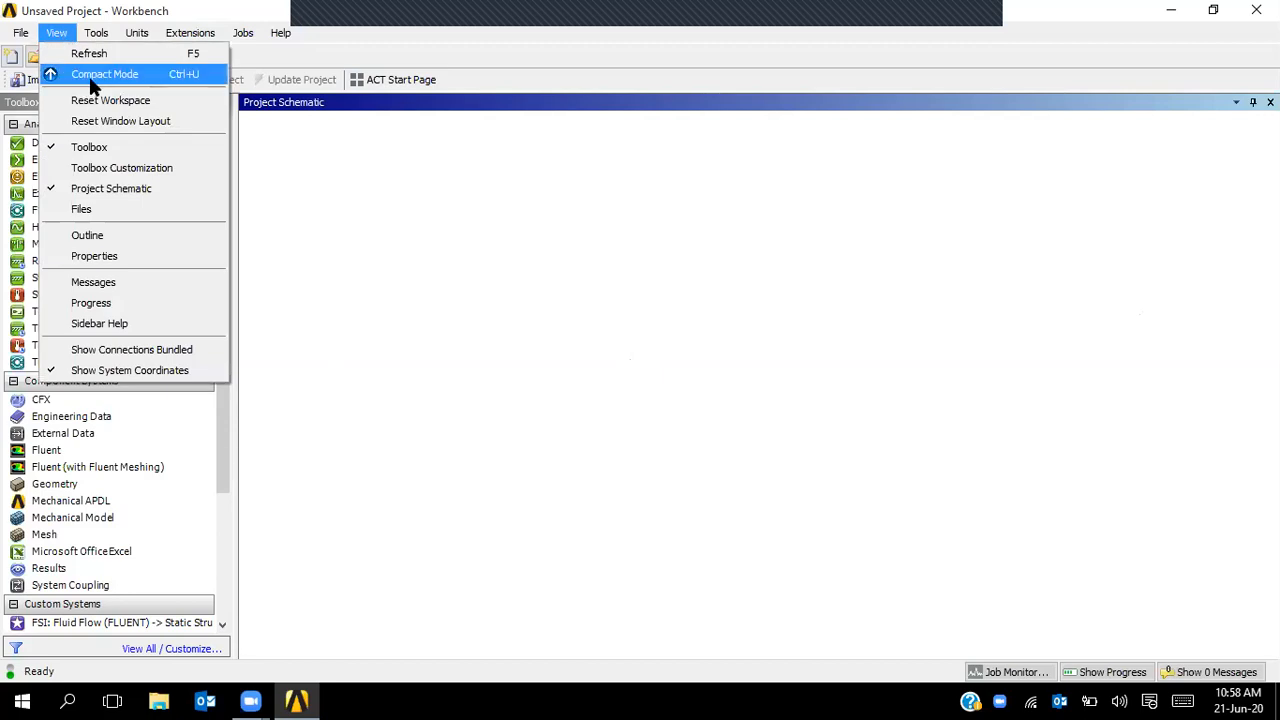
left_click(90, 77)
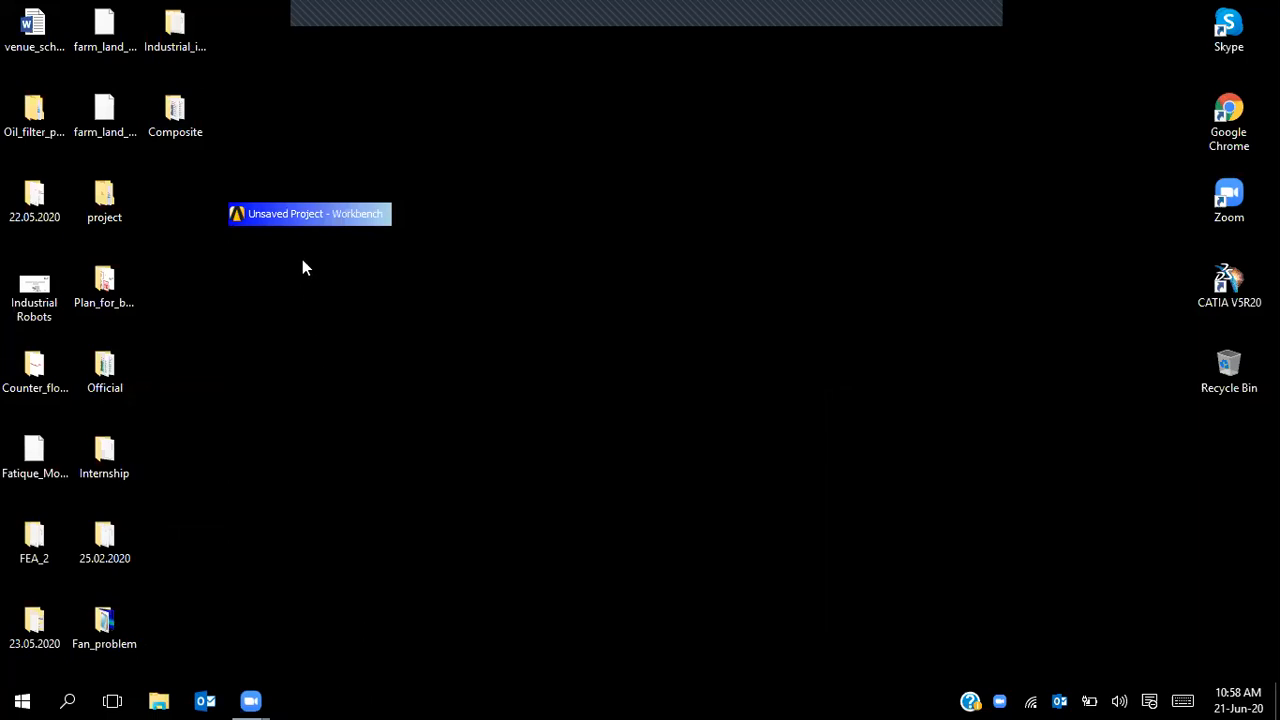
- Leave Compact Mode using the restore button on the compact Workbench bar
mouse_move(313, 221)
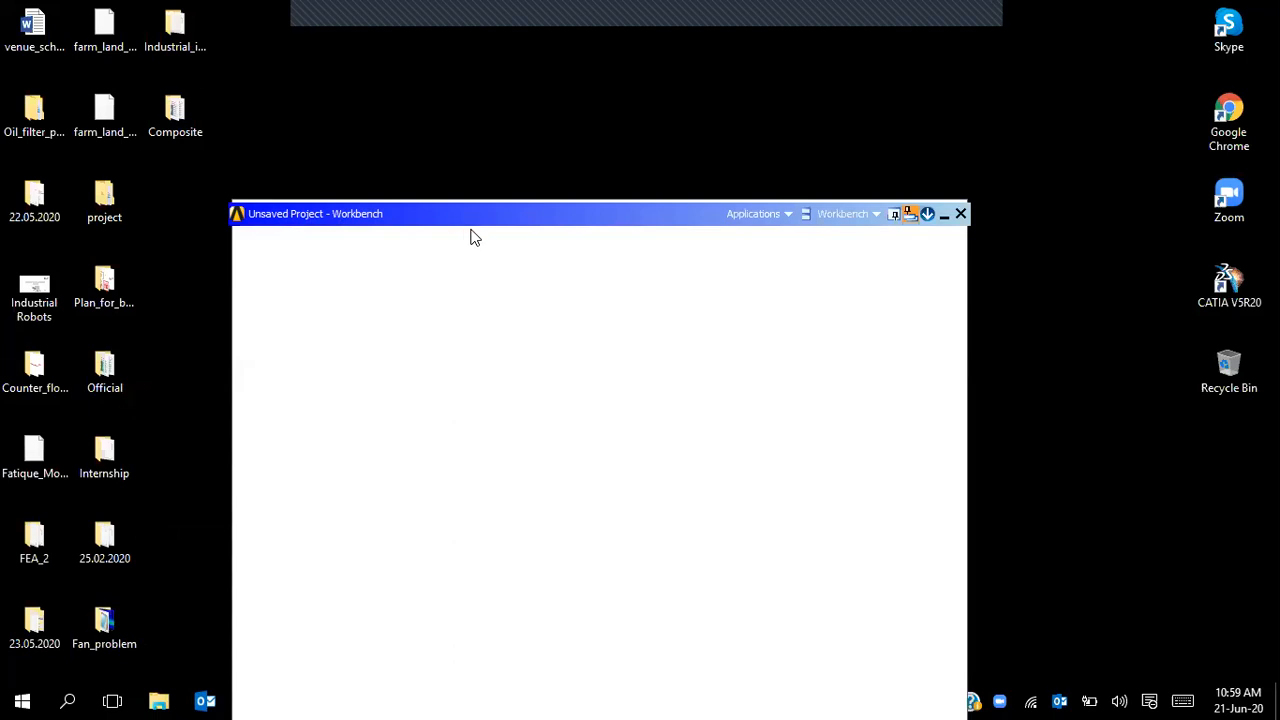
left_click(928, 215)
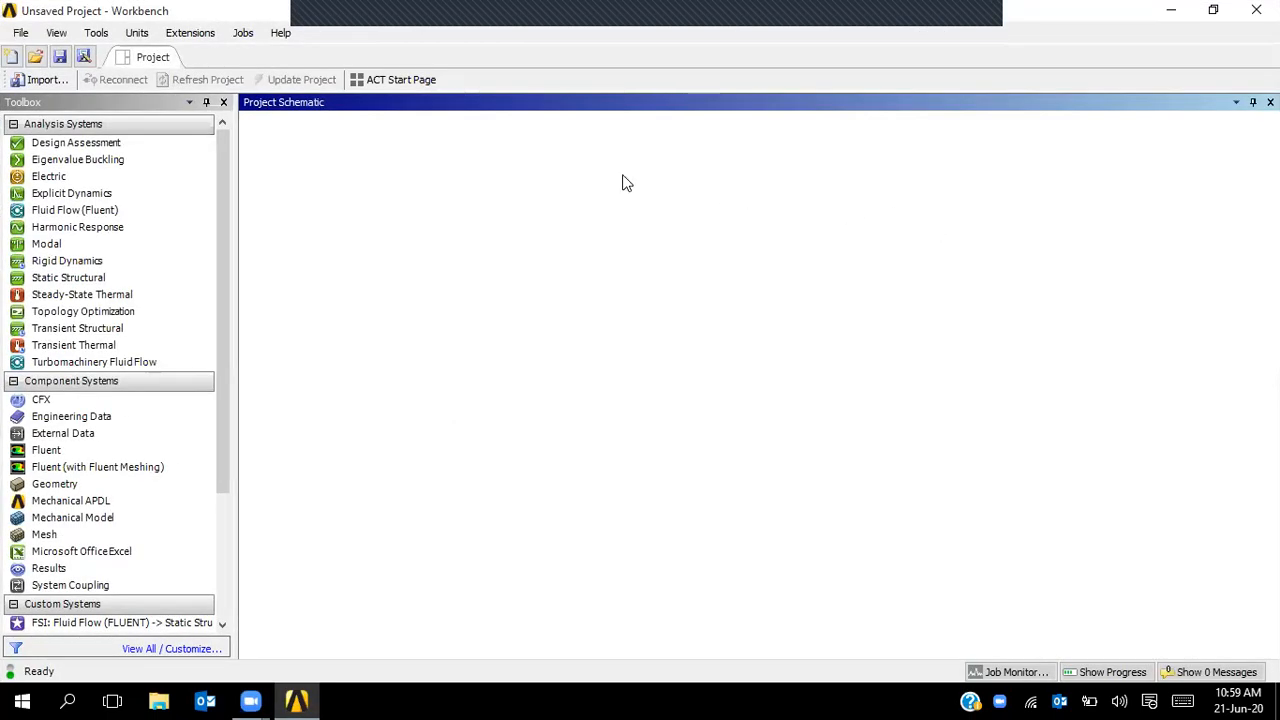
- Close the Toolbox and Project Schematic panels
left_click(58, 34)
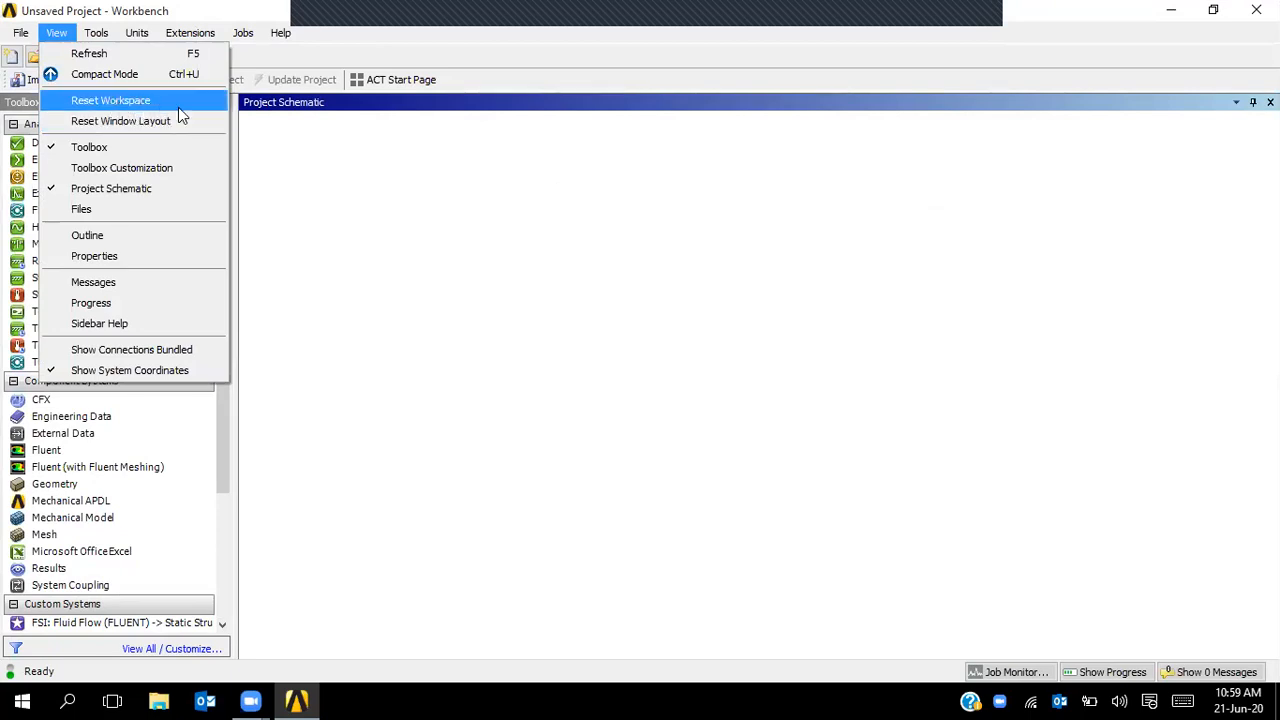
left_click(313, 152)
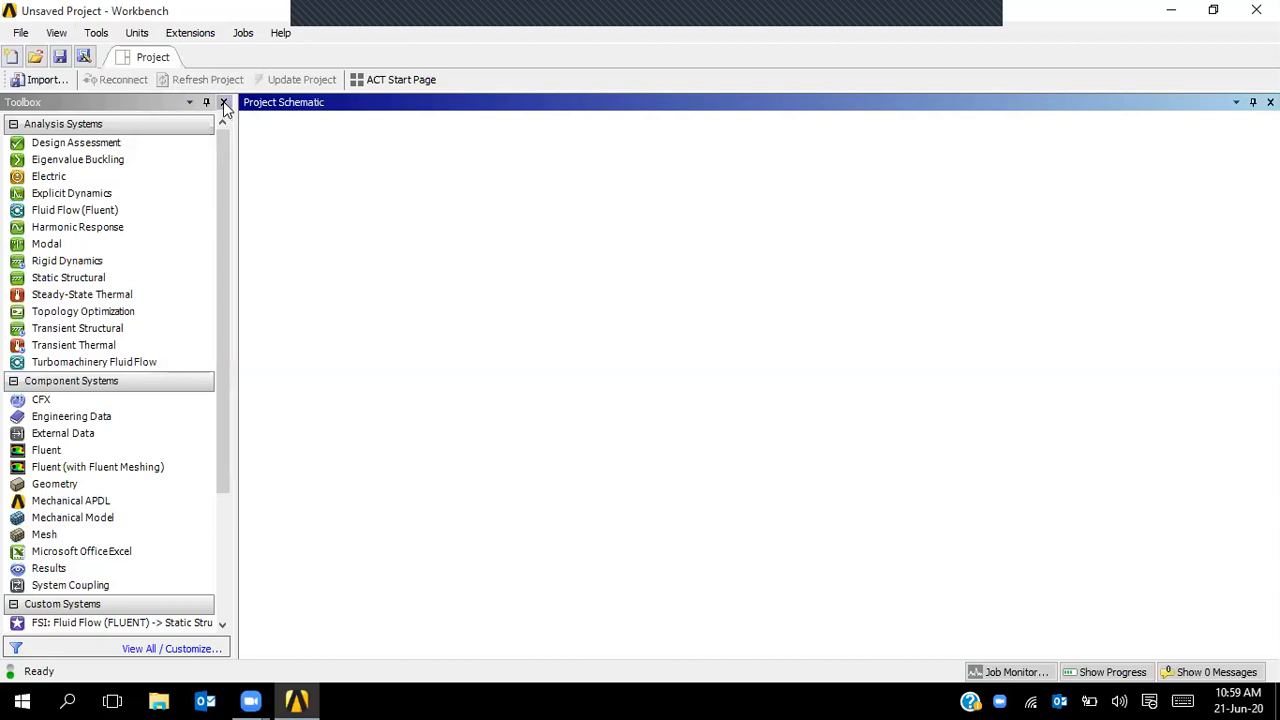
left_click(224, 103)
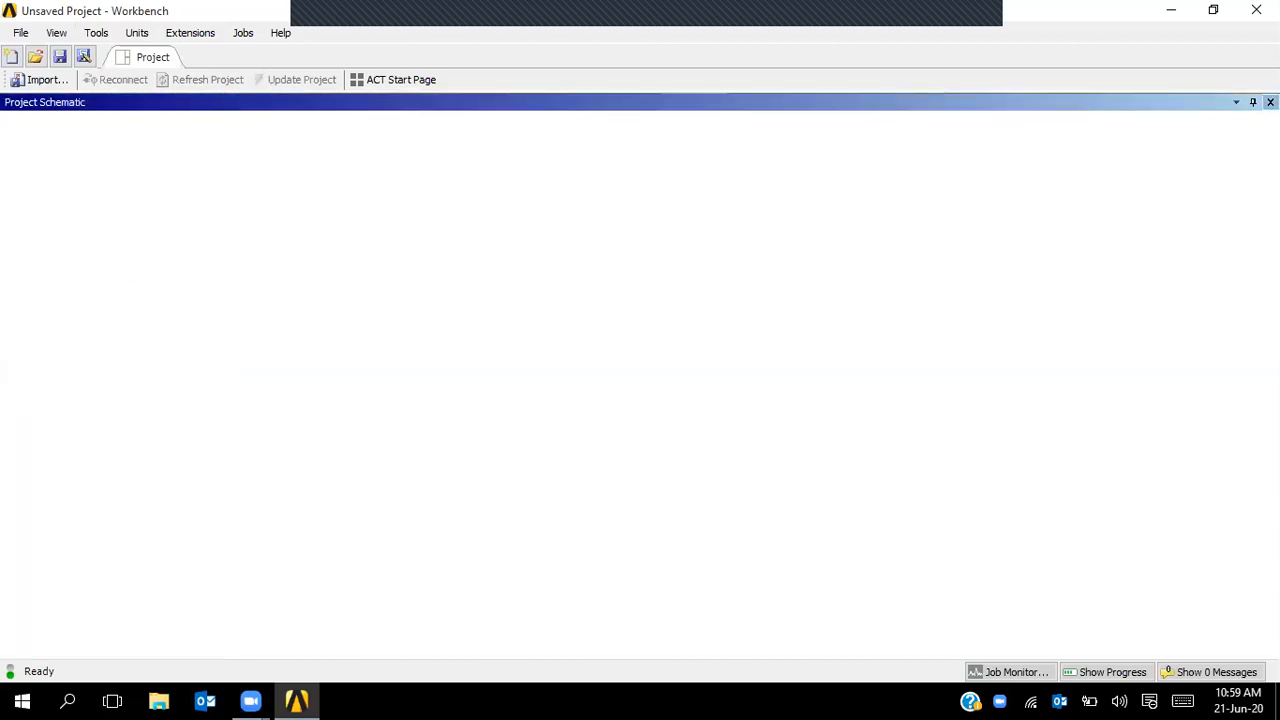
left_click(1270, 102)
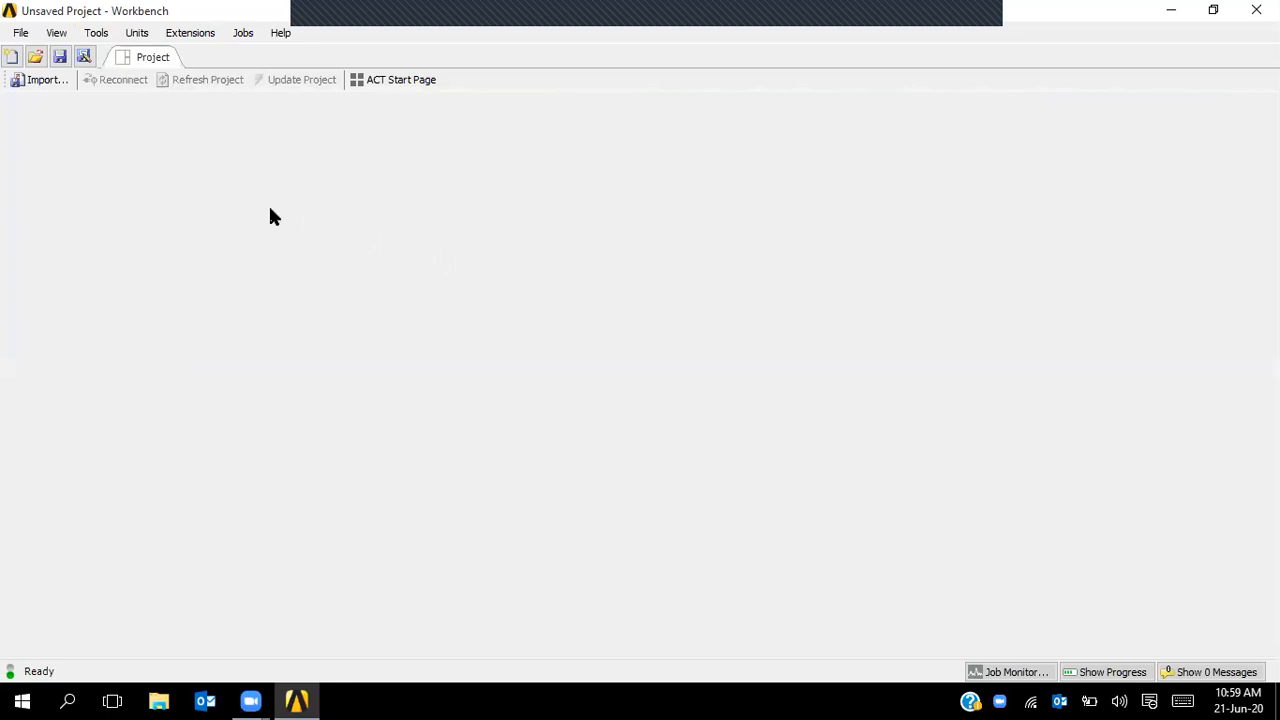
- Bring both panels back with View > Reset Workspace, then reopen the View menu
left_click(56, 33)
left_click(100, 101)
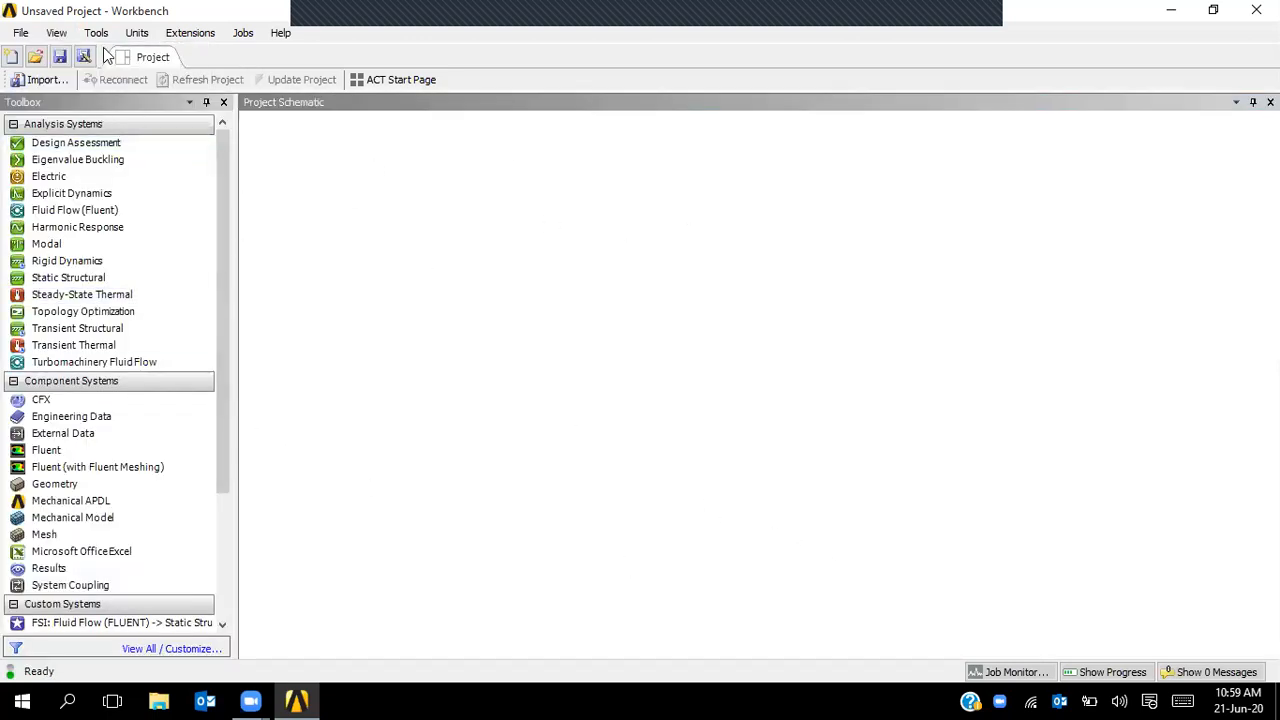
left_click(56, 34)
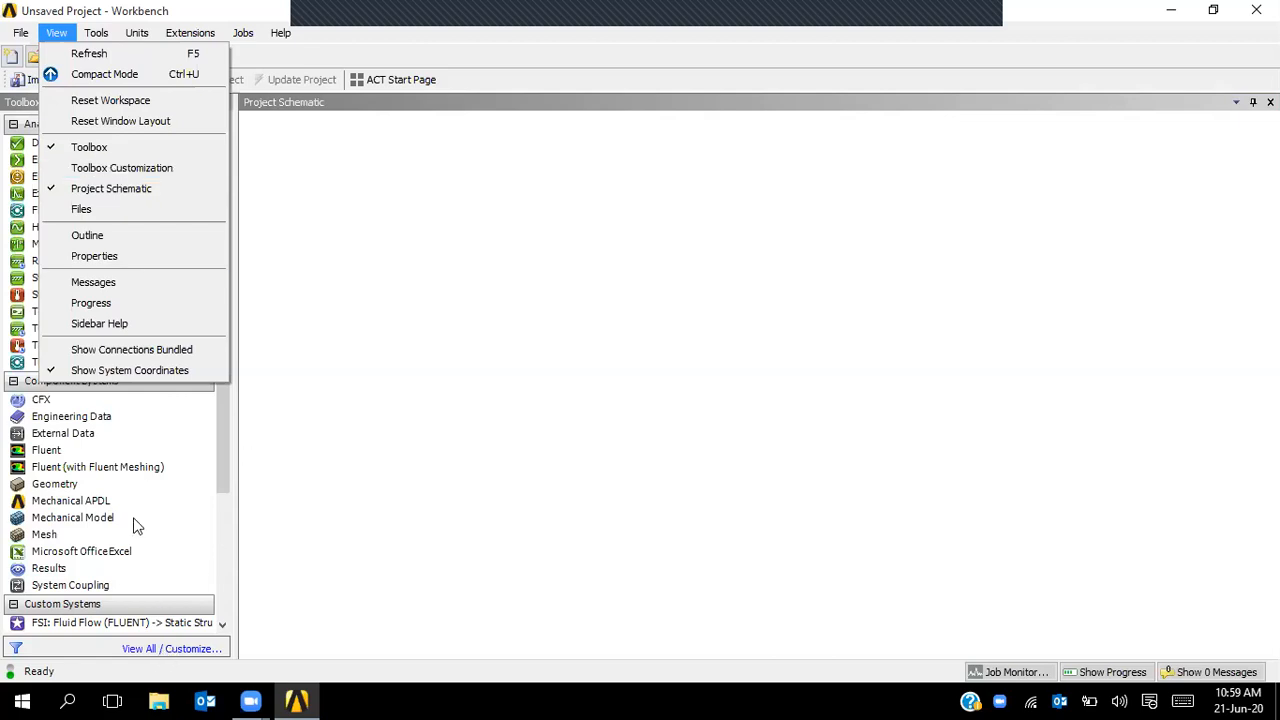
- Open View > Toolbox Customization and widen it to show Physics, Solver Type and AnalysisType columns
left_click(101, 167)
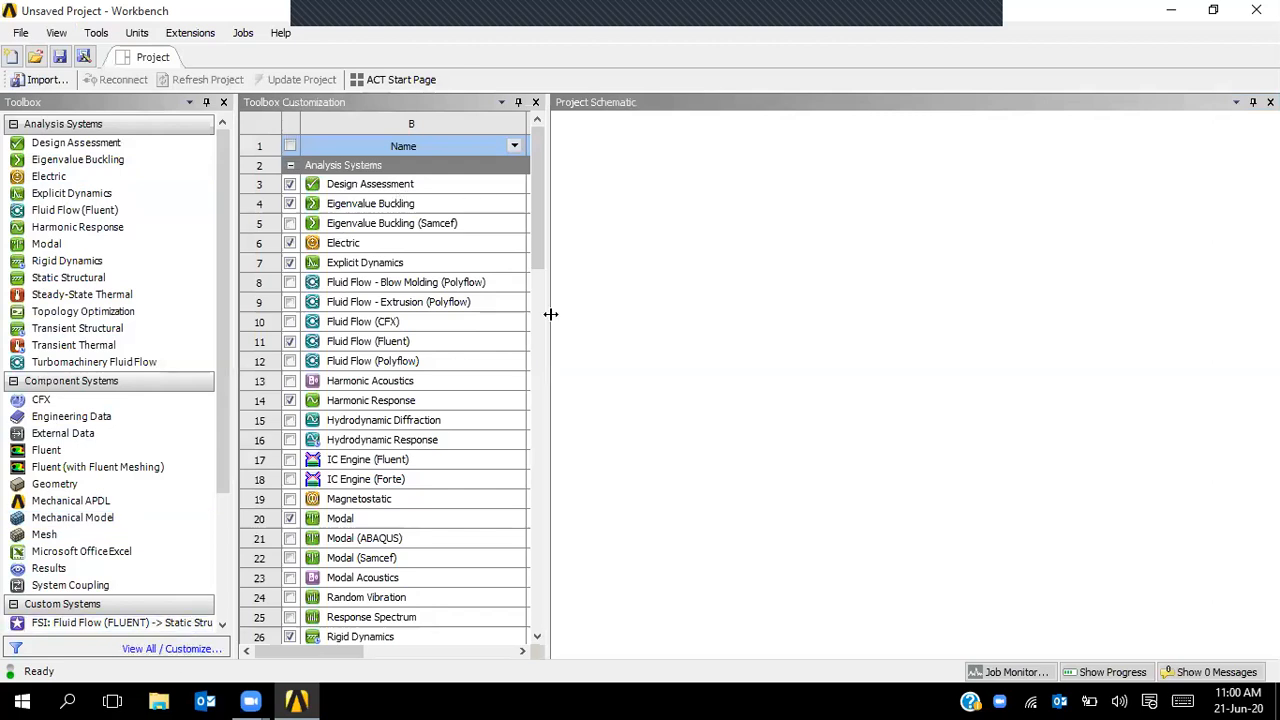
left_click_drag(549, 361, 970, 386)
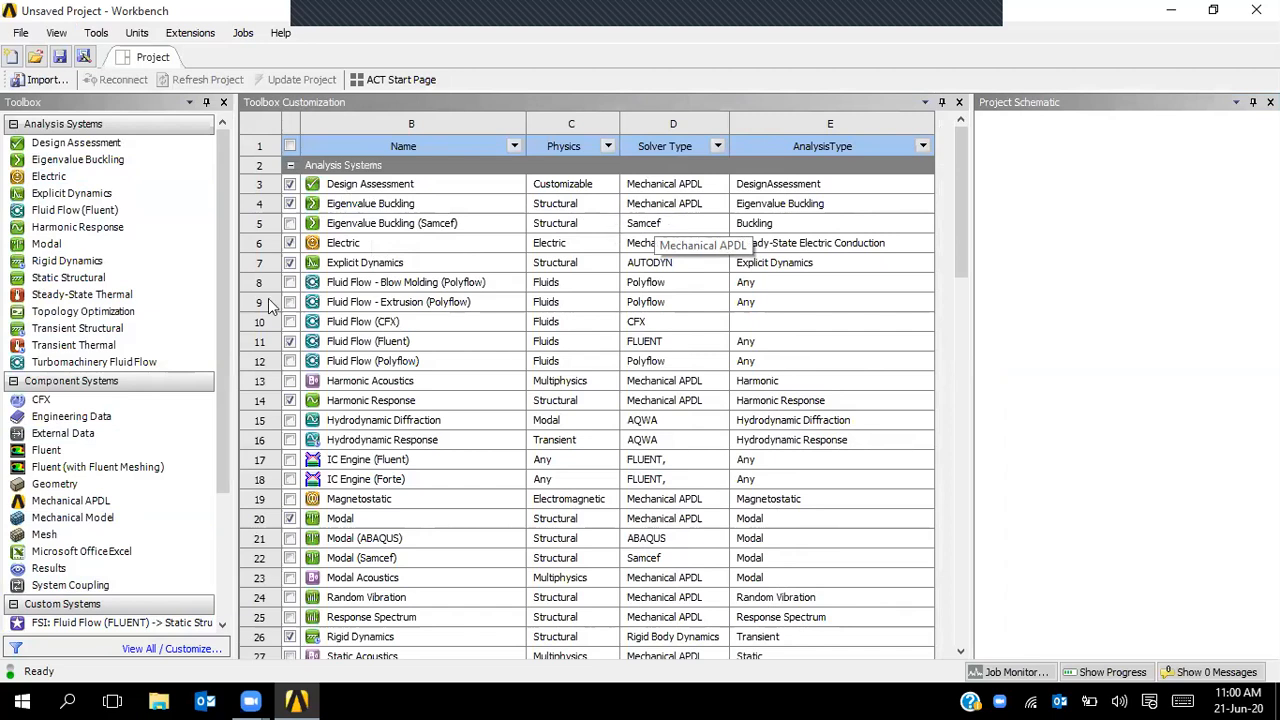
left_click(12, 700)
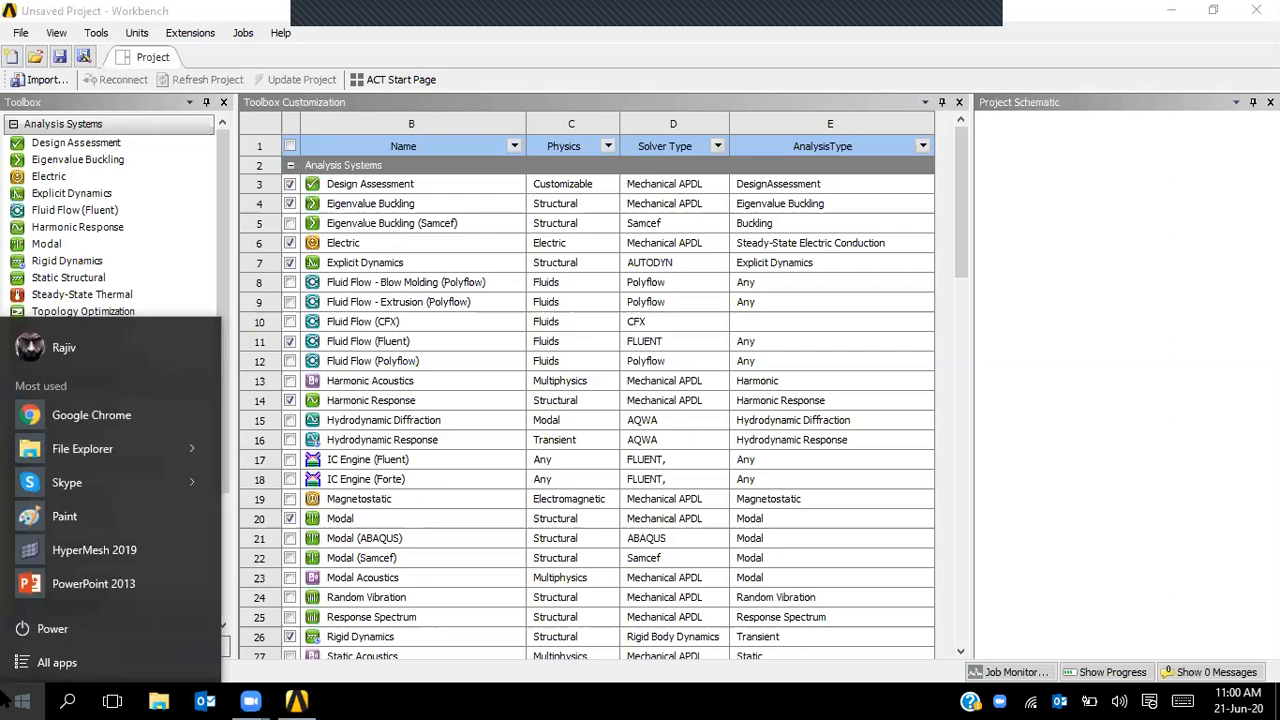
- Search the Start menu for 'apdl', then close the search to return to Workbench
type("apdl")
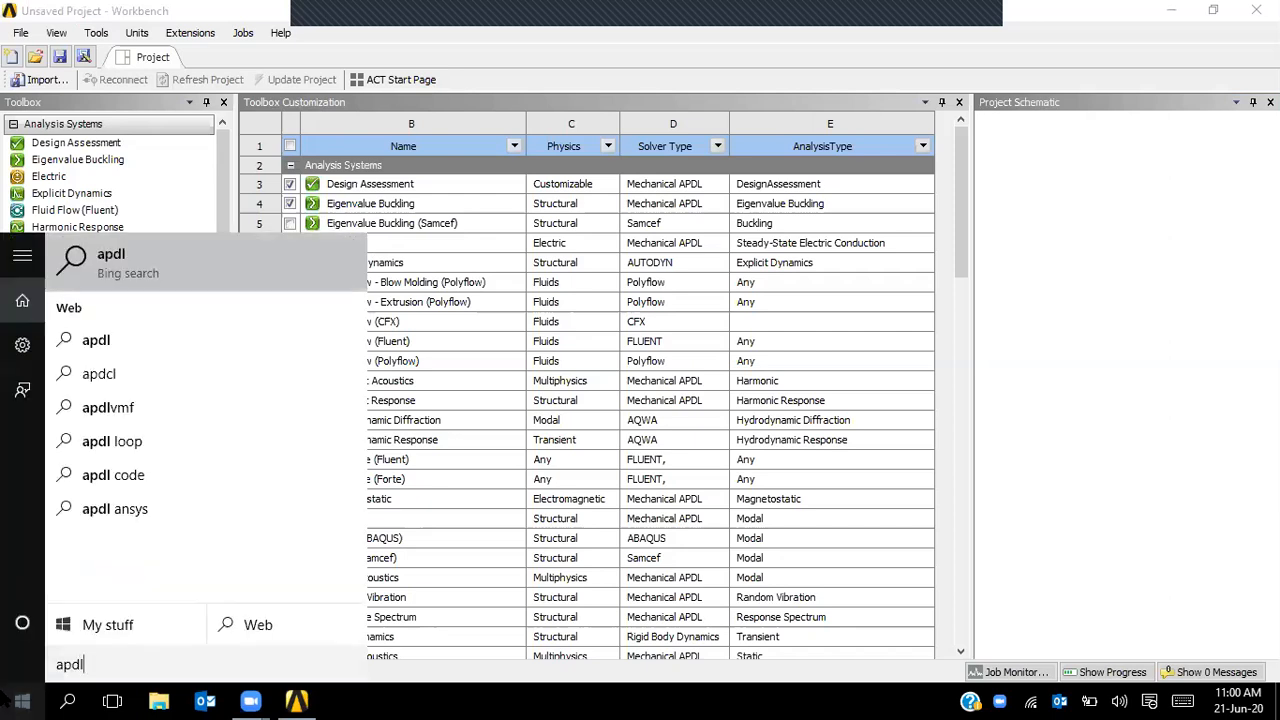
left_click(4, 700)
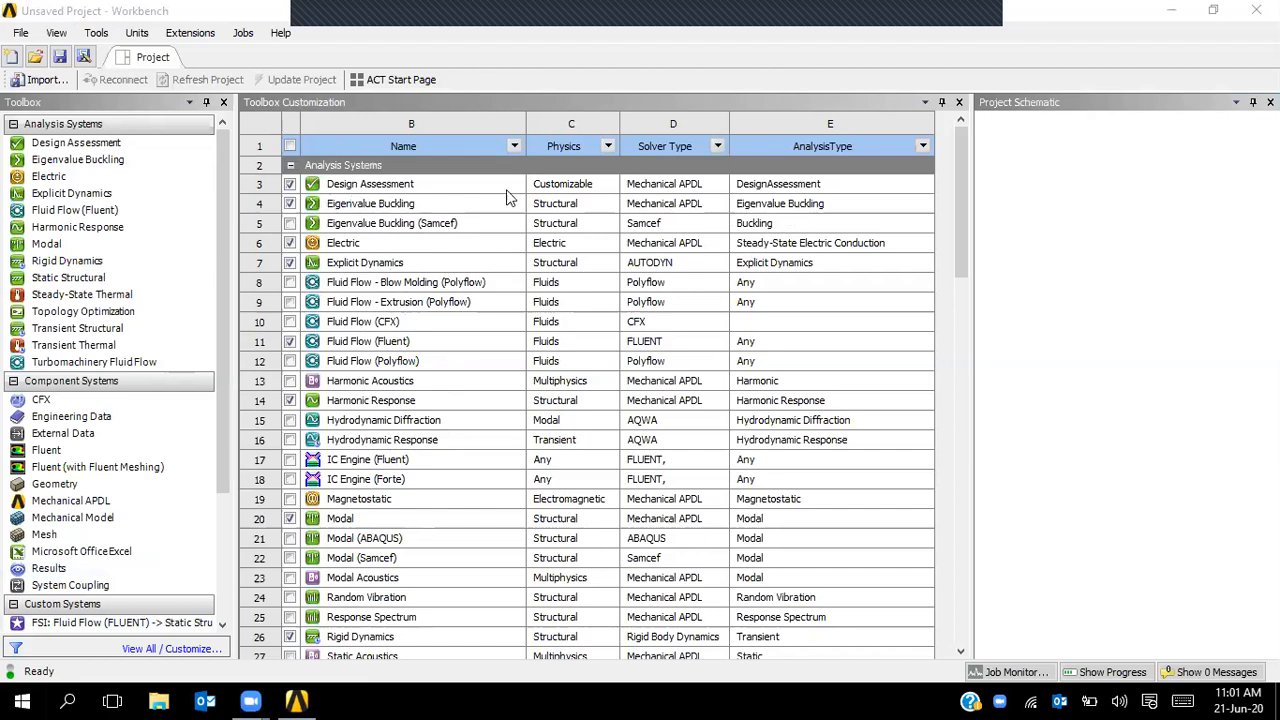
scroll(373, 308, "down", 2)
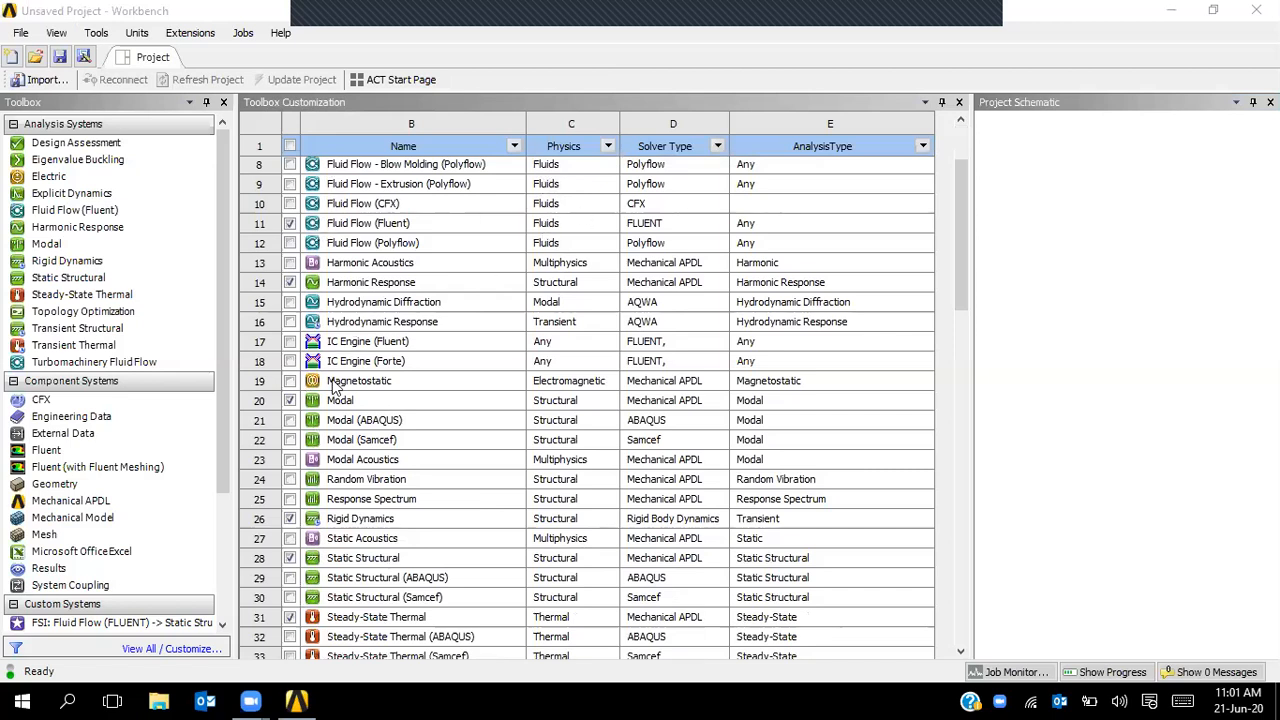
scroll(333, 385, "down", 2)
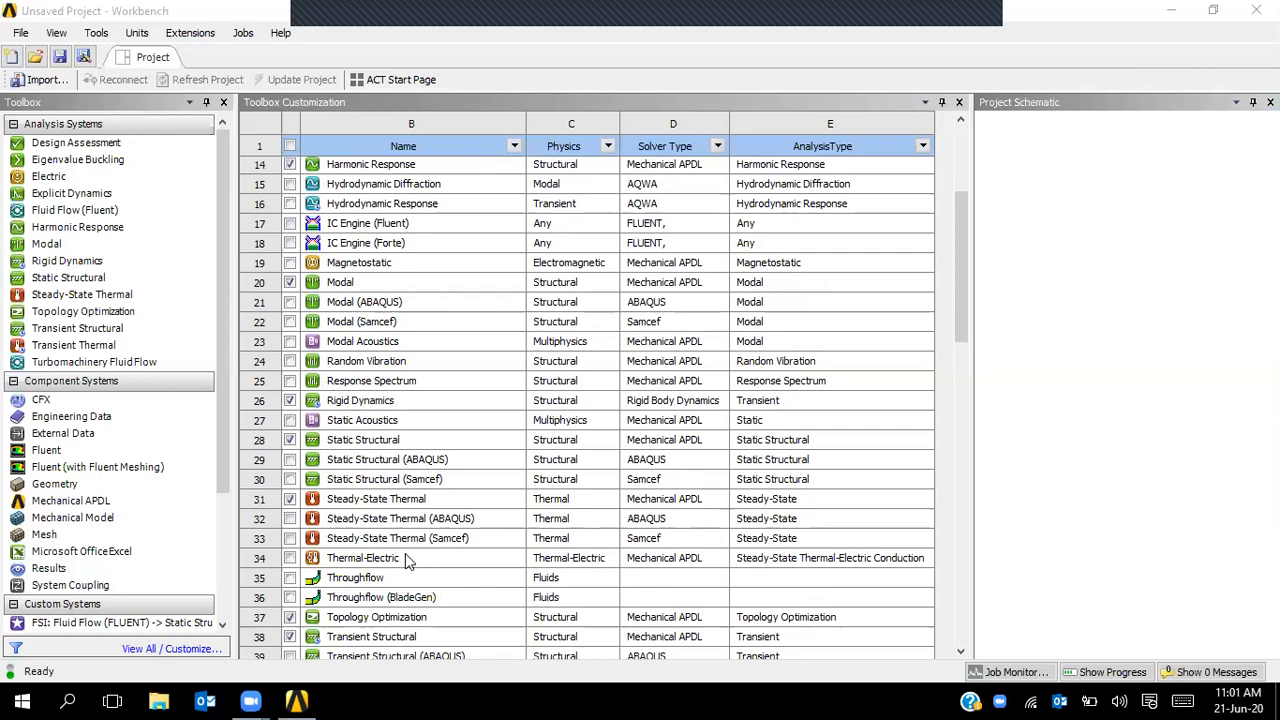
scroll(403, 553, "down", 2)
scroll(403, 553, "up", 3)
scroll(401, 558, "up", 1)
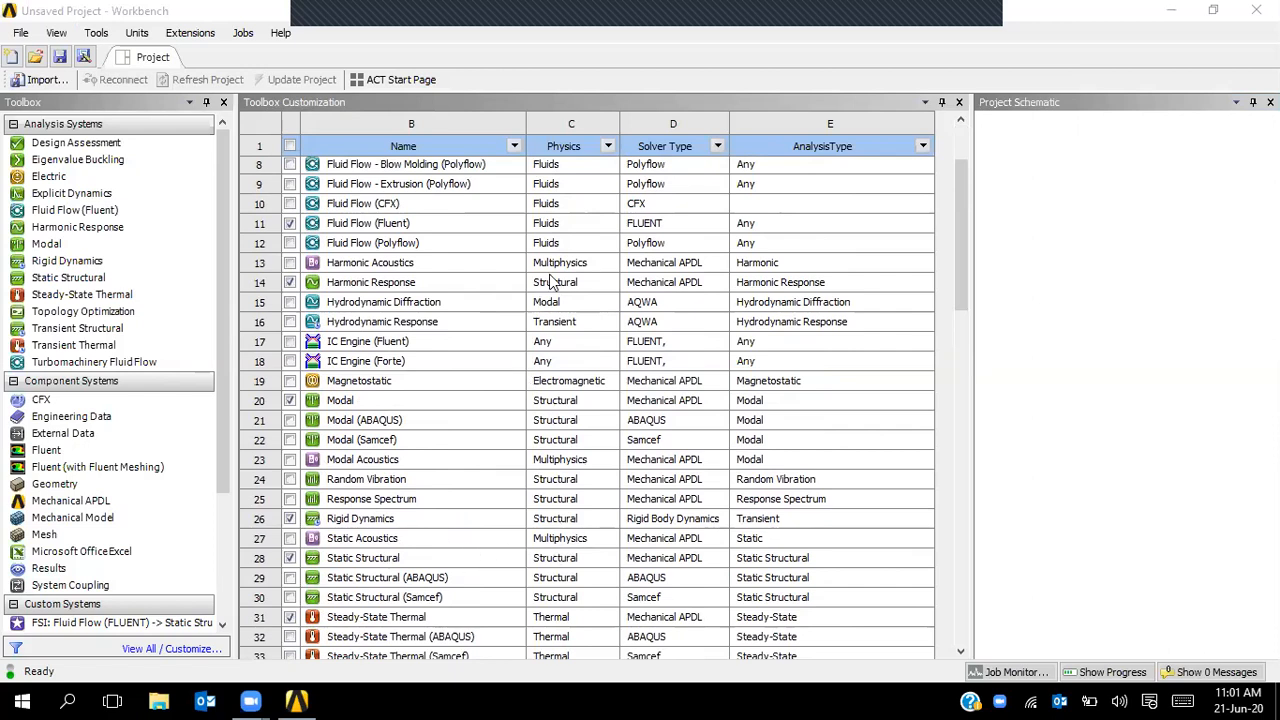
scroll(549, 282, "up", 1)
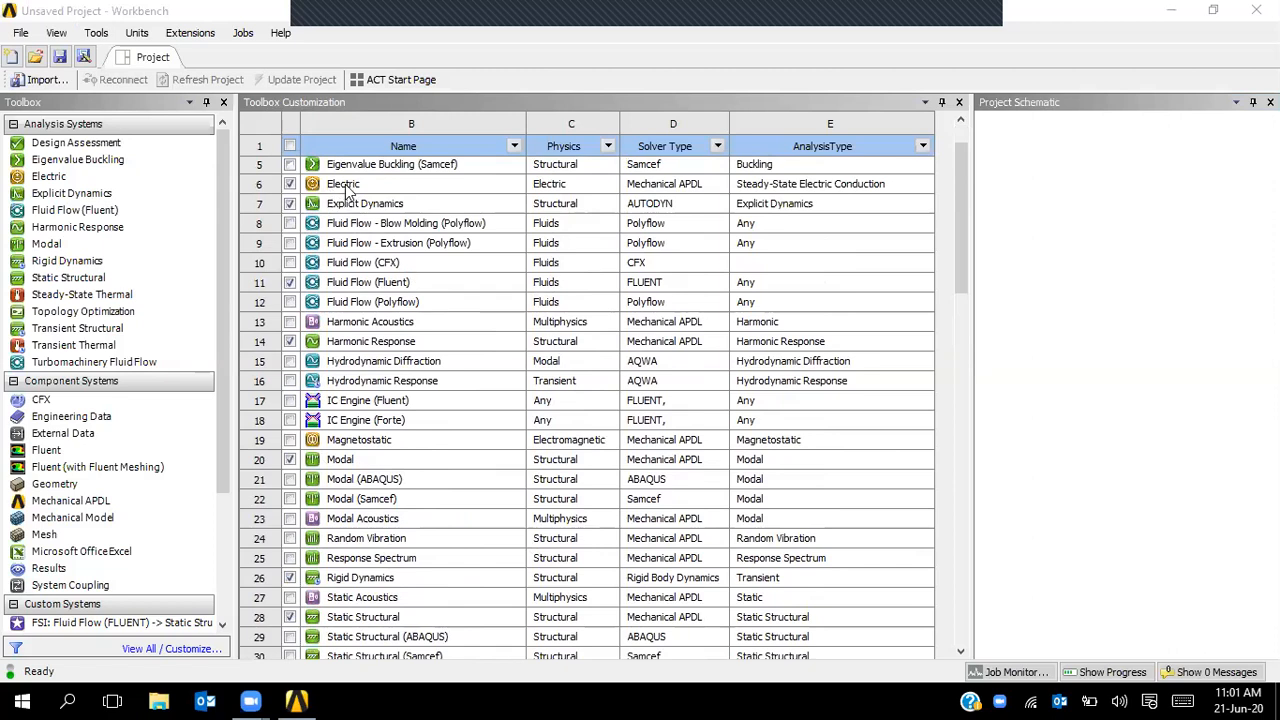
scroll(350, 200, "up", 1)
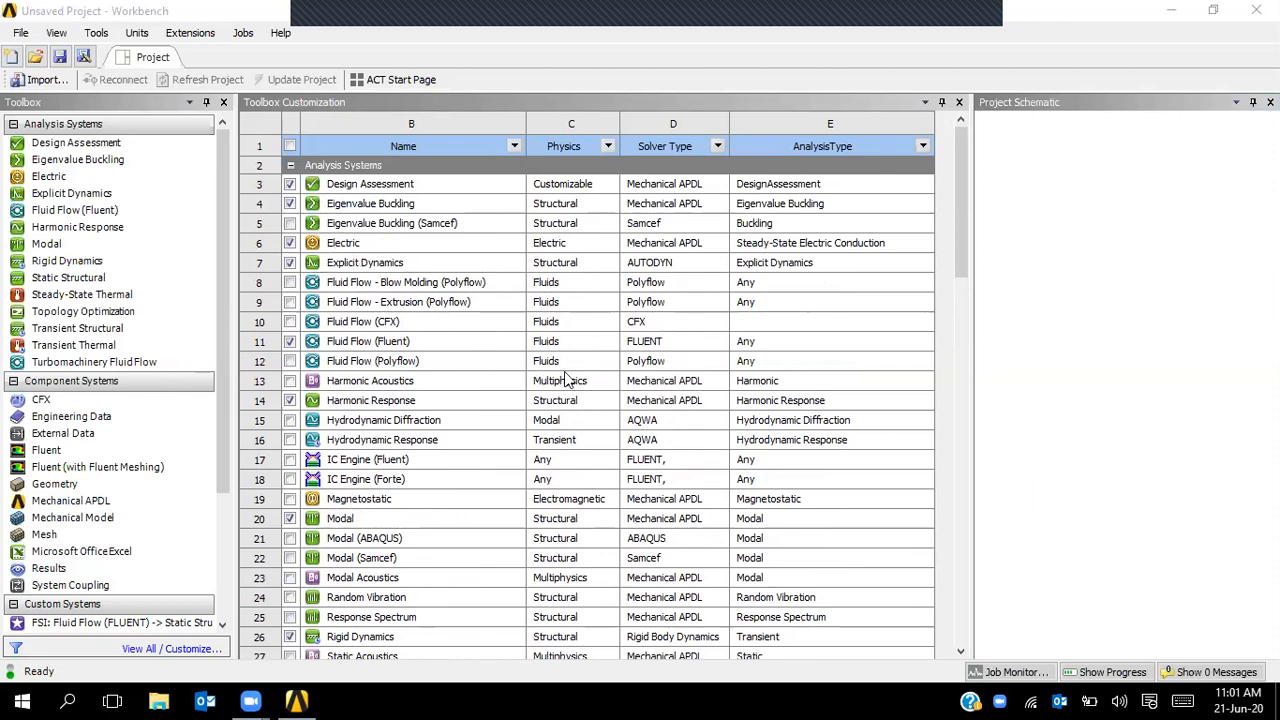
scroll(565, 377, "down", 8)
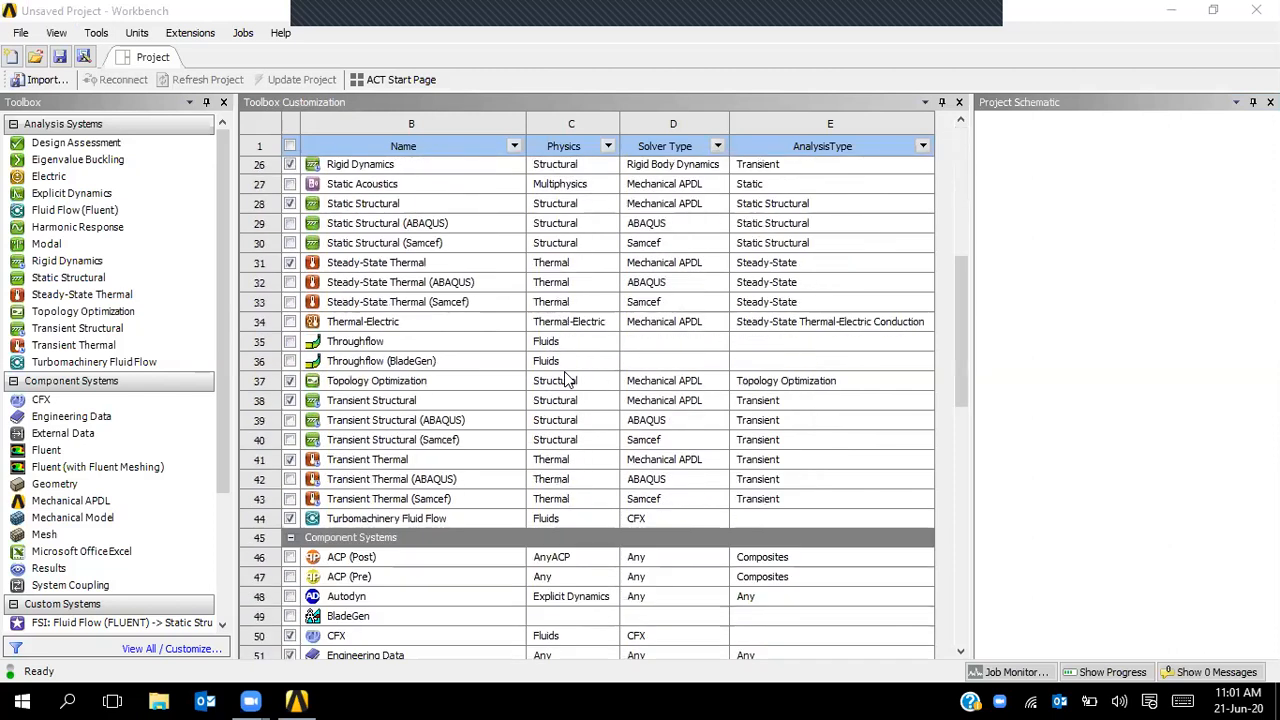
scroll(564, 375, "up", 8)
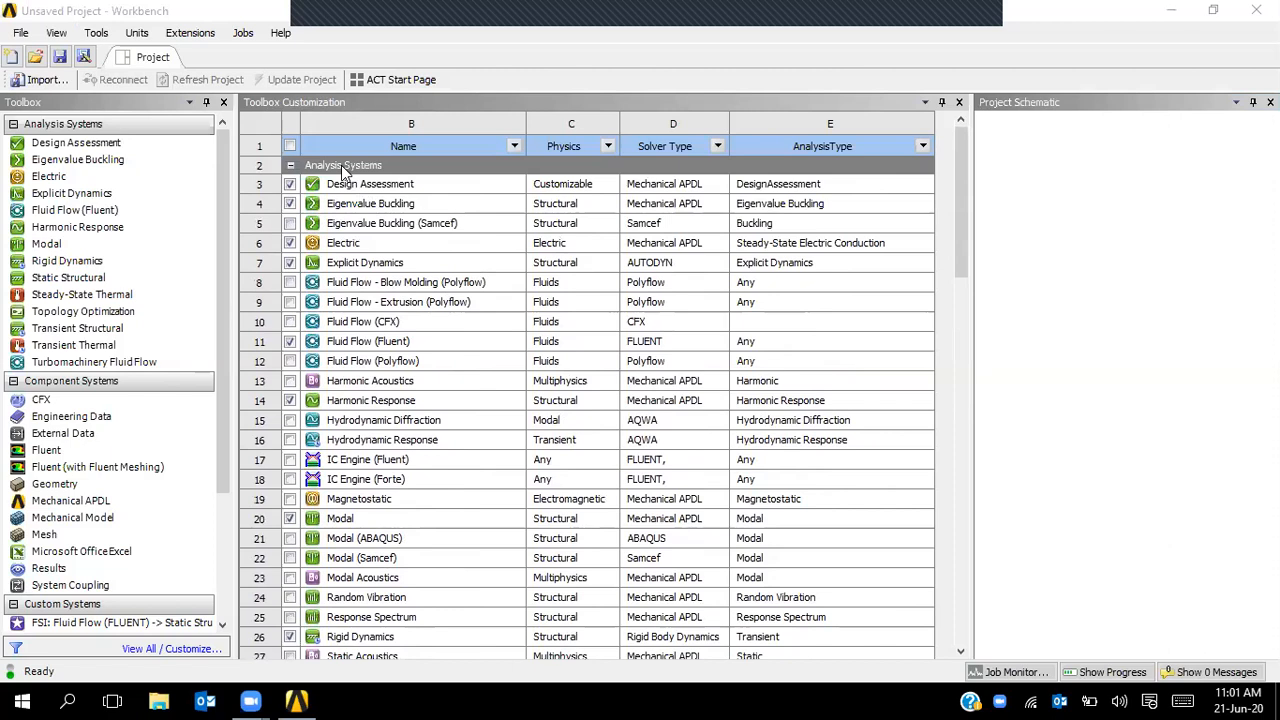
left_click(341, 166)
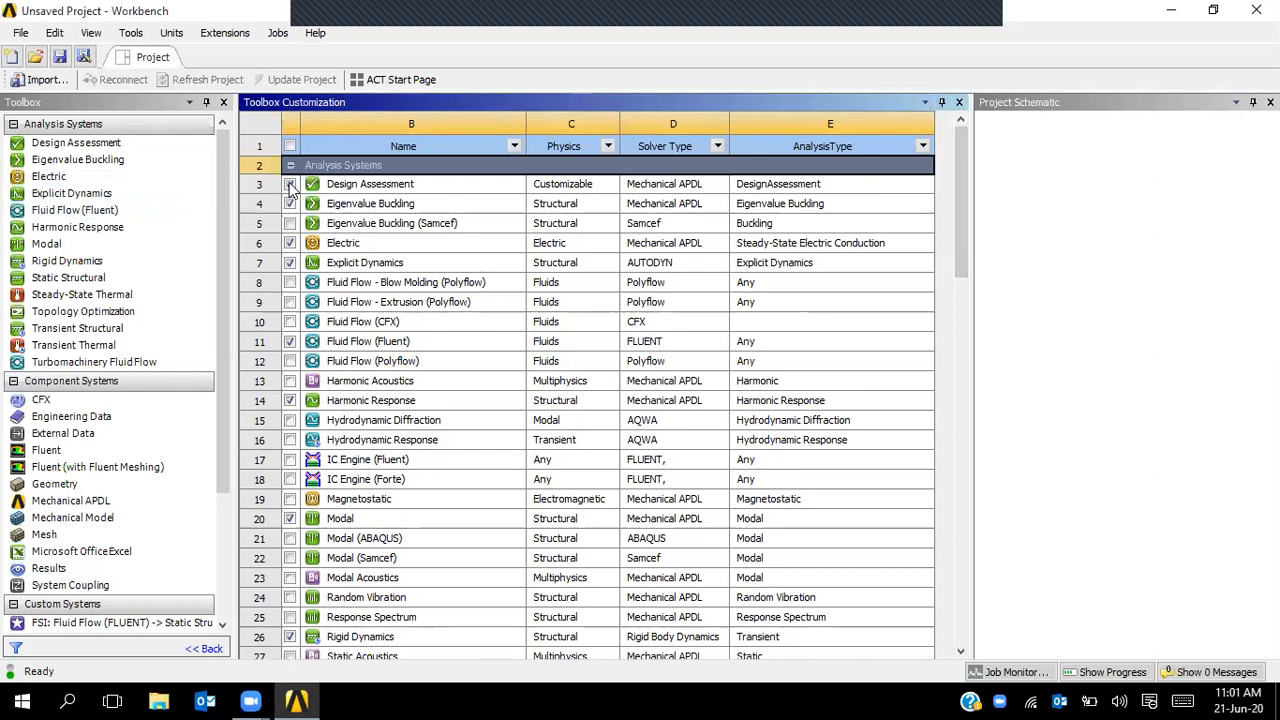
- Tick and then untick Eigenvalue Buckling (Samcef) in the toolbox customization table
left_click(27, 128)
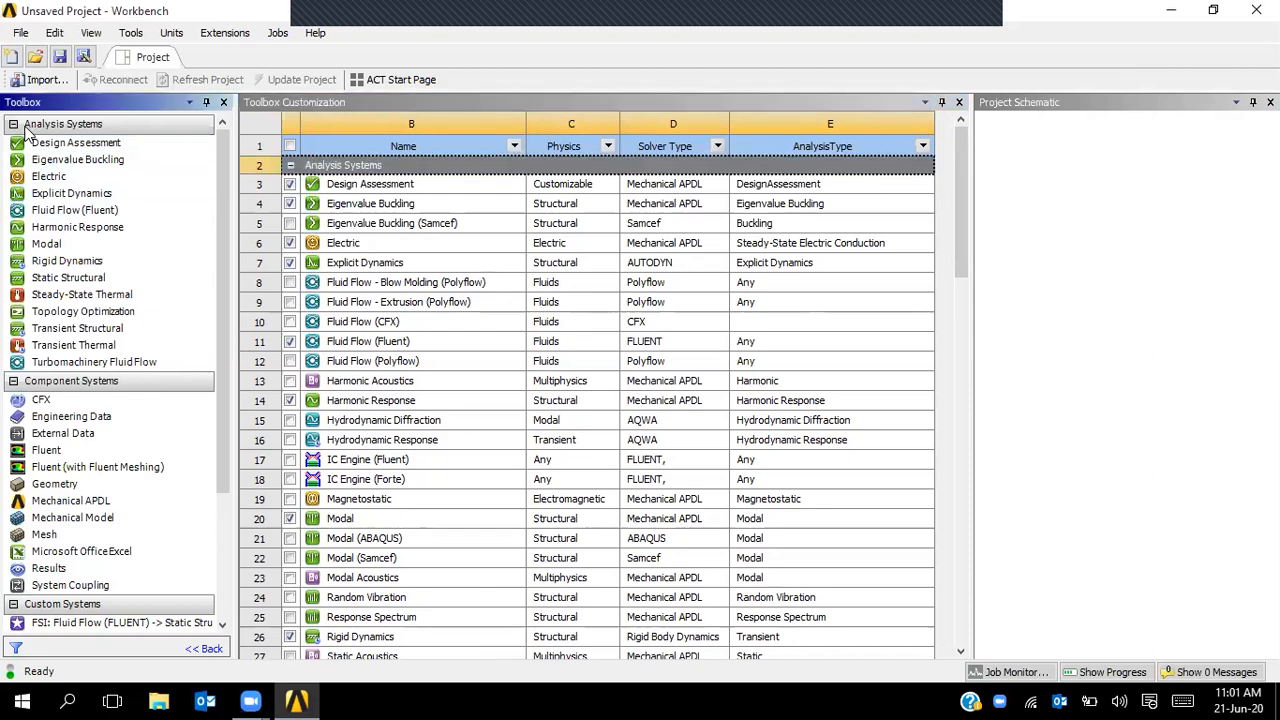
left_click(289, 224)
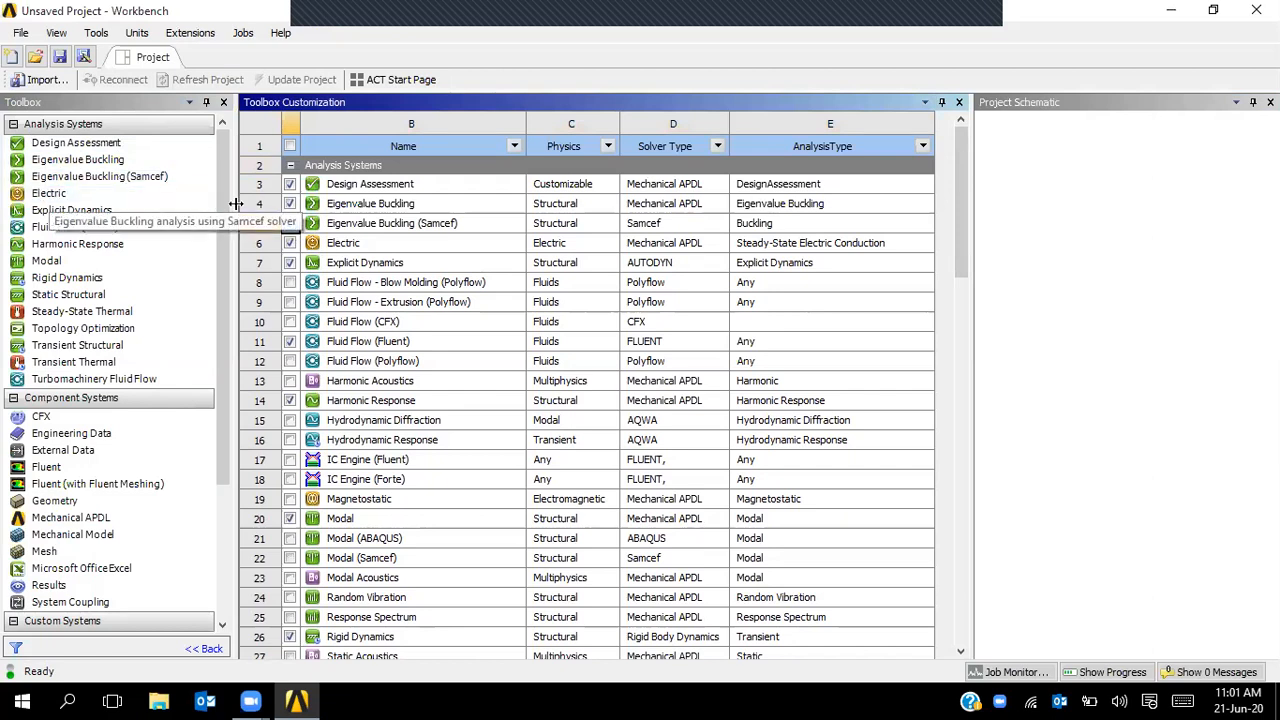
left_click(289, 223)
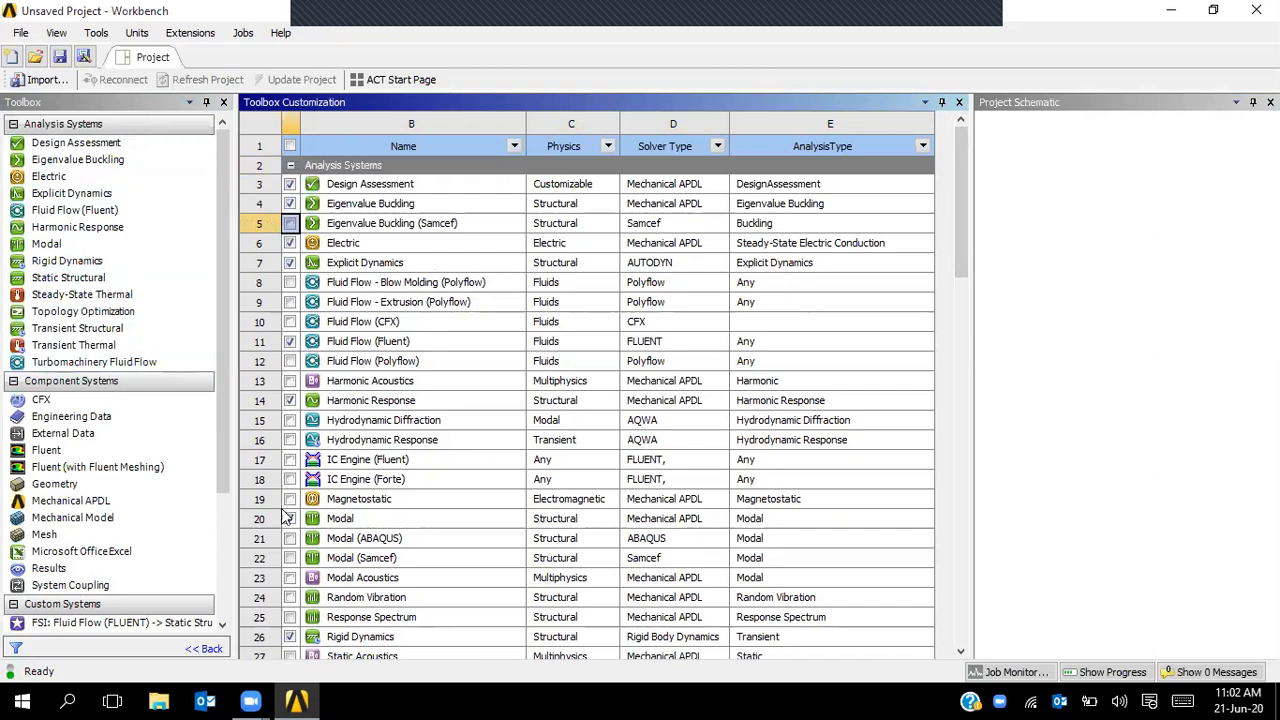
- Select the Component Systems group and scroll it into view
scroll(418, 360, "down", 13)
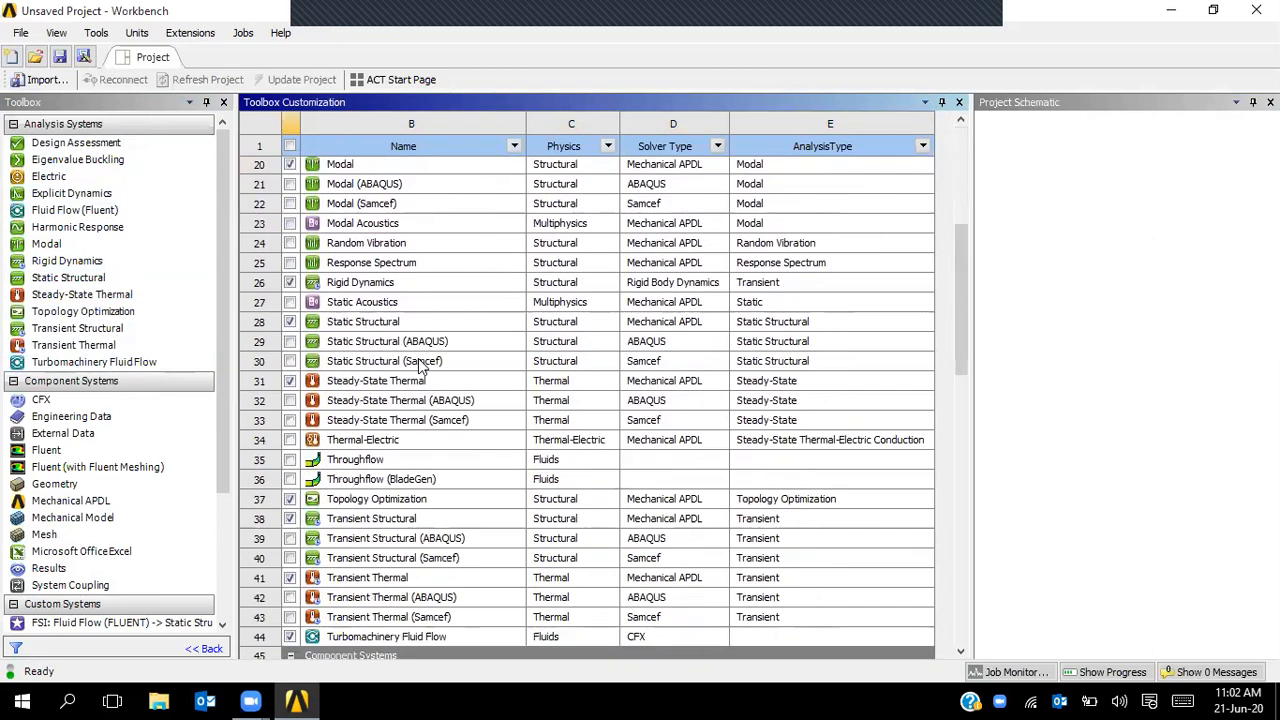
left_click(376, 242)
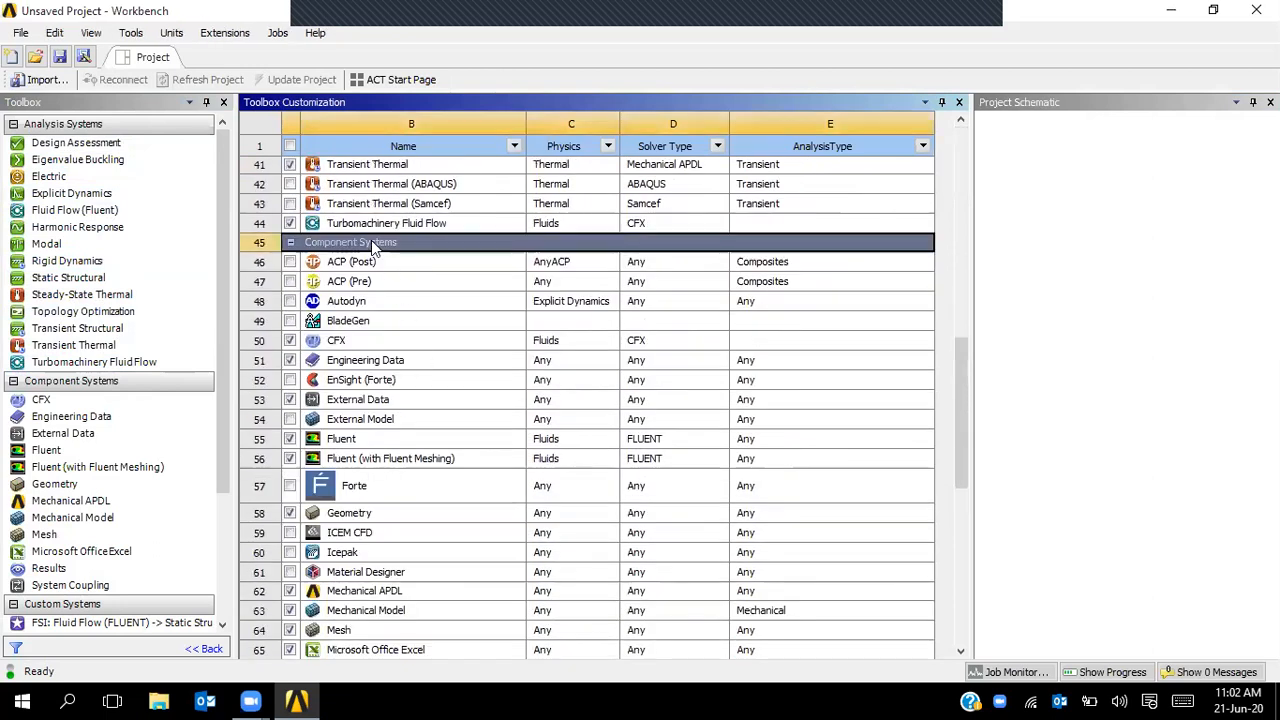
scroll(385, 242, "down", 1)
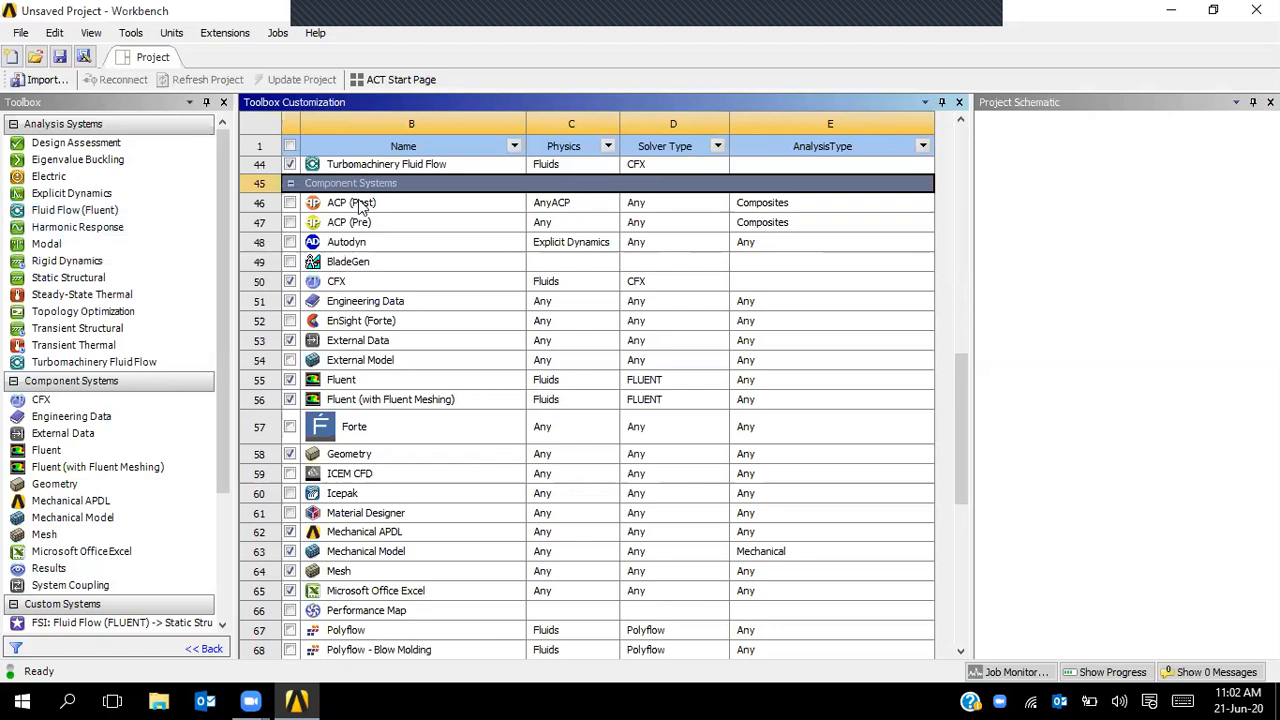
- Add a Fluid Flow (Fluent) system and inspect its Geometry, Mesh, Setup, Solution and Results cells
double_click(88, 210)
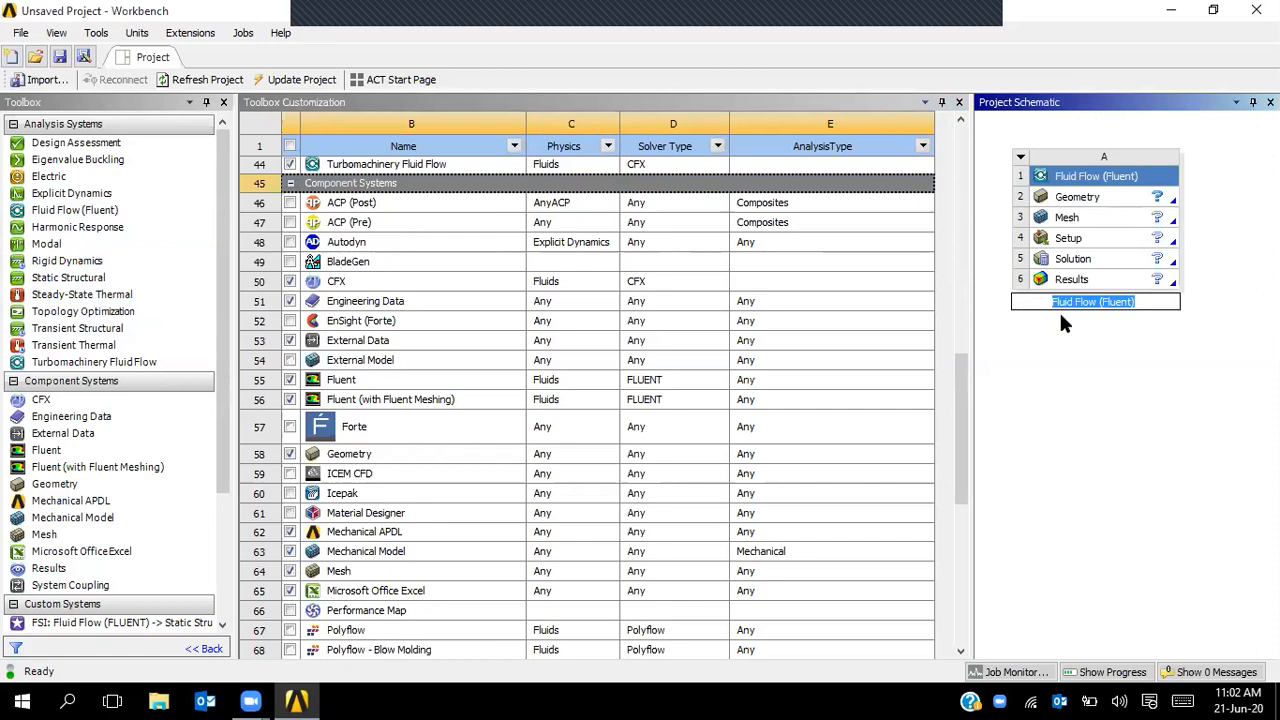
left_click(1077, 199)
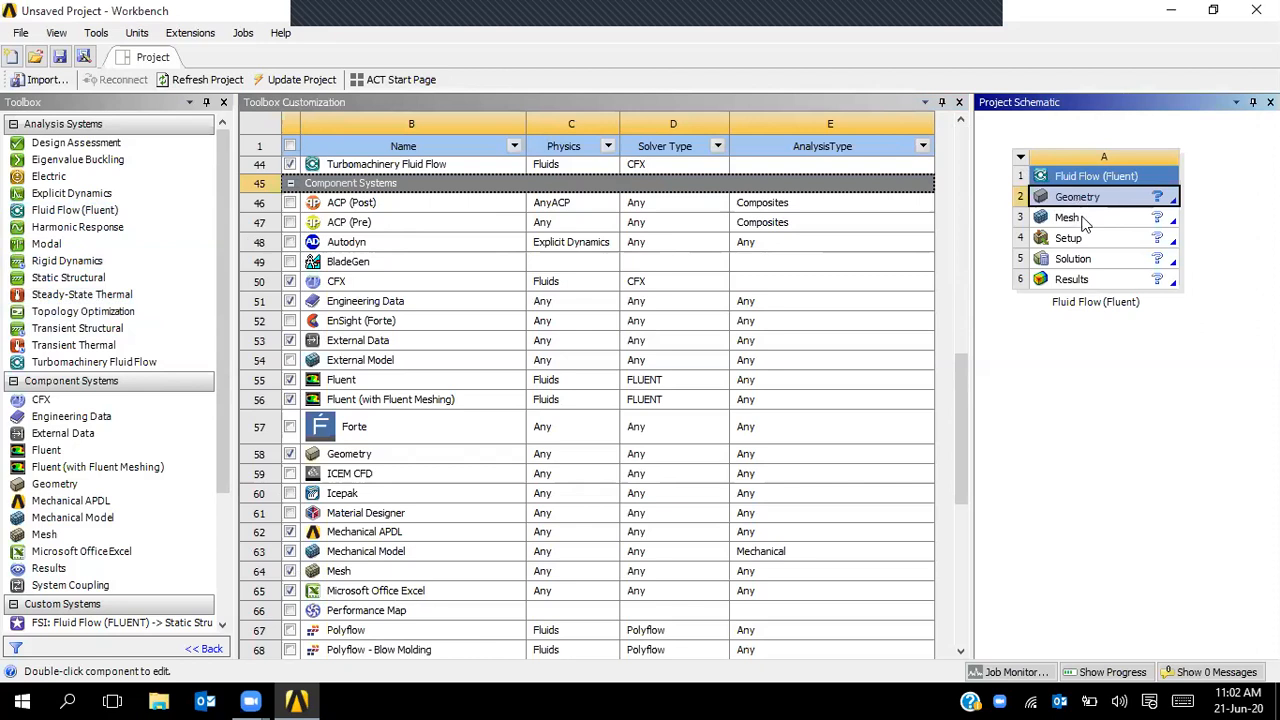
left_click(1085, 221)
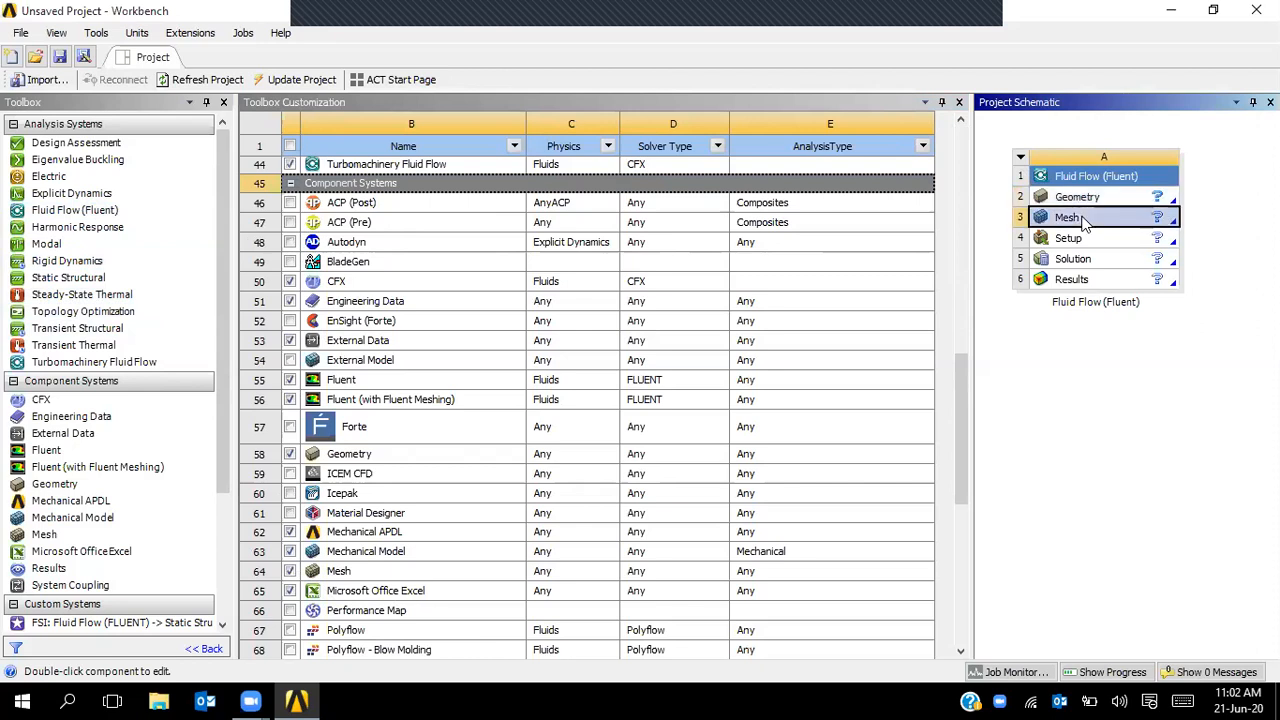
left_click(1087, 238)
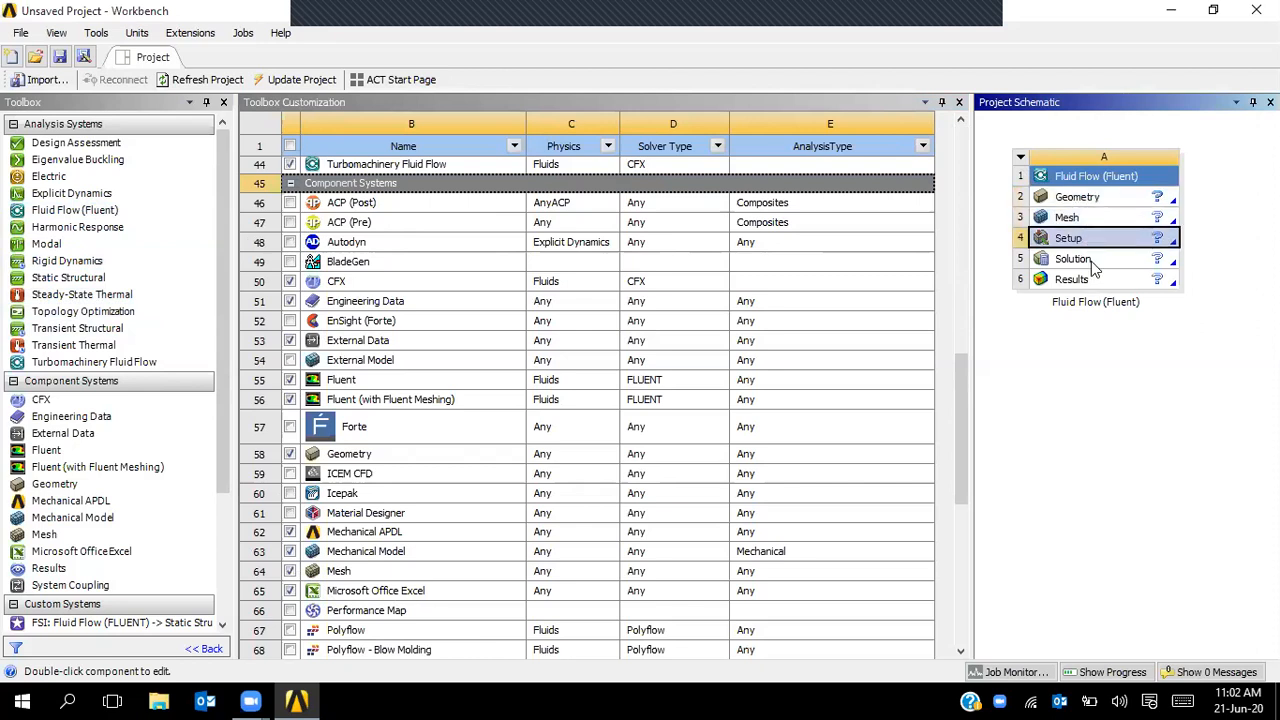
left_click(1093, 262)
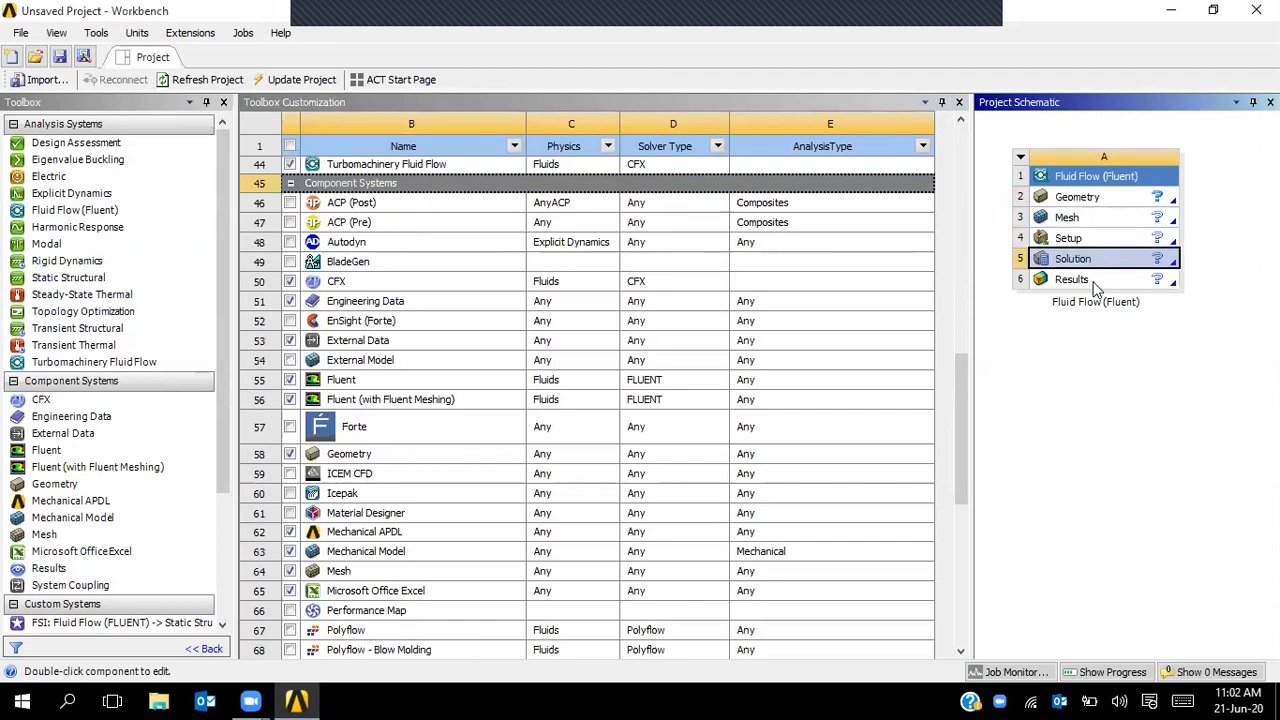
left_click(1094, 282)
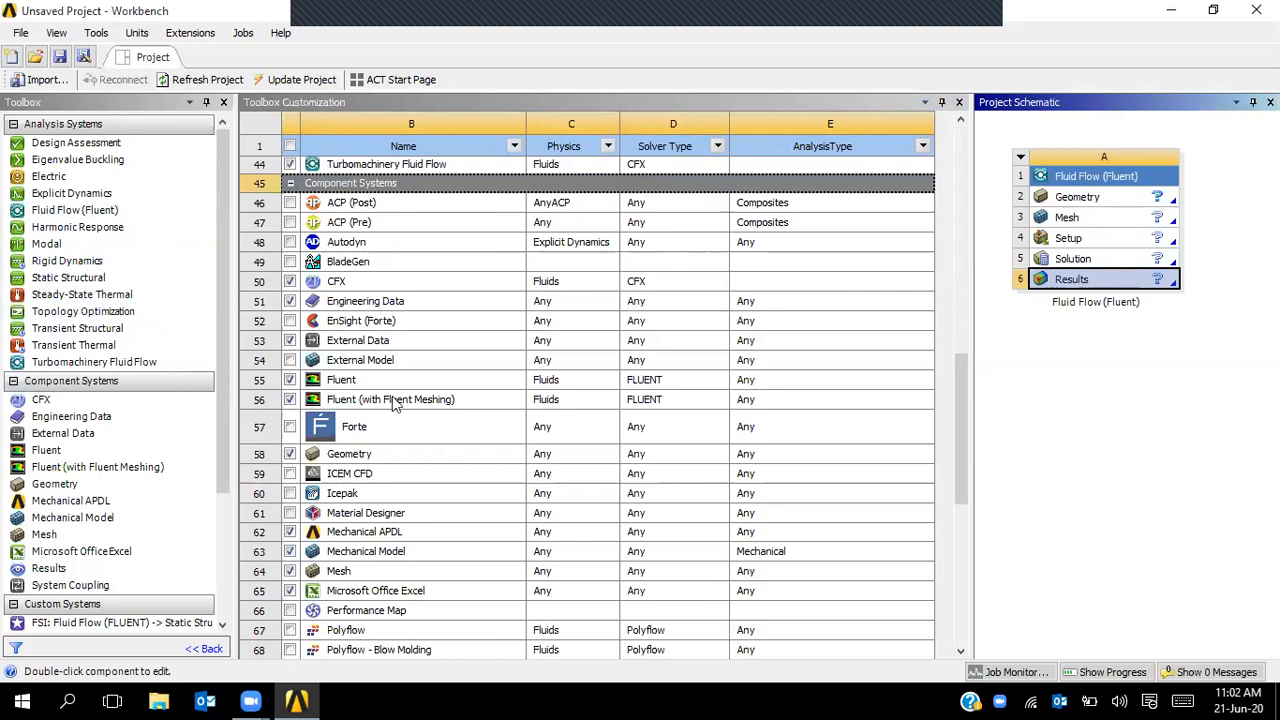
- Select the Geometry, Mesh, Setup and Solution cells alongside their customization table entries
left_click(1097, 200)
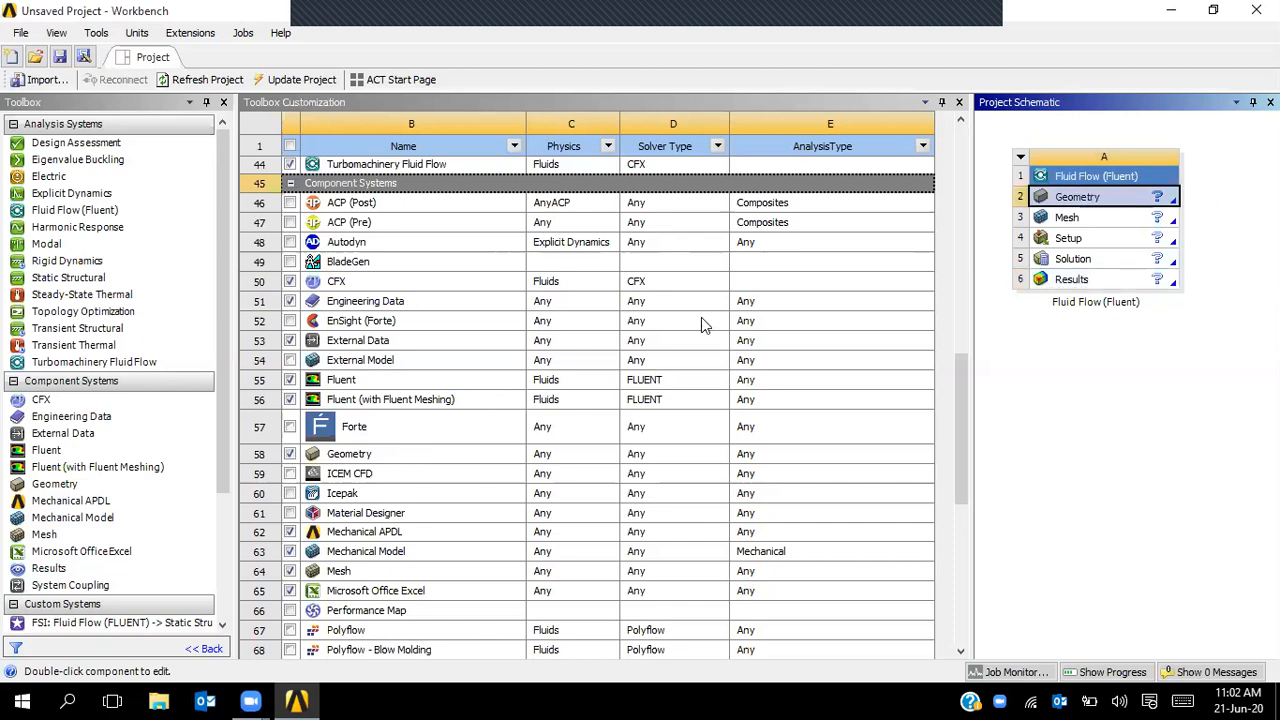
left_click(427, 458)
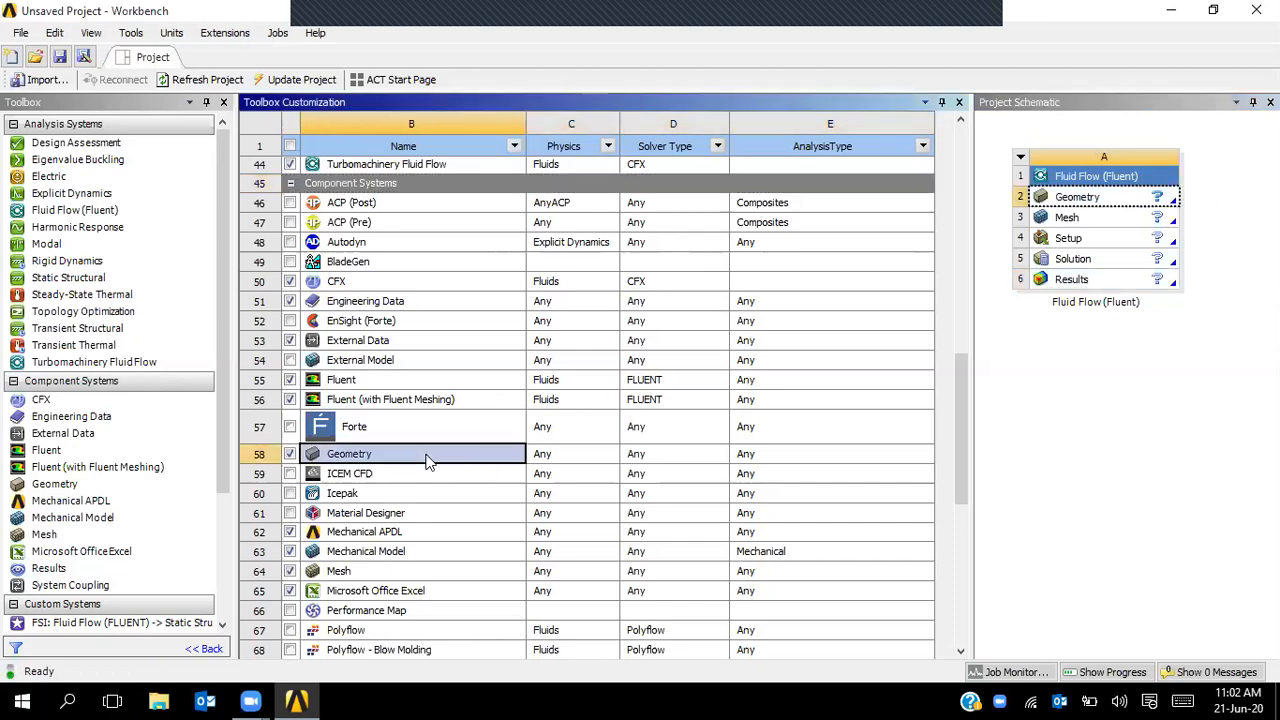
left_click(1066, 218)
left_click(352, 572)
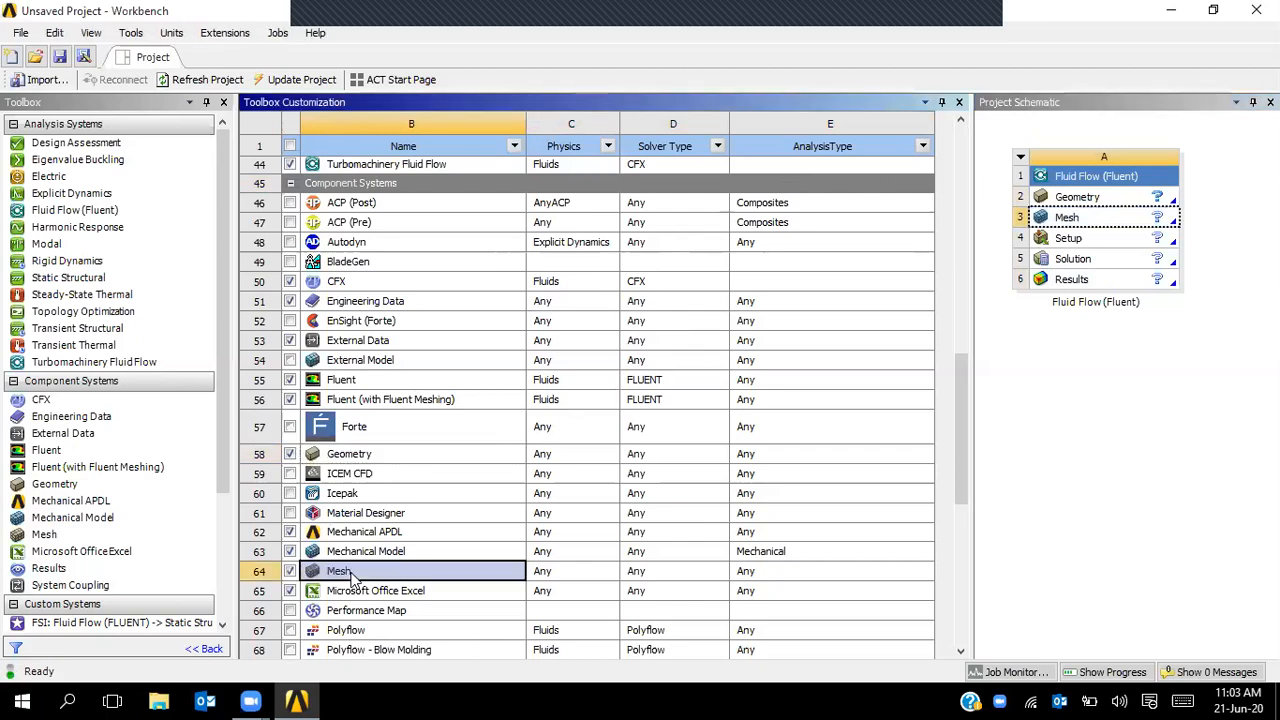
left_click(1105, 241)
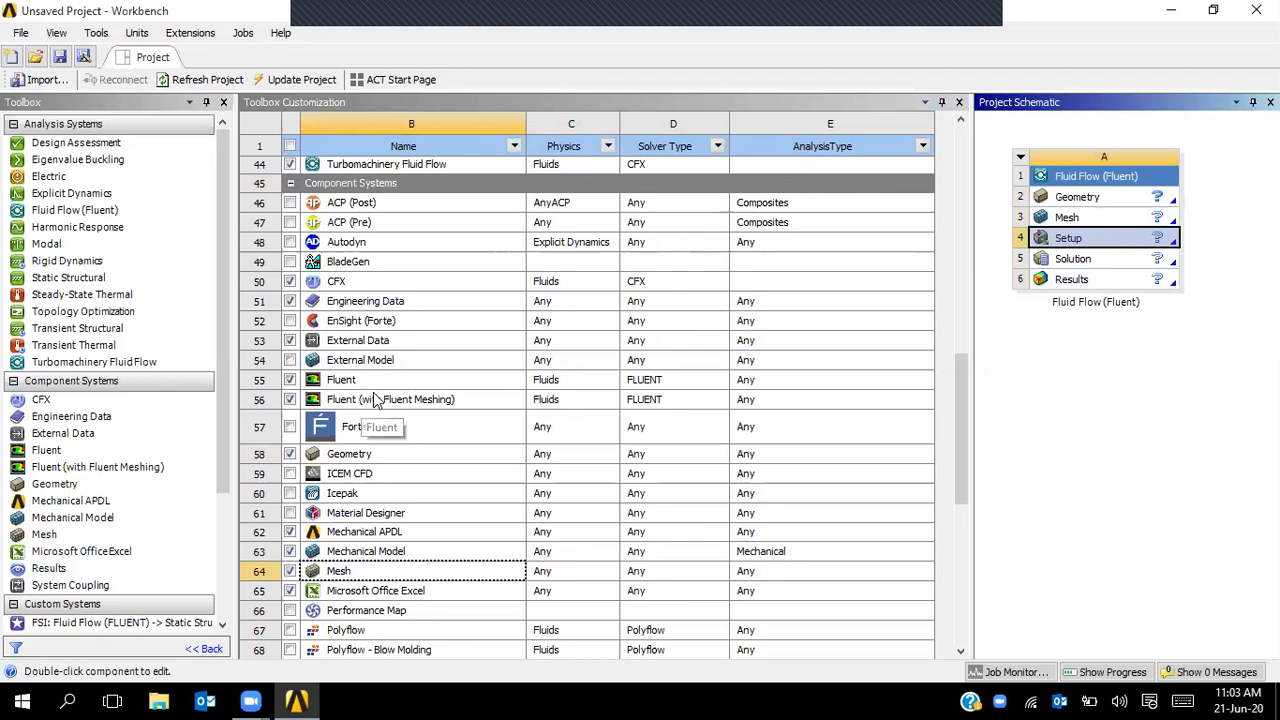
left_click(1082, 262)
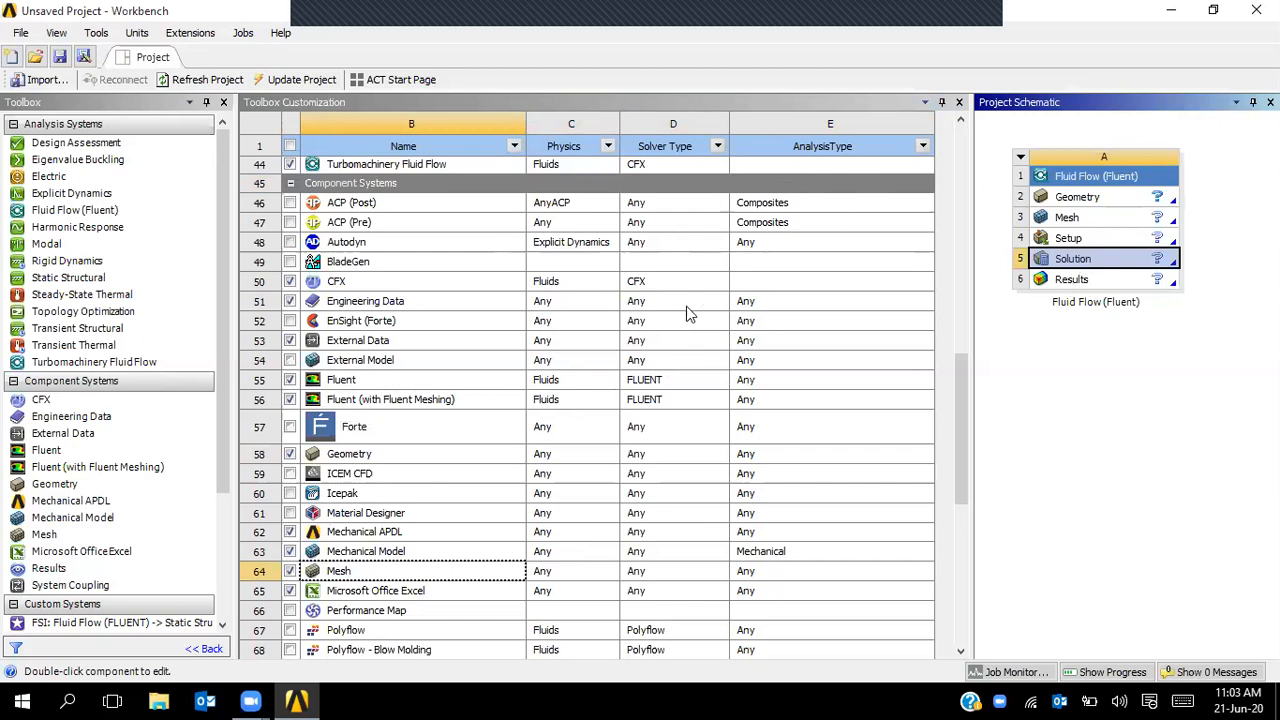
scroll(520, 465, "down", 1)
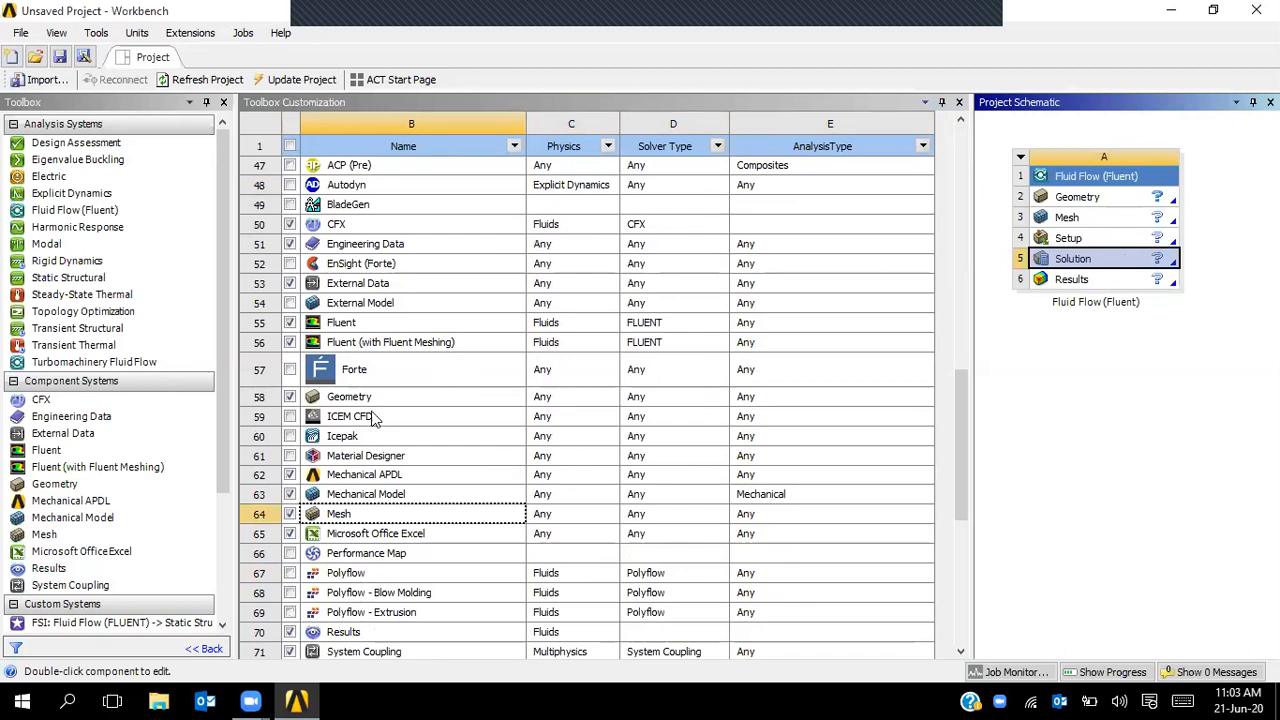
scroll(393, 462, "down", 2)
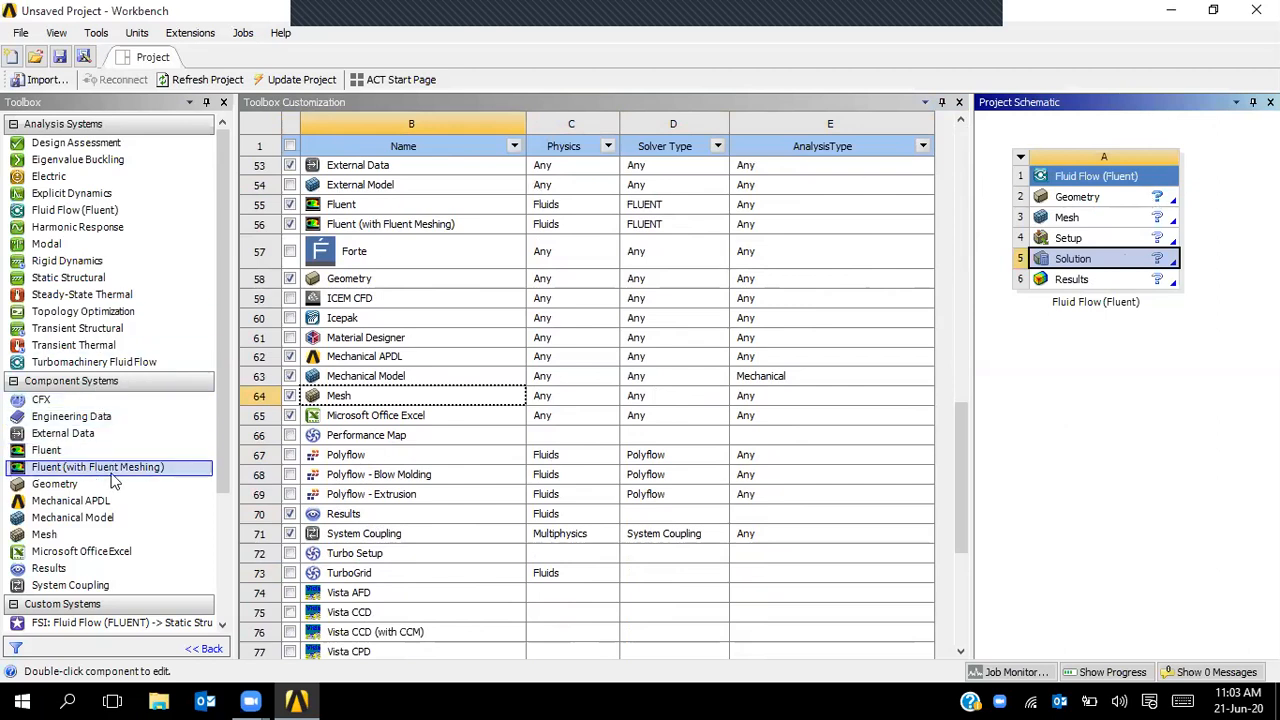
- Return to the regular Toolbox and add the FSI template from Custom Systems
left_click(957, 104)
left_click(61, 35)
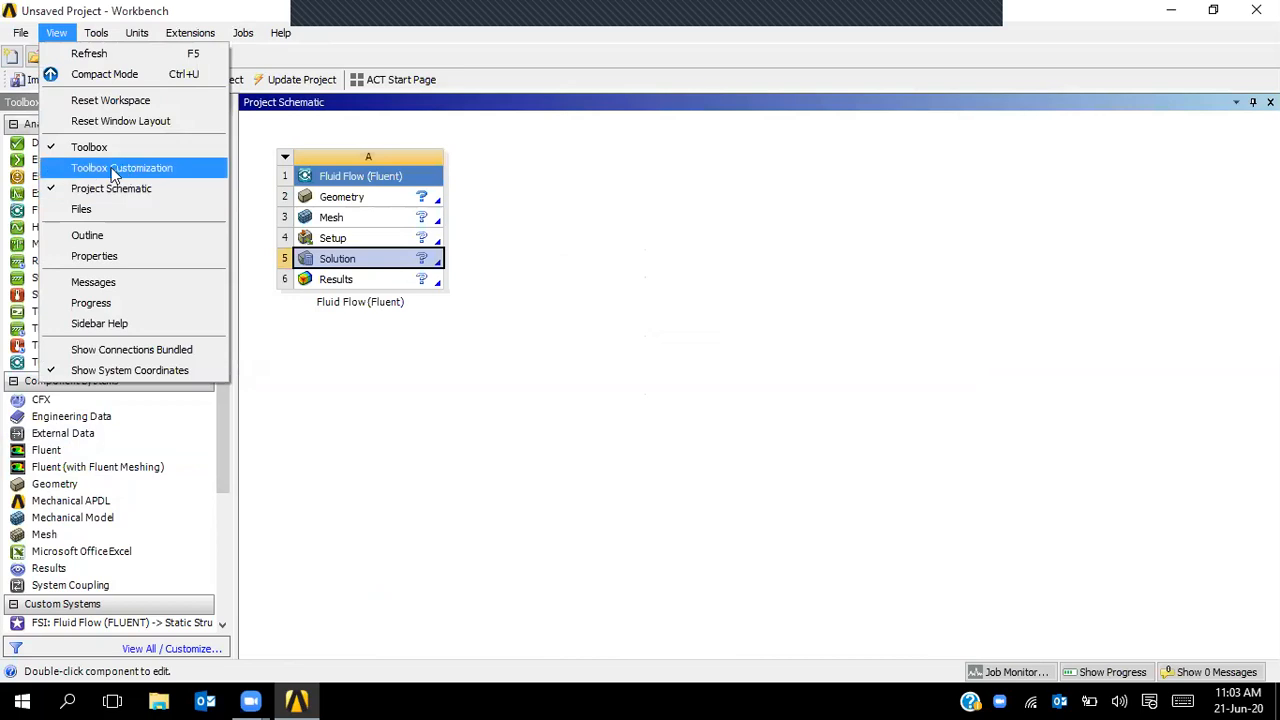
left_click(328, 360)
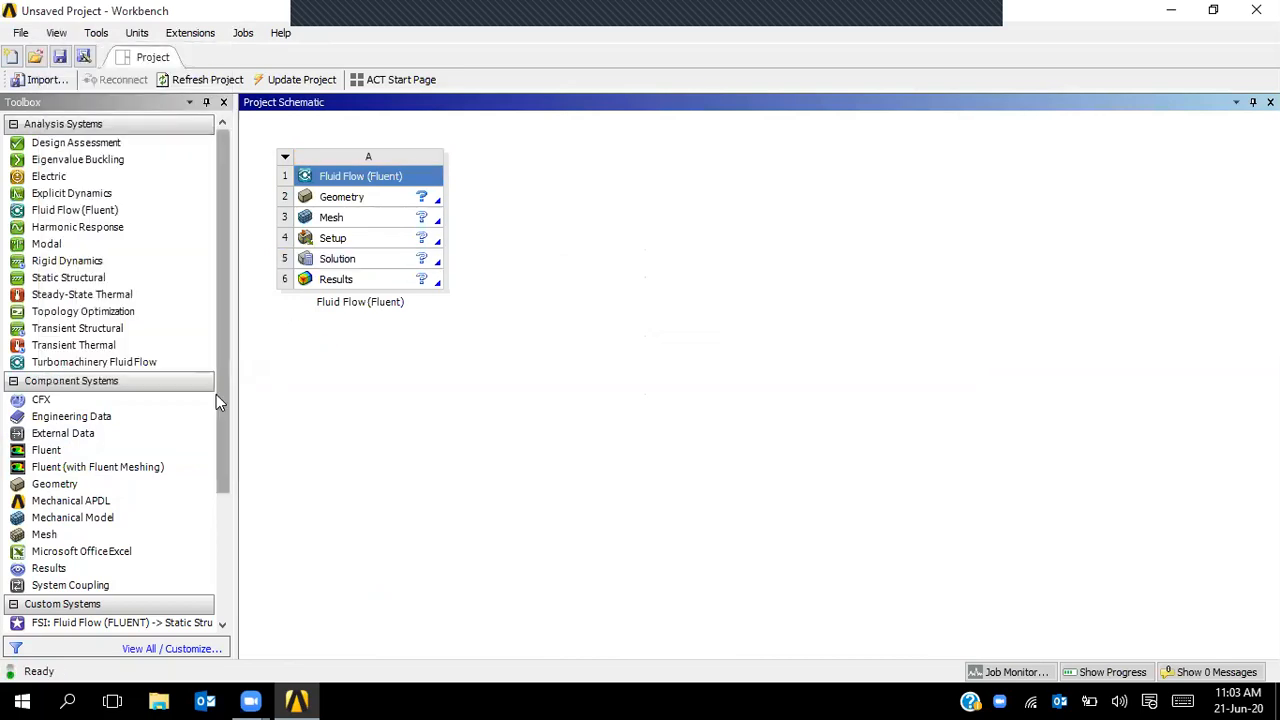
left_click_drag(218, 387, 216, 522)
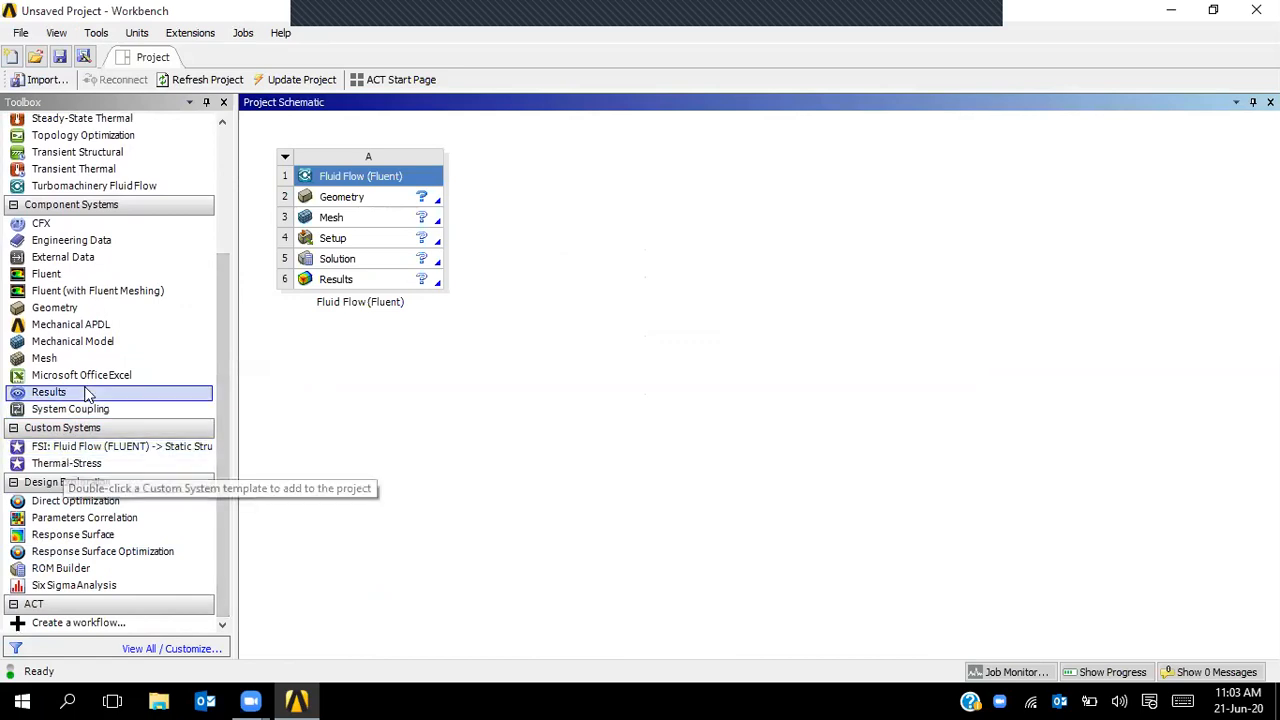
double_click(76, 451)
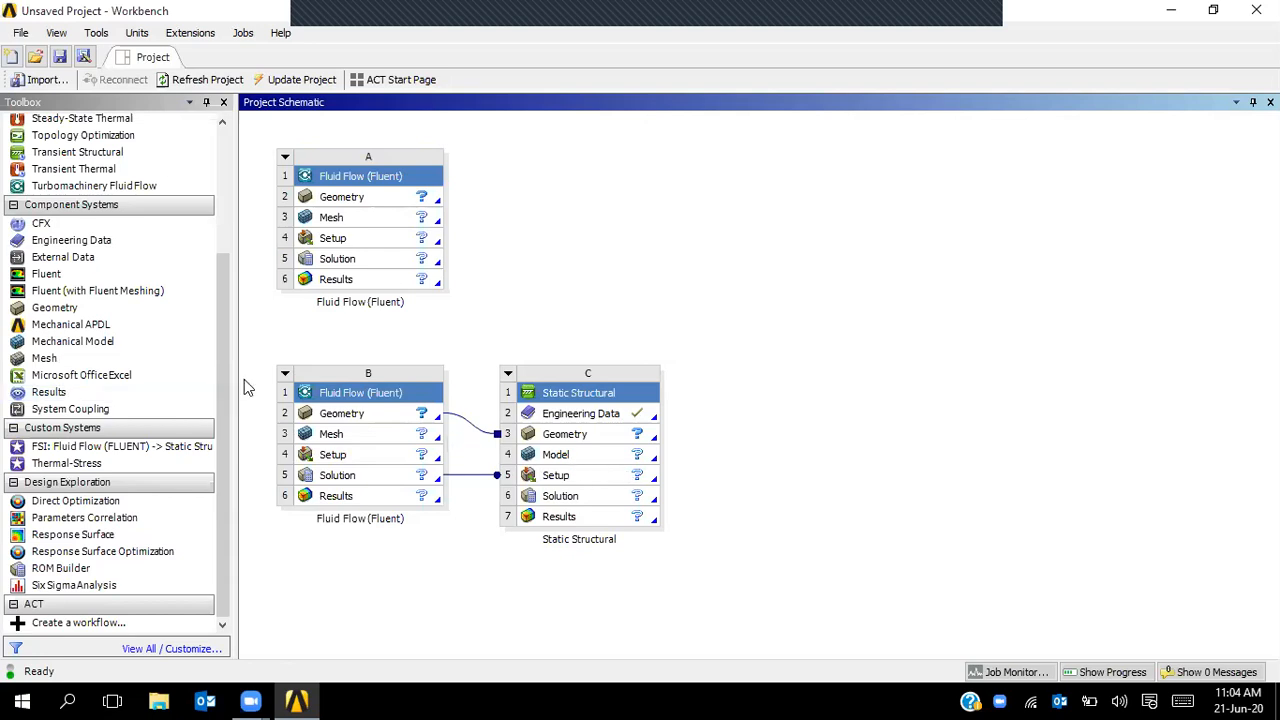
- Link a Modal system to Static Structural and a Transient Thermal system to Fluid Flow system B
left_click_drag(223, 384, 231, 251)
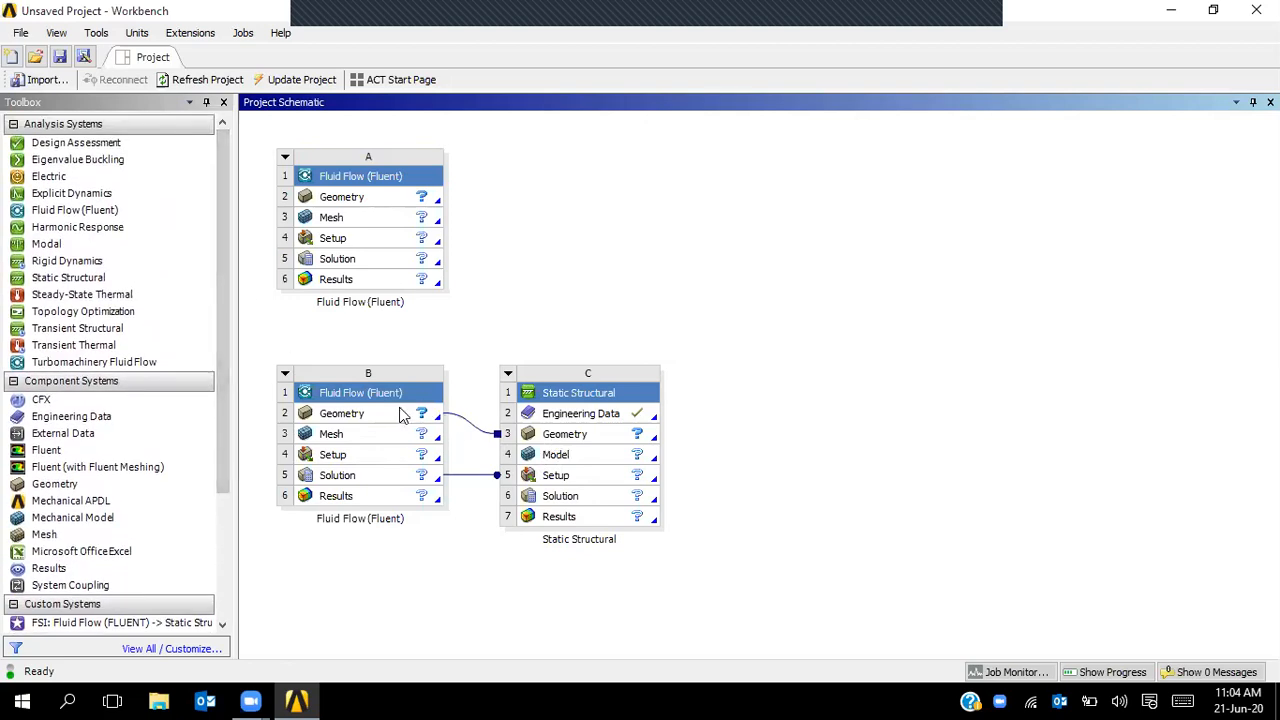
left_click_drag(88, 246, 642, 499)
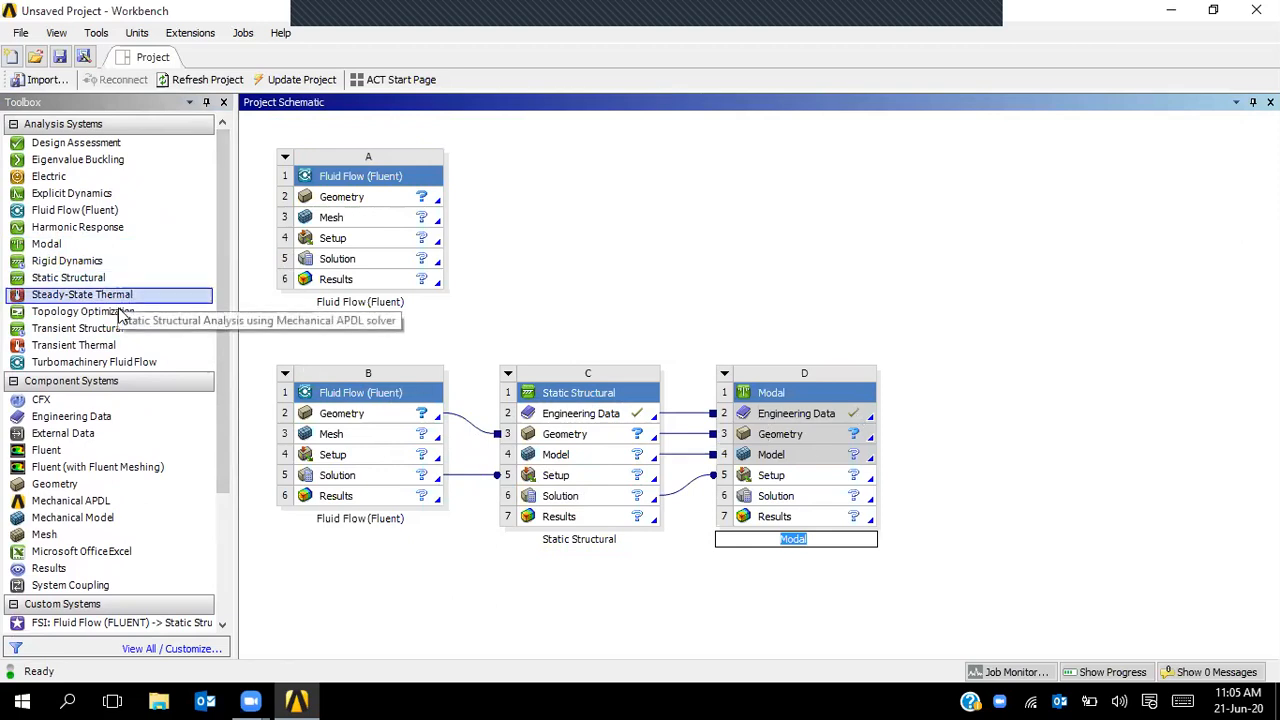
left_click_drag(117, 345, 410, 475)
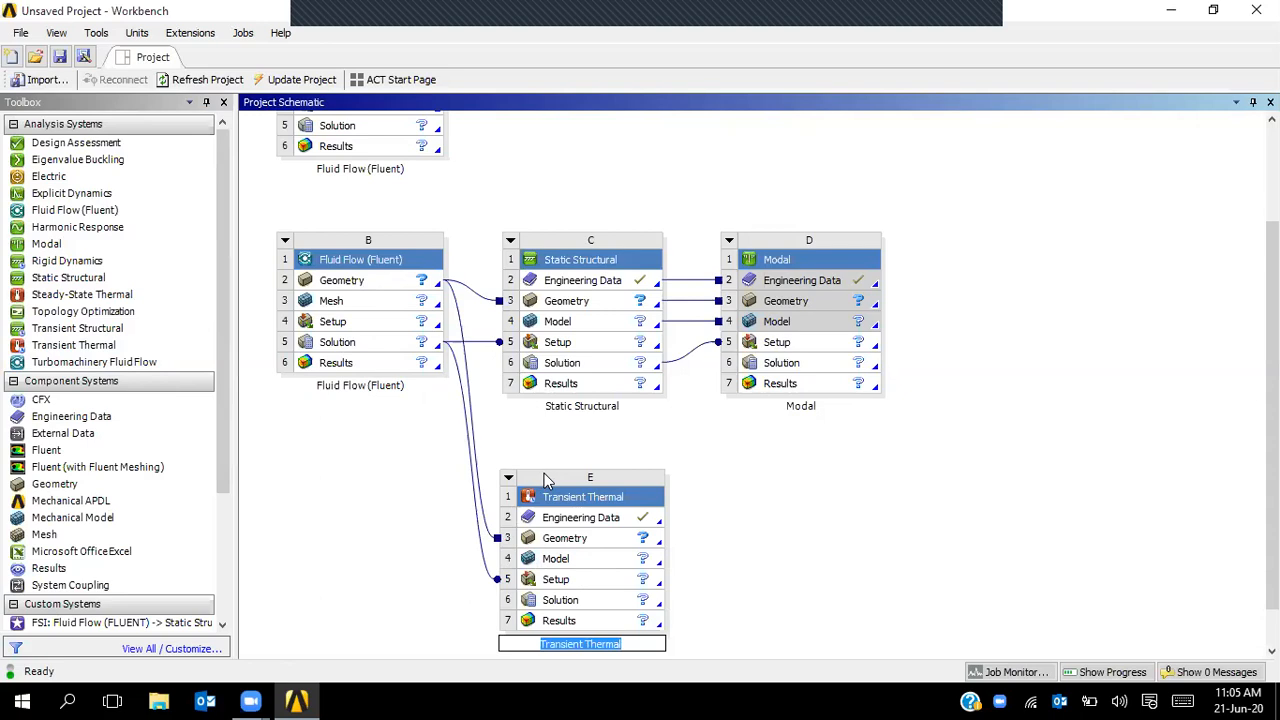
left_click(368, 429)
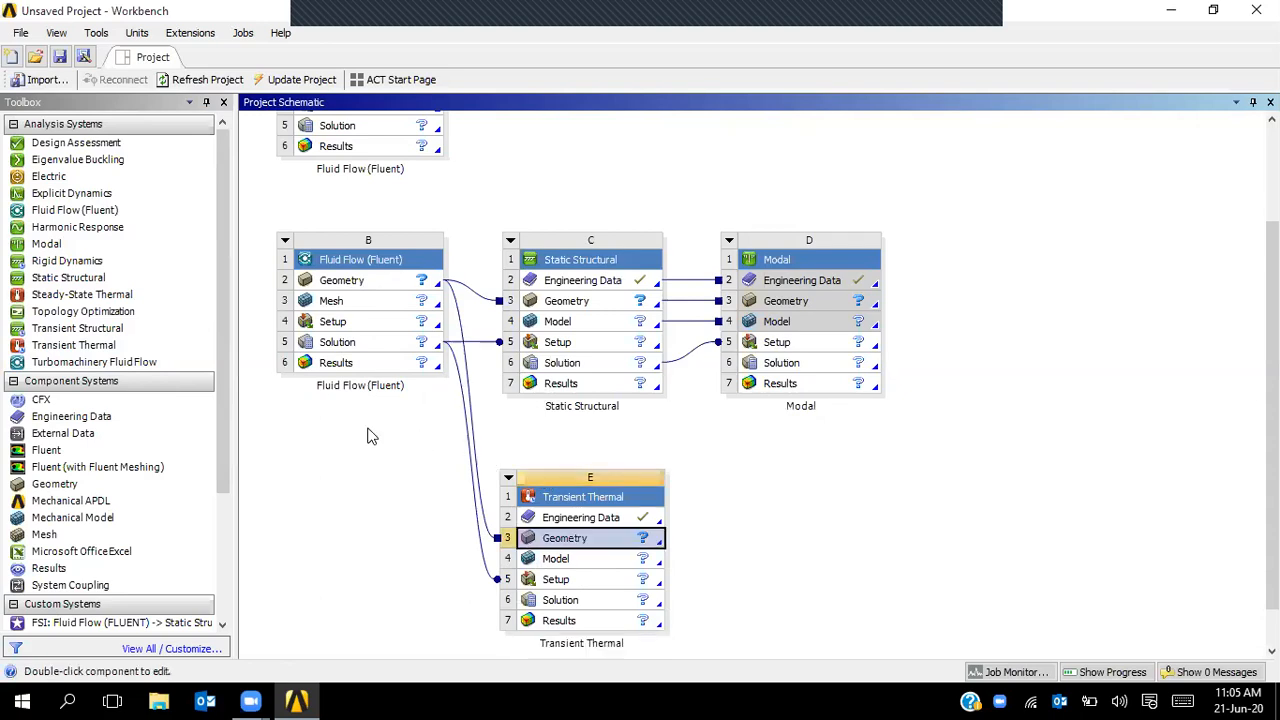
- Rename system B to 'fluid_analysis', leaving the Static Structural name unchanged
double_click(352, 386)
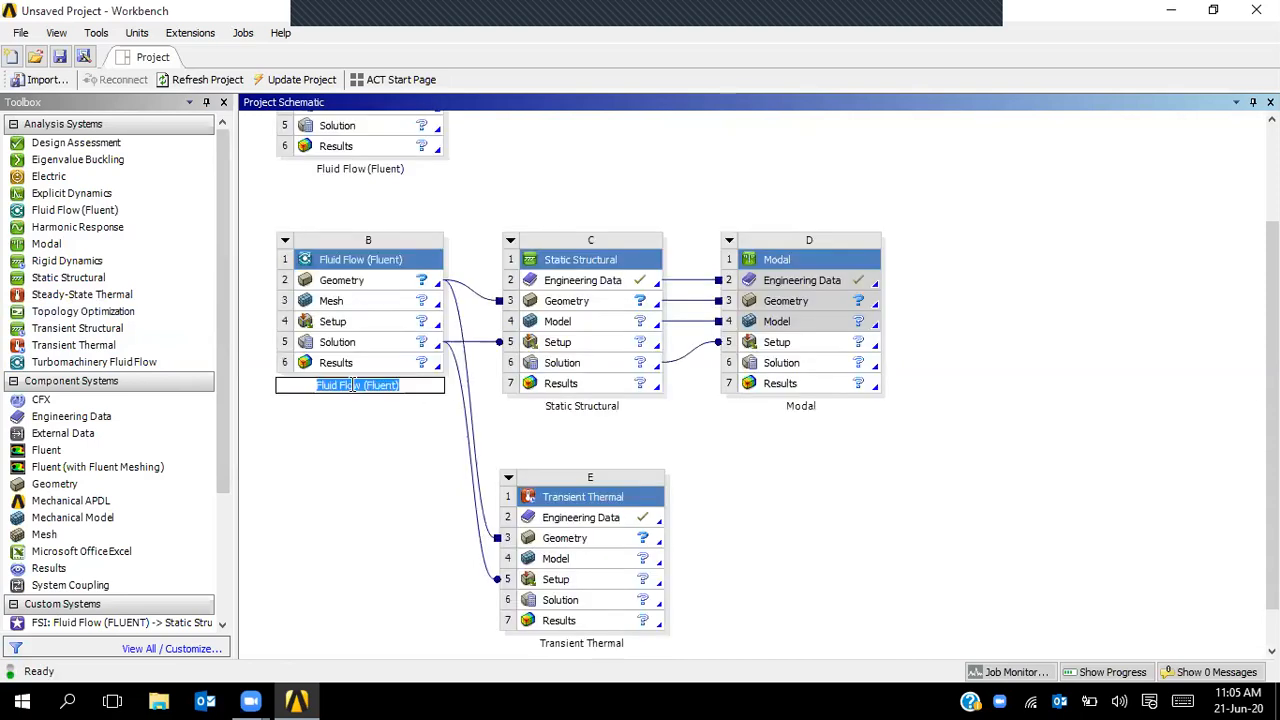
type("fluid_analhsi")
key("BackSpace")
key("BackSpace")
key("BackSpace")
type("y")
key("BackSpace")
type("ysis")
key("Return")
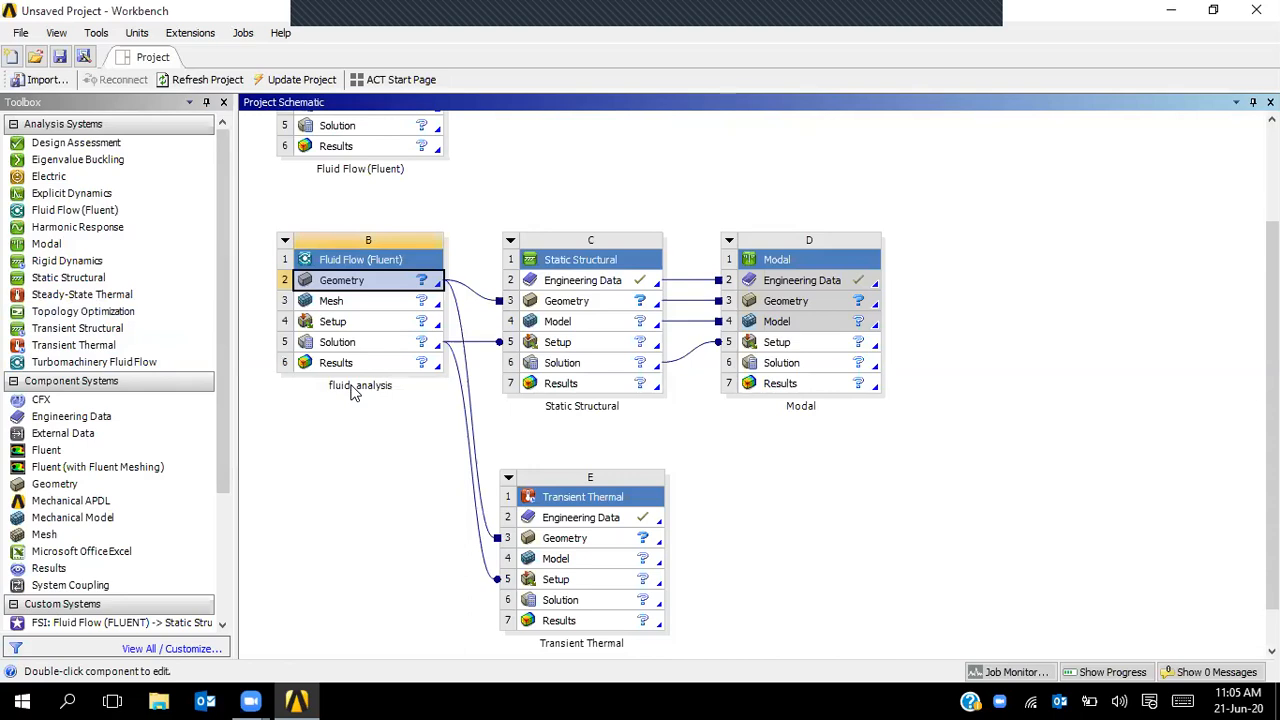
double_click(600, 407)
left_click(725, 460)
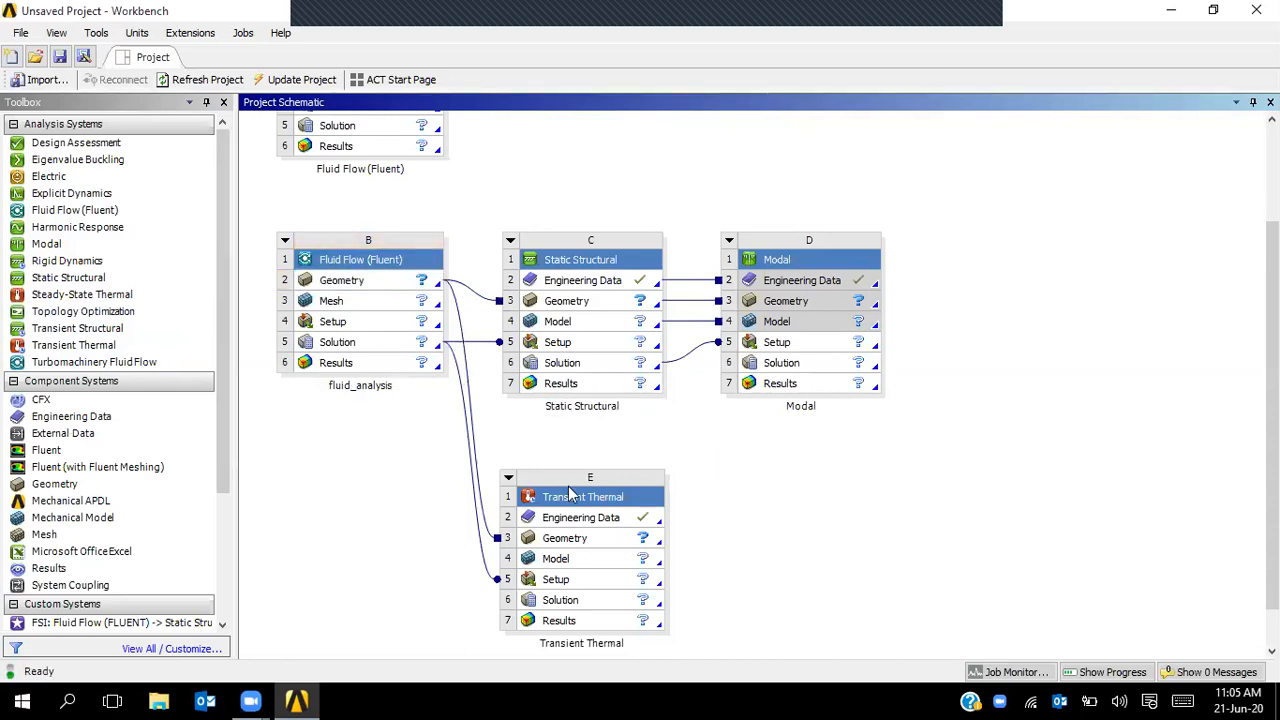
- Delete the geometry, solution and Solution-to-Setup links feeding Transient Thermal
right_click(477, 456)
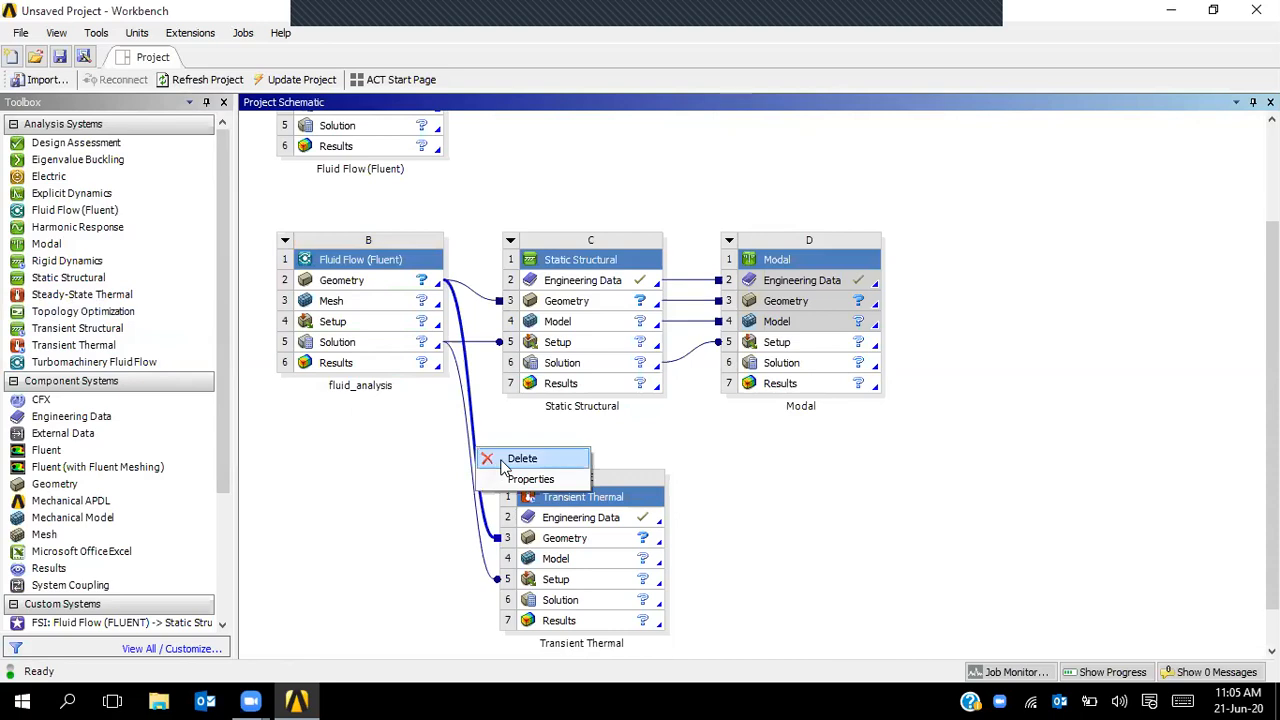
left_click(503, 458)
left_click(628, 372)
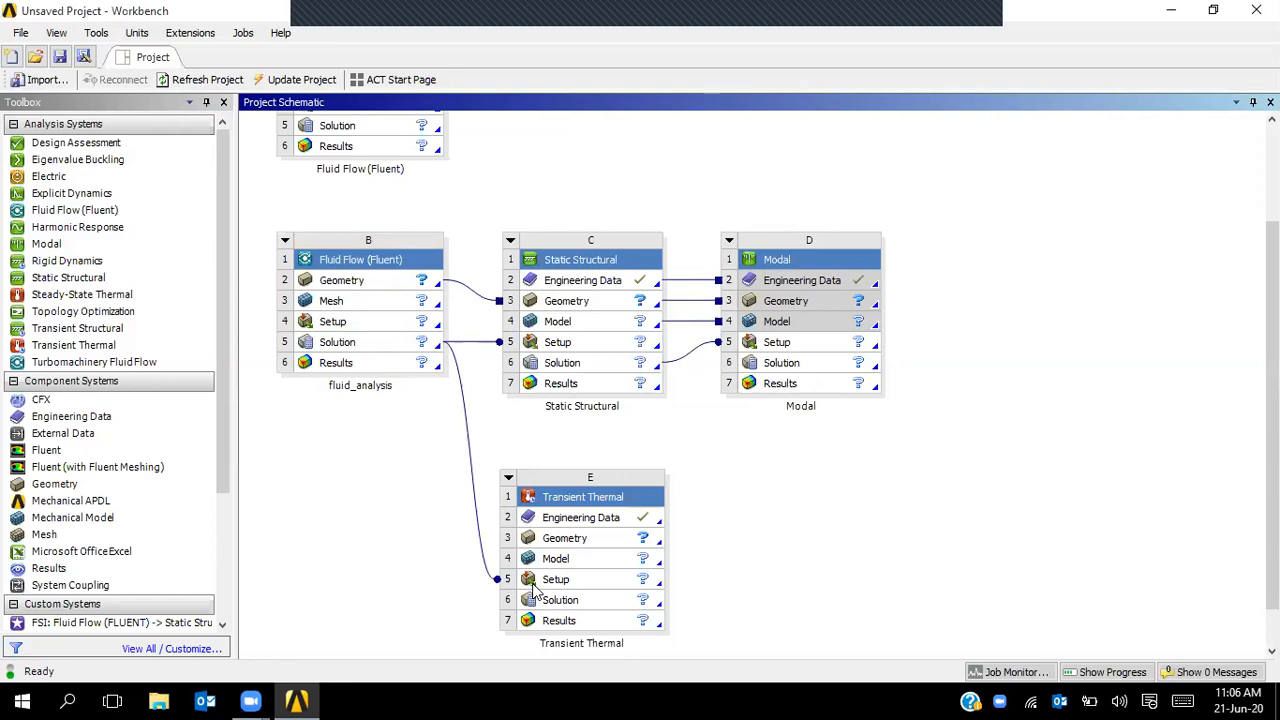
right_click(466, 443)
left_click(514, 448)
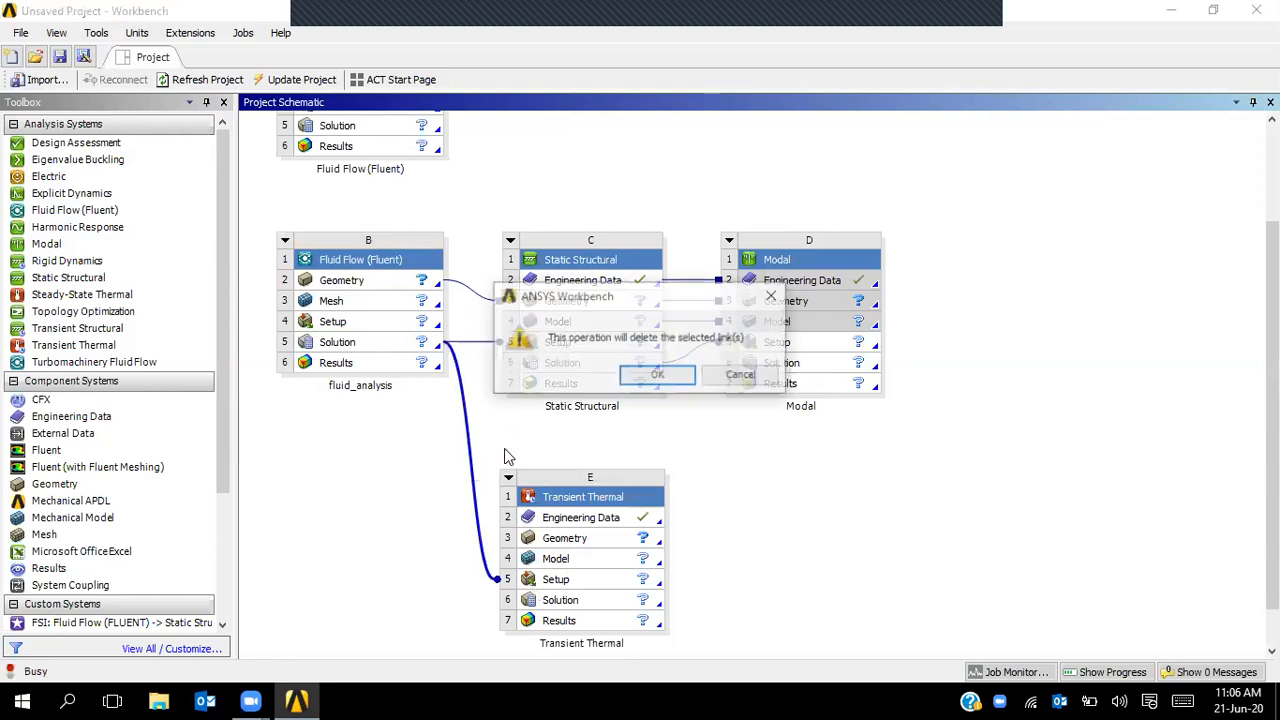
left_click(636, 375)
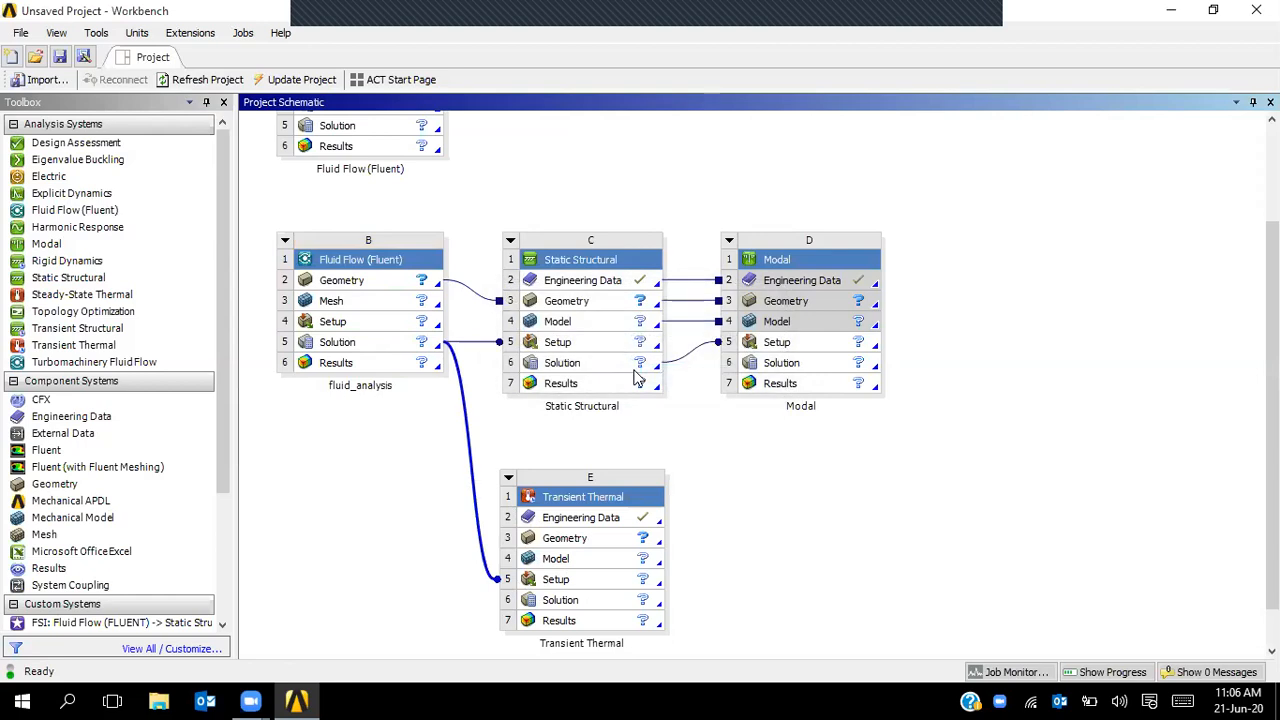
right_click(695, 352)
left_click(712, 358)
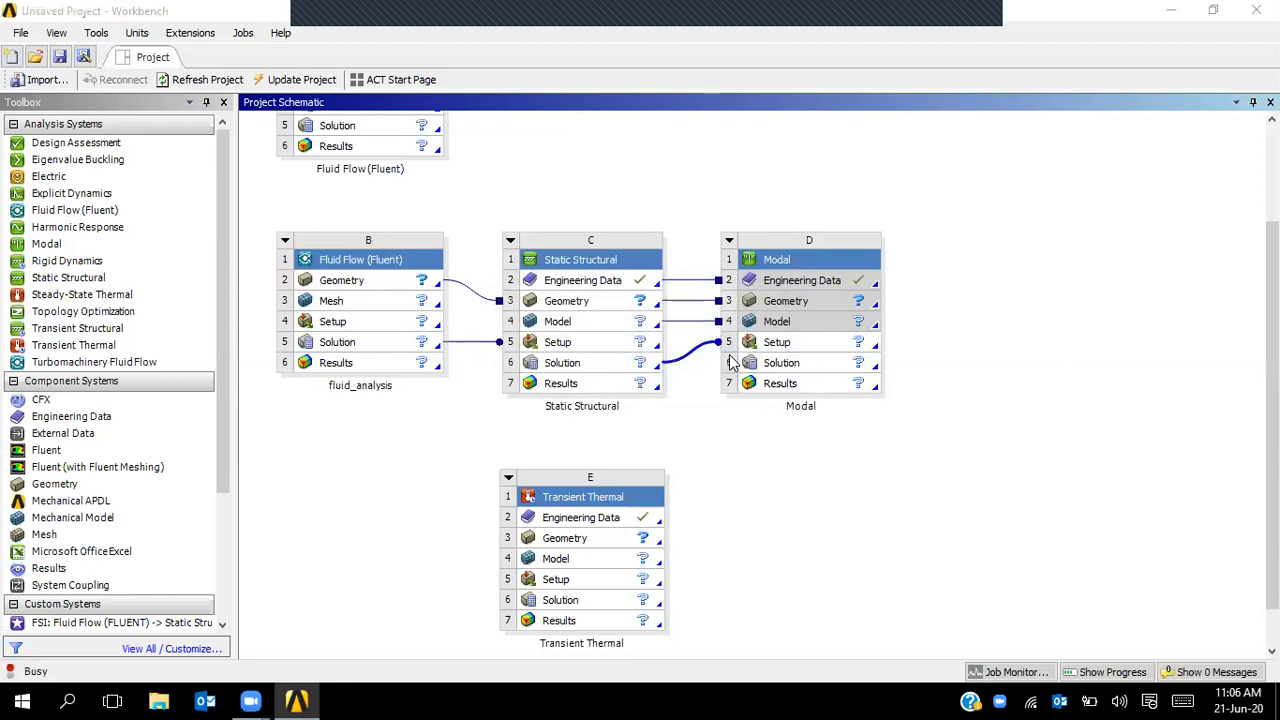
left_click(658, 375)
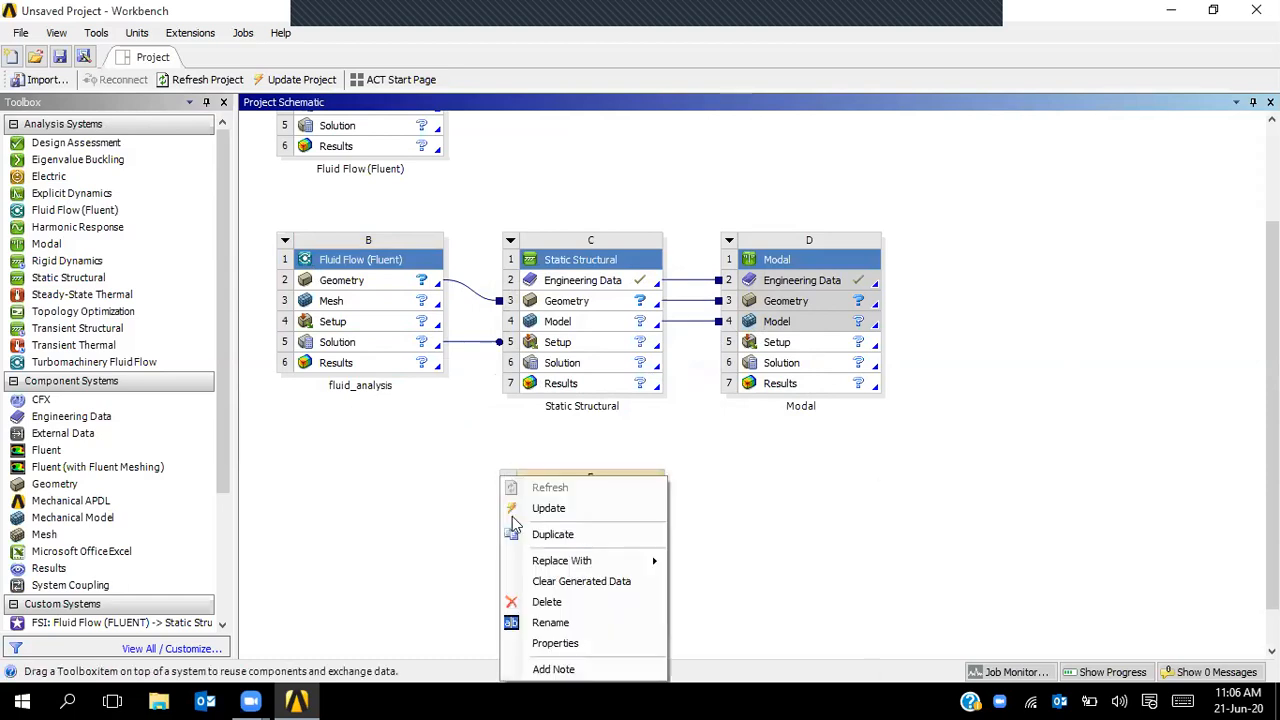
- Delete the Transient Thermal system and start a new project
left_click(548, 603)
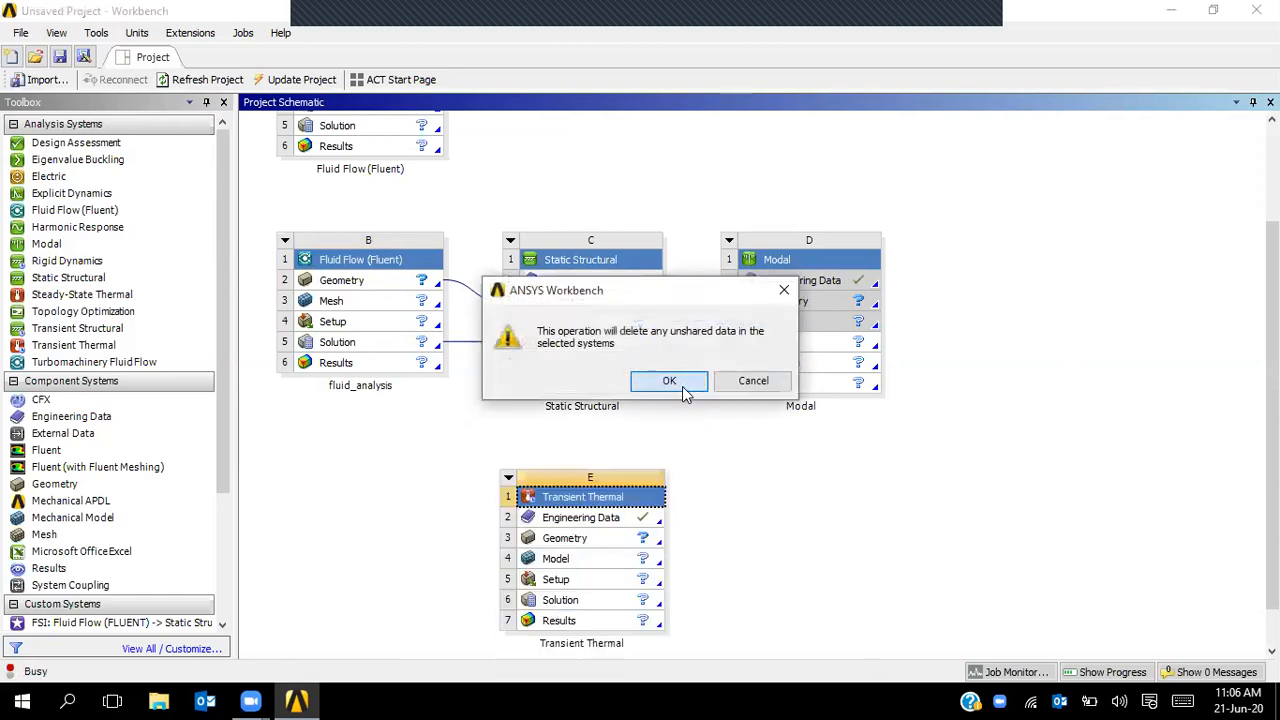
left_click(682, 386)
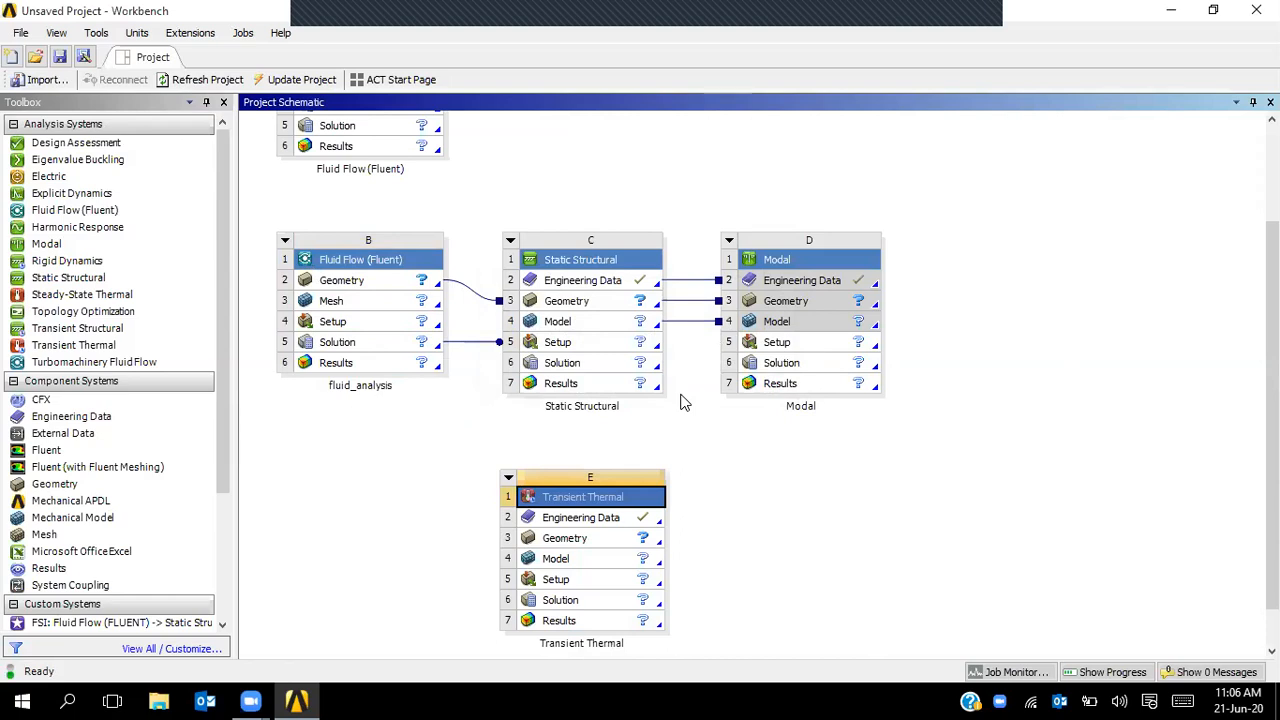
left_click(13, 58)
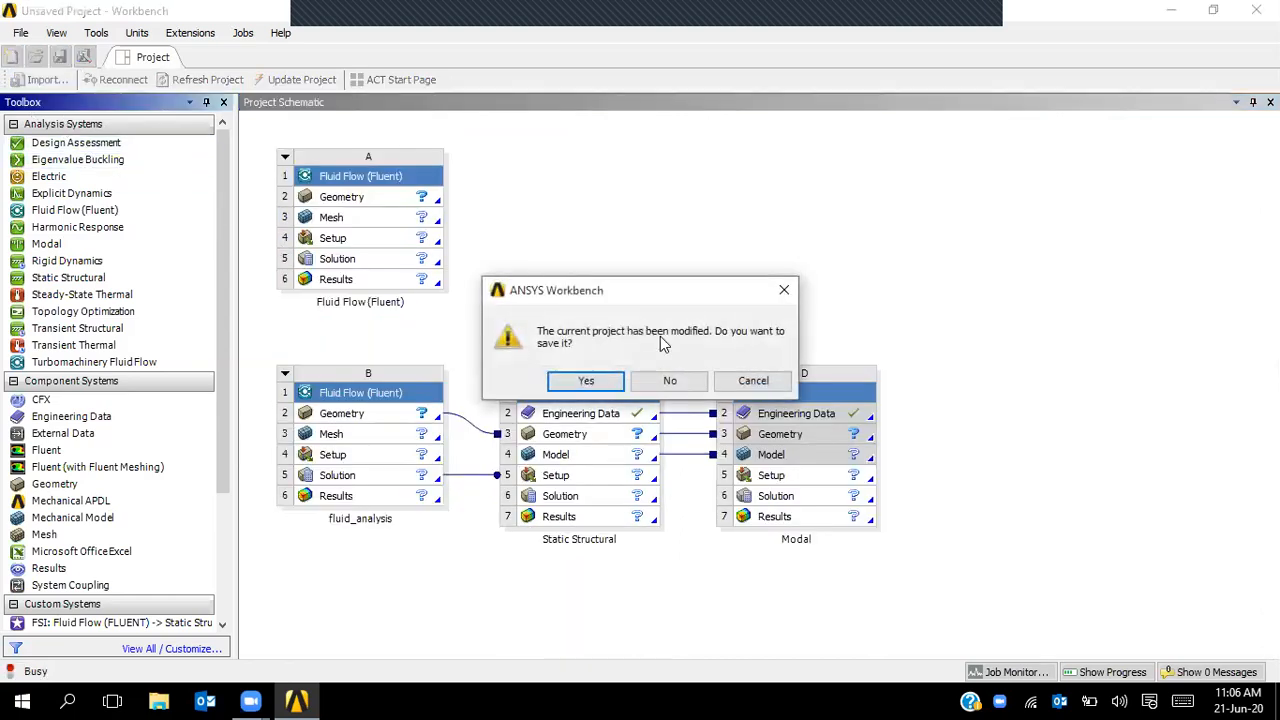
- Decline to save the modified project, then scroll the Toolbox to the Design Exploration group
left_click(670, 386)
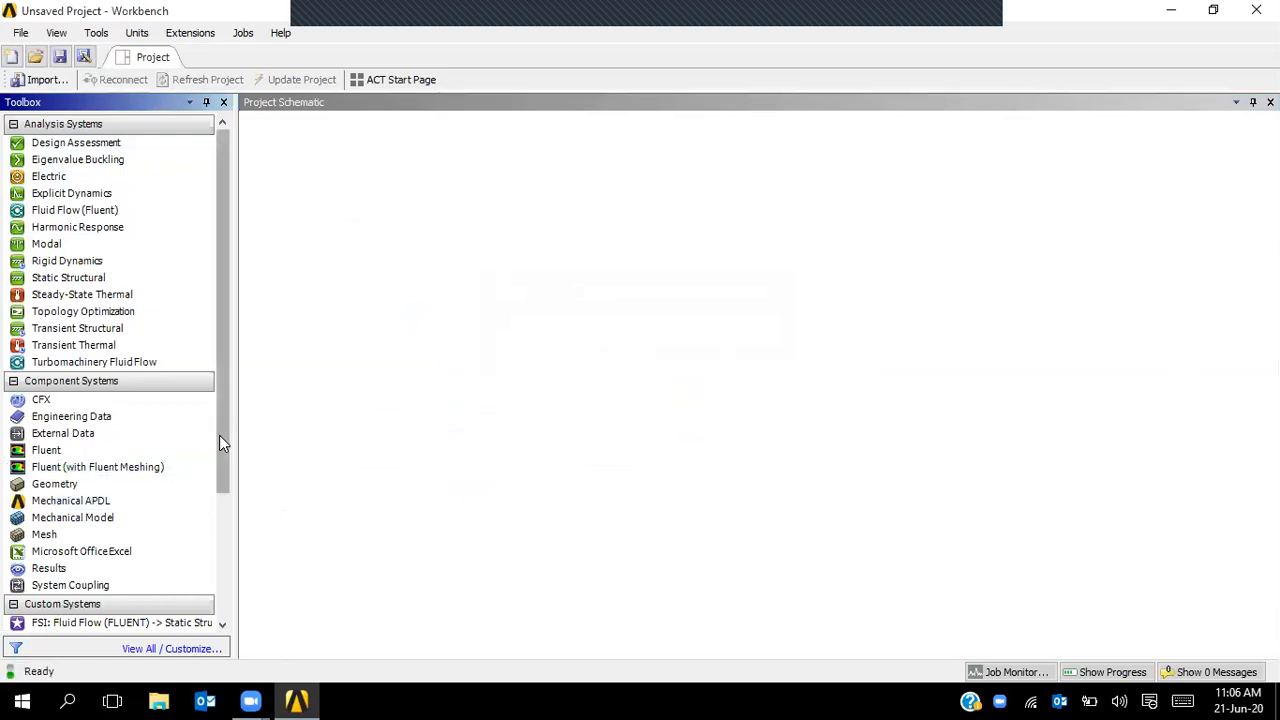
scroll(223, 489, "down", 1)
left_click_drag(224, 492, 218, 614)
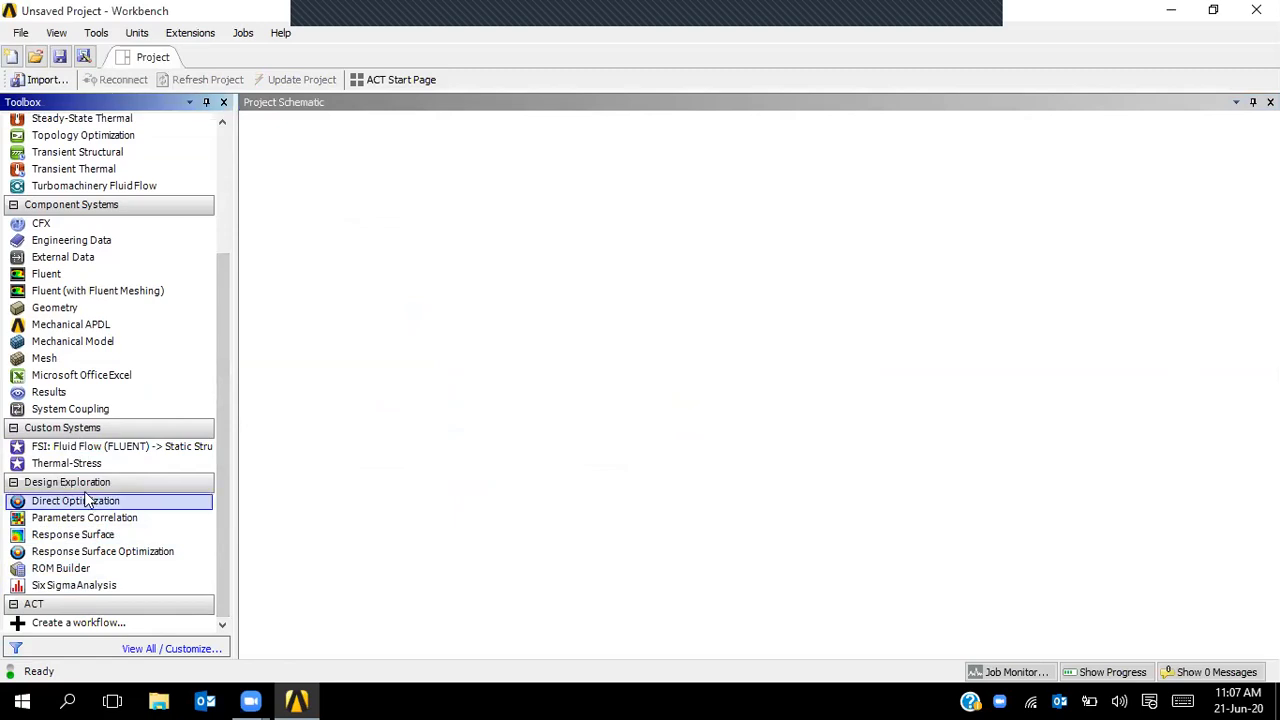
left_click(120, 566)
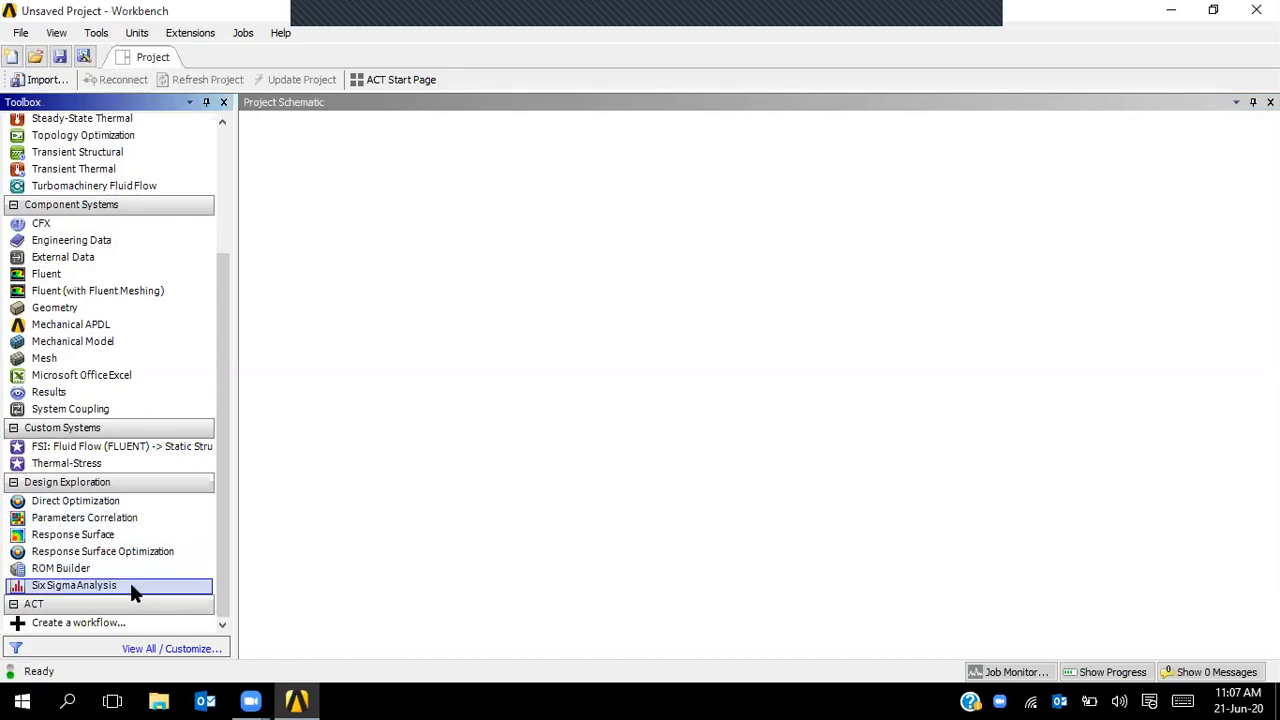
left_click(57, 33)
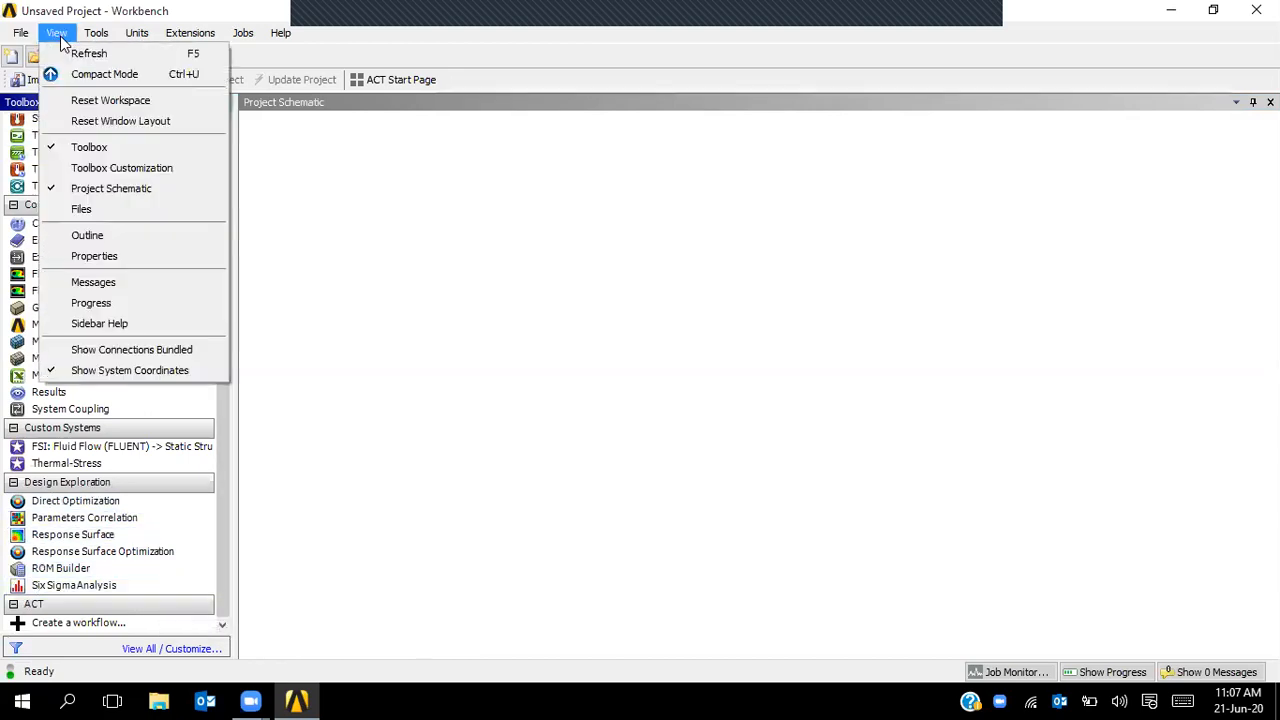
left_click(81, 210)
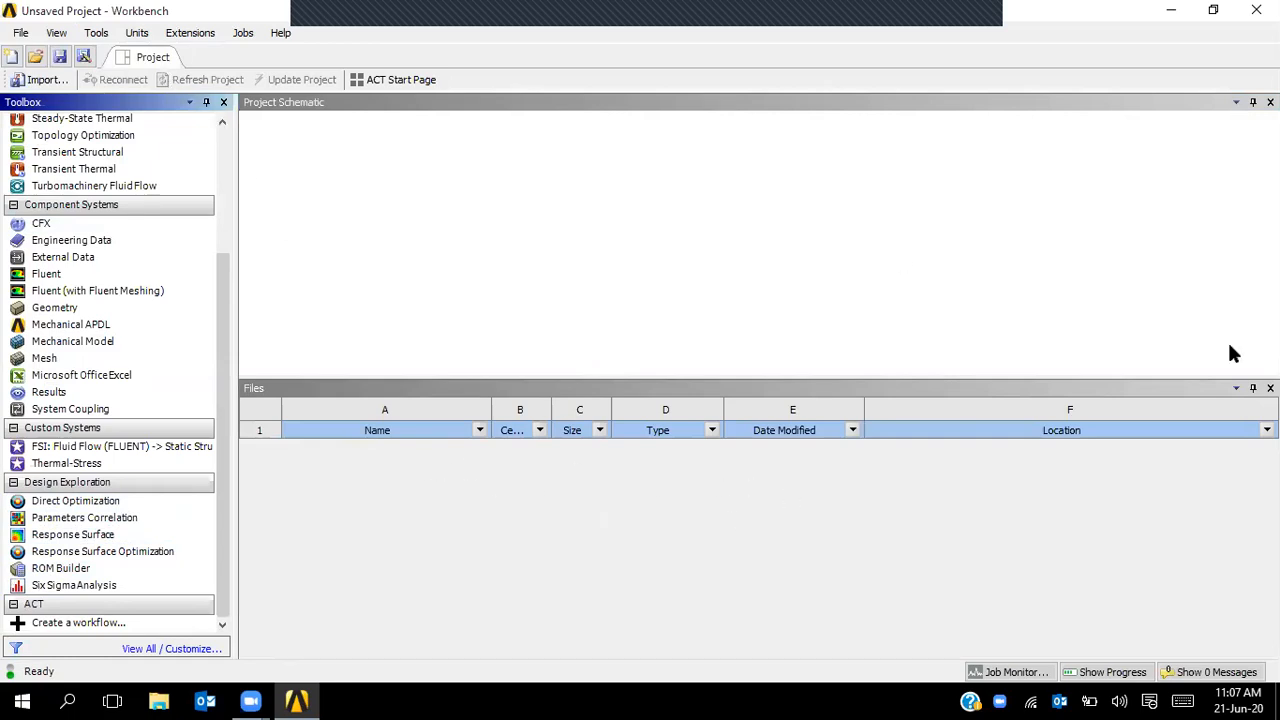
left_click(1270, 388)
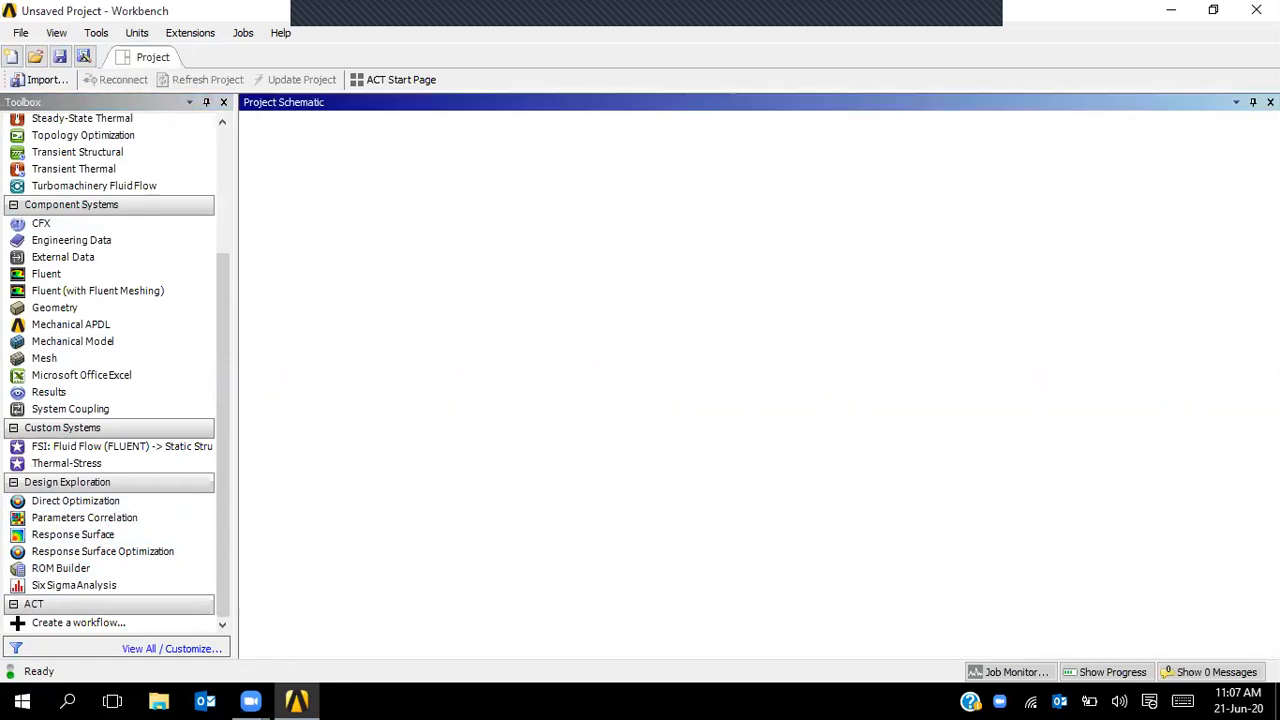
left_click(56, 33)
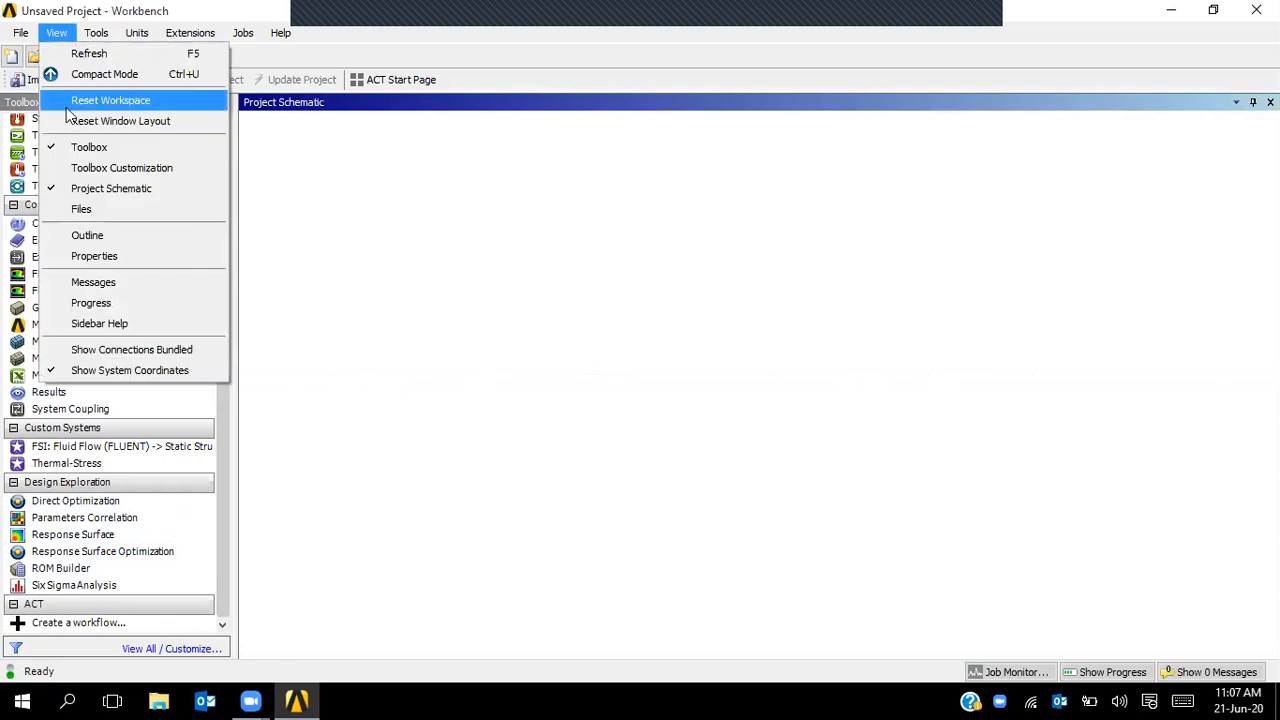
left_click(99, 238)
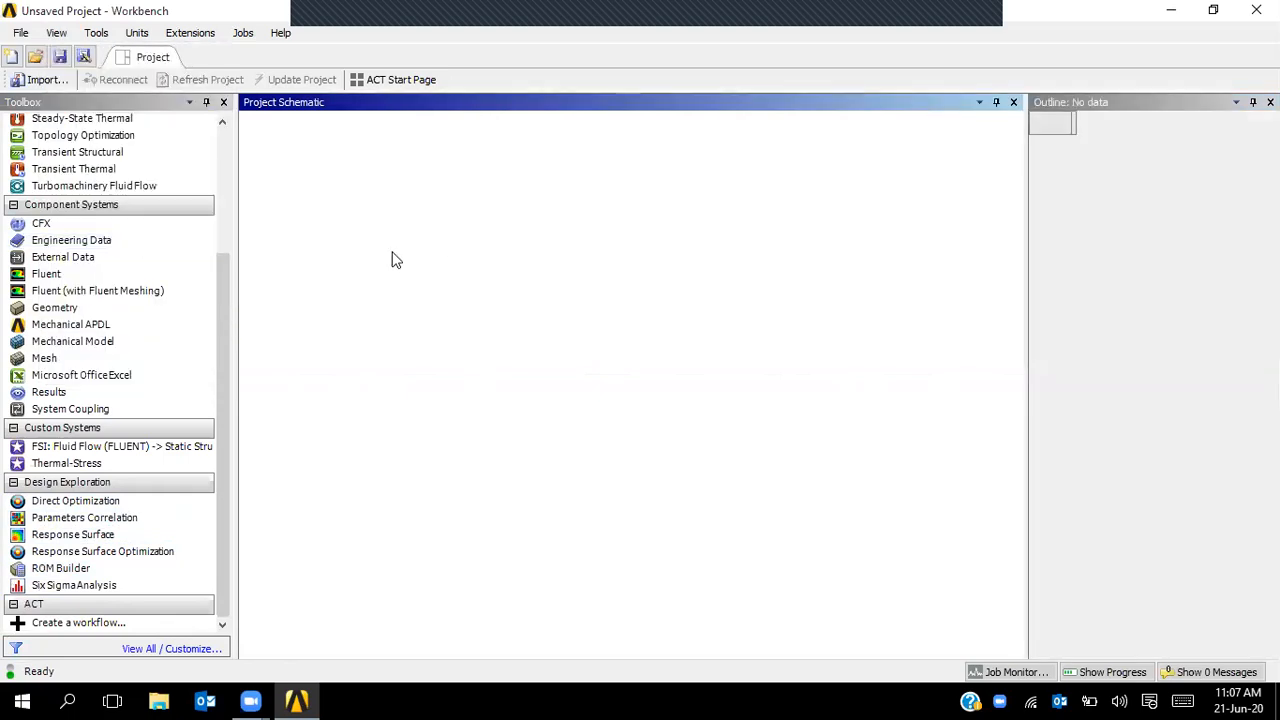
left_click_drag(228, 280, 232, 130)
left_click(56, 33)
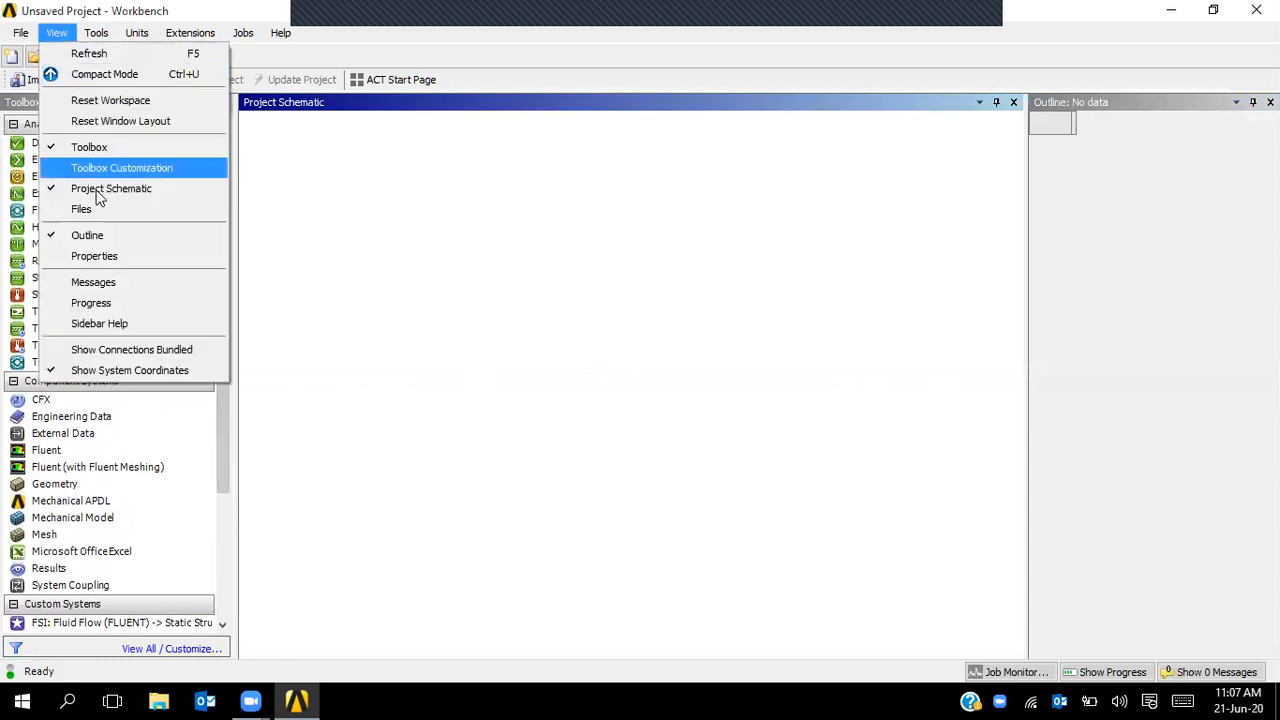
left_click(111, 258)
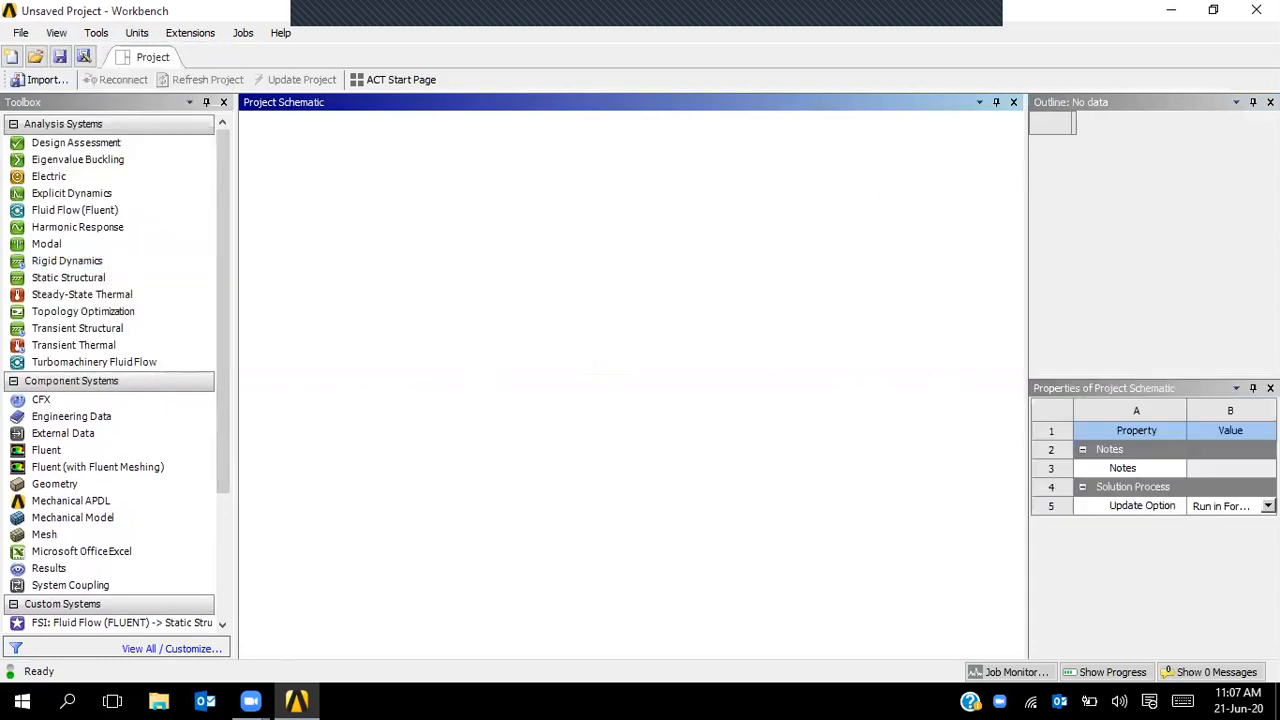
left_click(1270, 102)
left_click(1270, 102)
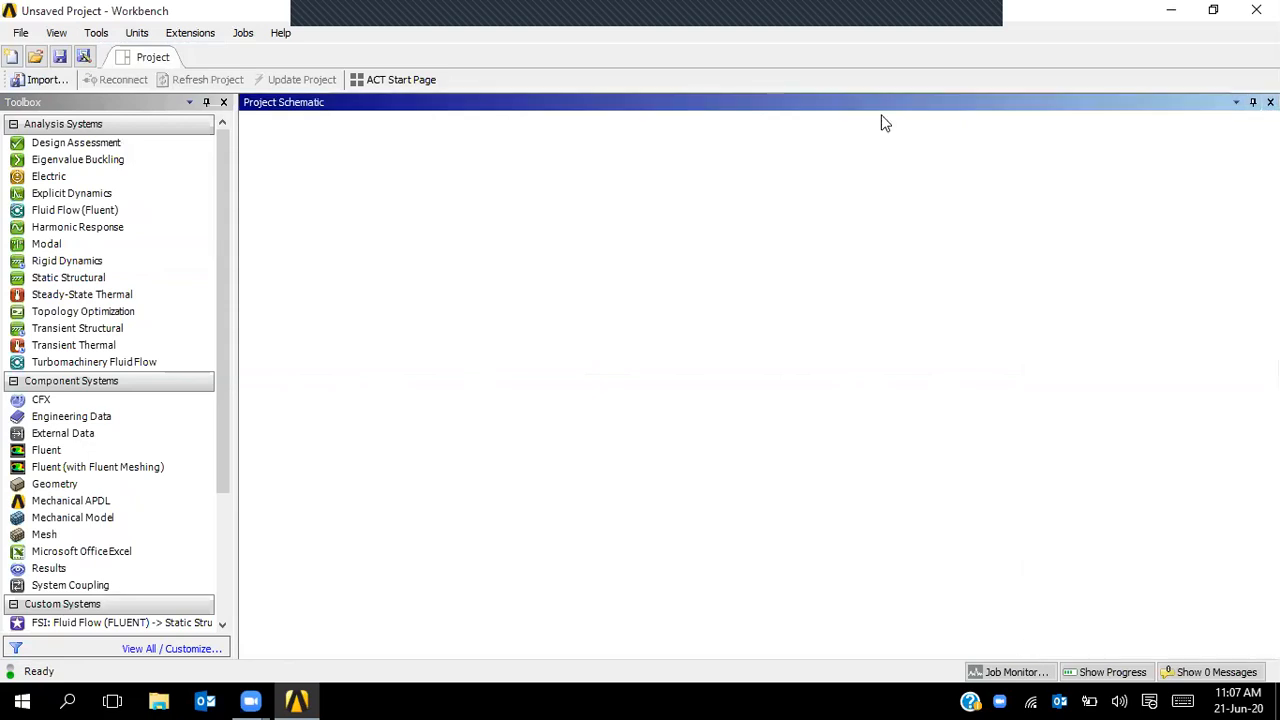
- Add a Static Structural system and show its Geometry cell's properties
double_click(90, 277)
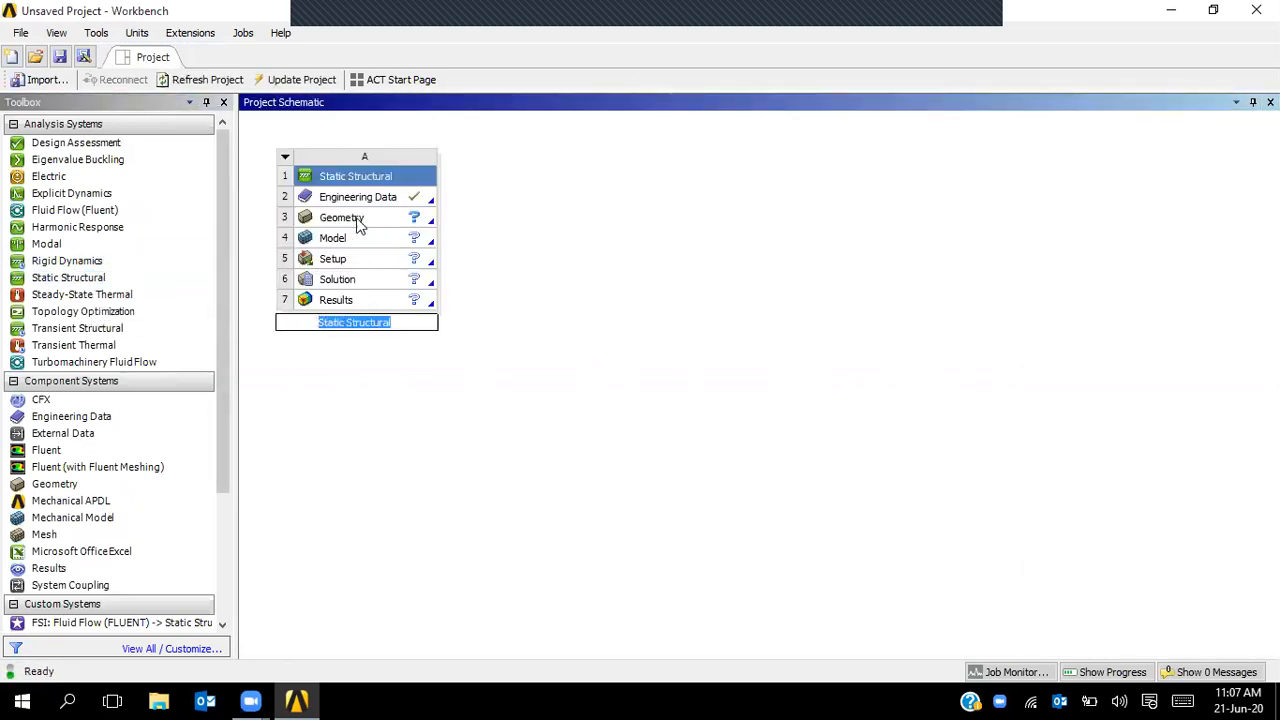
left_click(342, 222)
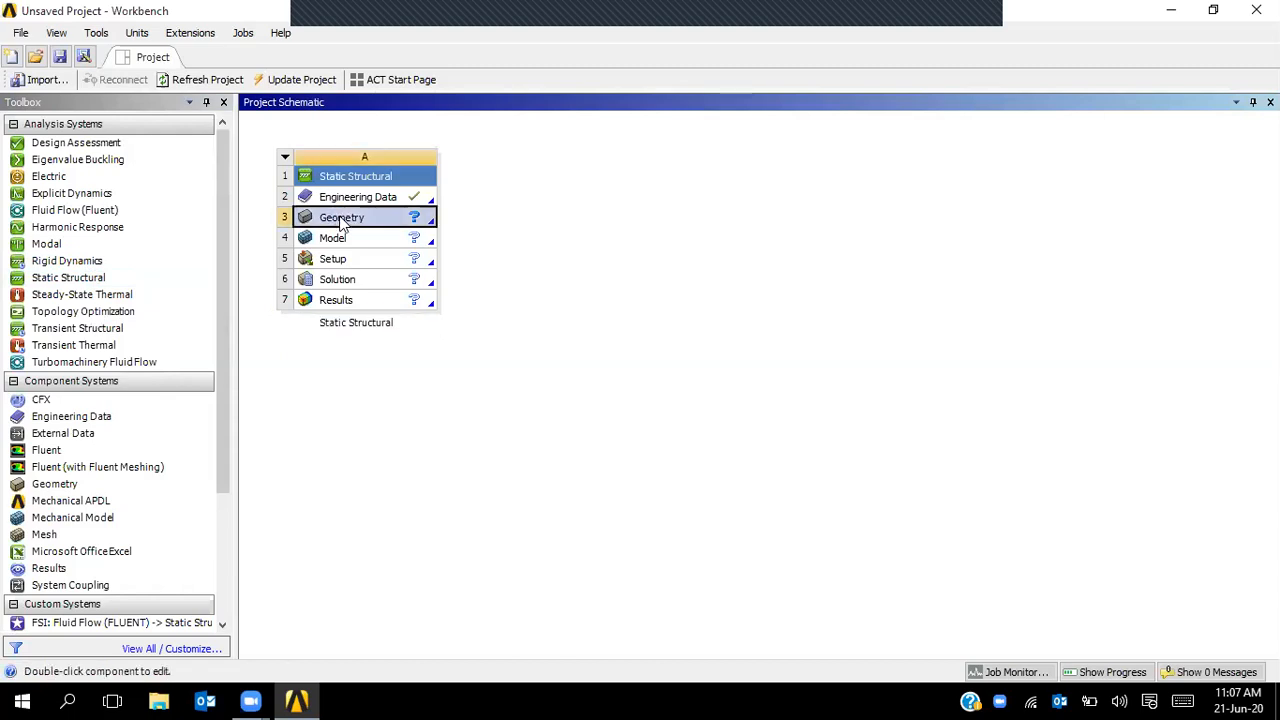
left_click(56, 32)
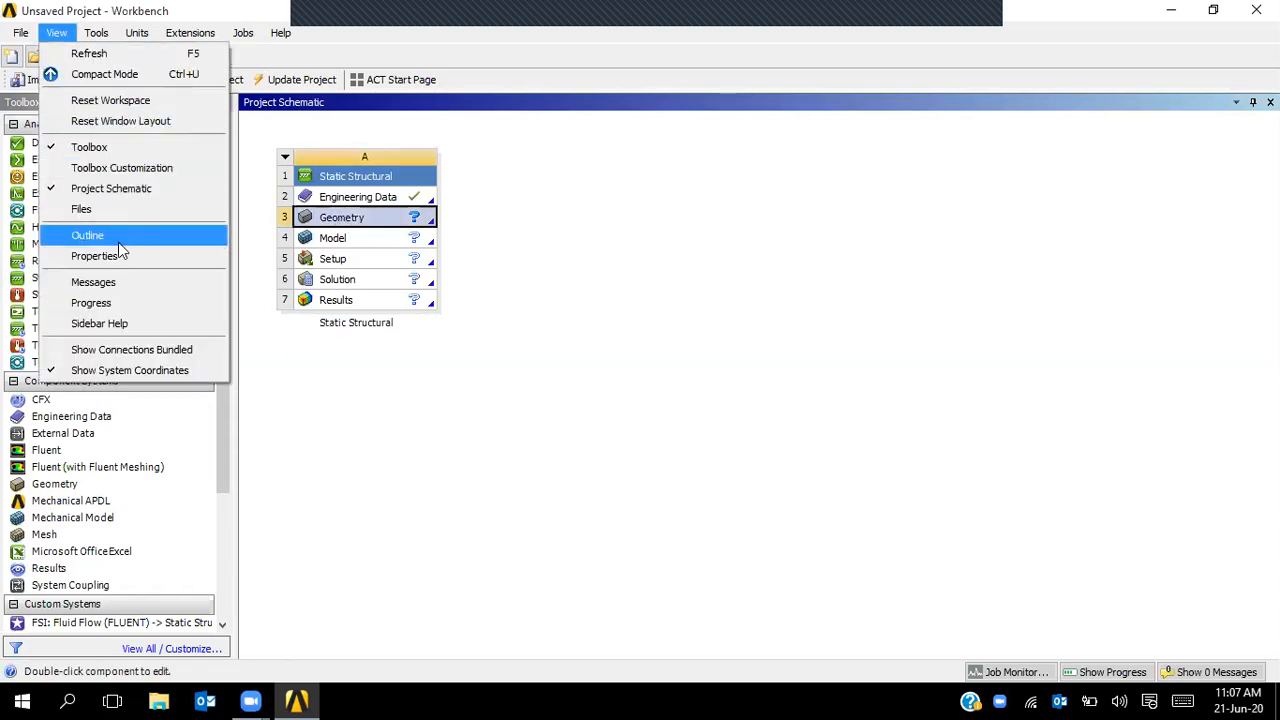
left_click(735, 394)
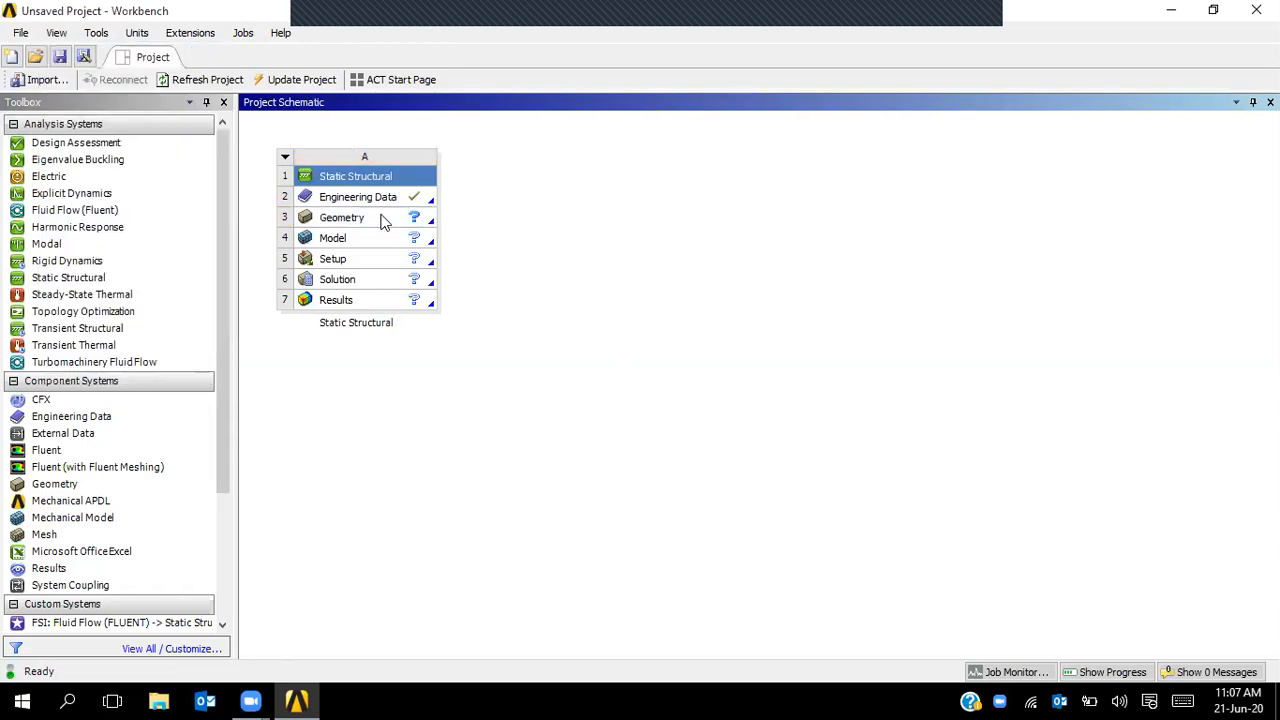
left_click(369, 220)
right_click(369, 220)
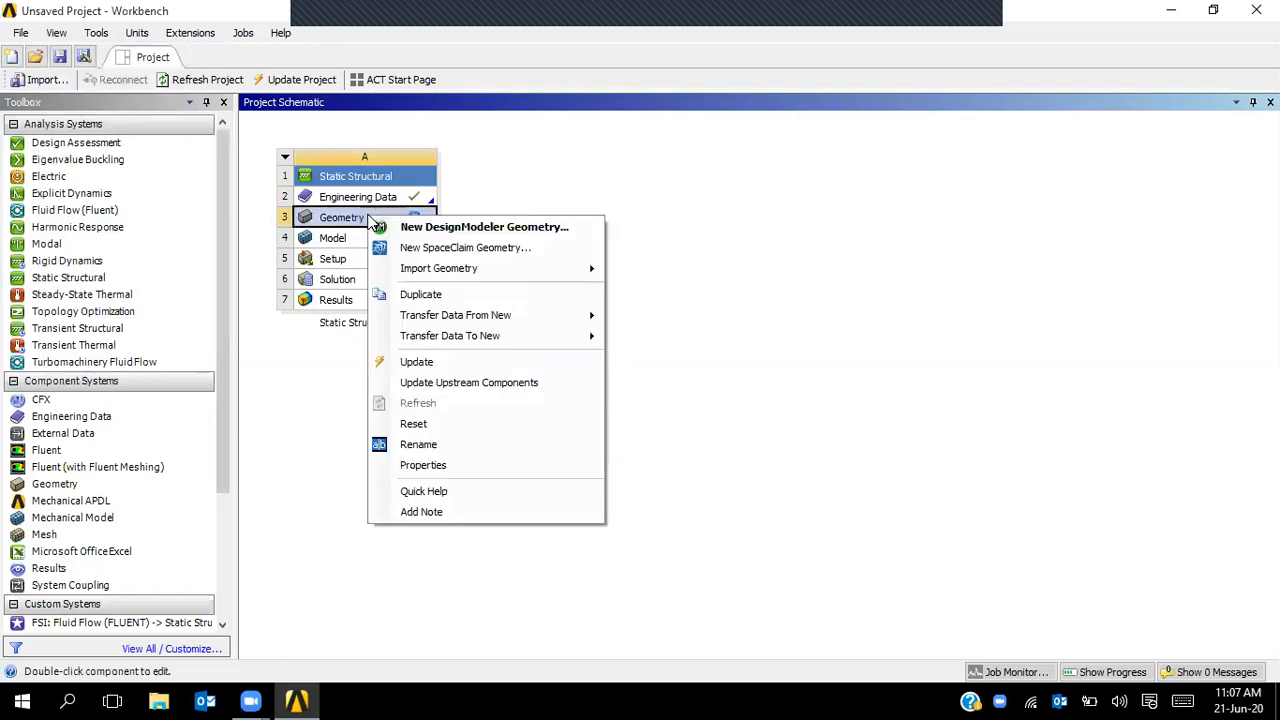
left_click(436, 466)
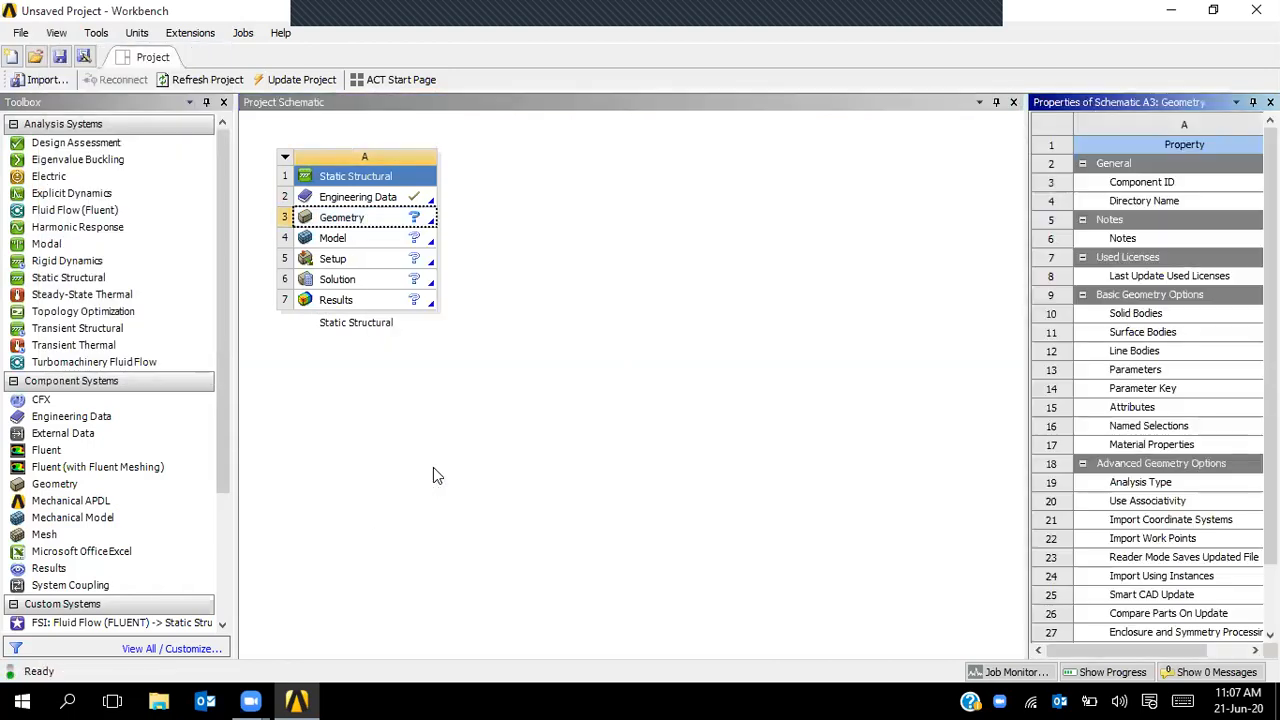
- Widen the Properties panel and review the Analysis Type choices
left_click_drag(1026, 346, 767, 346)
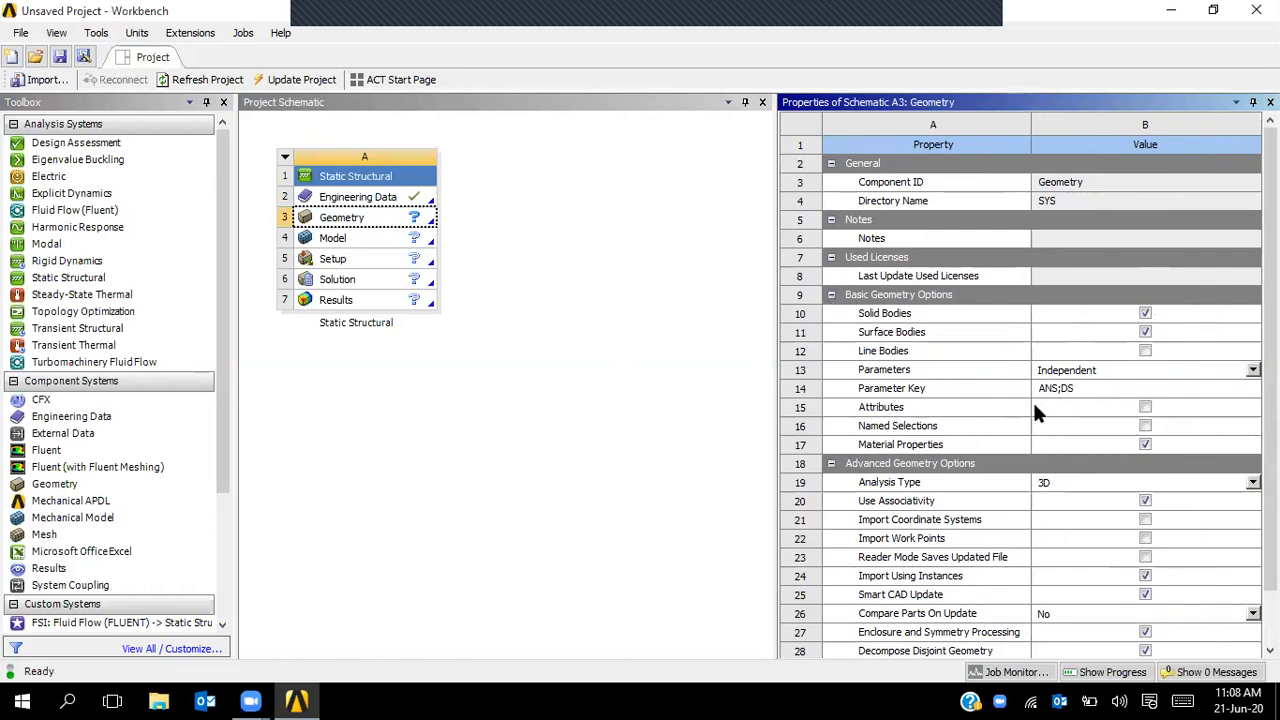
left_click_drag(1270, 490, 1270, 547)
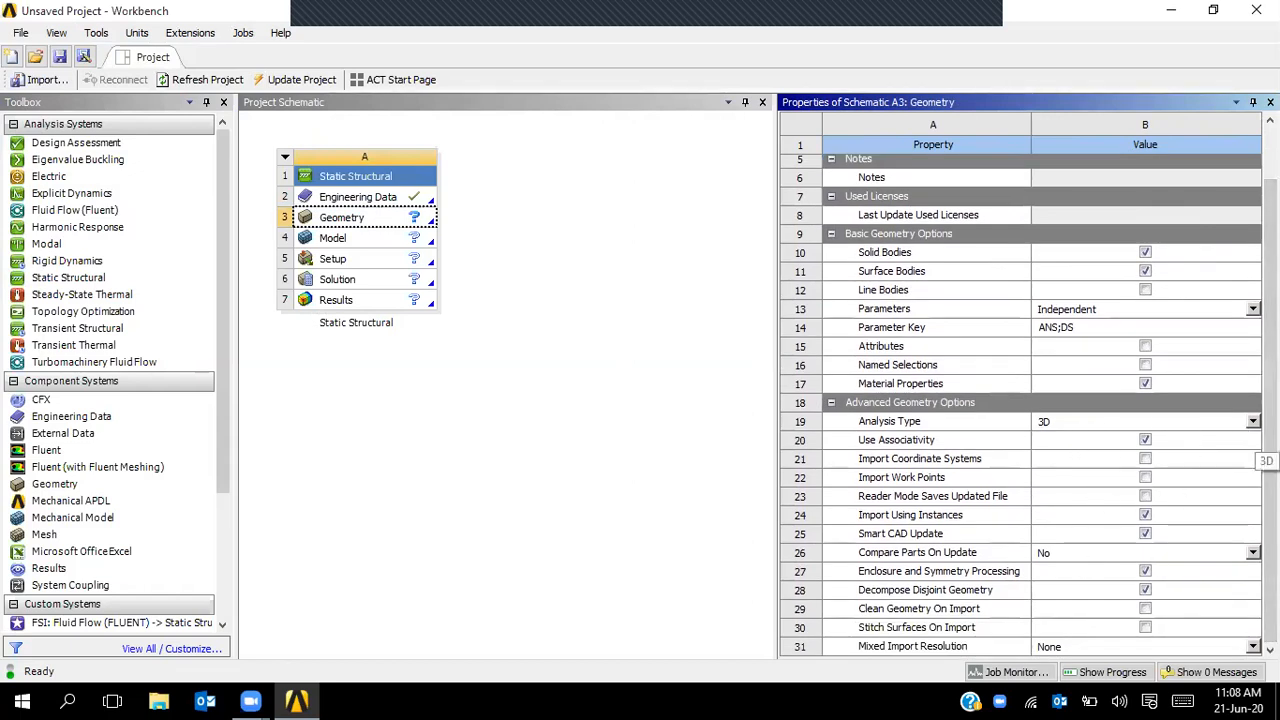
left_click(1253, 422)
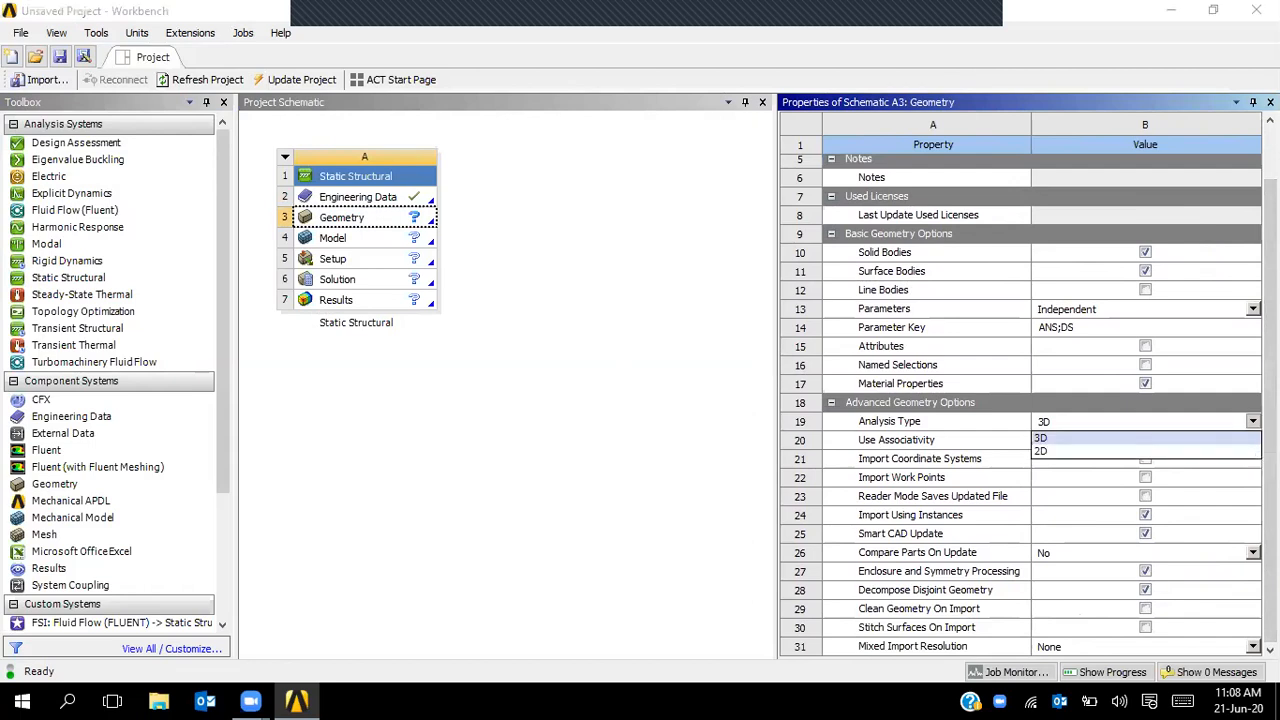
left_click(729, 404)
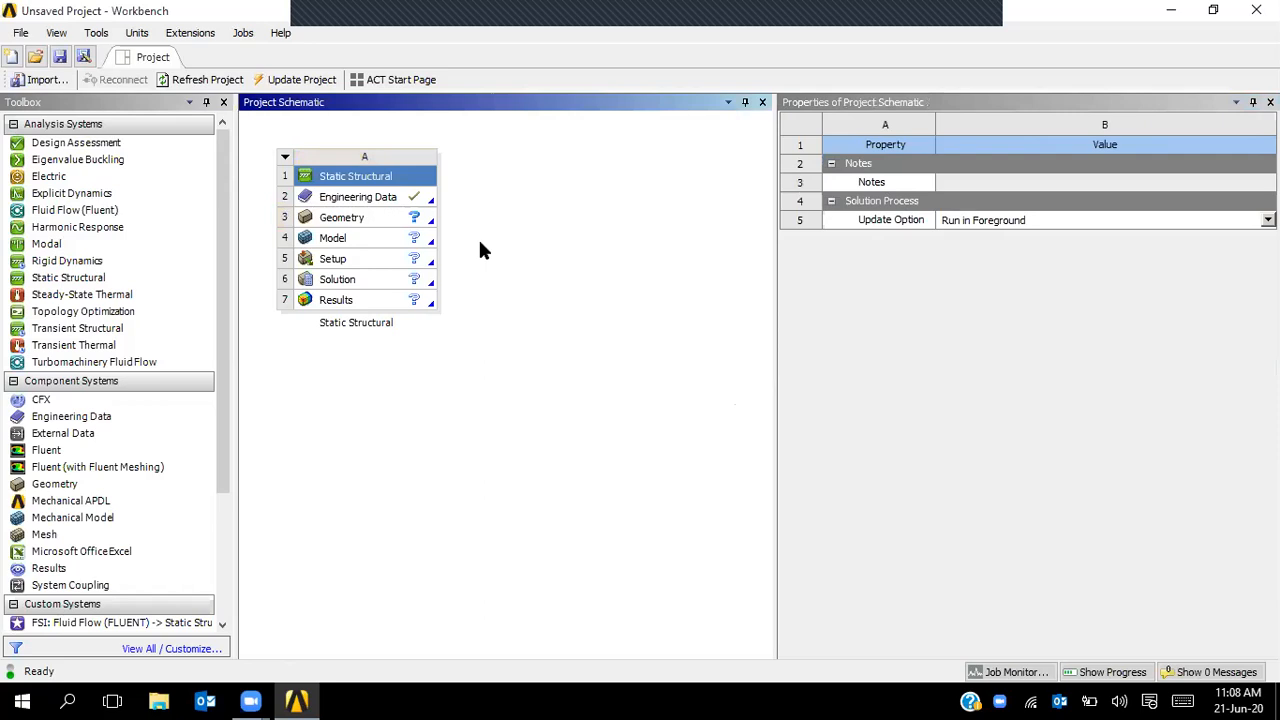
- Review the Geometry, Model, Setup, Solution, Results and Engineering Data properties, then close the pane
left_click(372, 226)
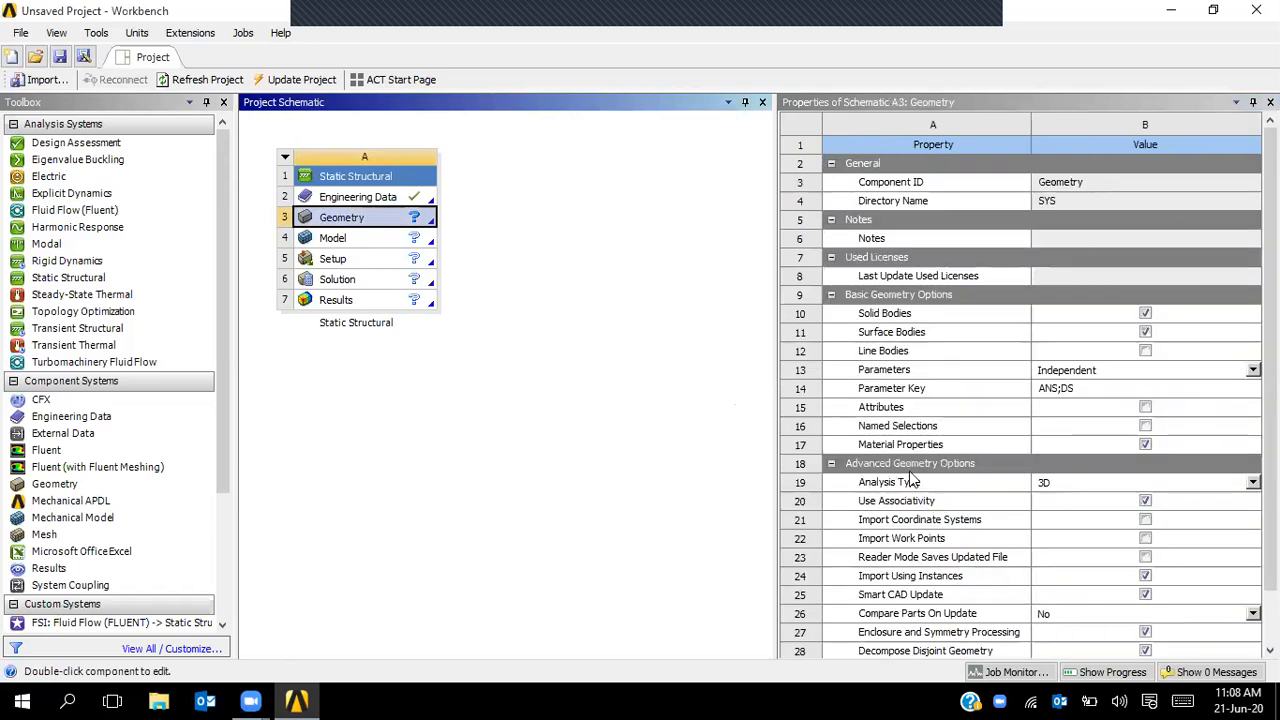
left_click(362, 240)
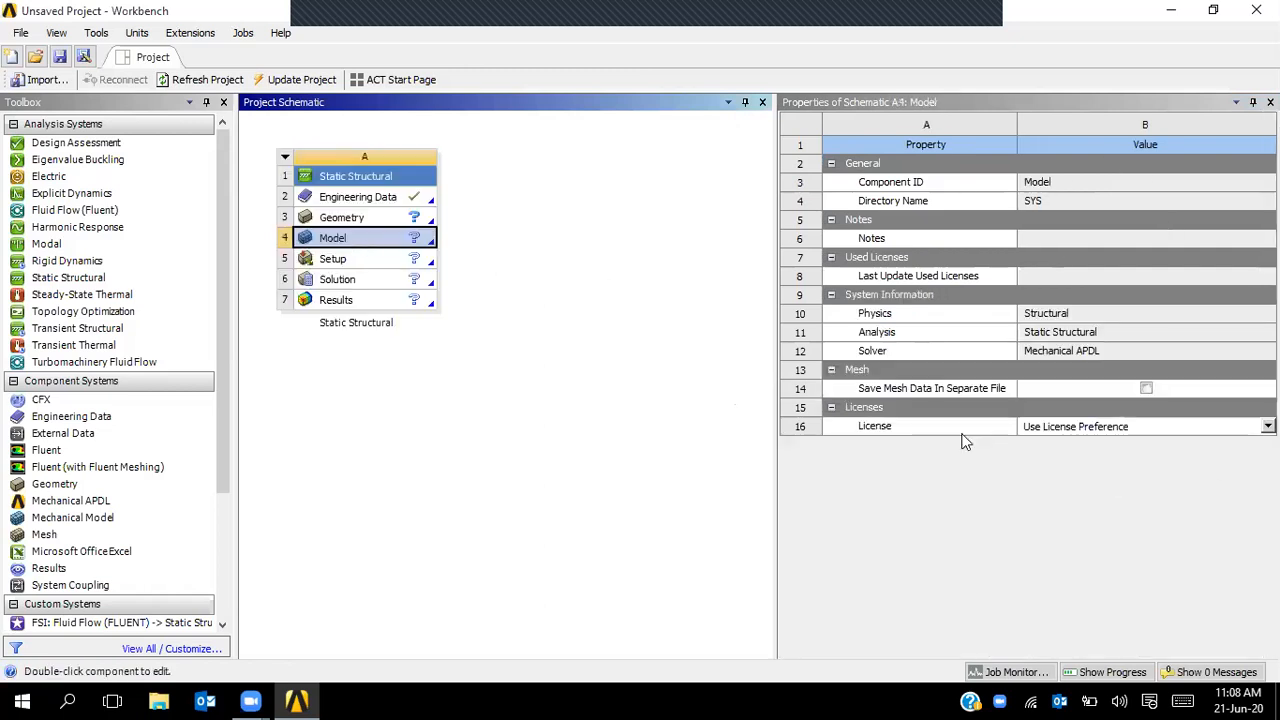
left_click(368, 262)
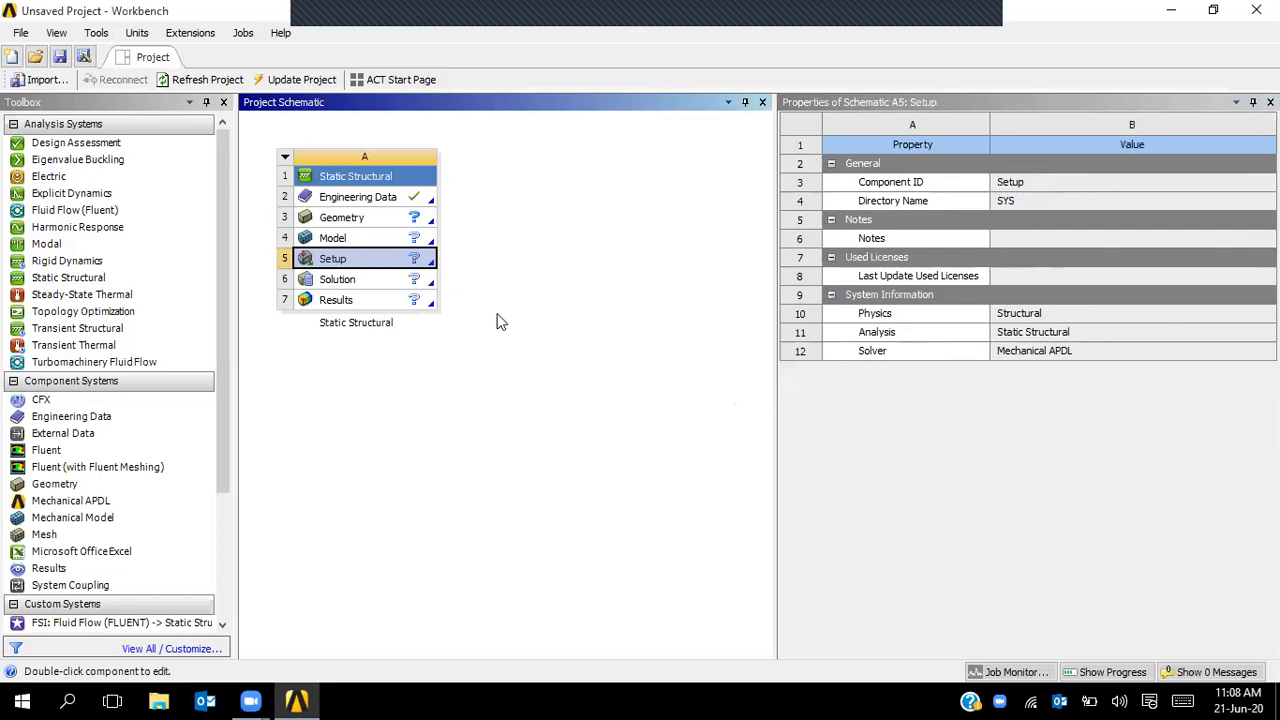
left_click(350, 283)
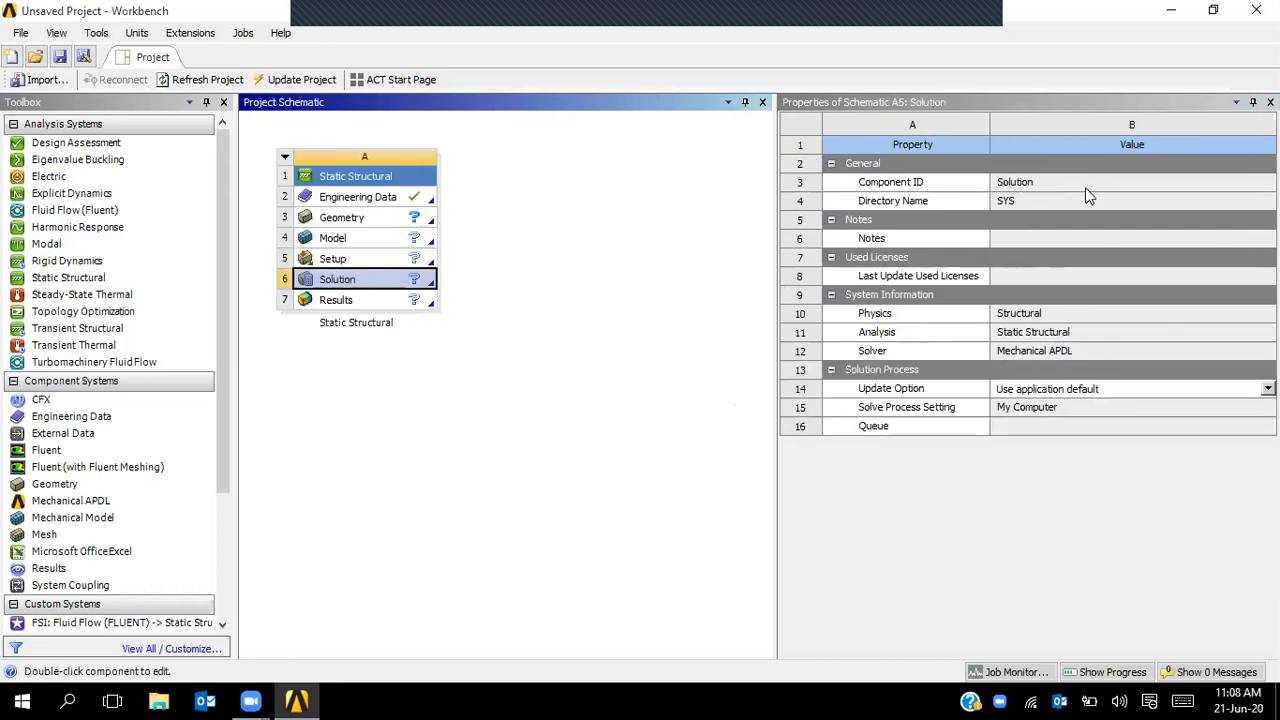
left_click(351, 304)
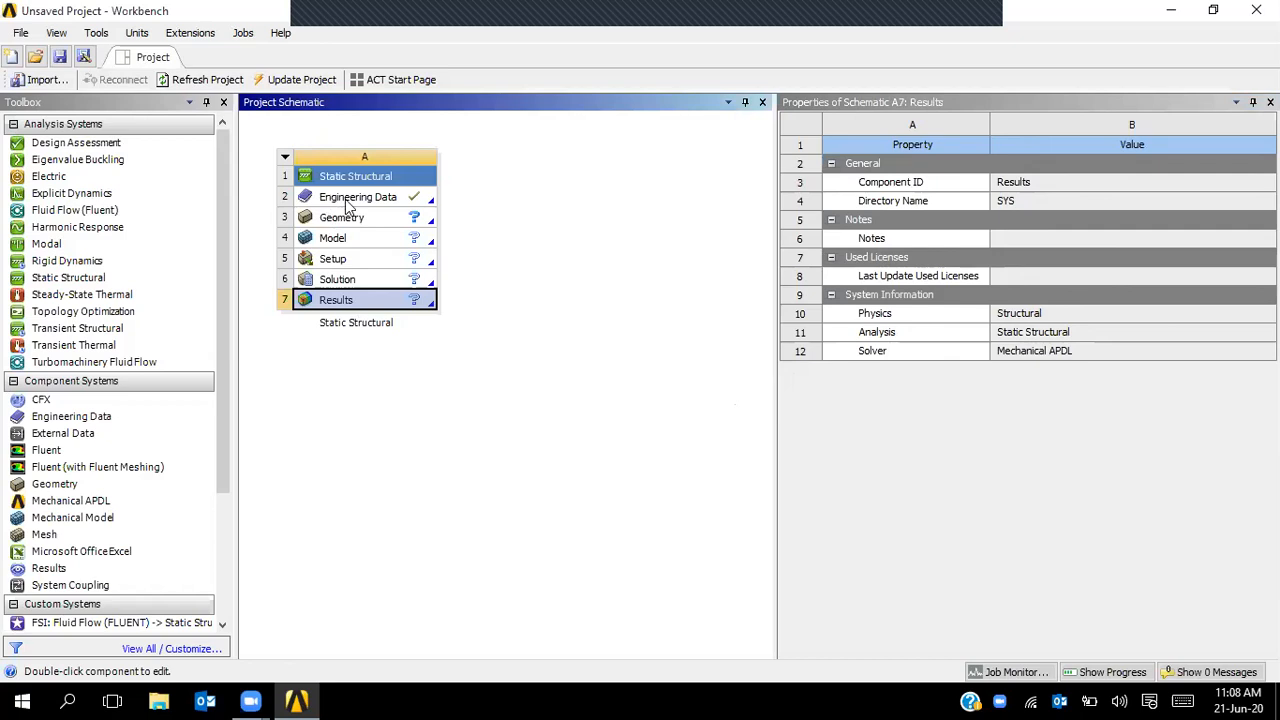
left_click(347, 199)
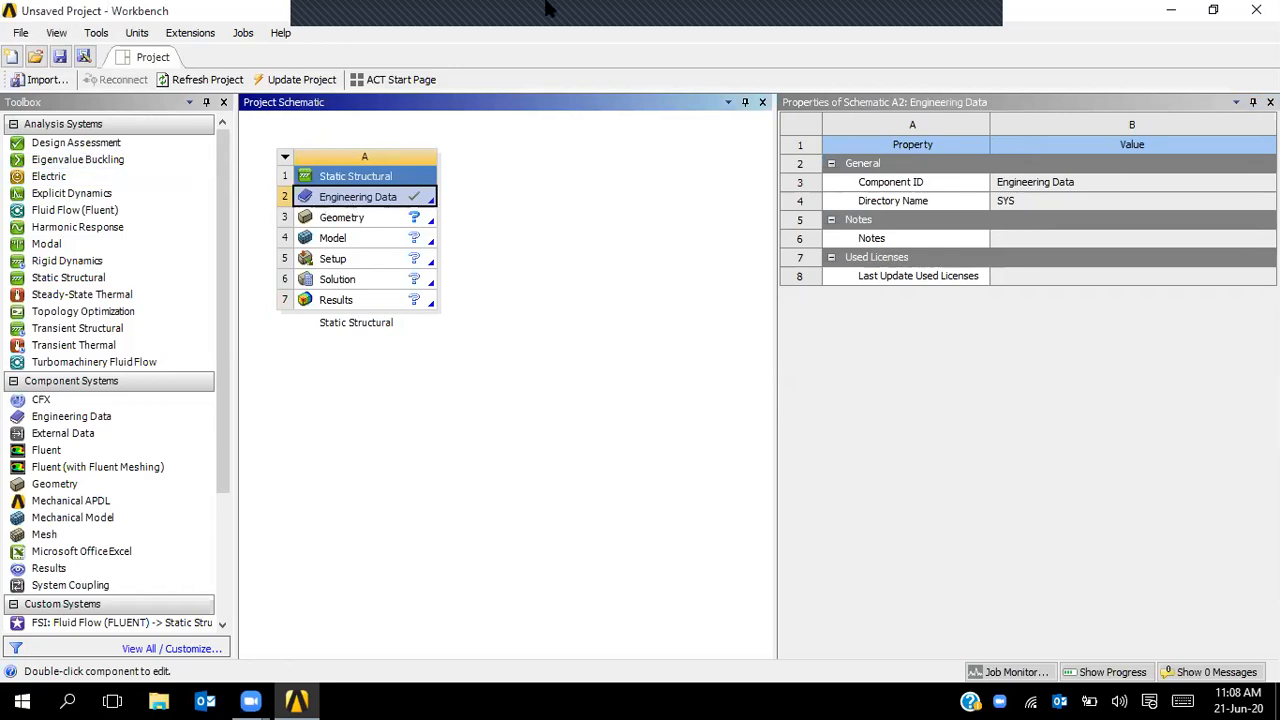
left_click(538, 554)
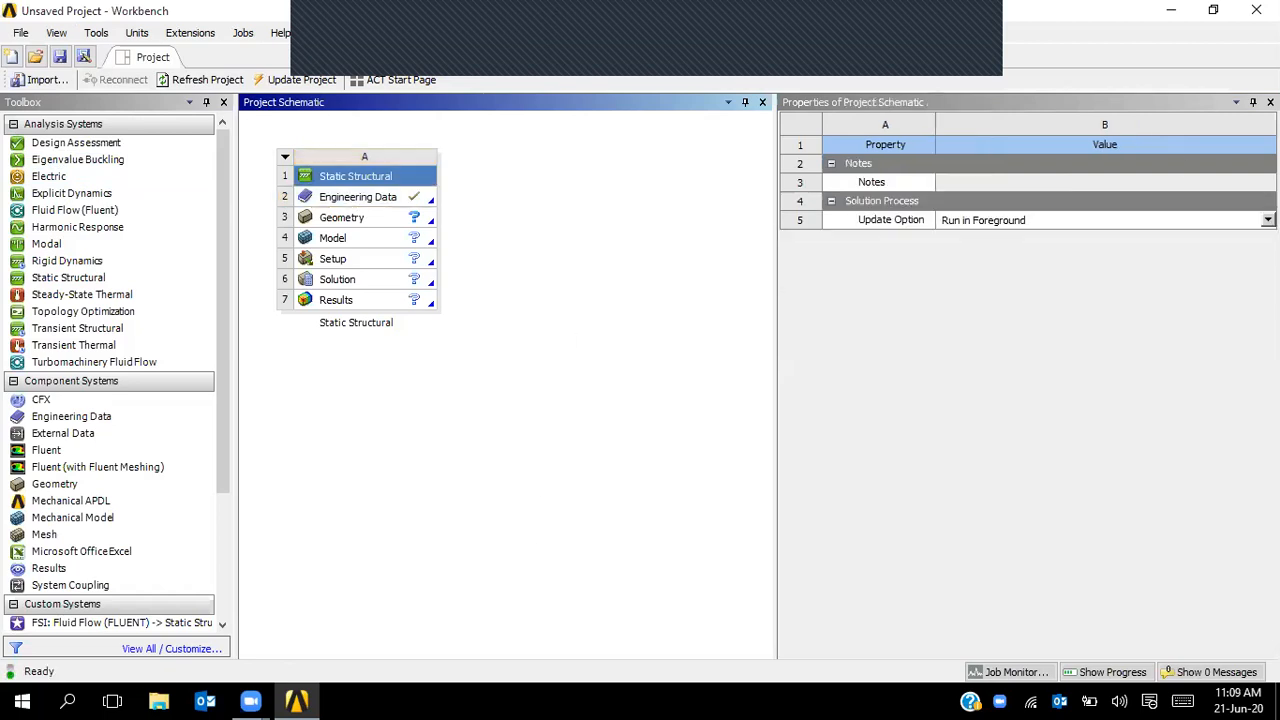
left_click(1270, 102)
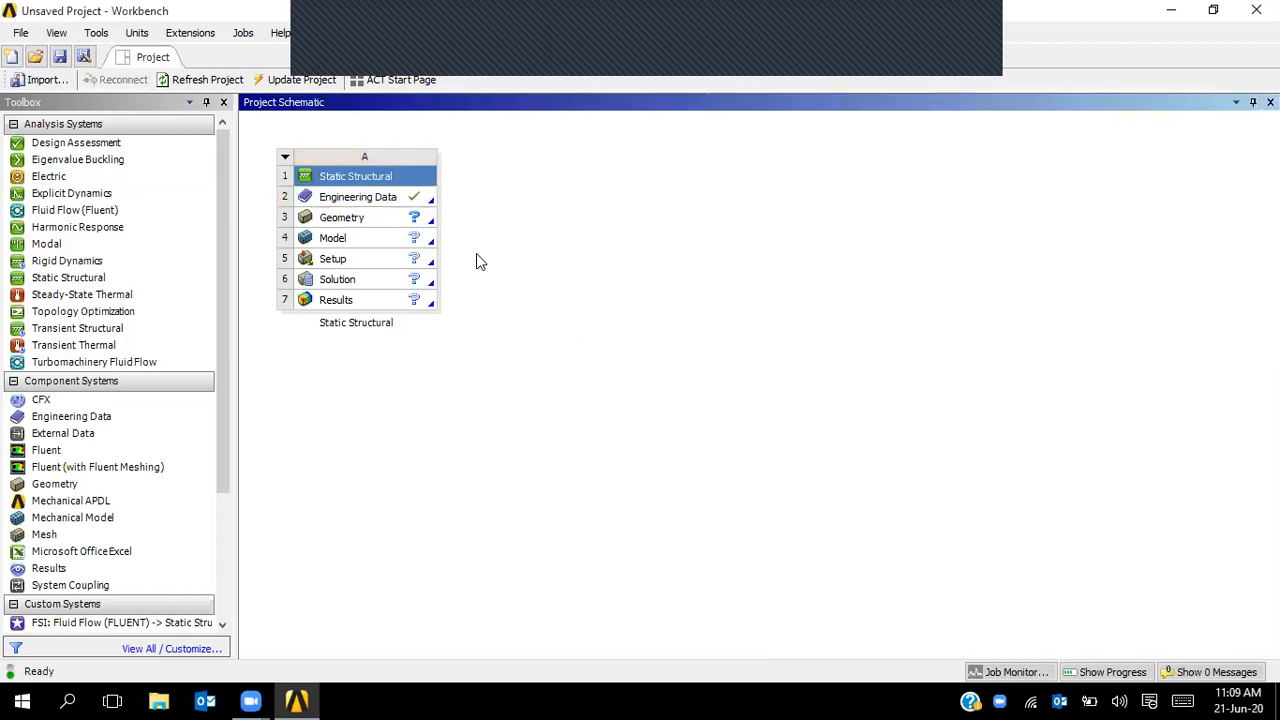
- Delete the Static Structural system via its dropdown menu and confirm with OK
left_click(284, 157)
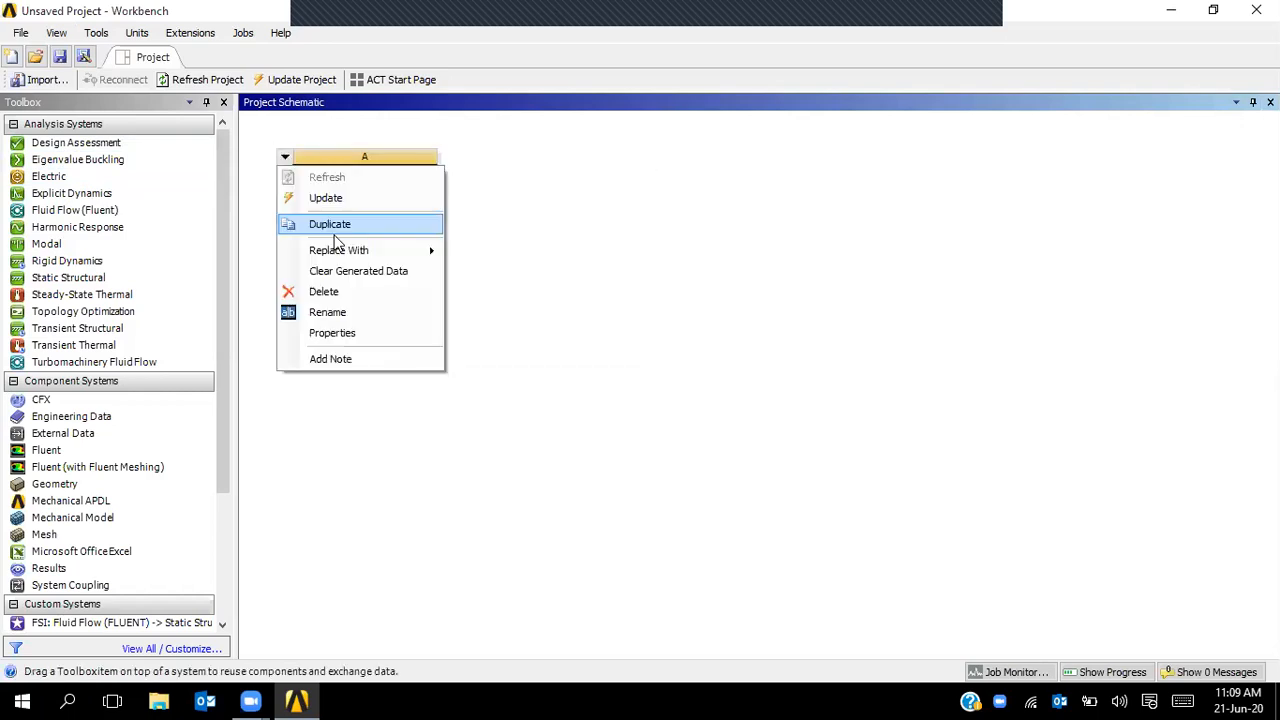
left_click(349, 288)
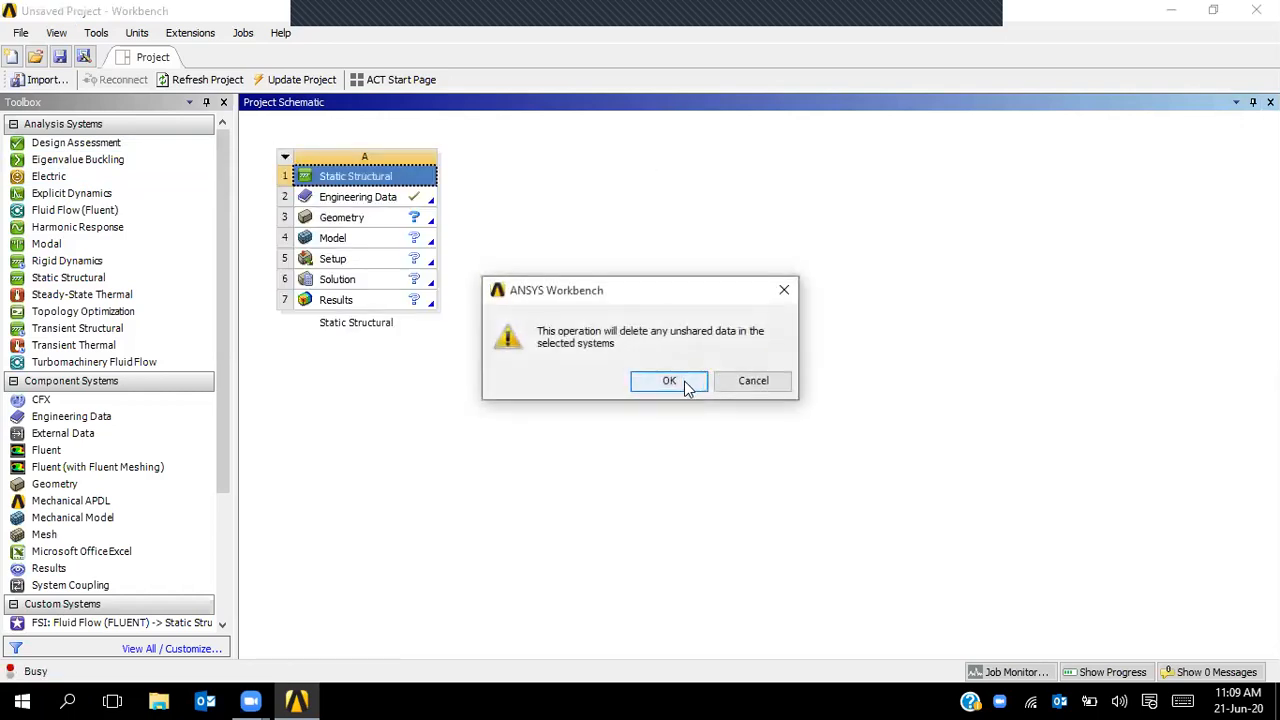
left_click(684, 381)
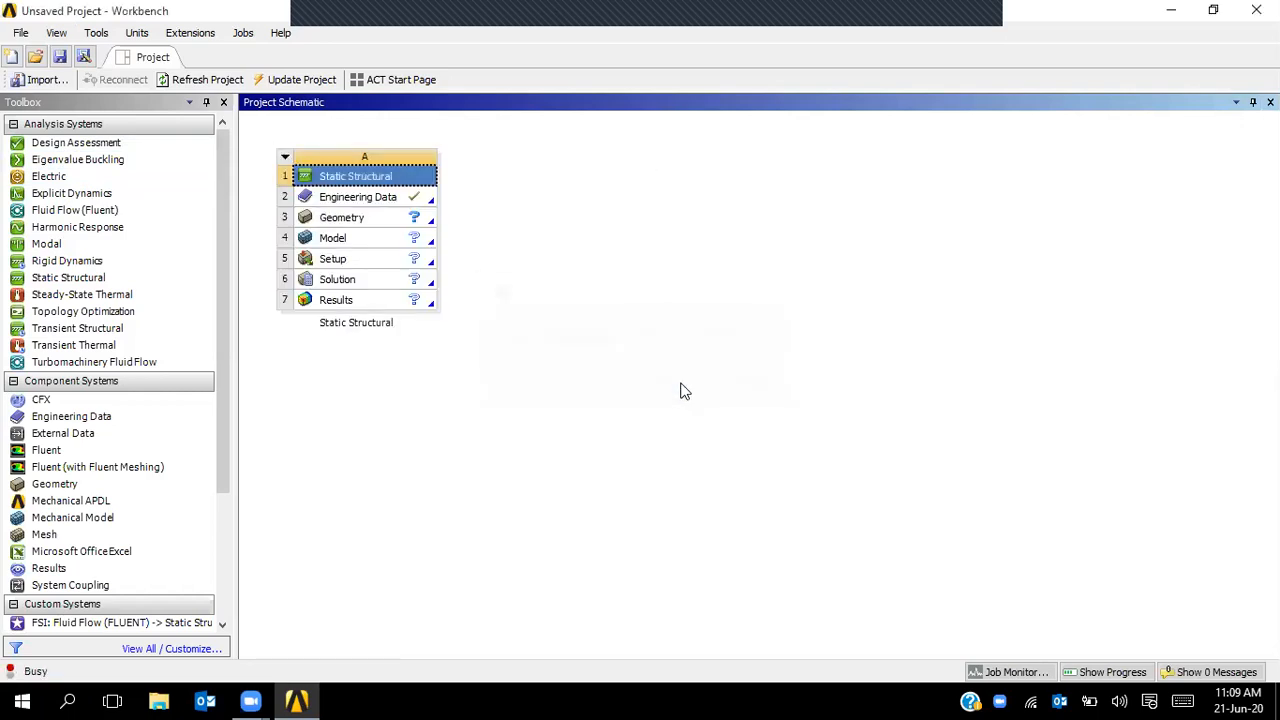
left_click(91, 38)
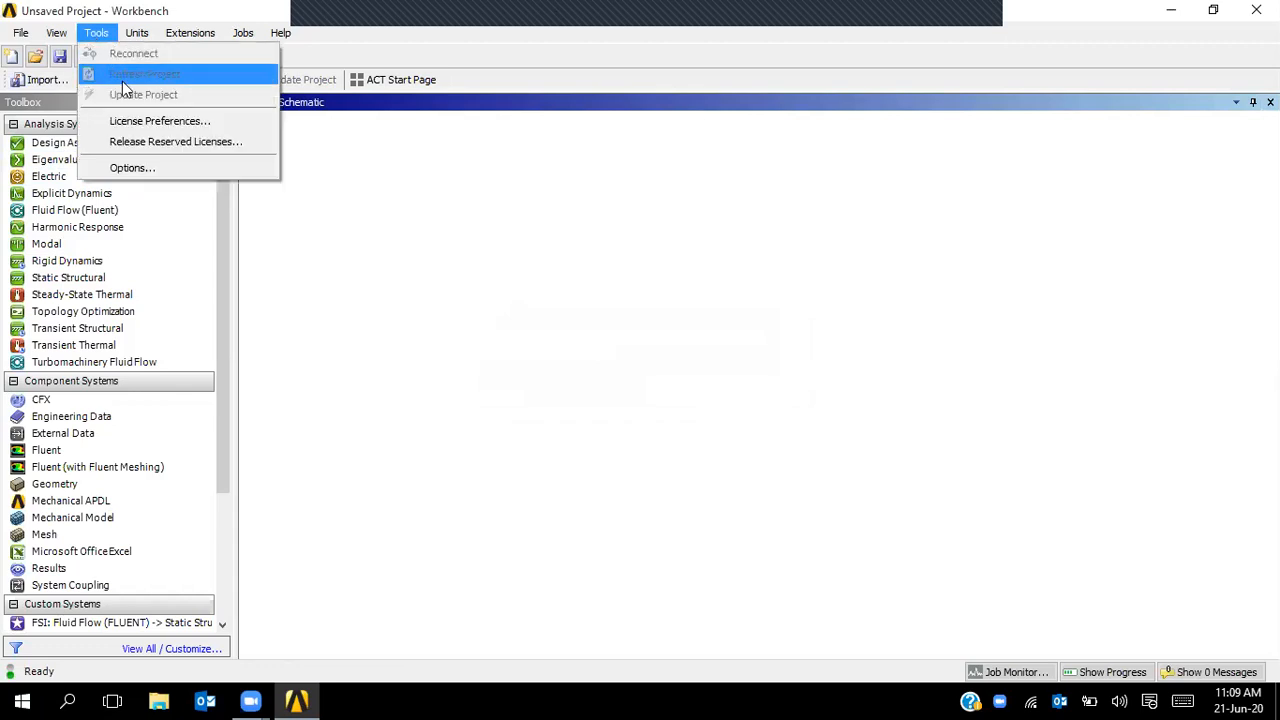
left_click(140, 124)
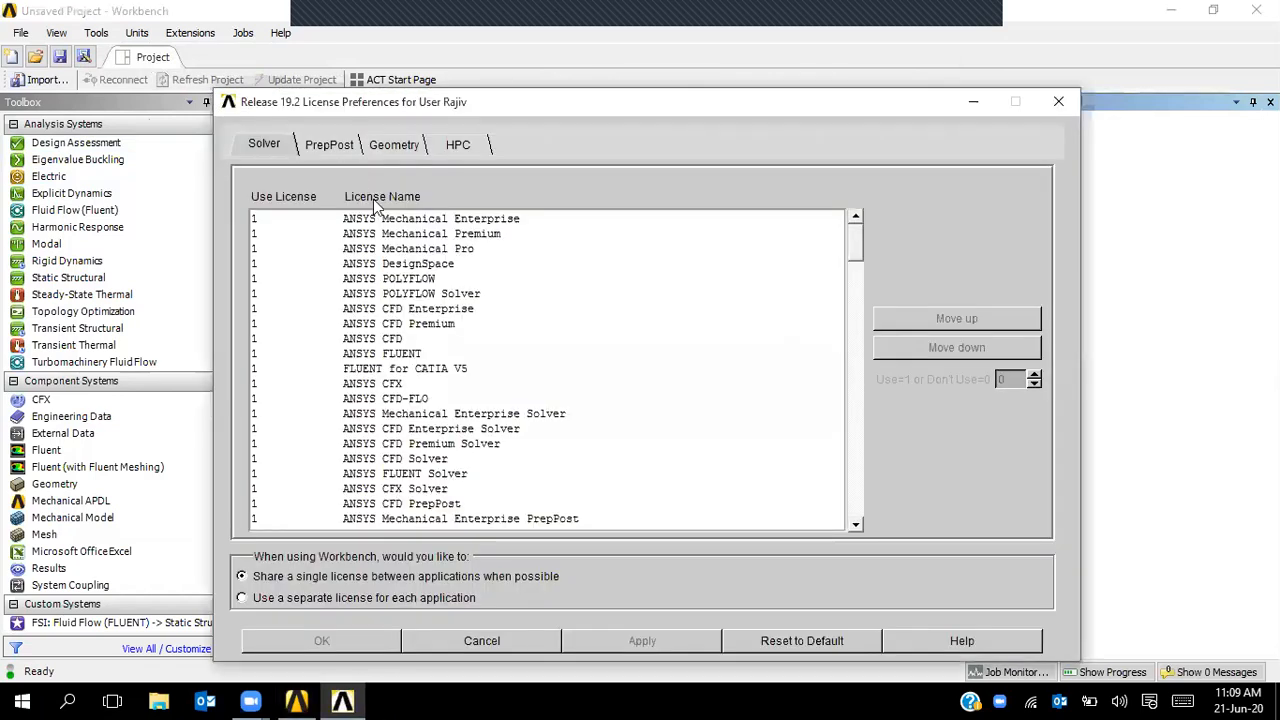
left_click(428, 220)
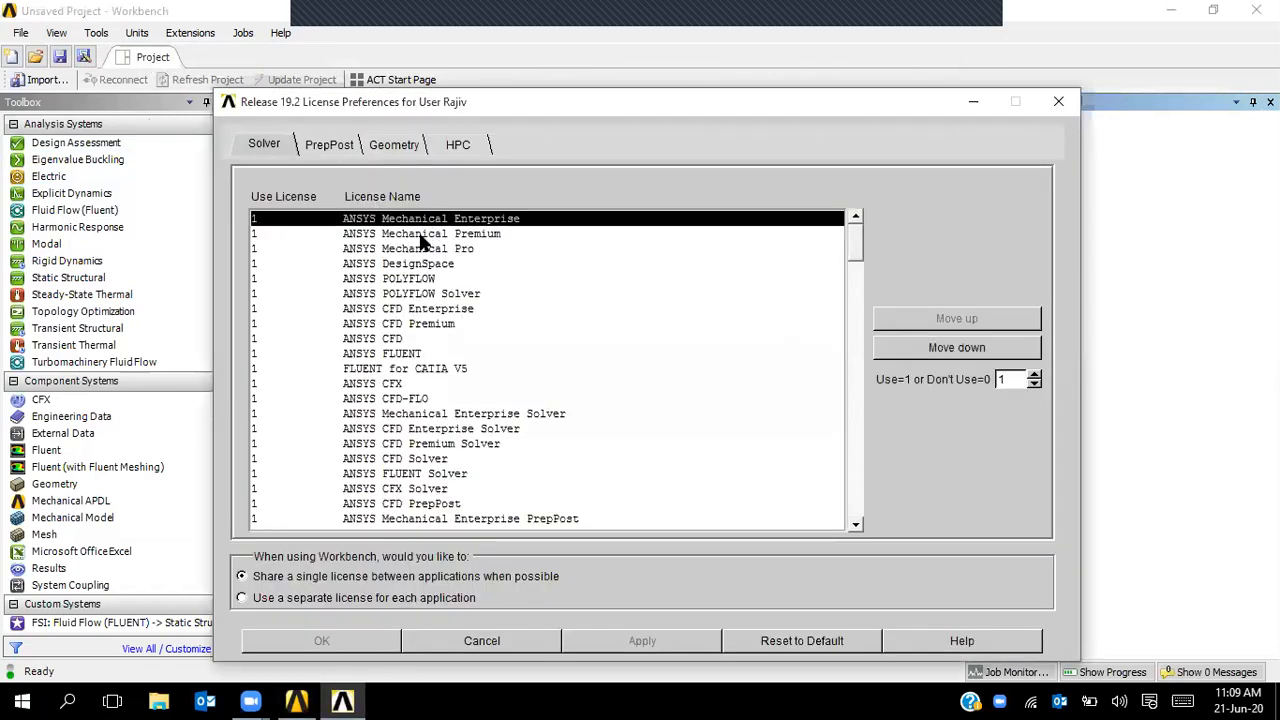
left_click(413, 234)
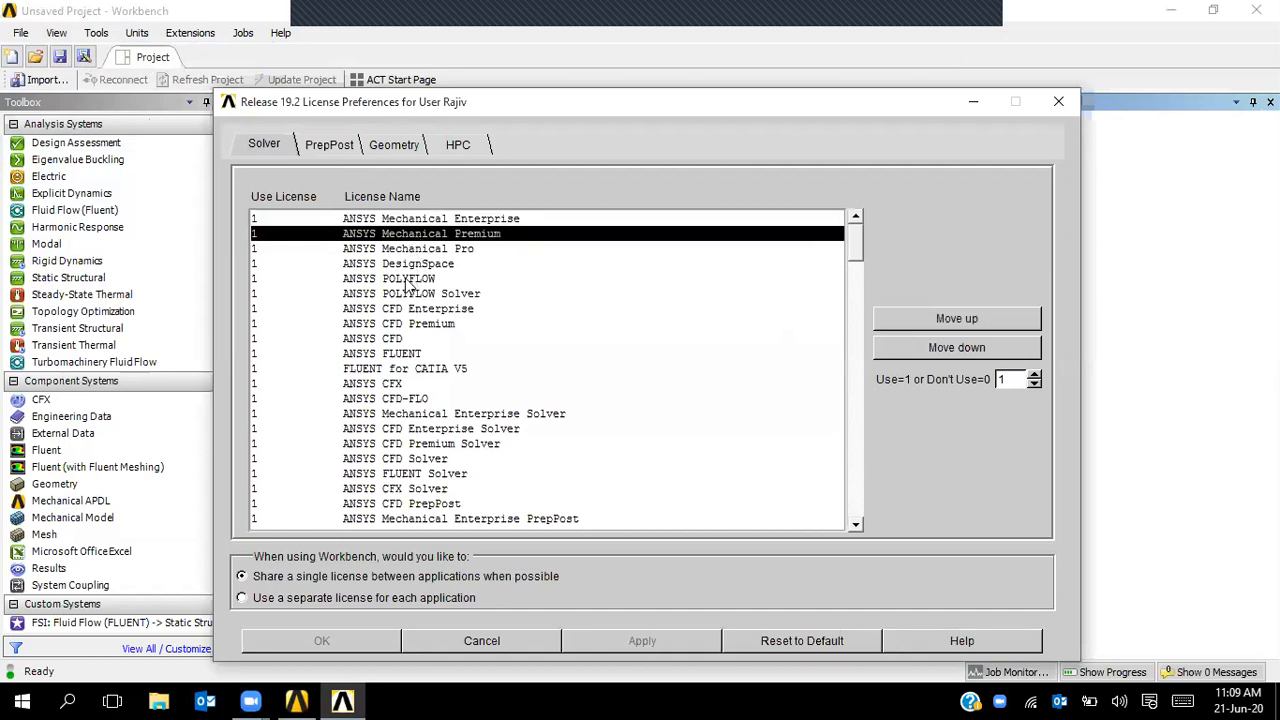
left_click(405, 279)
left_click(403, 340)
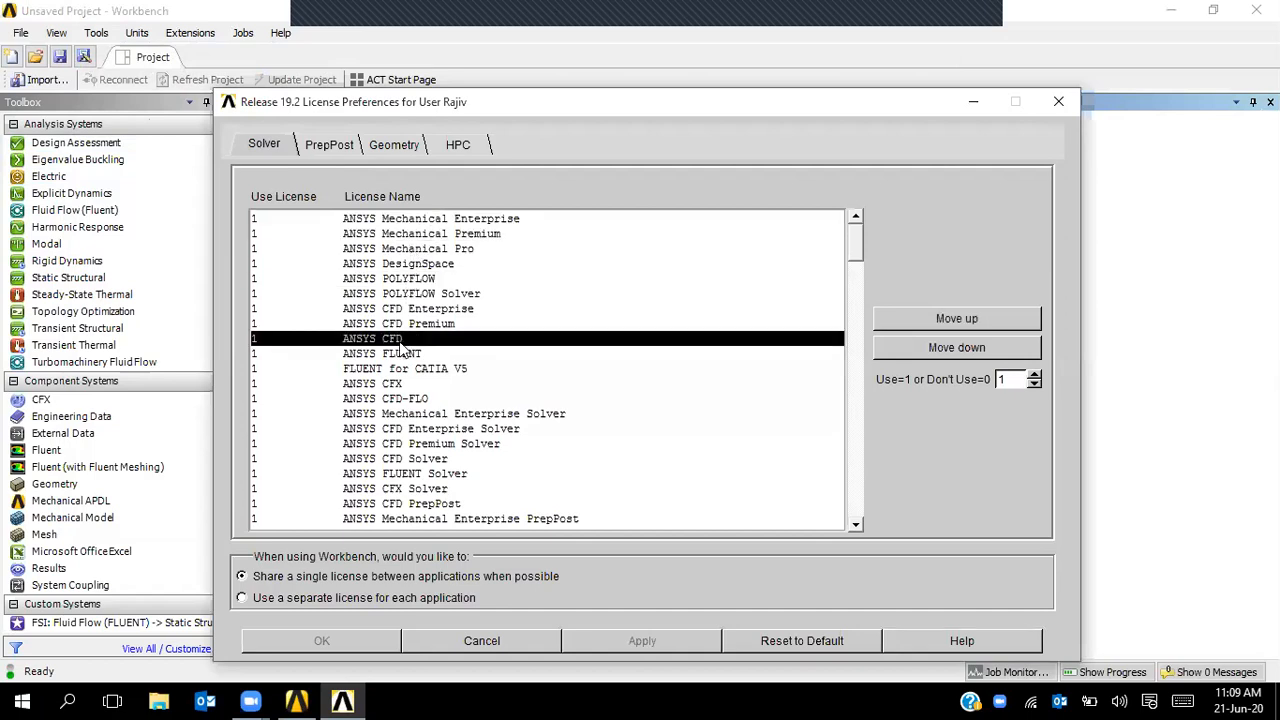
left_click(430, 357)
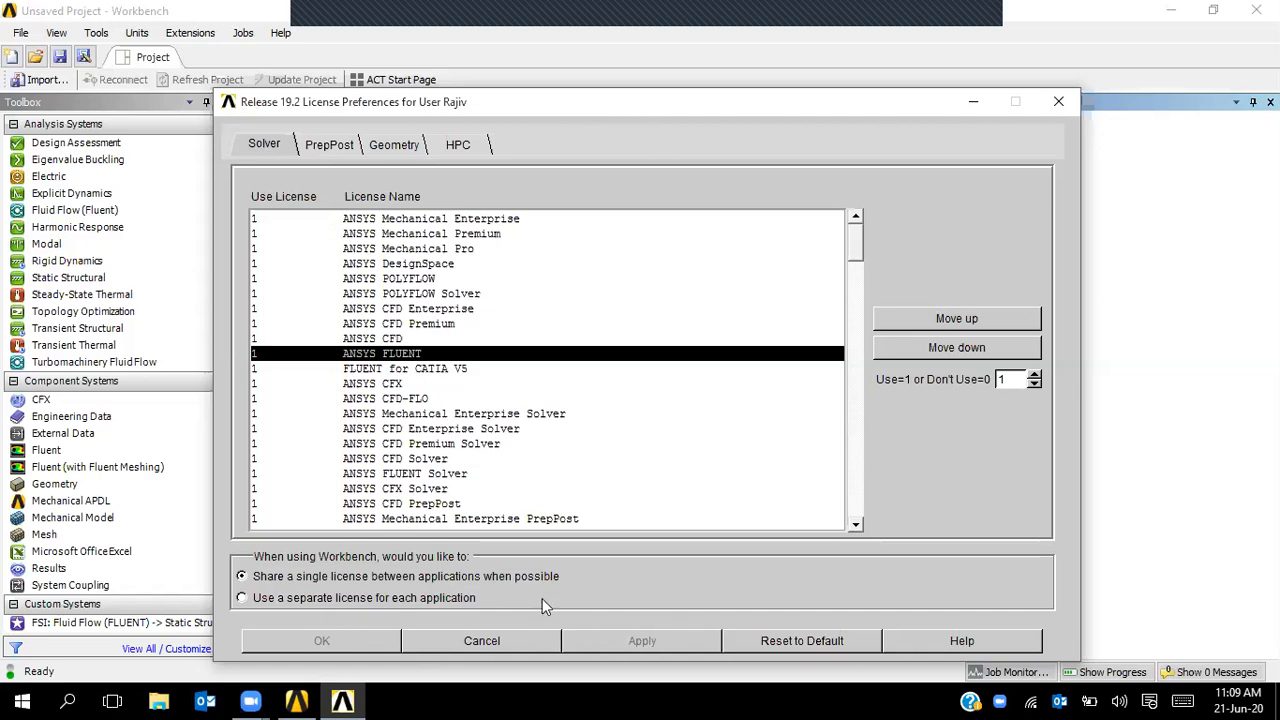
left_click(489, 640)
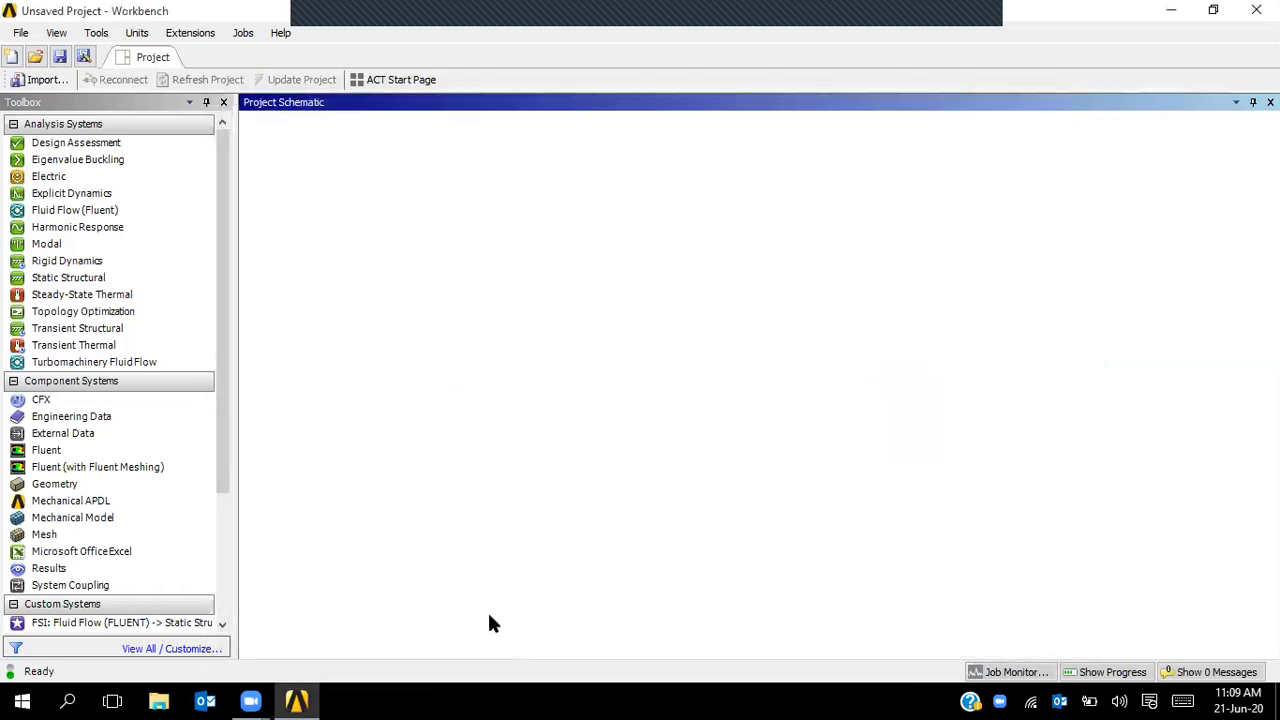
- Open Tools > Options, review Project Management's compression level 3, then show the Appearance page
left_click(99, 36)
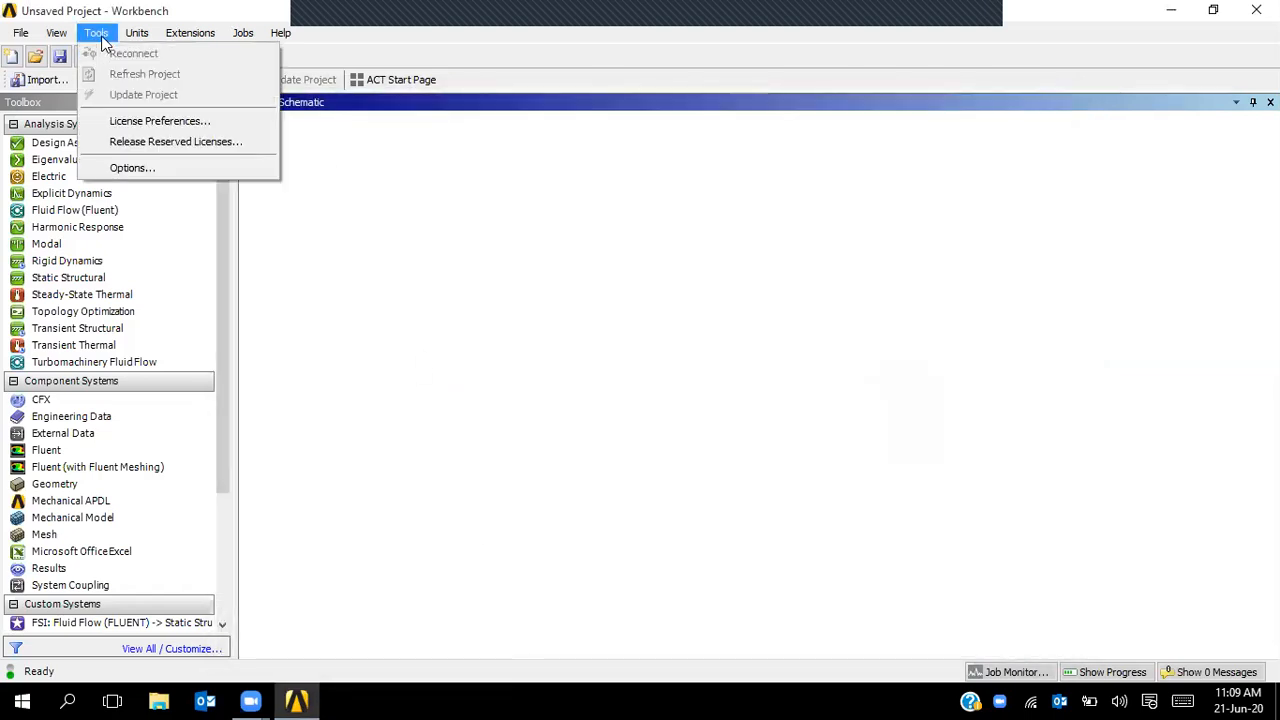
left_click(130, 168)
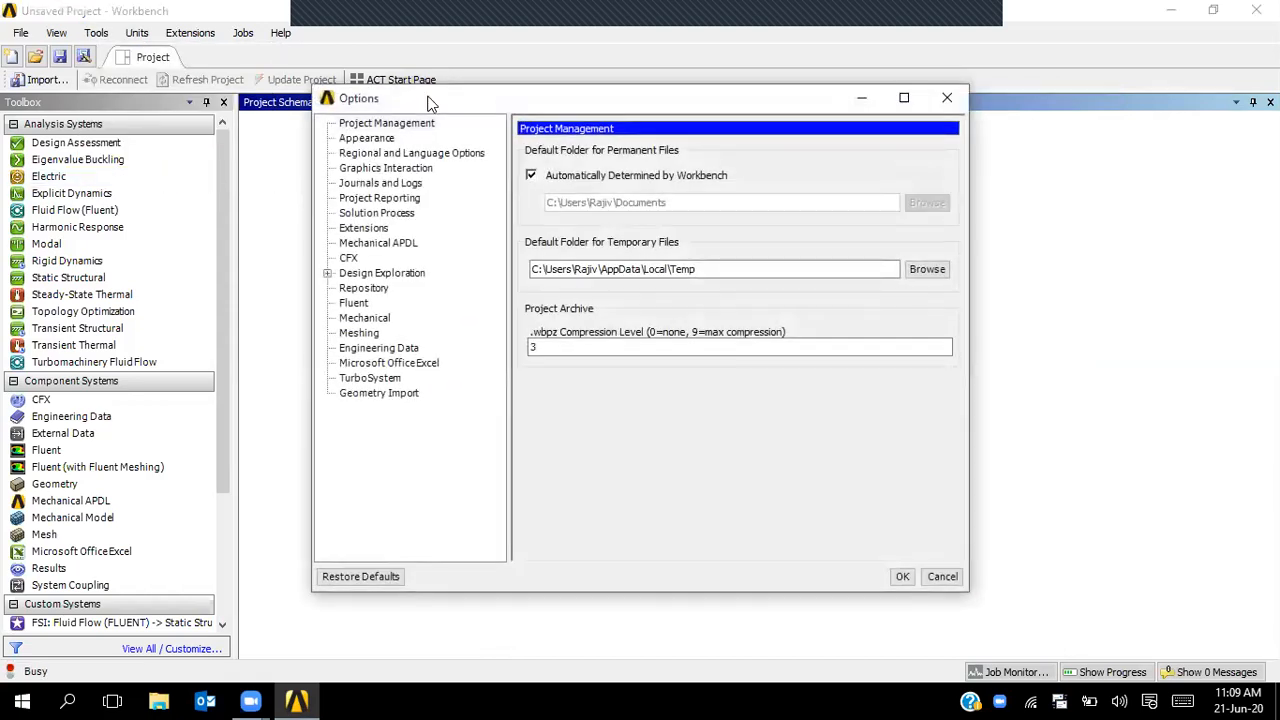
left_click_drag(433, 96, 600, 72)
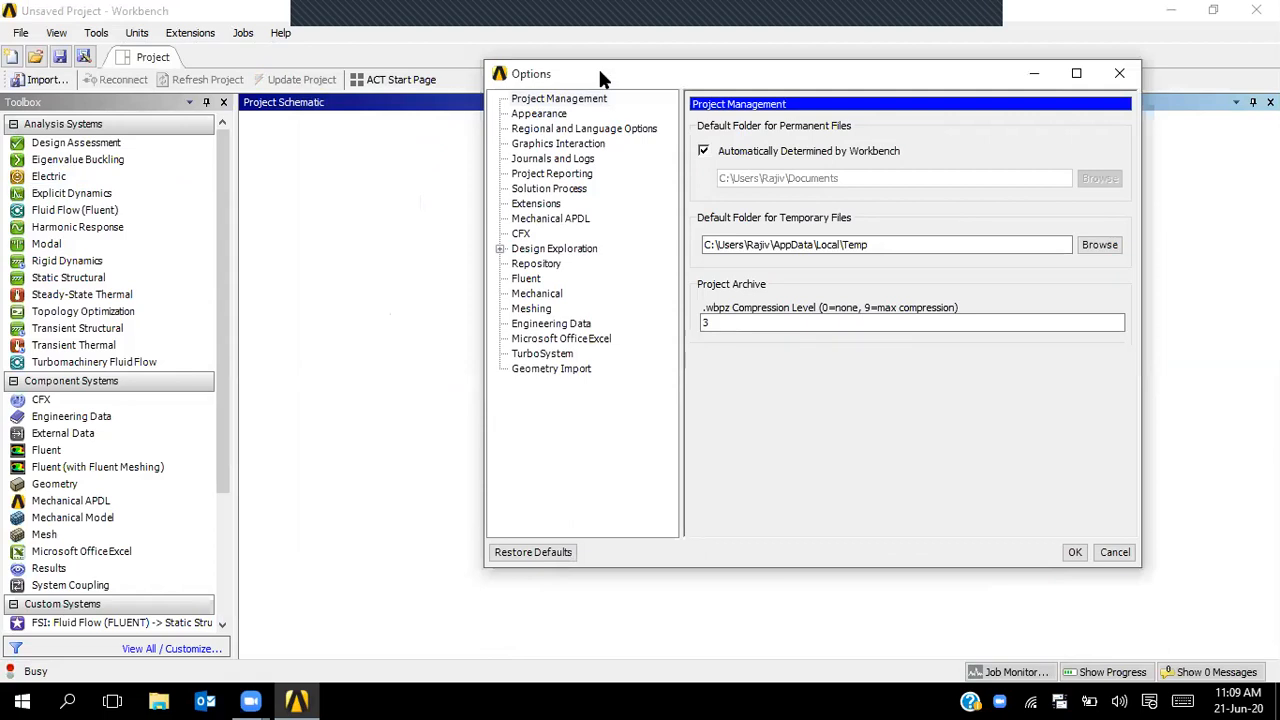
left_click(537, 98)
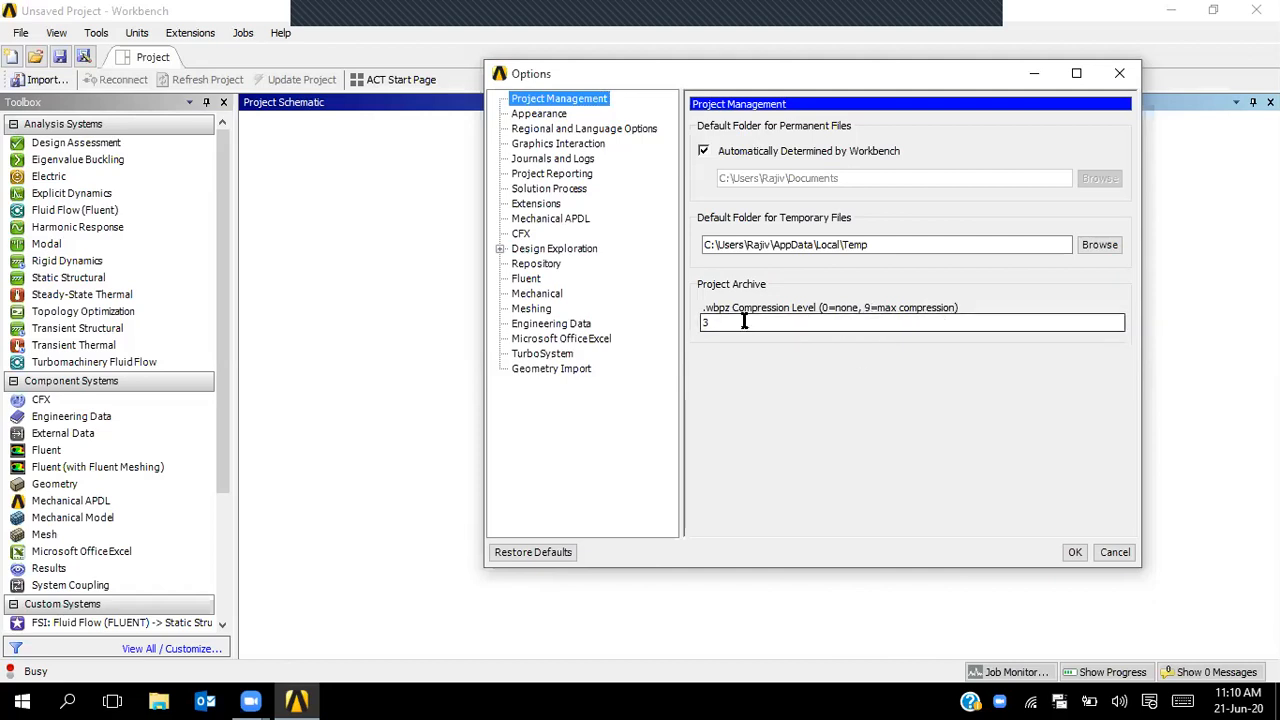
double_click(704, 321)
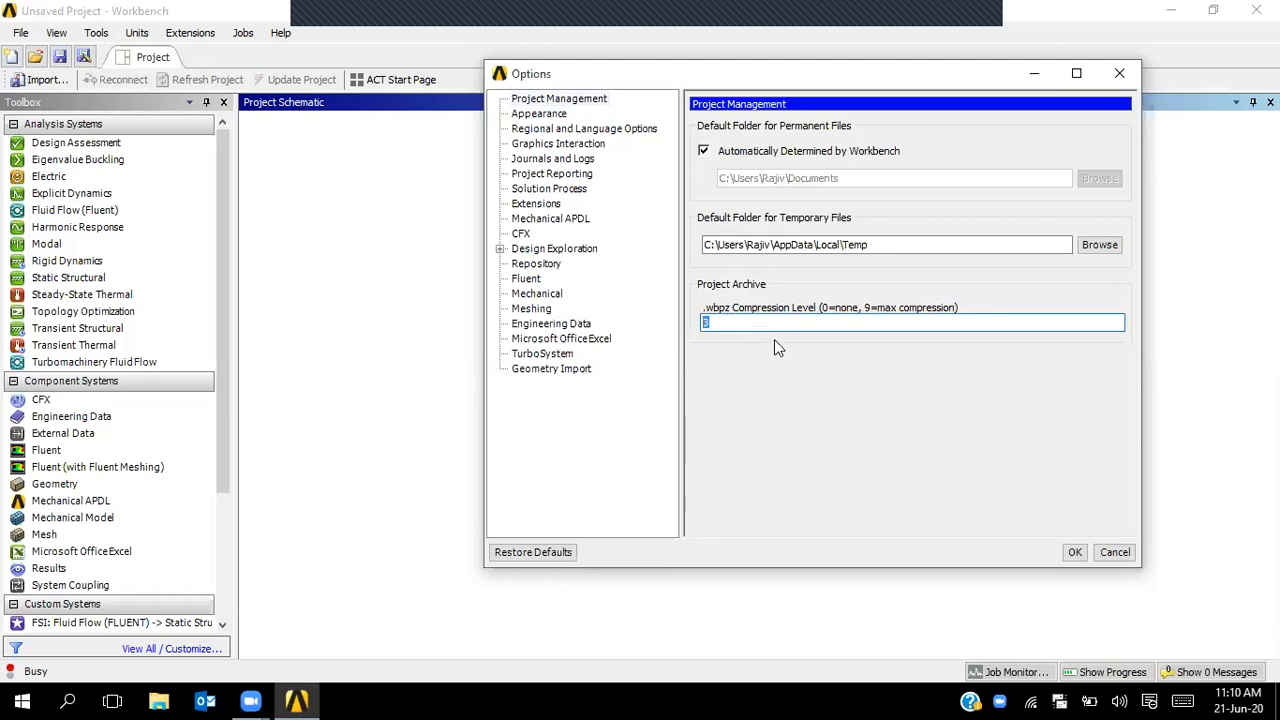
left_click(556, 116)
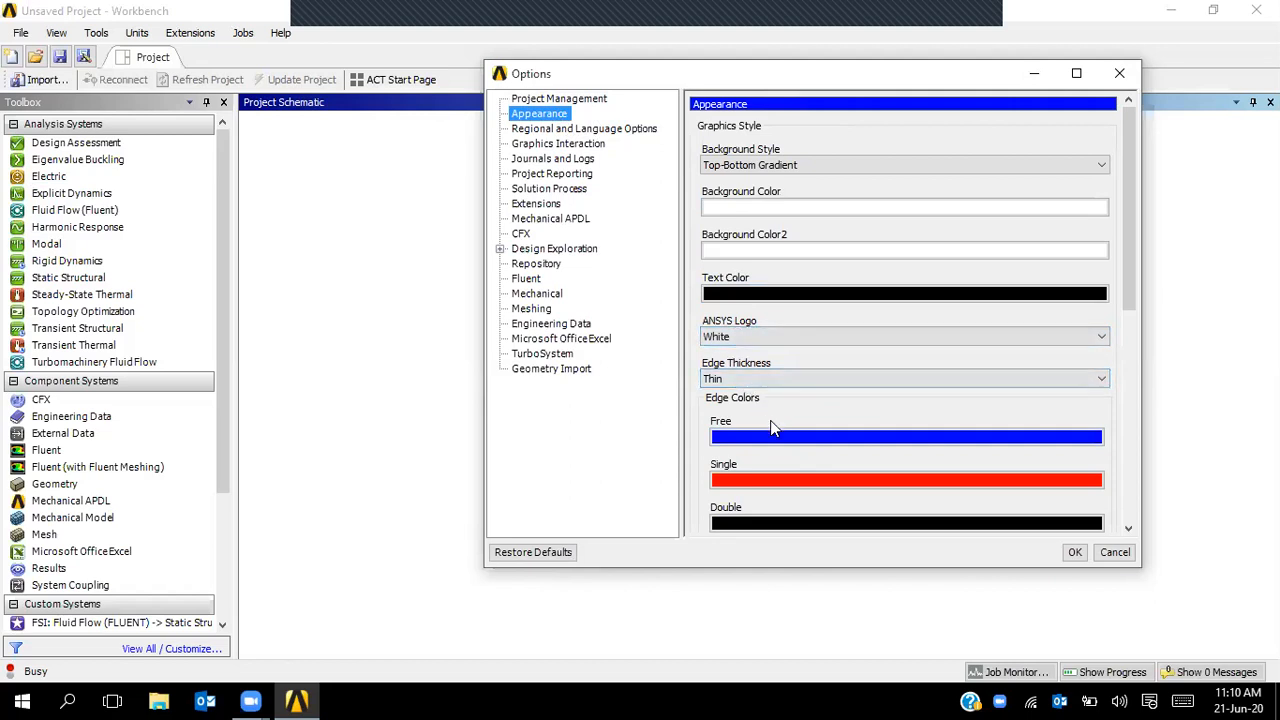
- Scroll through the Appearance settings, then show Regional and Language Options with English selected
scroll(1120, 320, "down", 5)
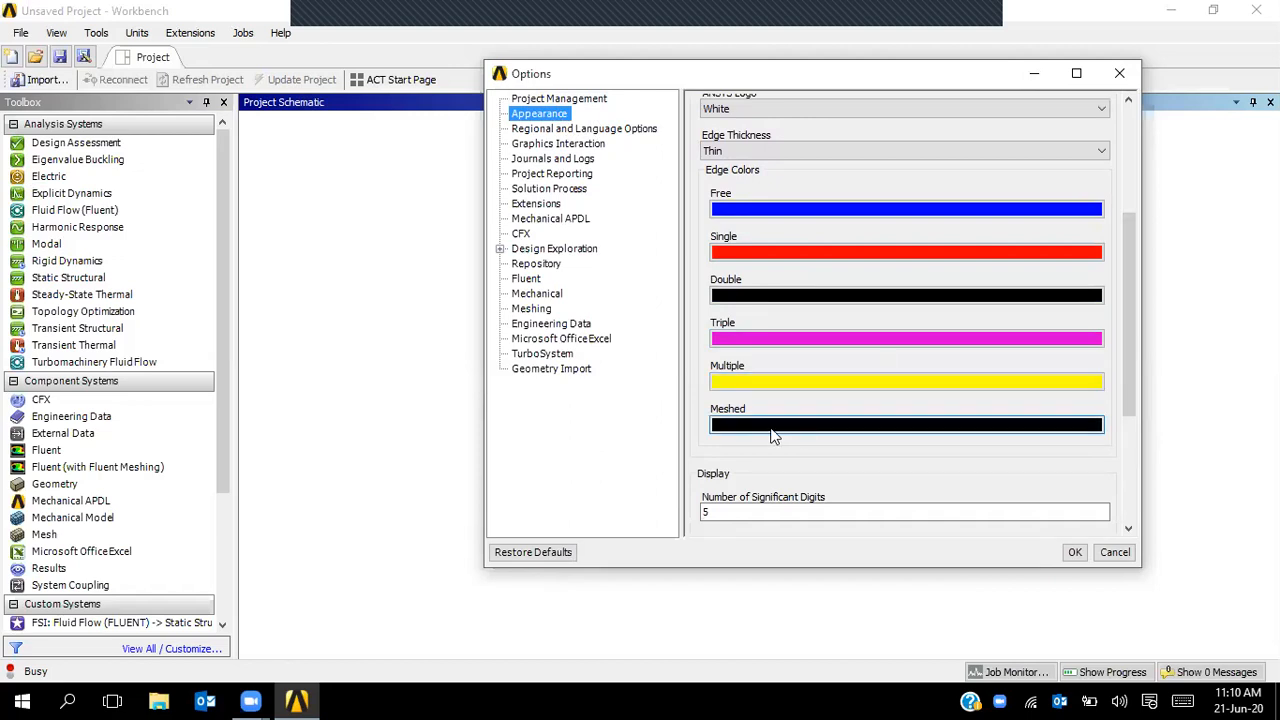
left_click_drag(1132, 396, 1125, 514)
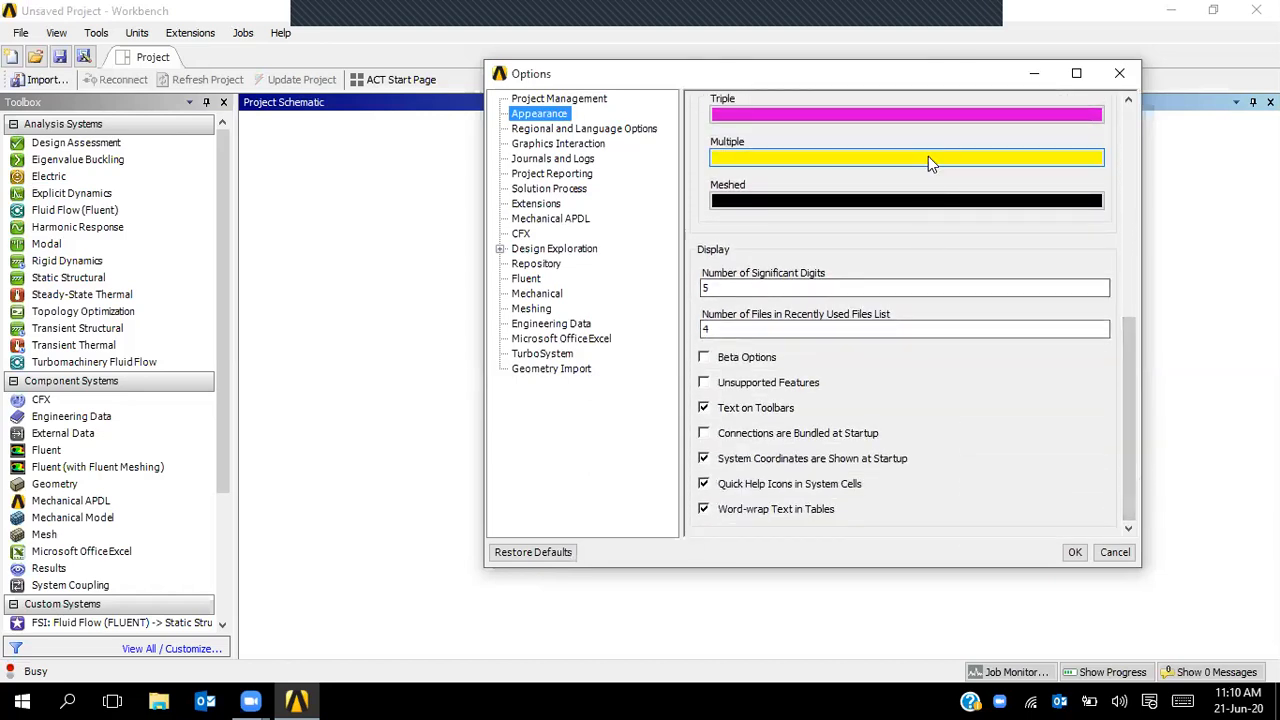
left_click(587, 134)
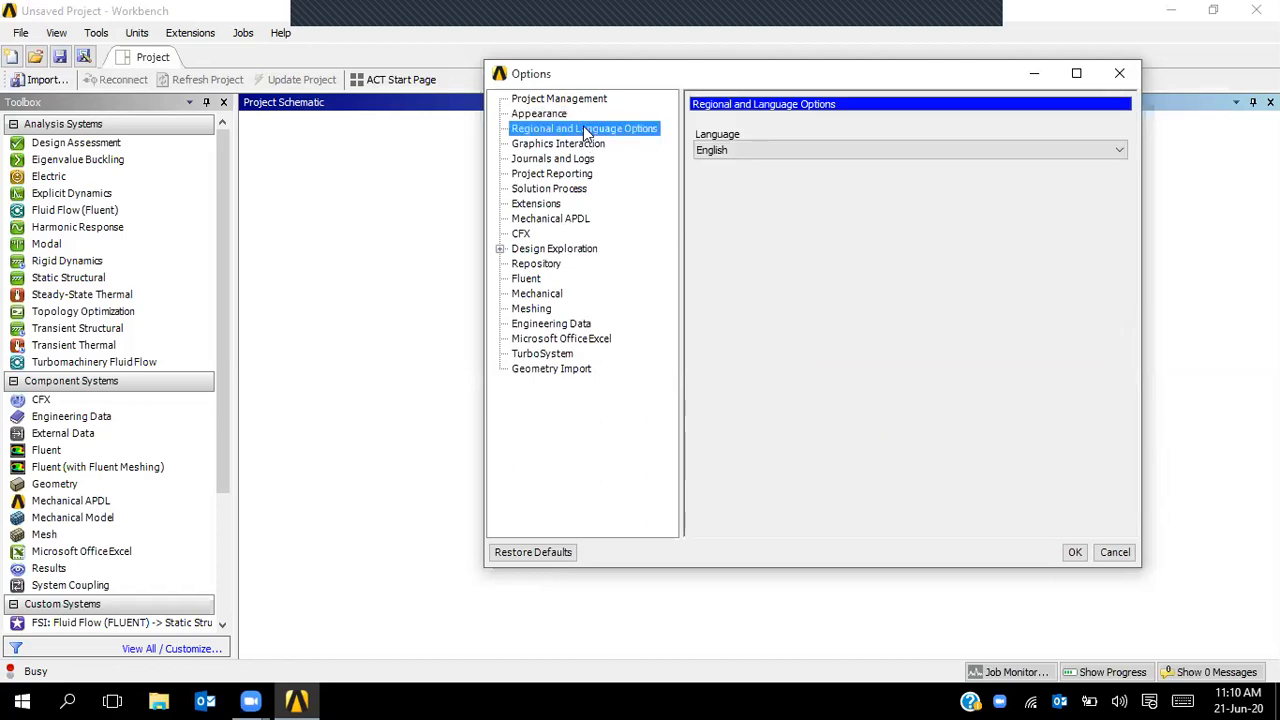
- Keep English in the Language list, then show the Graphics Interaction mouse-button assignments
left_click(722, 151)
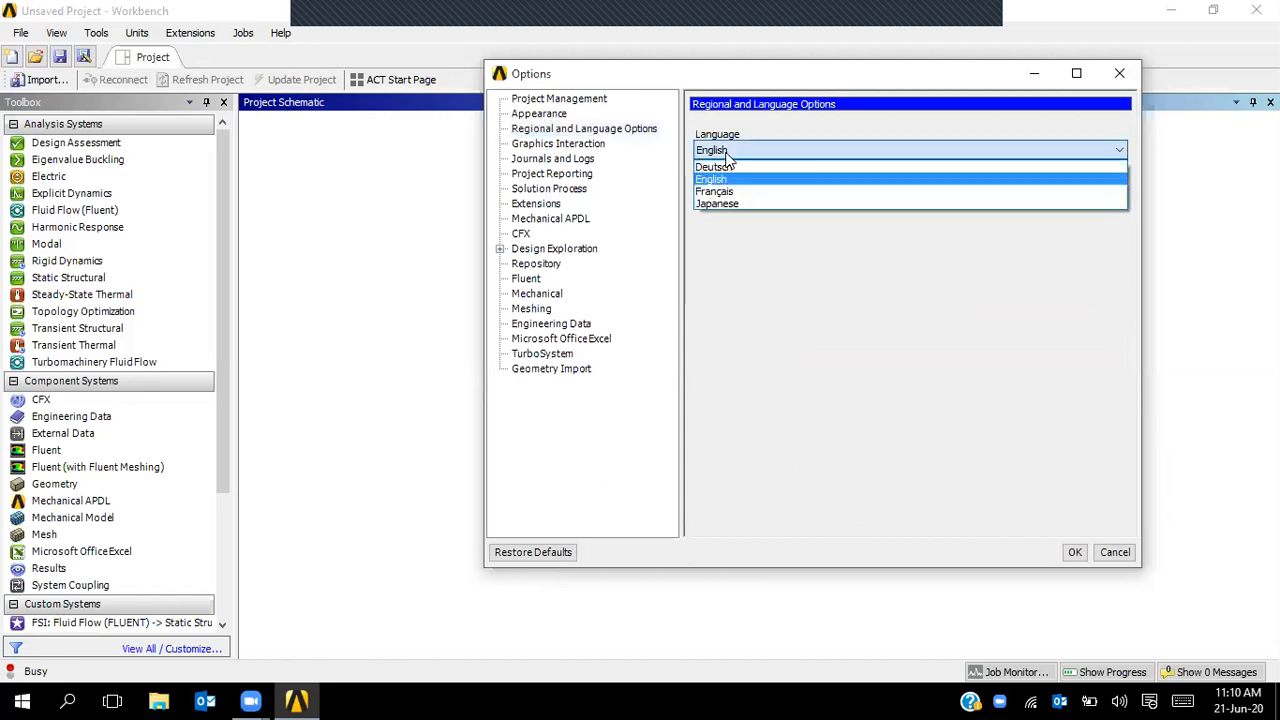
left_click(727, 154)
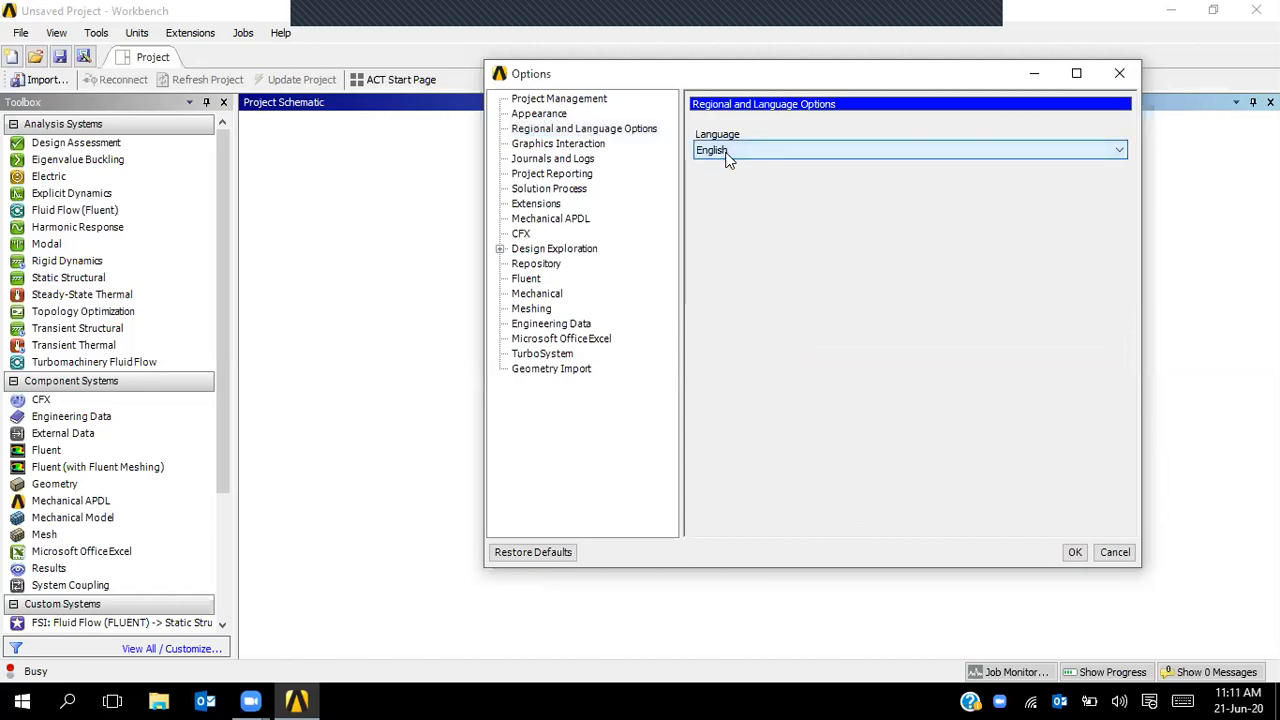
left_click(568, 145)
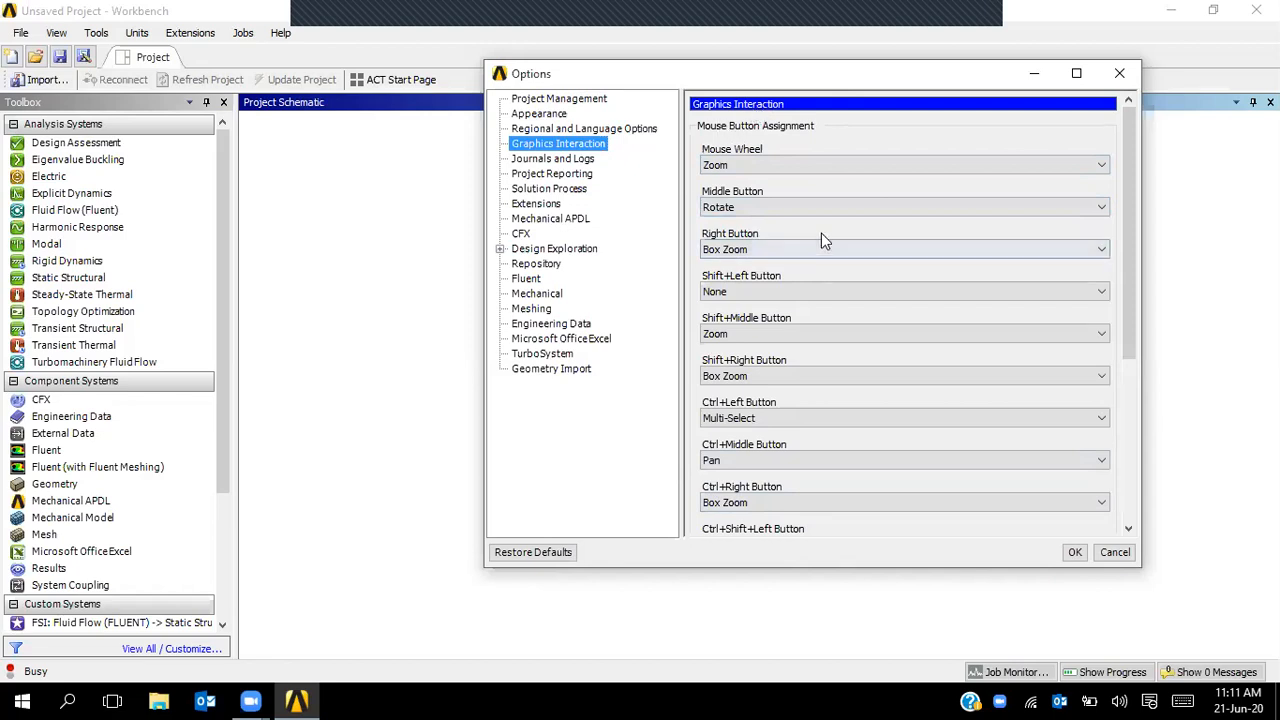
- Step through the Journals and Logs, Project Reporting and Solution Process option pages
left_click_drag(1128, 307, 1102, 313)
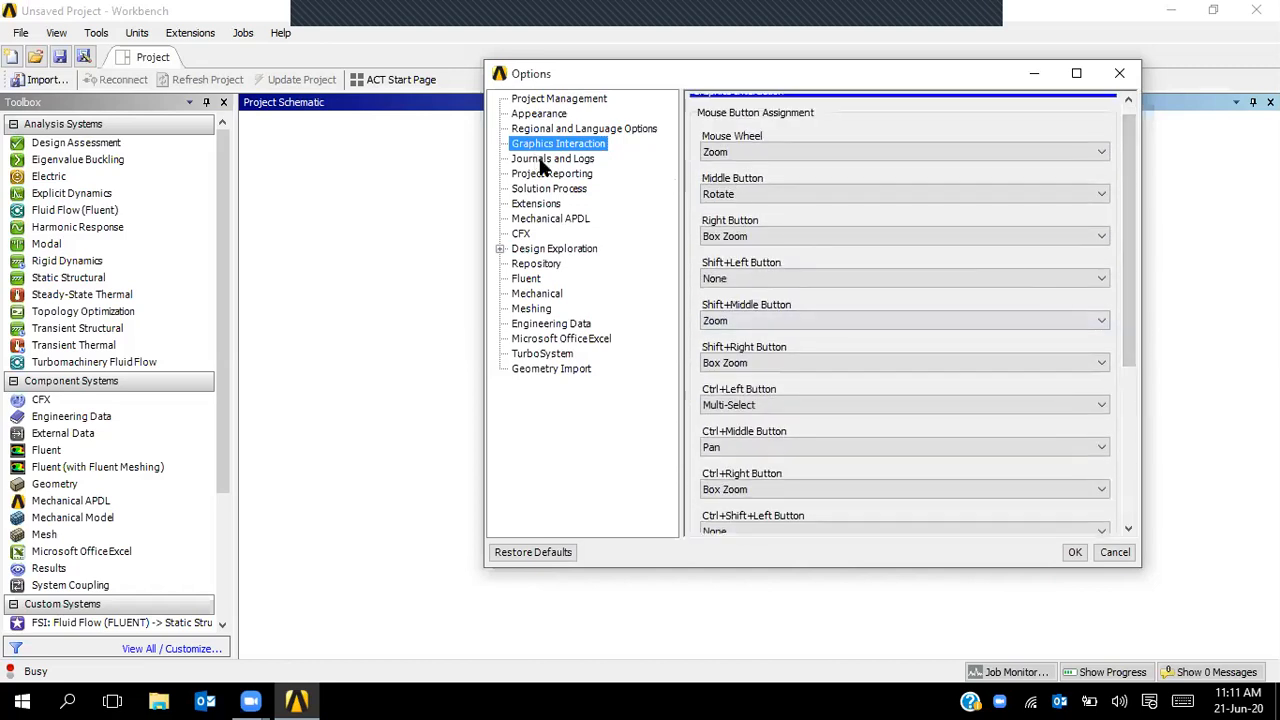
left_click(548, 160)
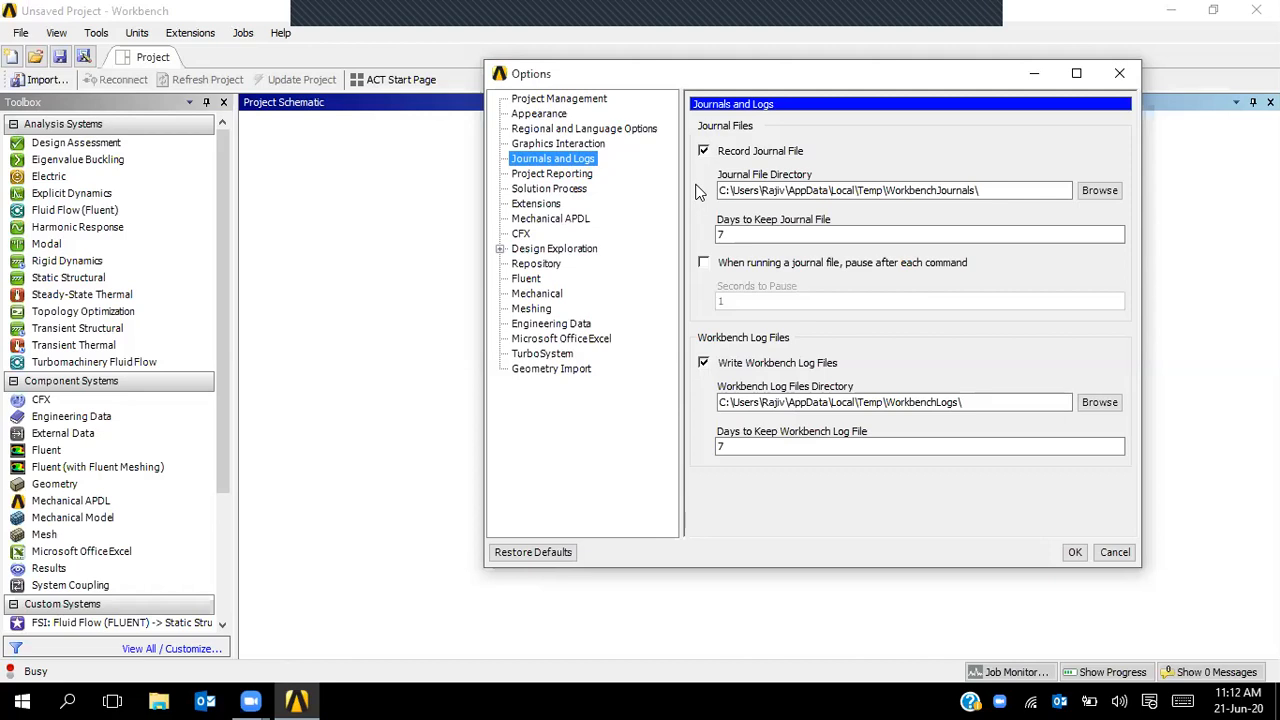
left_click(558, 175)
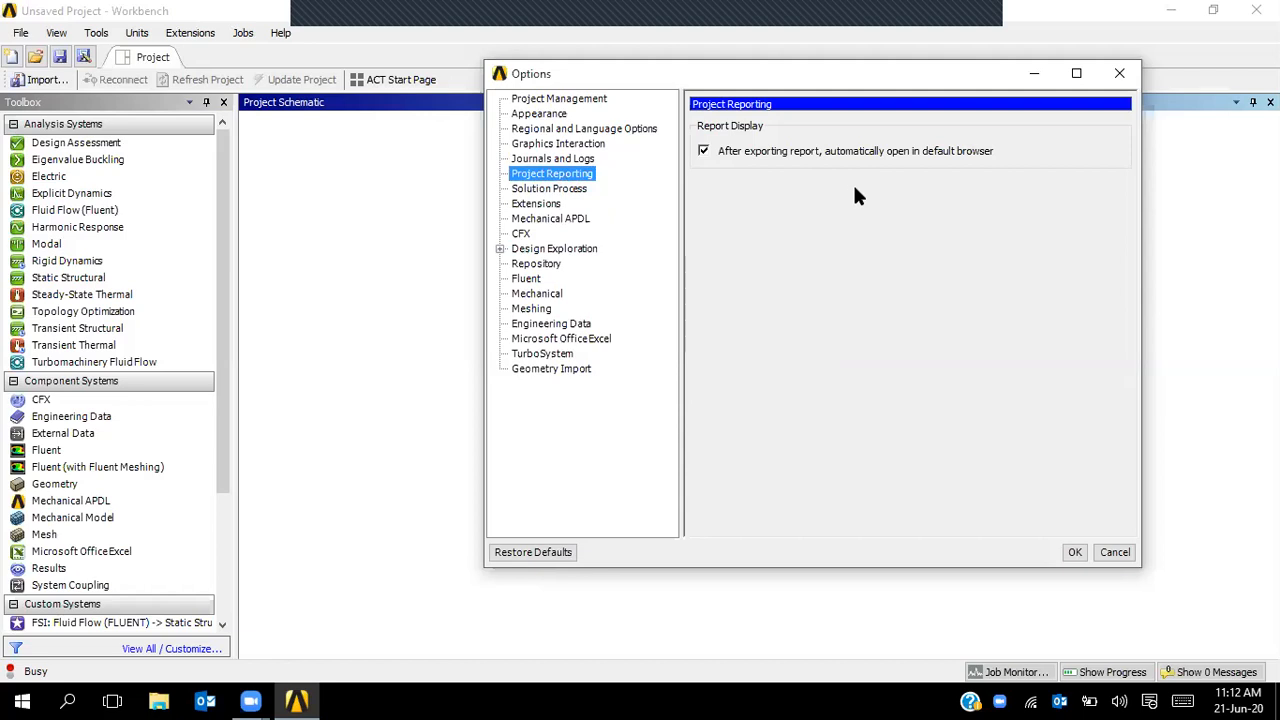
left_click(548, 192)
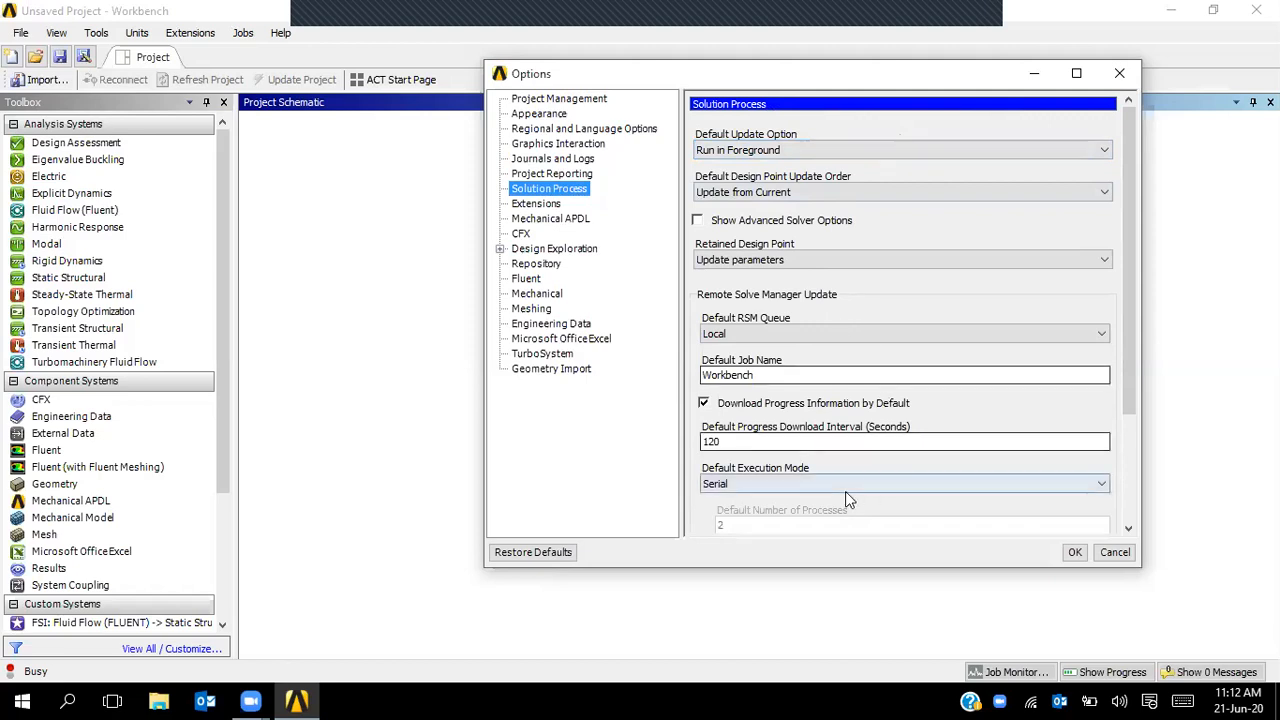
- Review Mechanical APDL's 1024 MB database memory, 2048 MB workspace memory and 2 processors
left_click(528, 206)
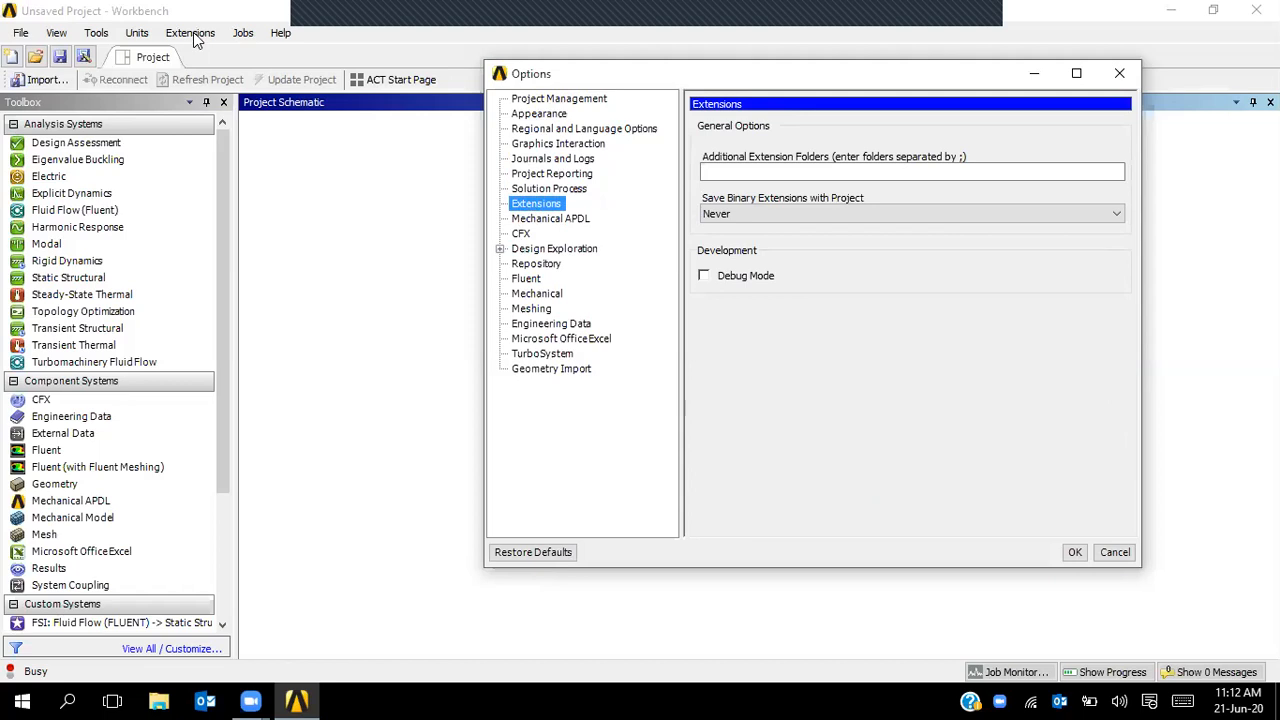
left_click(576, 224)
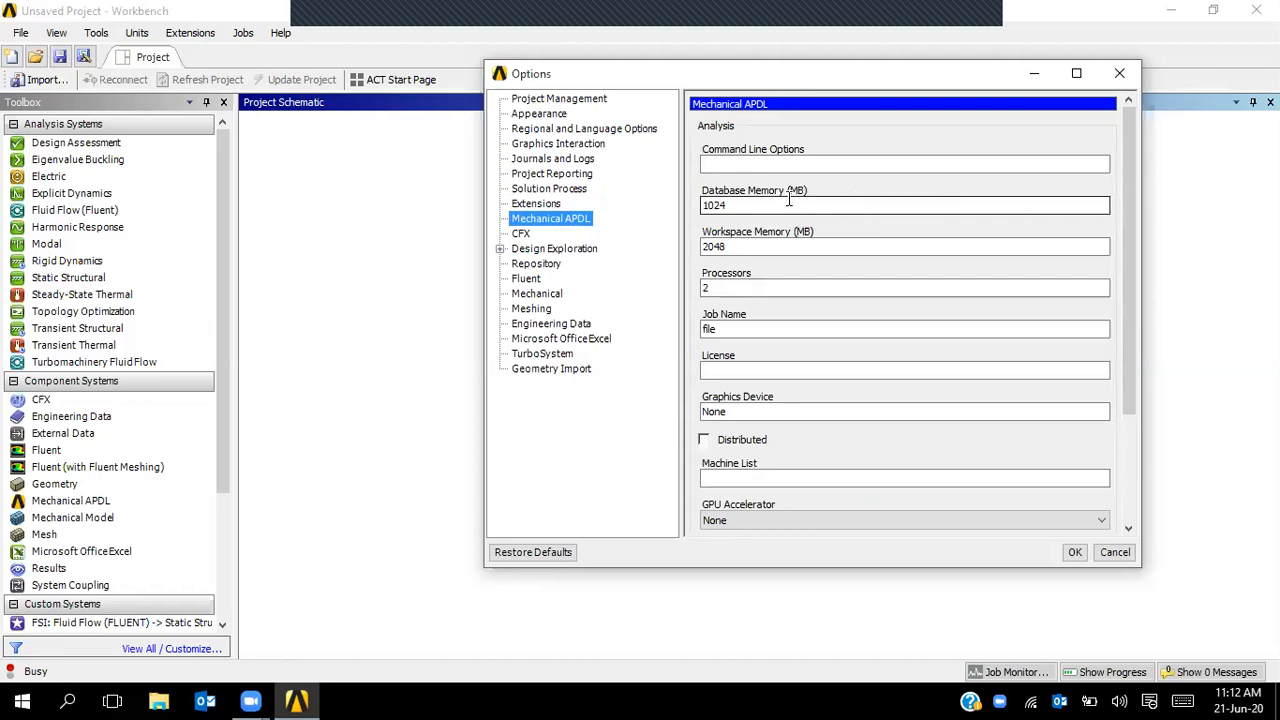
left_click_drag(744, 205, 702, 206)
left_click_drag(753, 246, 702, 247)
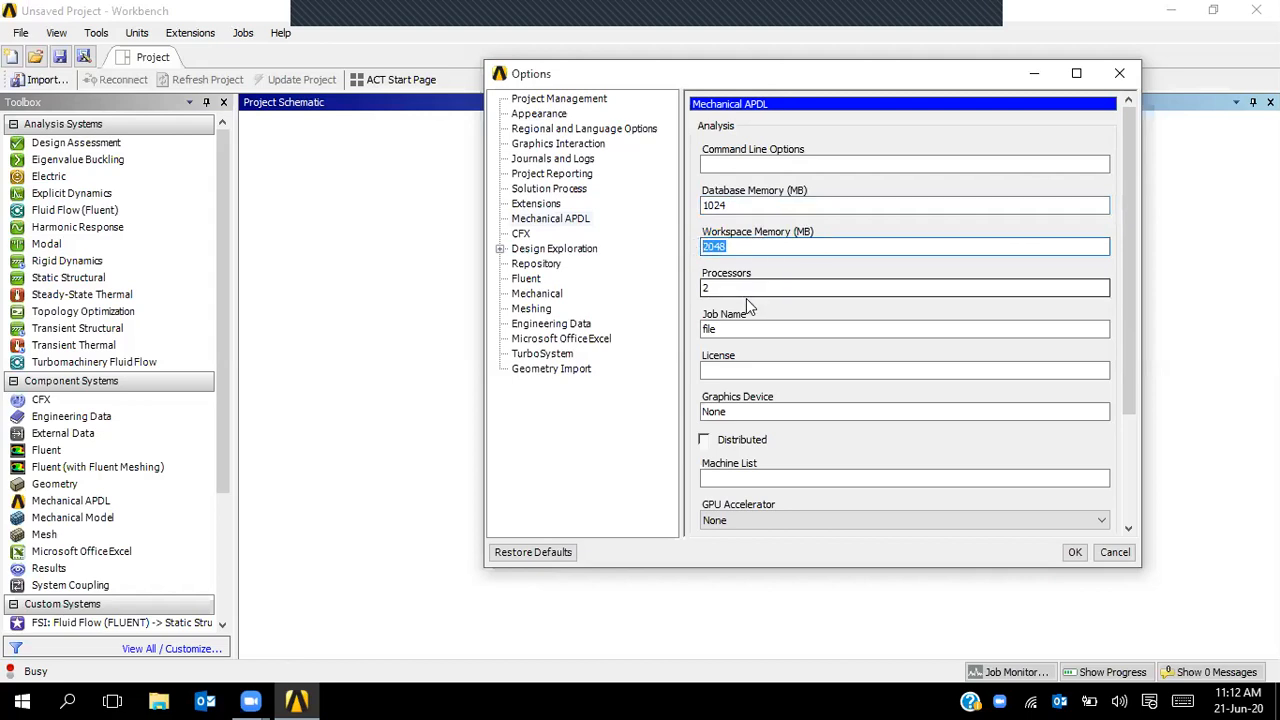
left_click_drag(746, 288, 706, 289)
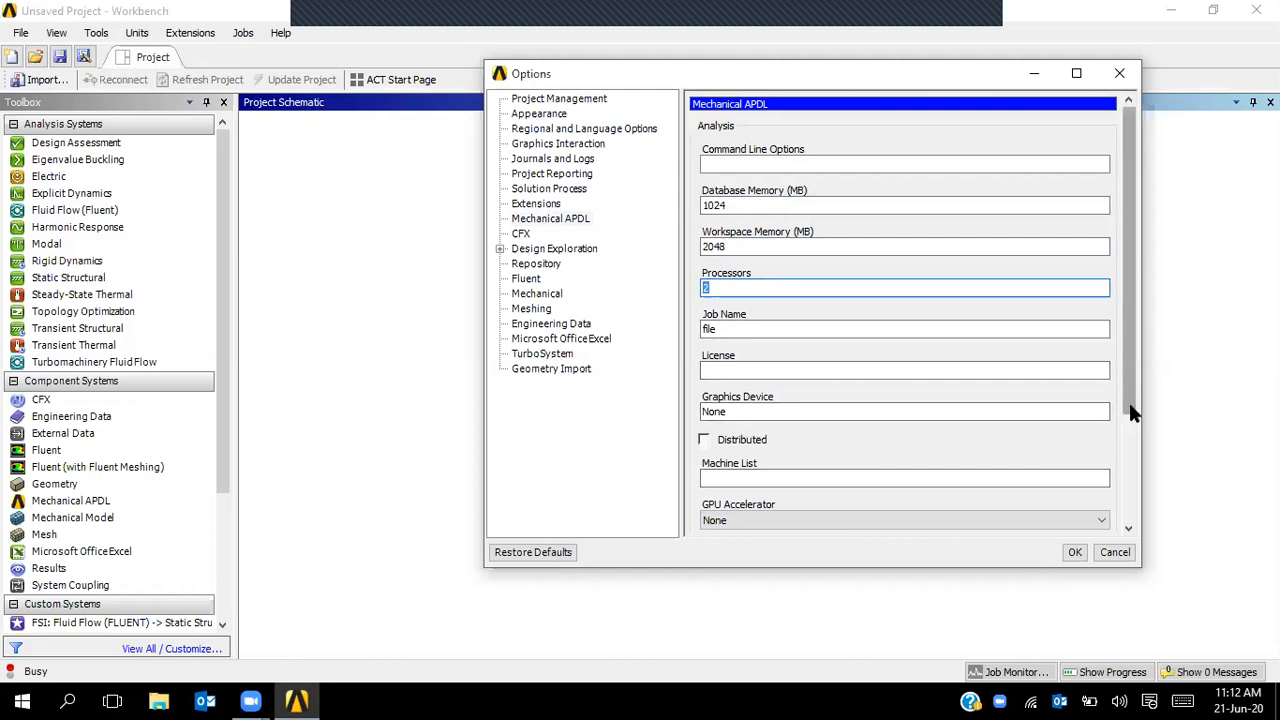
scroll(1131, 410, "down", 3)
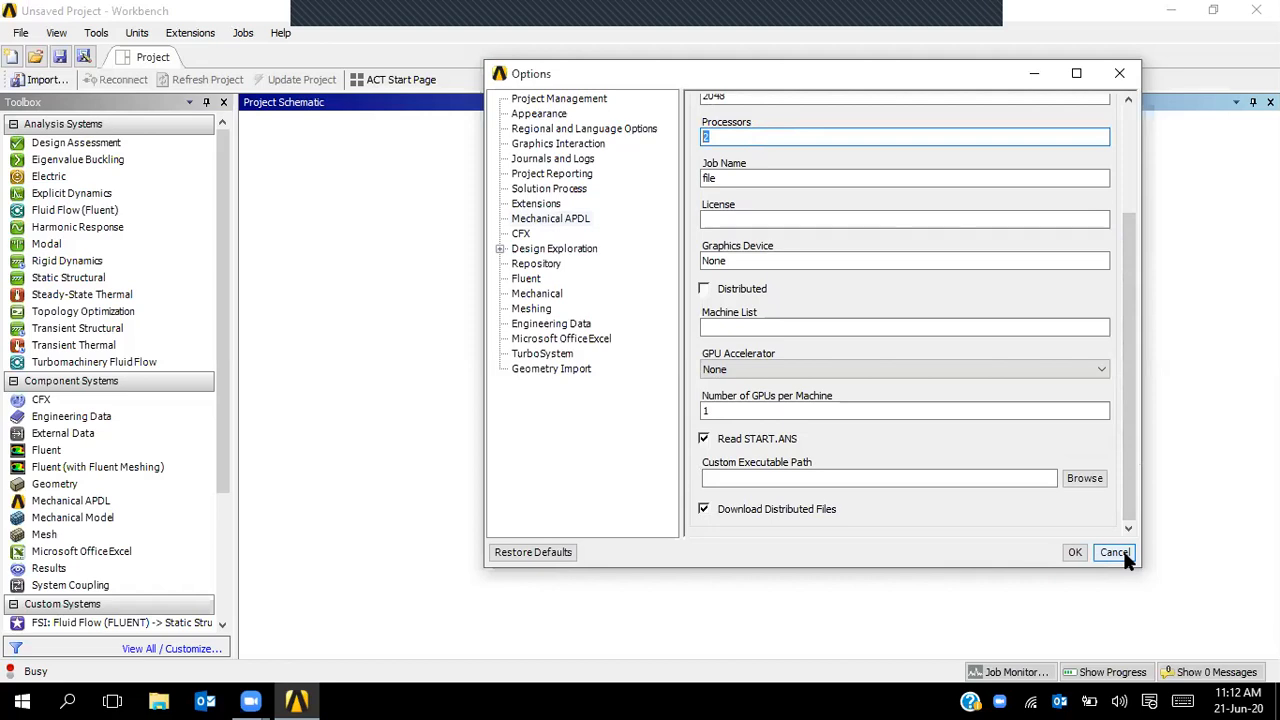
- Run msconfig from the Windows Run dialog to open System Configuration
key("super+r")
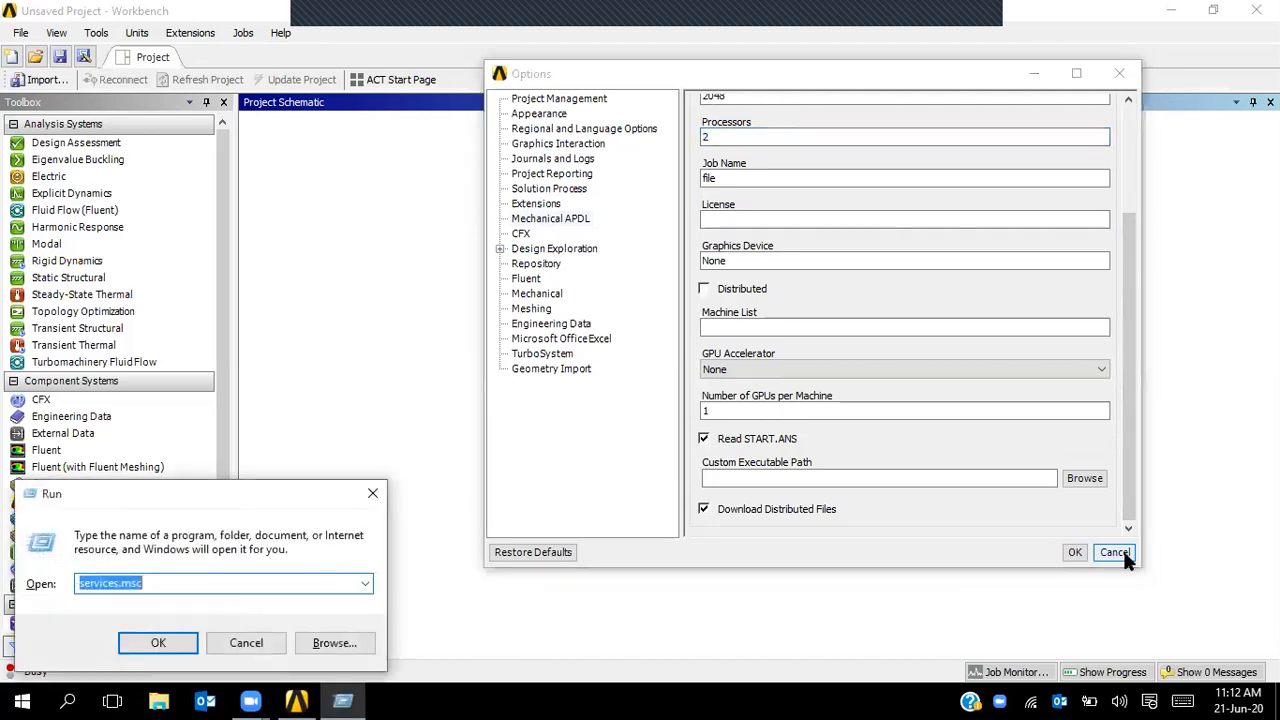
type("js")
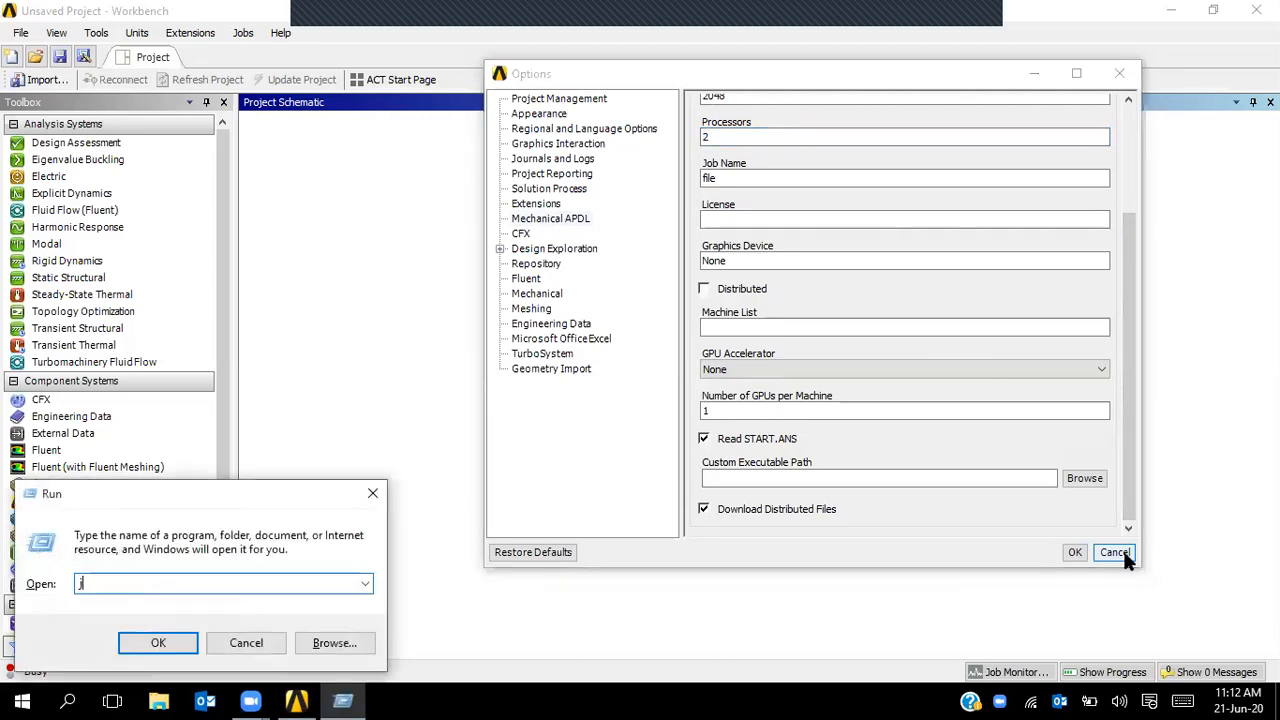
key("BackSpace")
key("BackSpace")
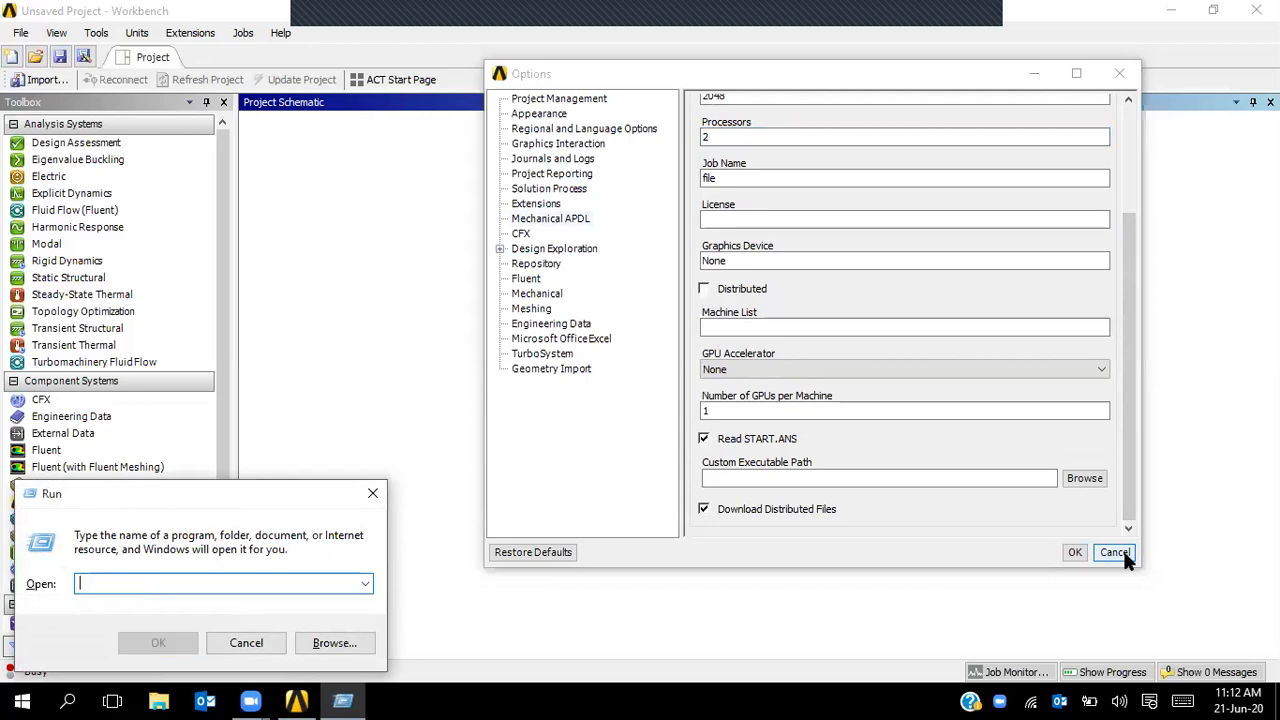
type("ms")
key("Down")
key("Return")
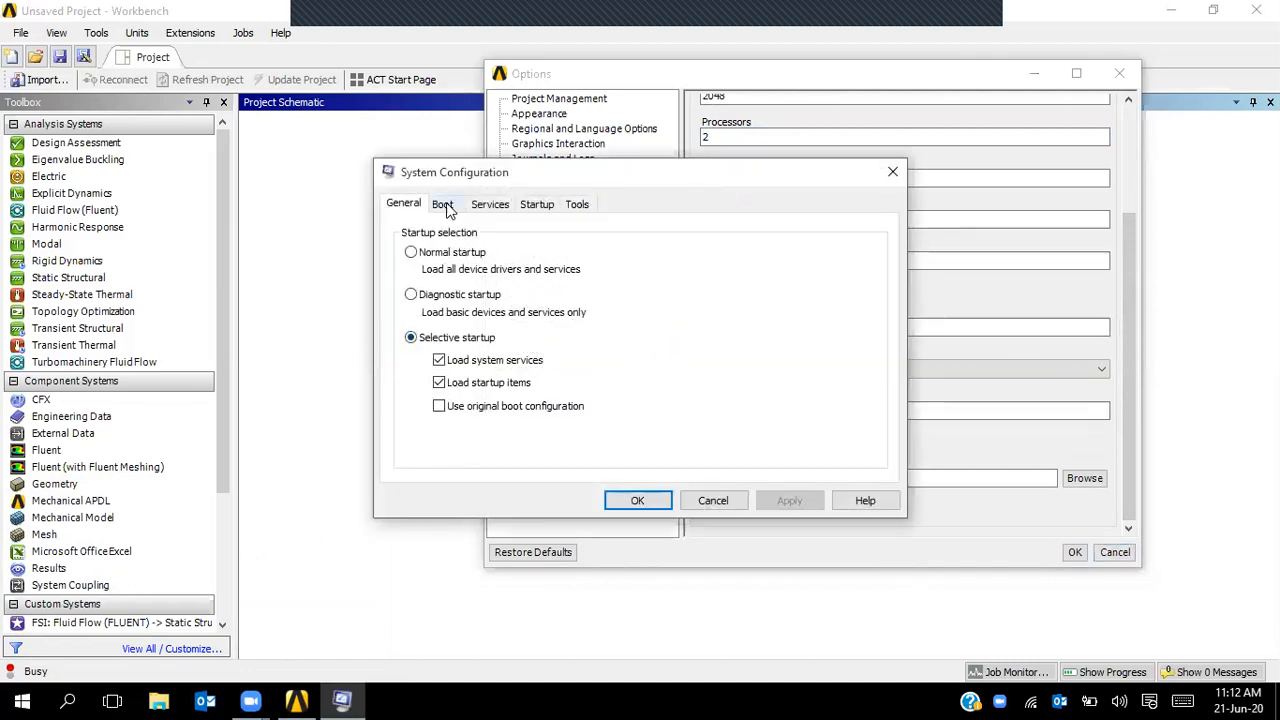
- Set the advanced boot options to 4 processors with the maximum memory limit enabled
left_click(443, 205)
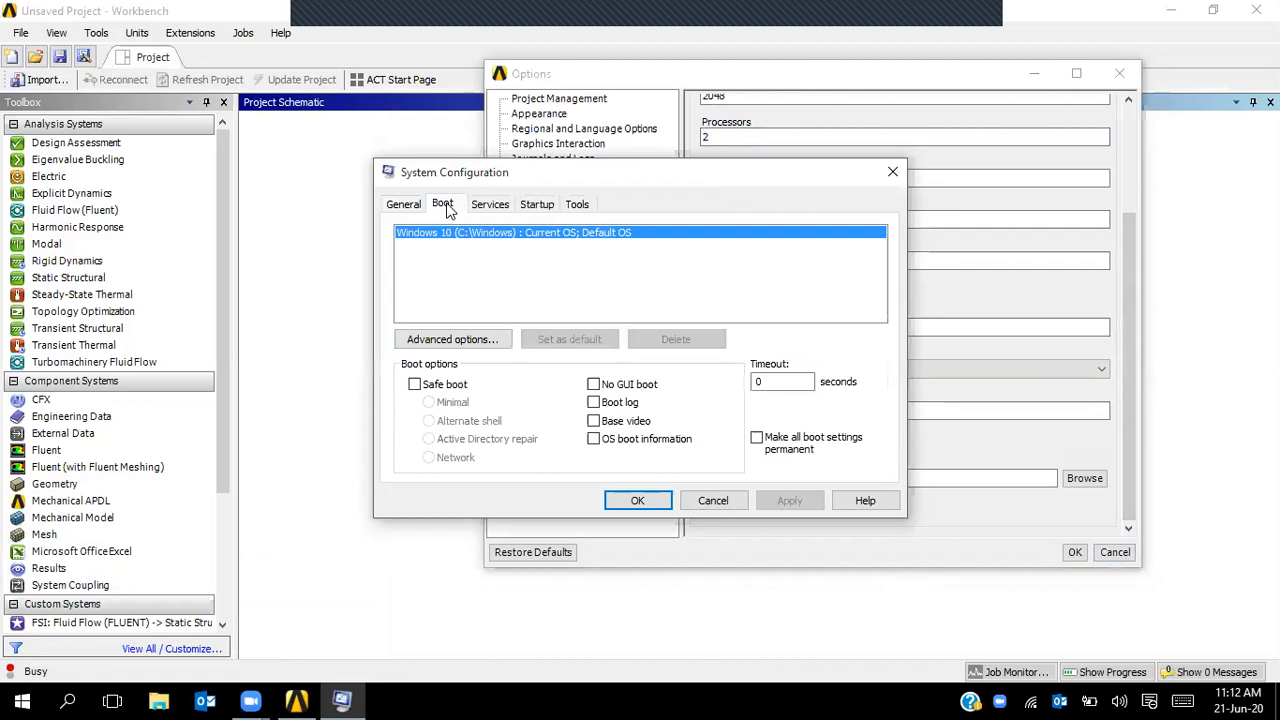
left_click(461, 343)
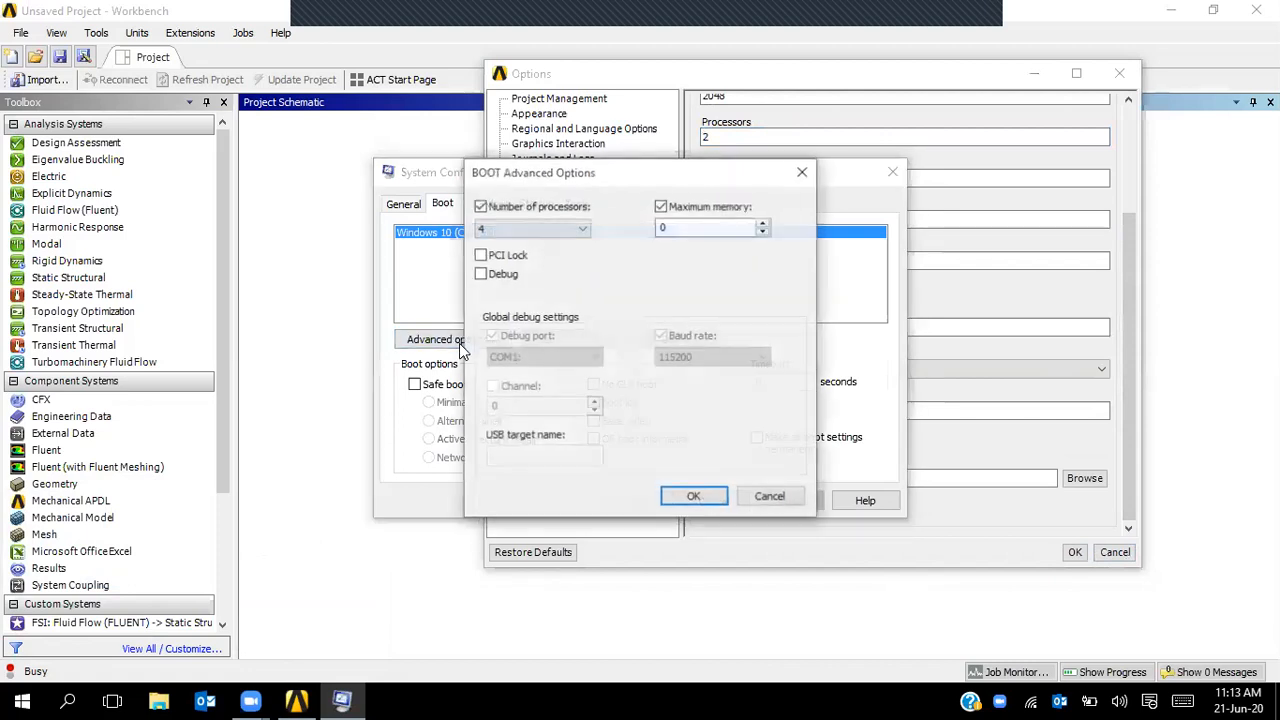
left_click(492, 232)
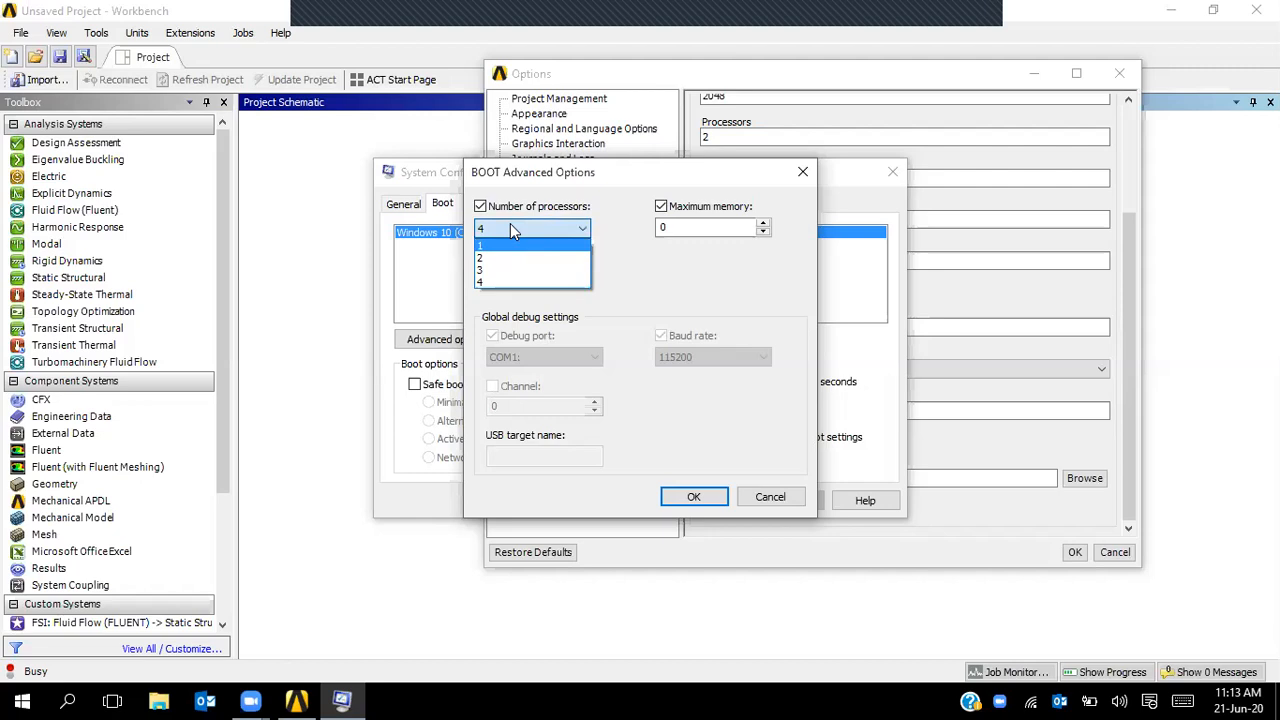
left_click(510, 228)
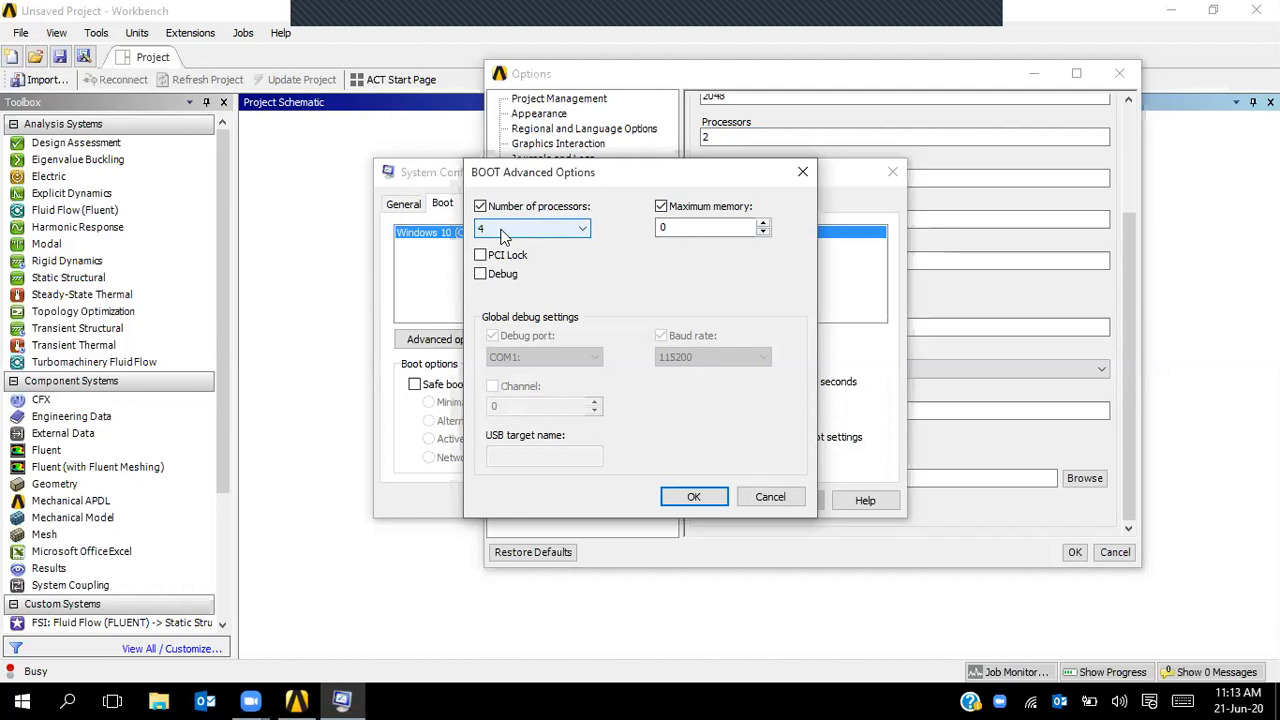
left_click(661, 208)
left_click(661, 208)
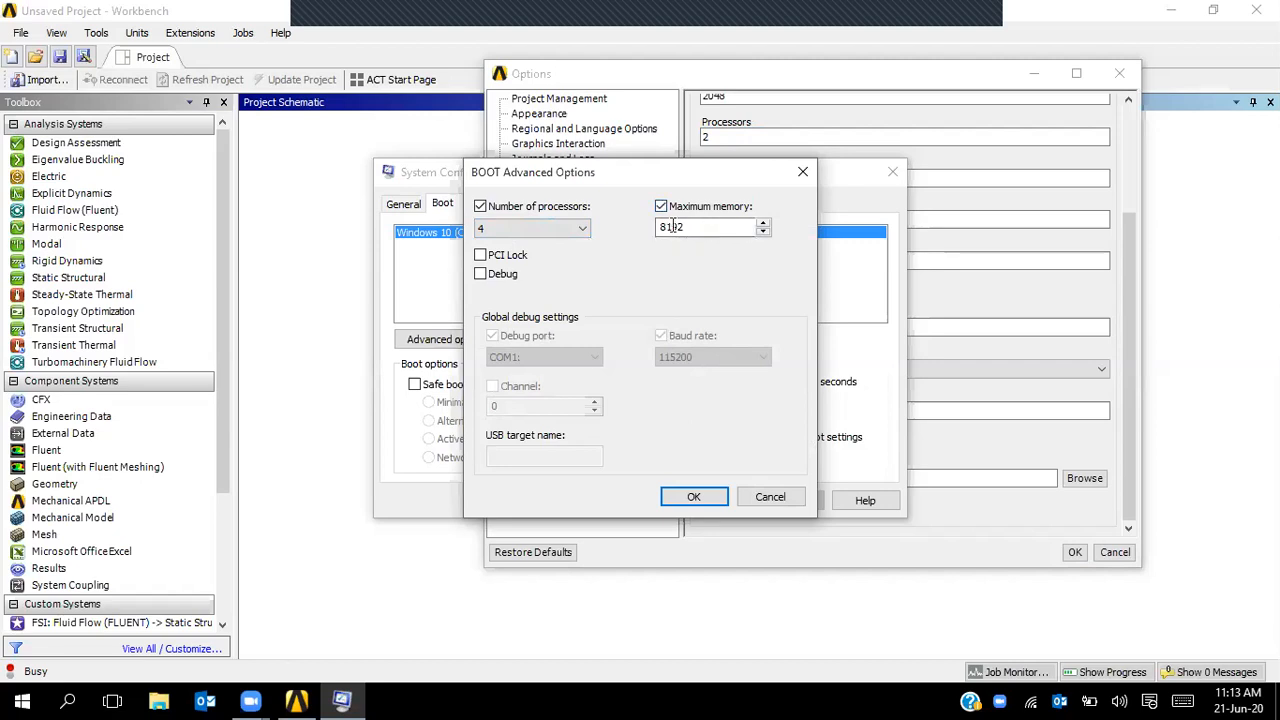
left_click(690, 496)
- Apply the boot changes and close System Configuration without restarting
left_click(787, 503)
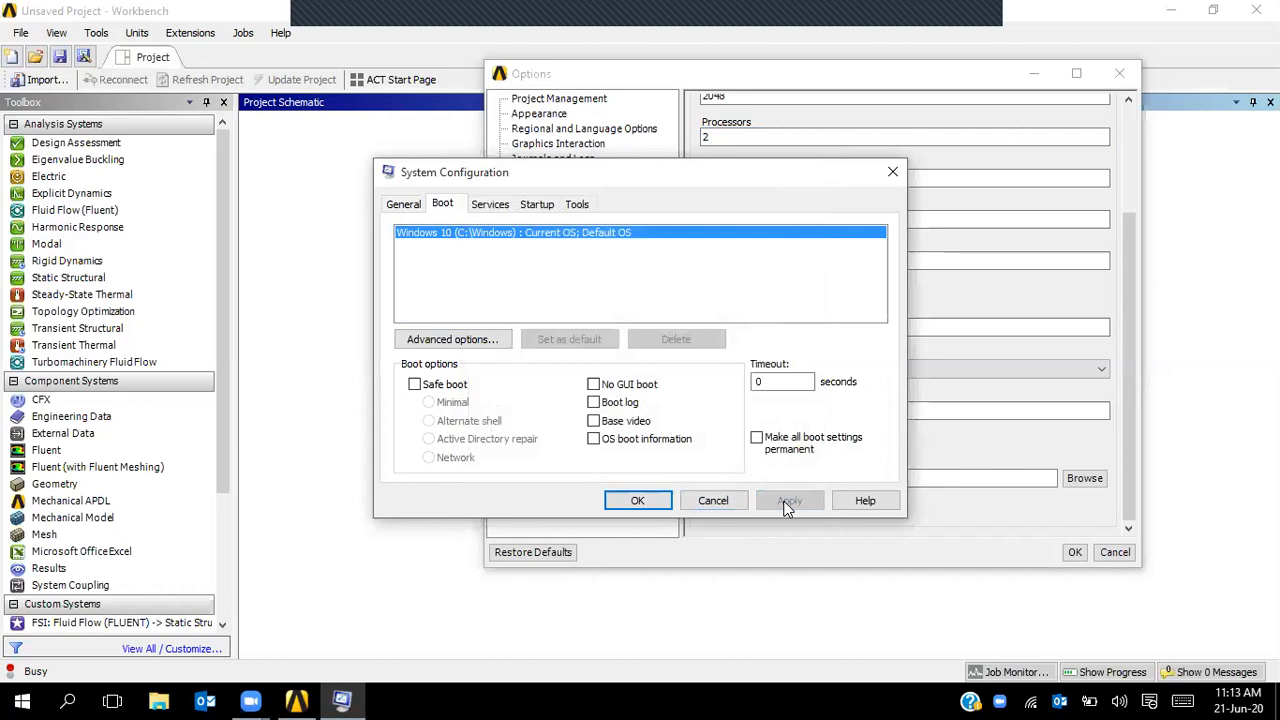
left_click(652, 500)
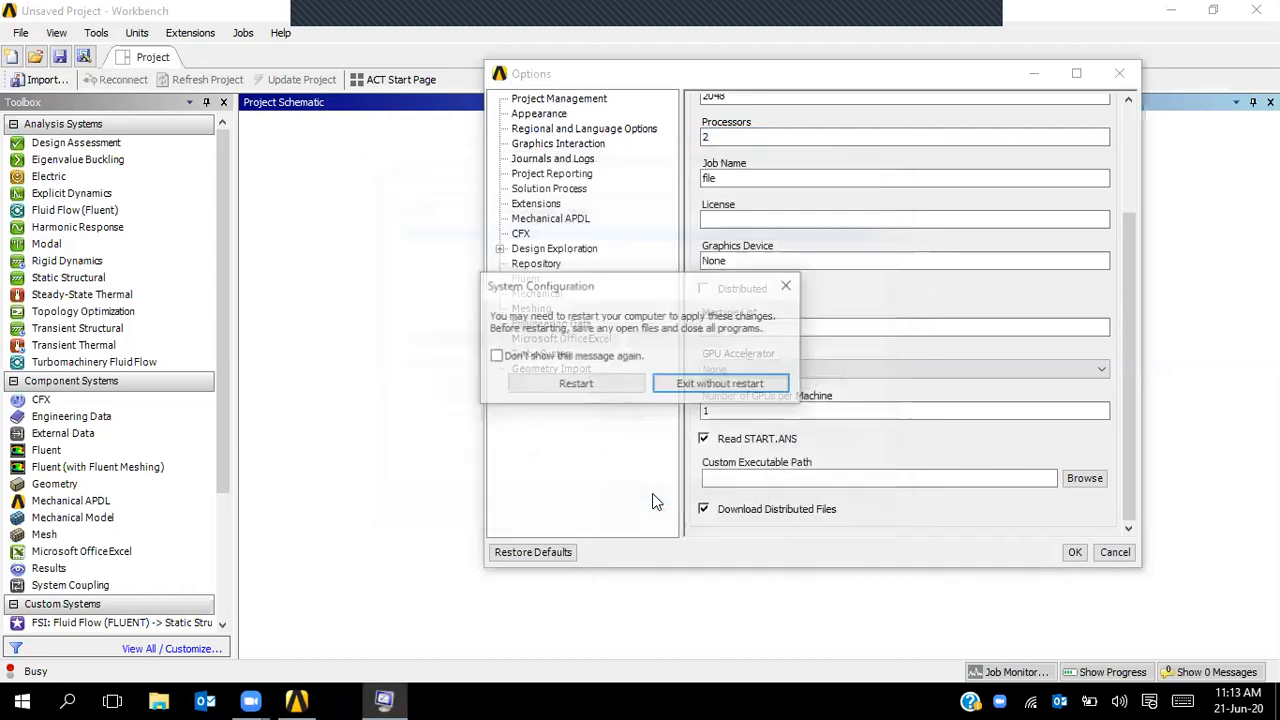
left_click(720, 384)
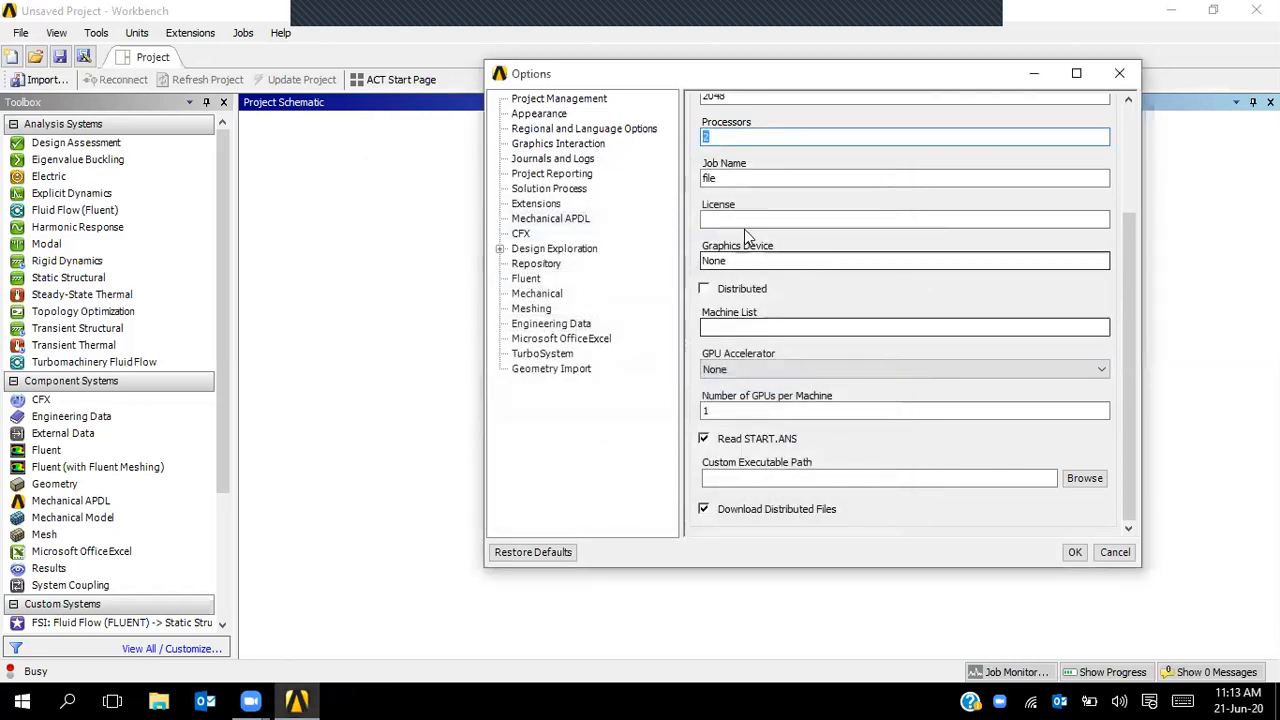
- Change the Mechanical APDL processor count from 2 to 4
left_click_drag(1132, 262, 1132, 150)
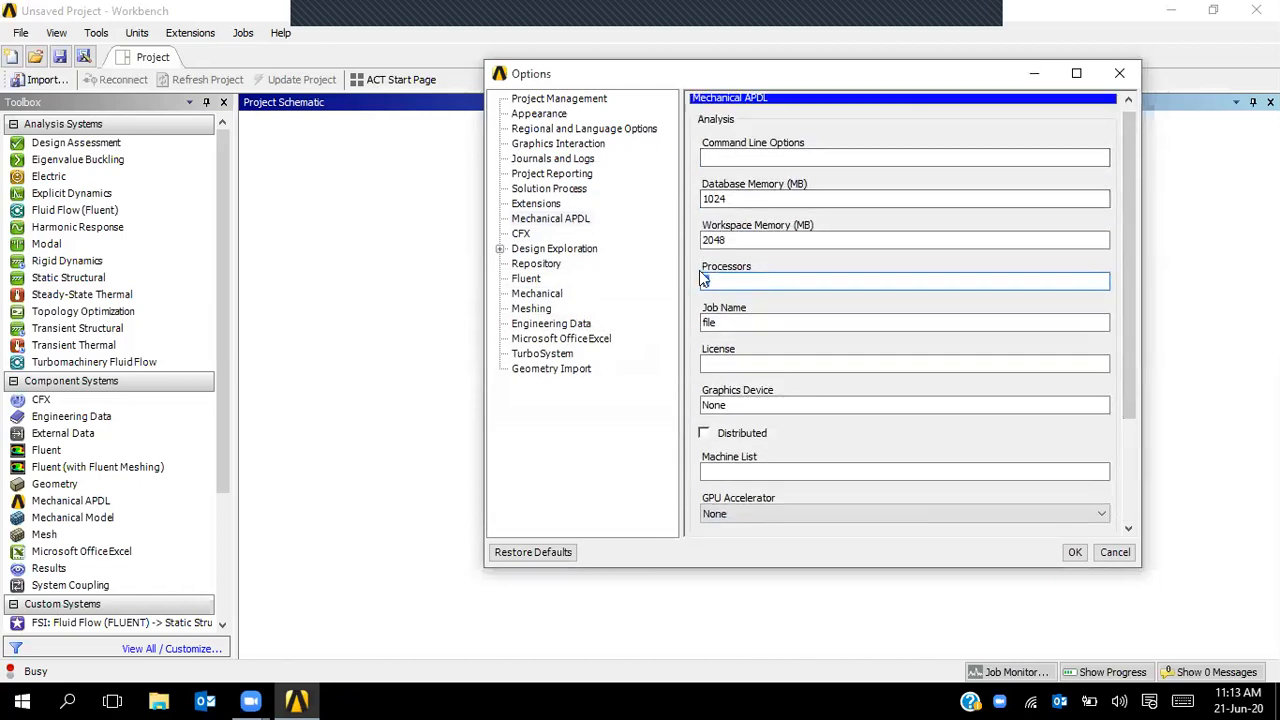
left_click_drag(745, 284, 684, 283)
type("4")
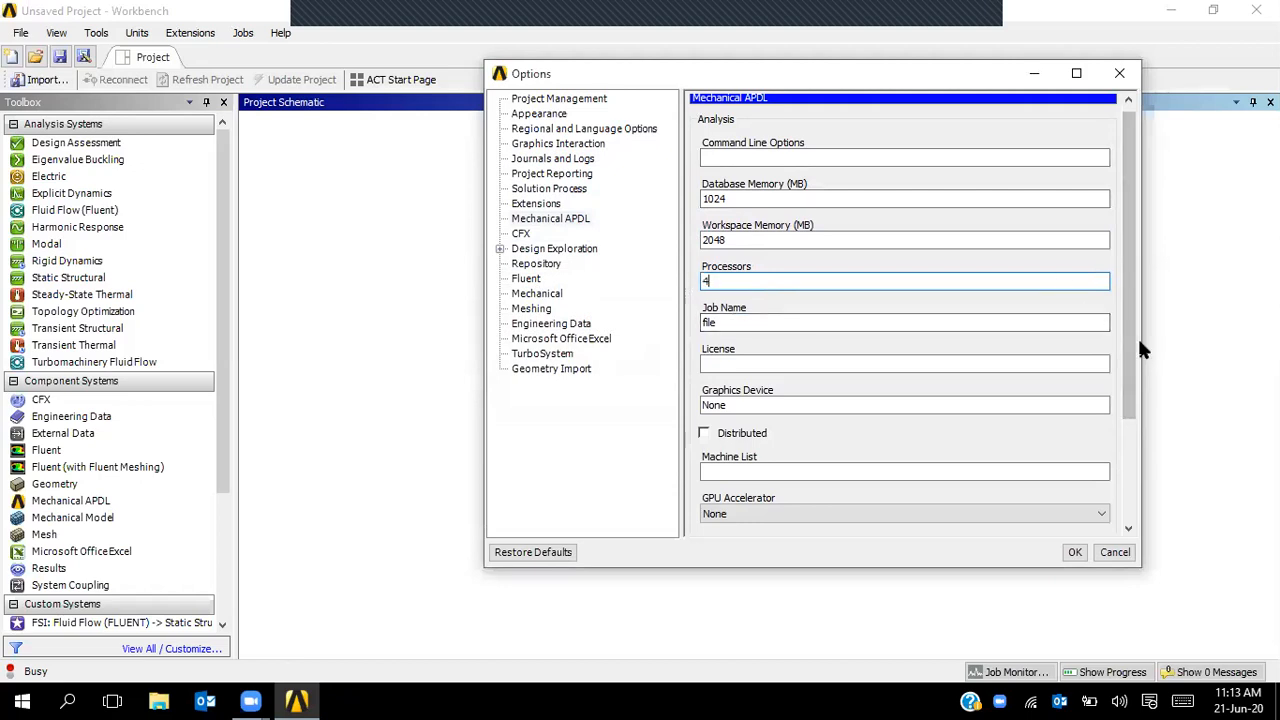
scroll(1130, 350, "down", 3)
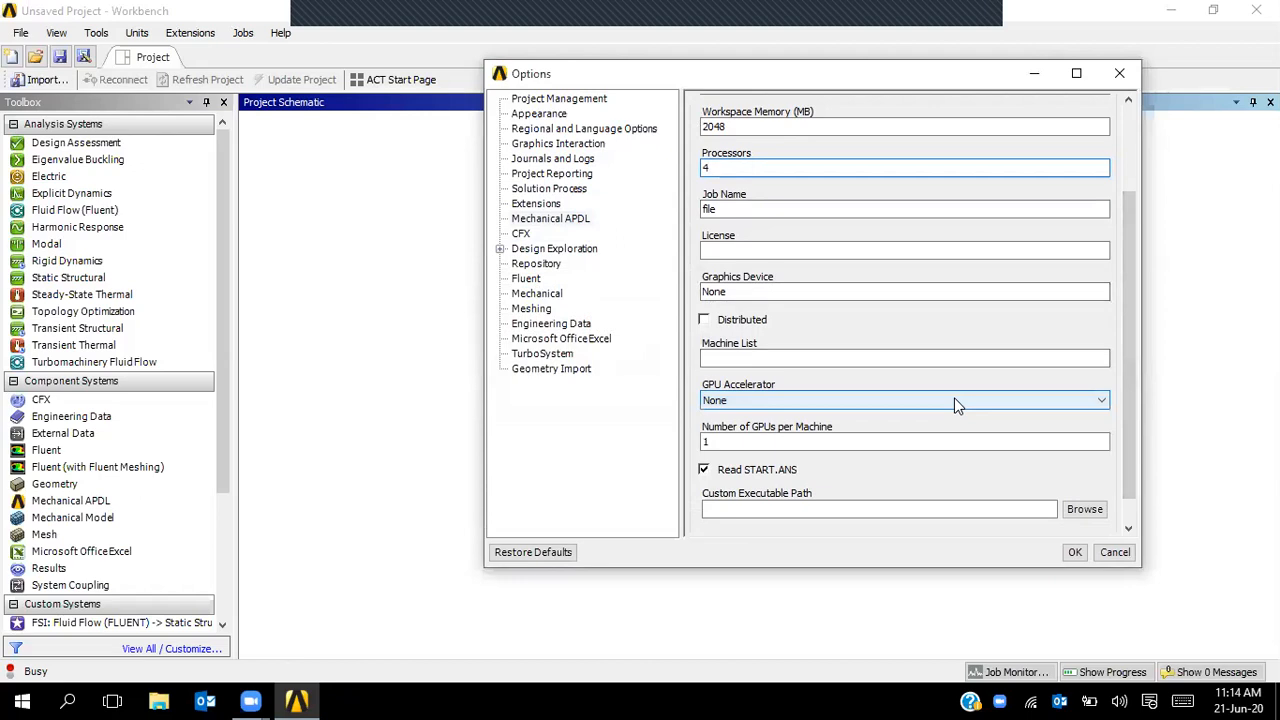
- Set the GPU Accelerator to Intel, then show the CFX options page
left_click(742, 400)
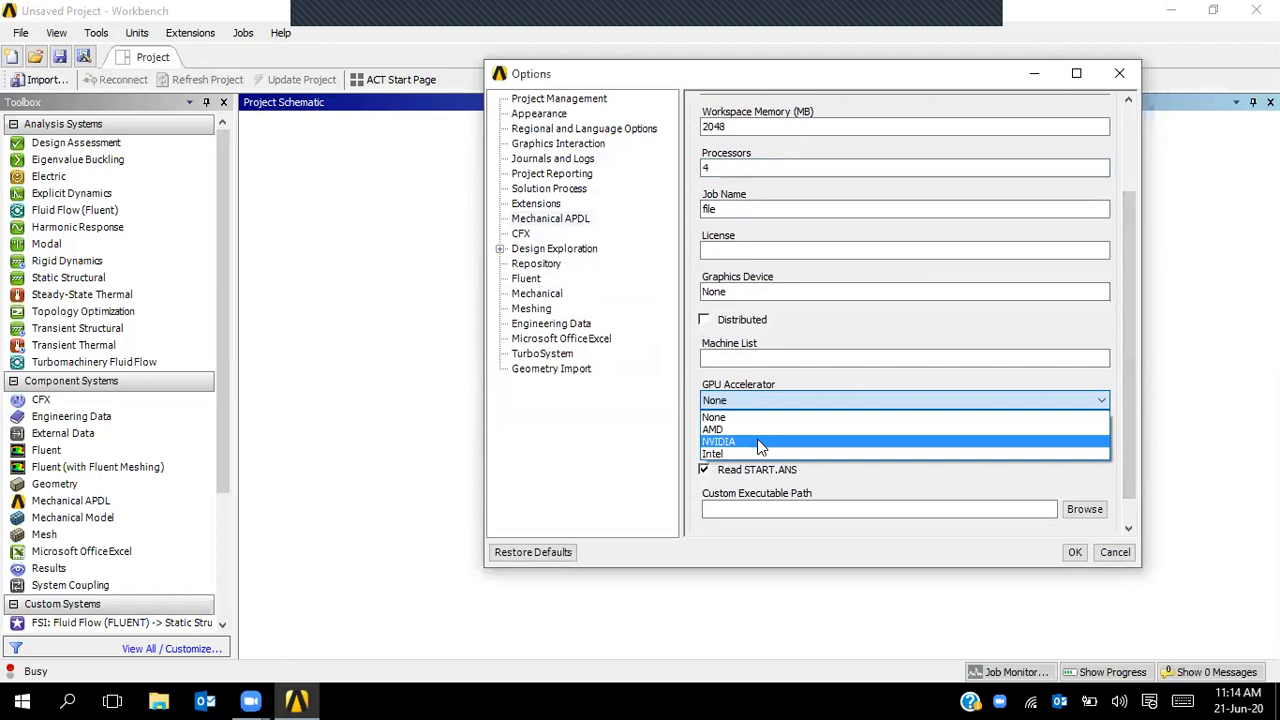
left_click(753, 455)
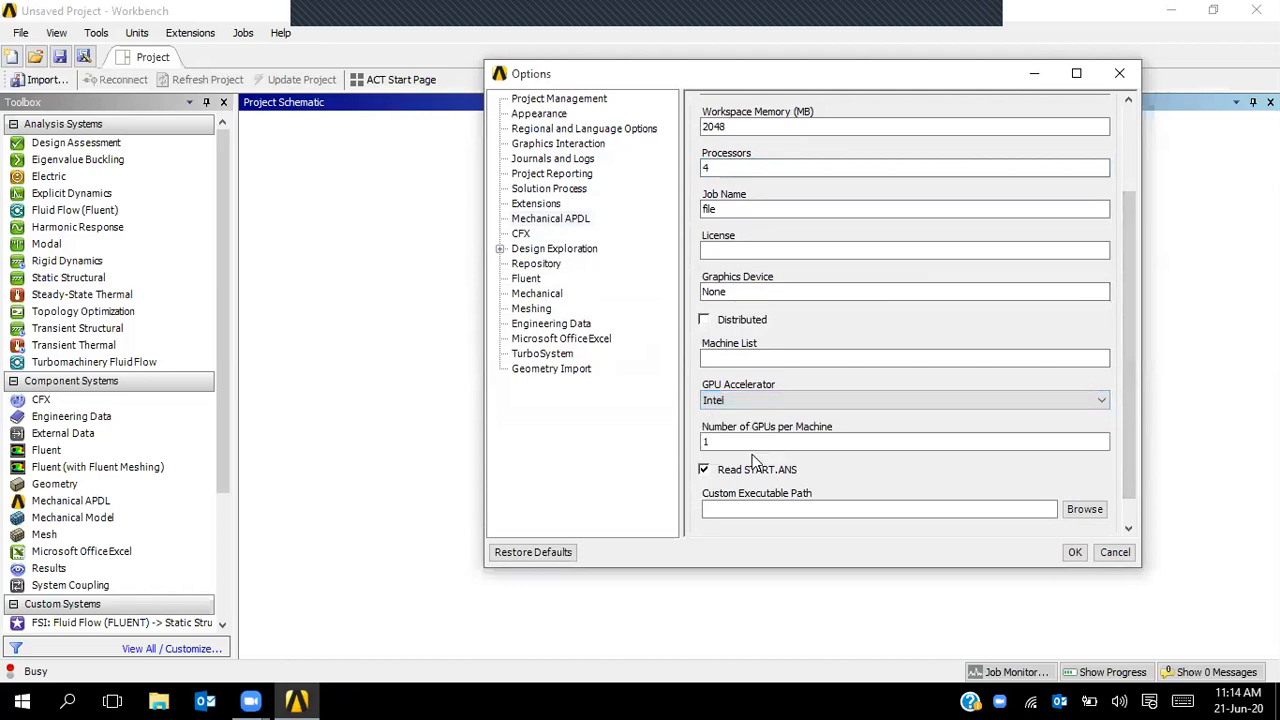
left_click(844, 405)
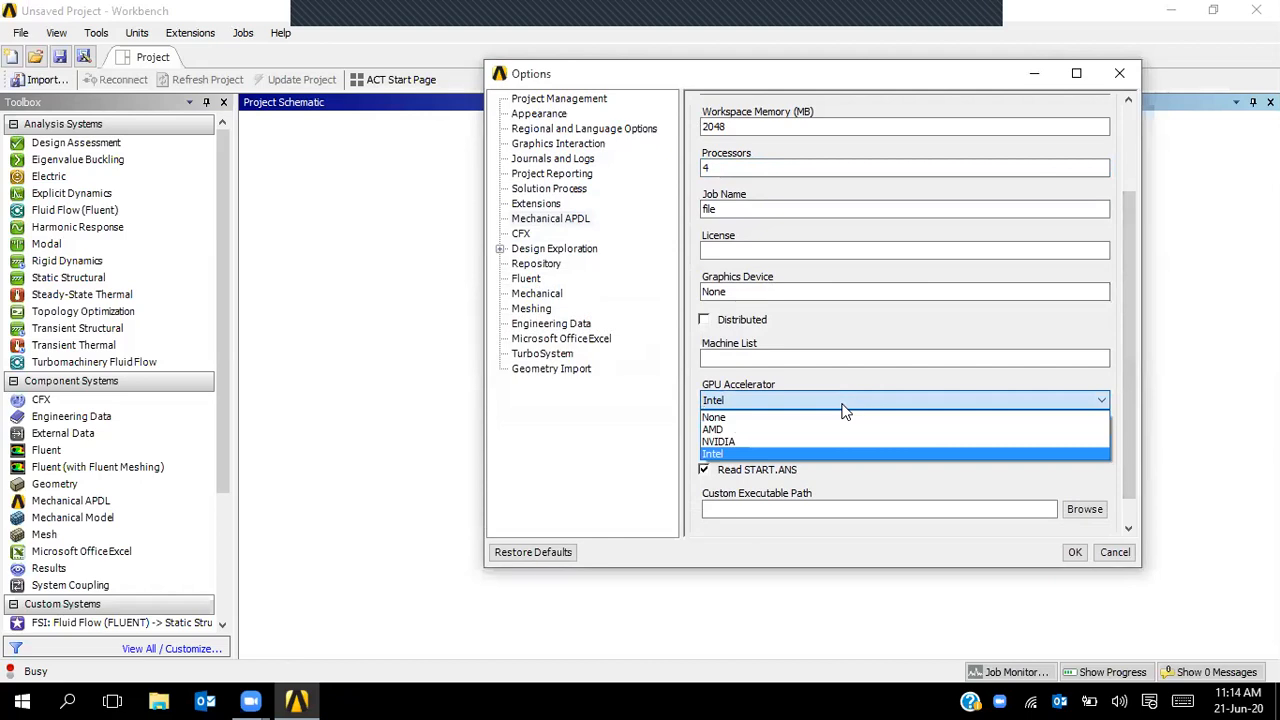
left_click(980, 385)
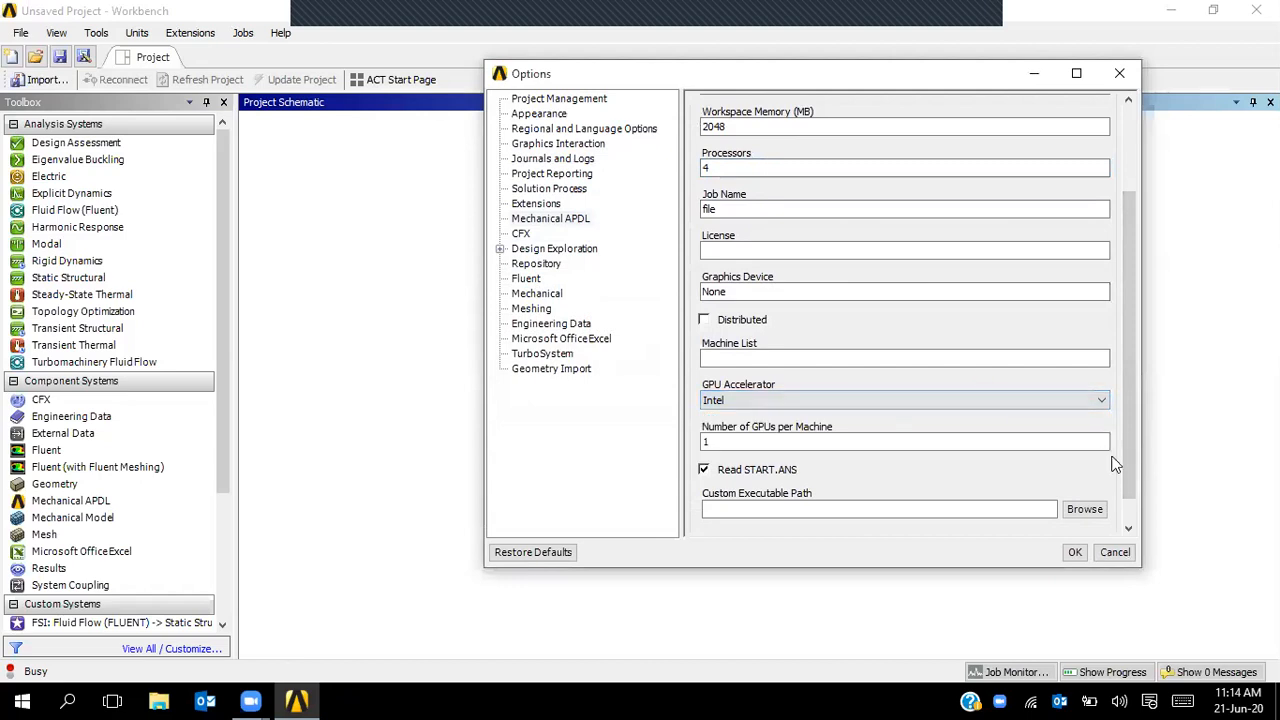
left_click_drag(1123, 443, 1133, 505)
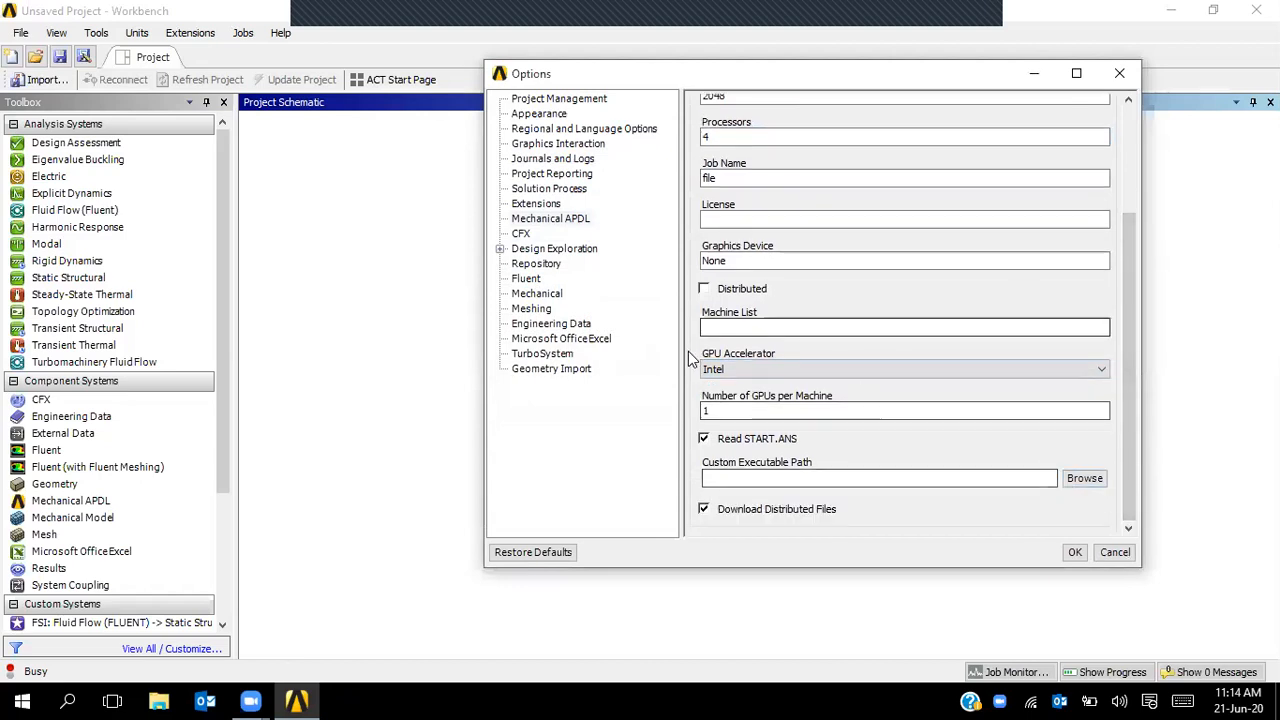
left_click(521, 236)
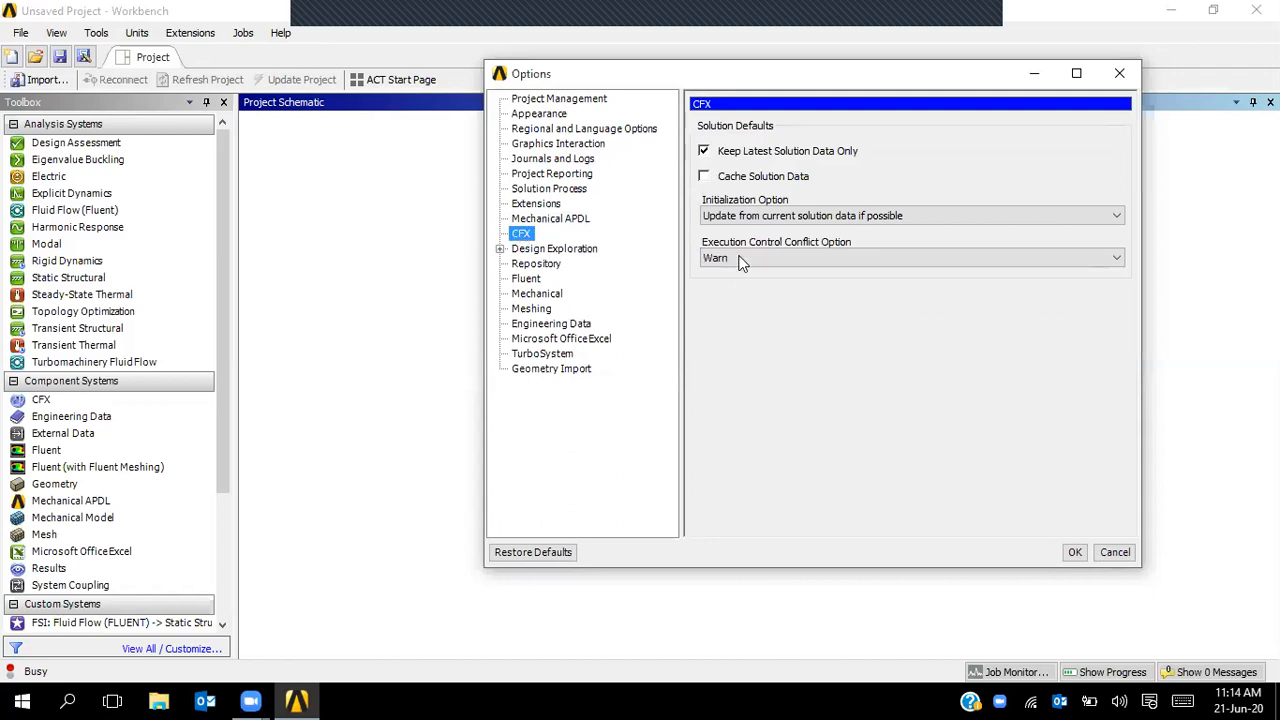
- Browse the Design Exploration, Response Surface and Sampling and Optimization pages, then cancel the Options dialog
left_click(499, 251)
left_click(500, 250)
left_click(500, 250)
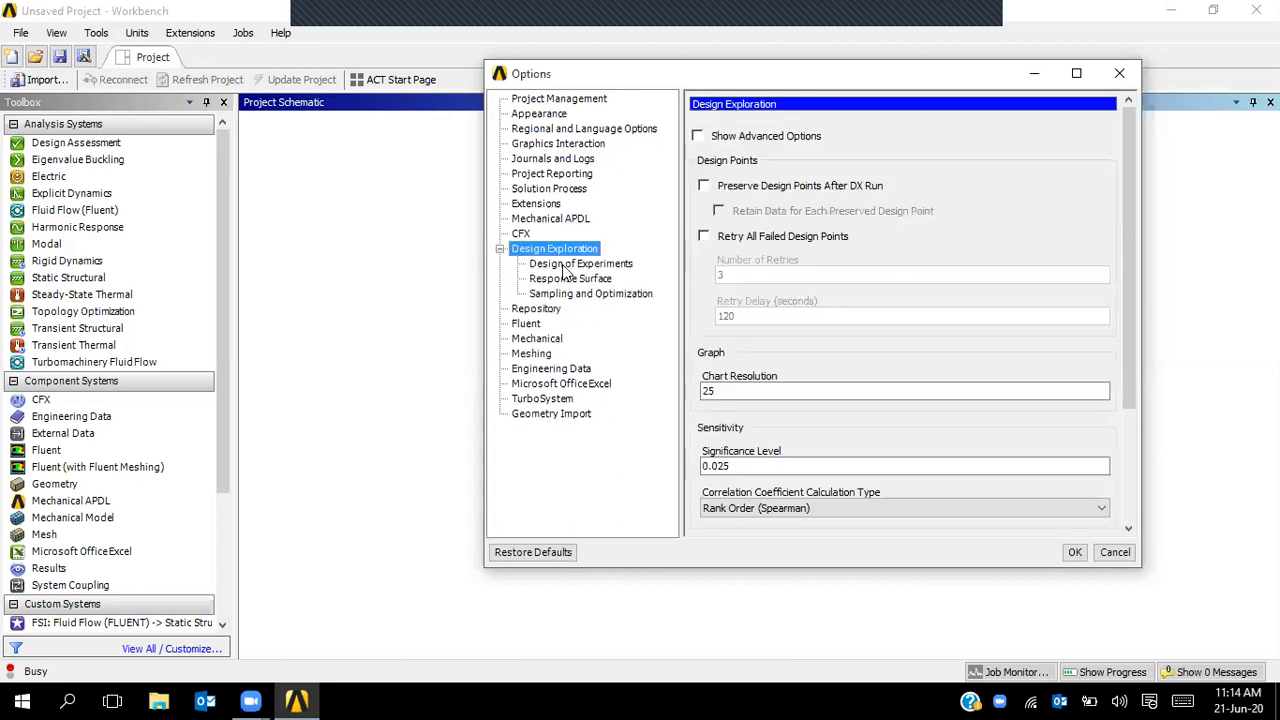
left_click(563, 266)
left_click(564, 280)
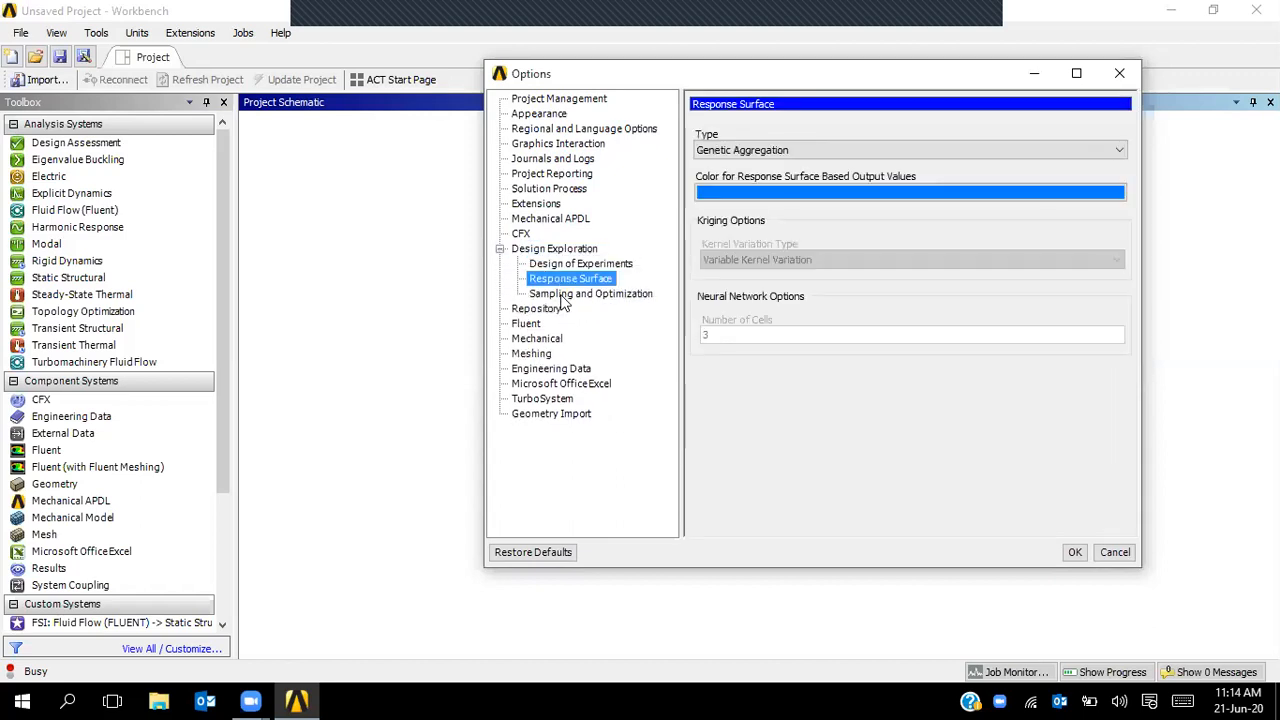
left_click(562, 295)
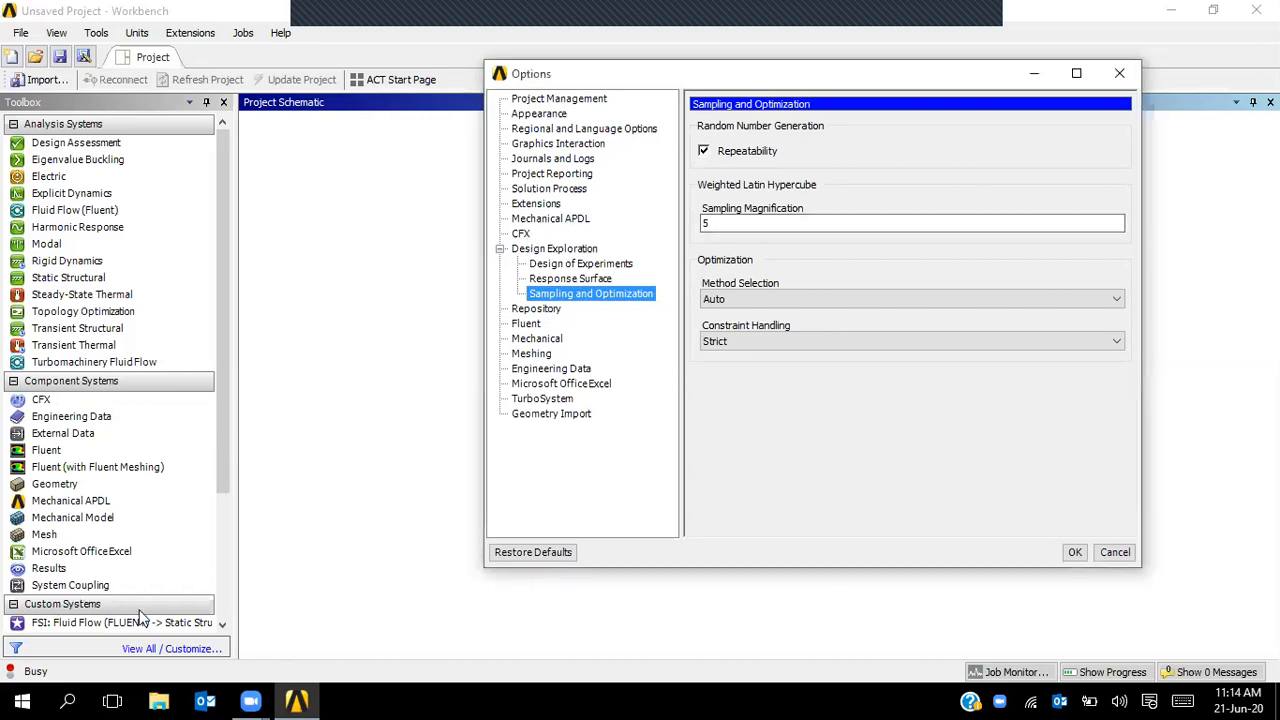
left_click(1115, 560)
left_click_drag(227, 478, 238, 623)
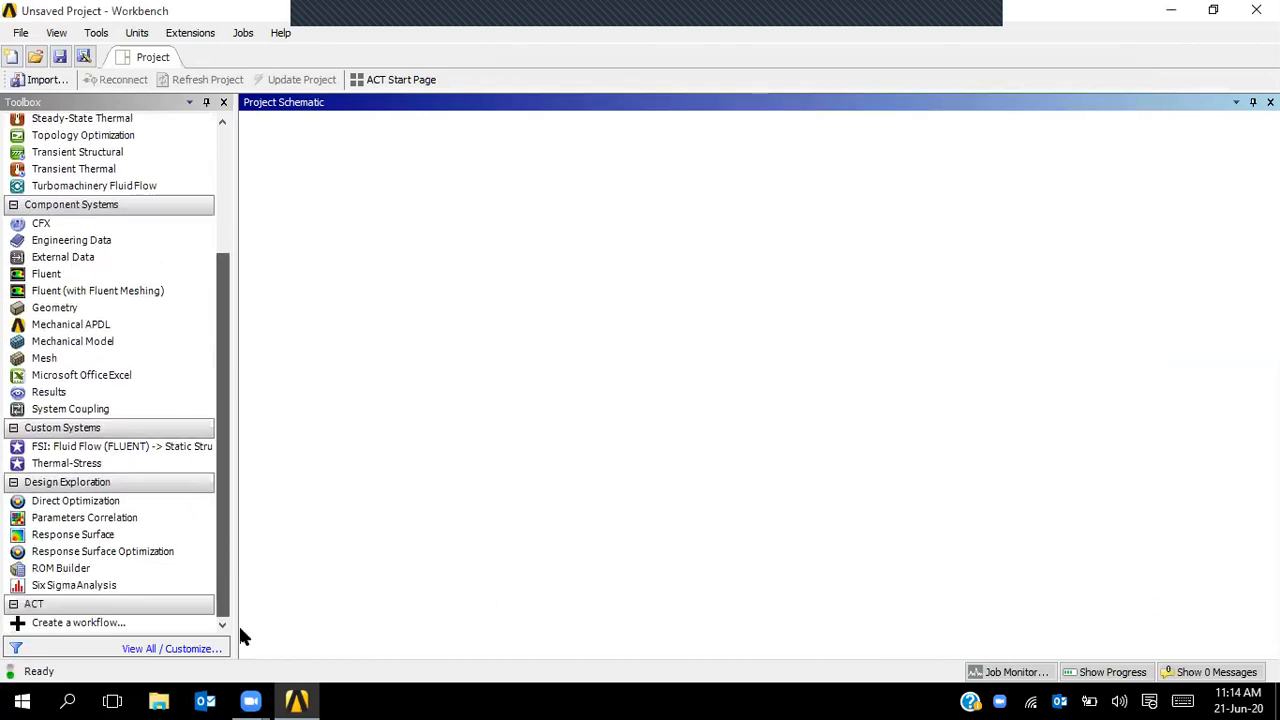
- Reopen Options and browse the Design Exploration sub-pages and the Repository page
left_click(96, 32)
left_click(132, 168)
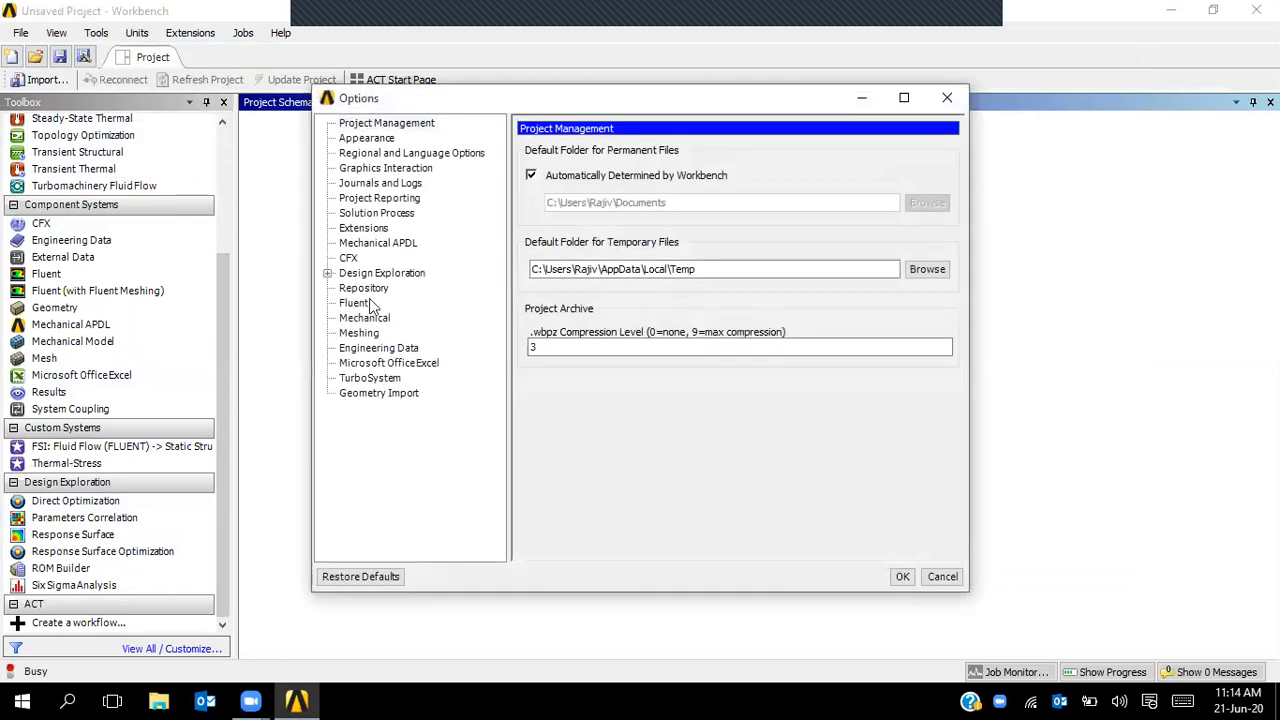
double_click(345, 273)
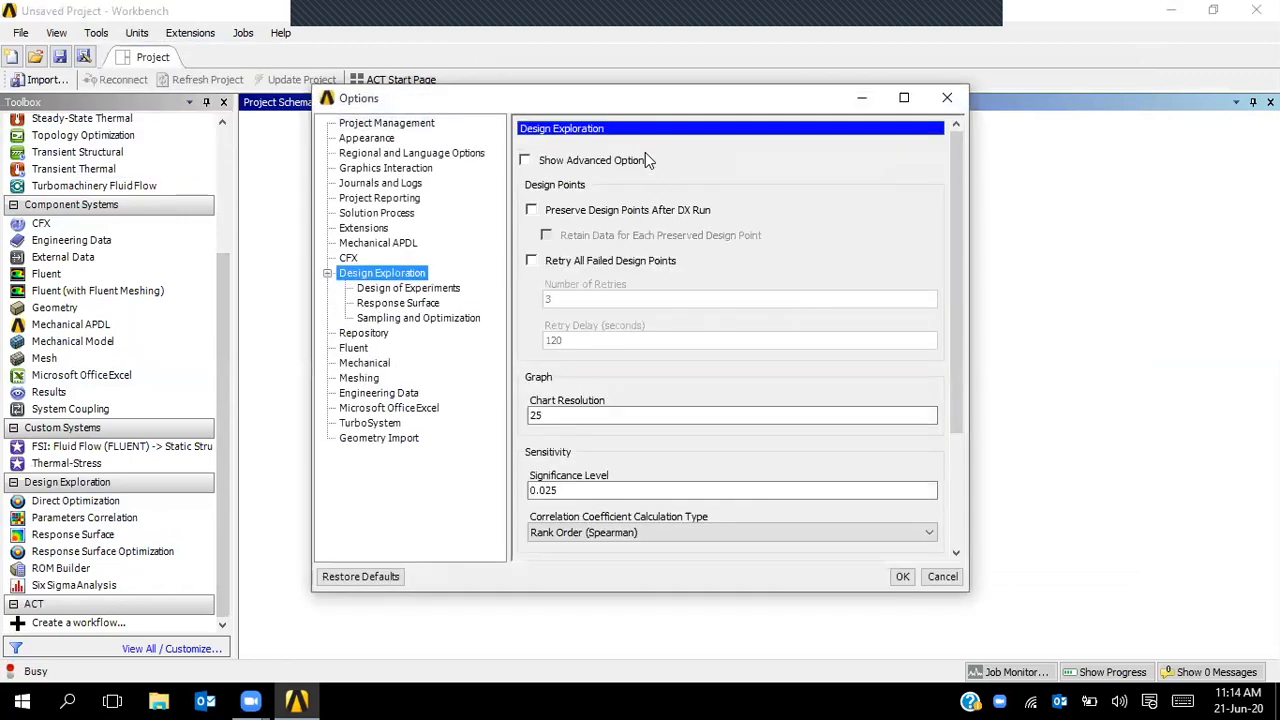
left_click(385, 288)
left_click(398, 303)
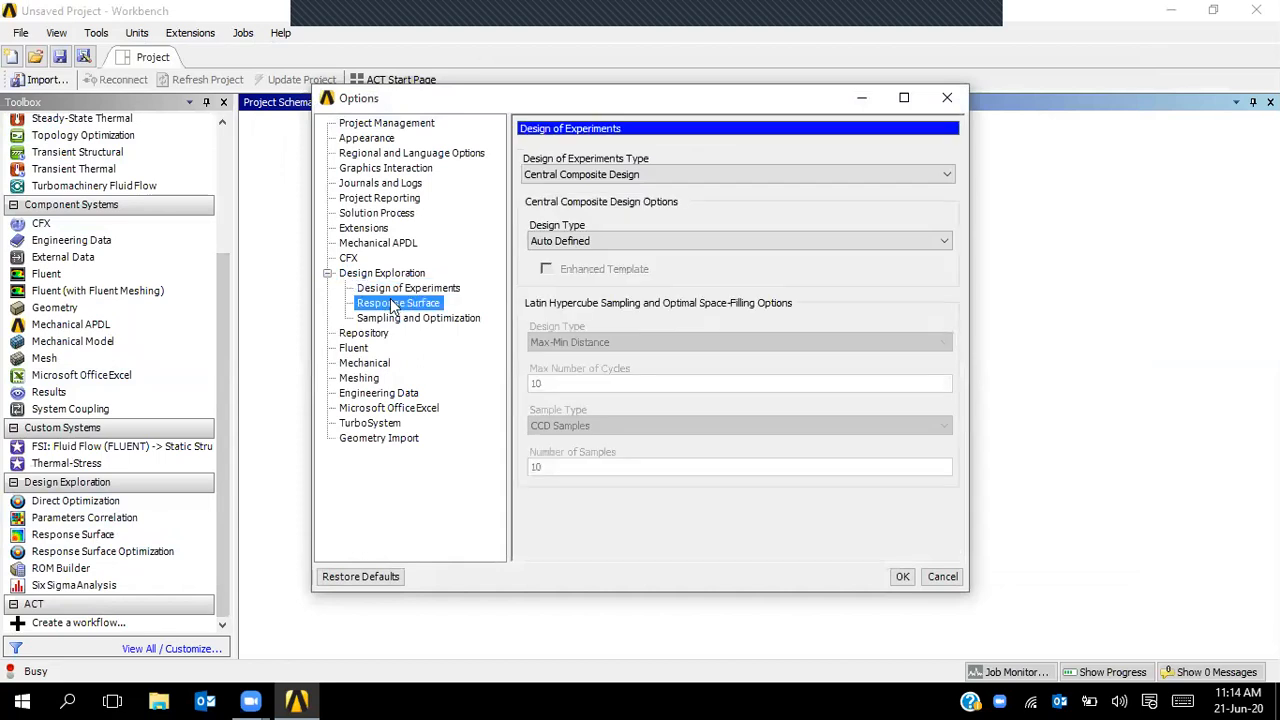
left_click(403, 319)
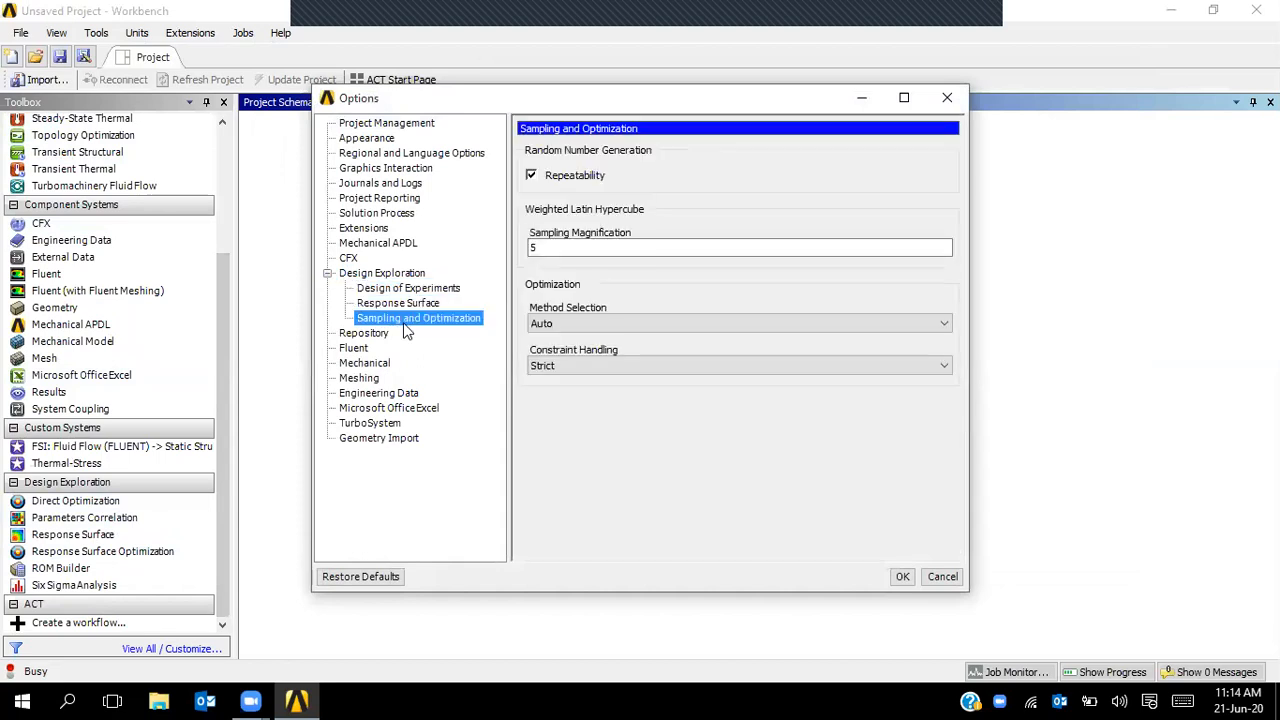
left_click(354, 338)
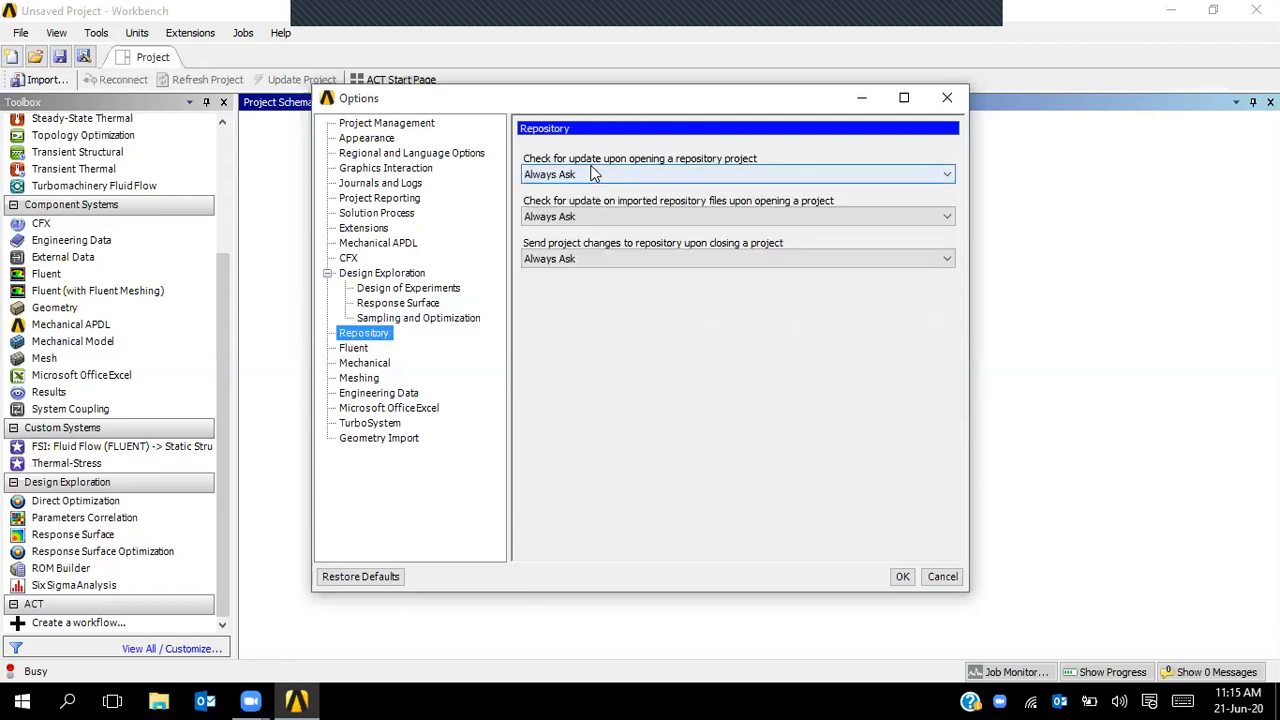
- Browse the Fluent, Mechanical, Meshing, Engineering Data, Microsoft Office Excel and TurboSystem pages
left_click(354, 349)
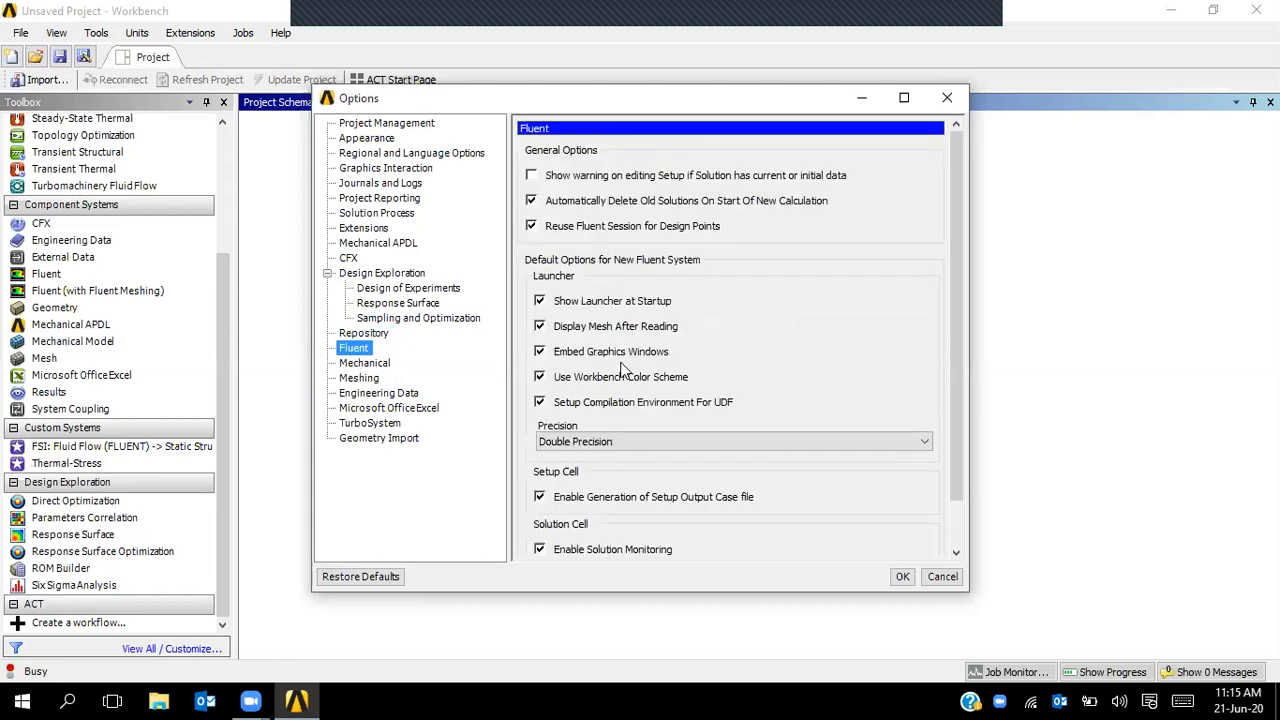
left_click(366, 364)
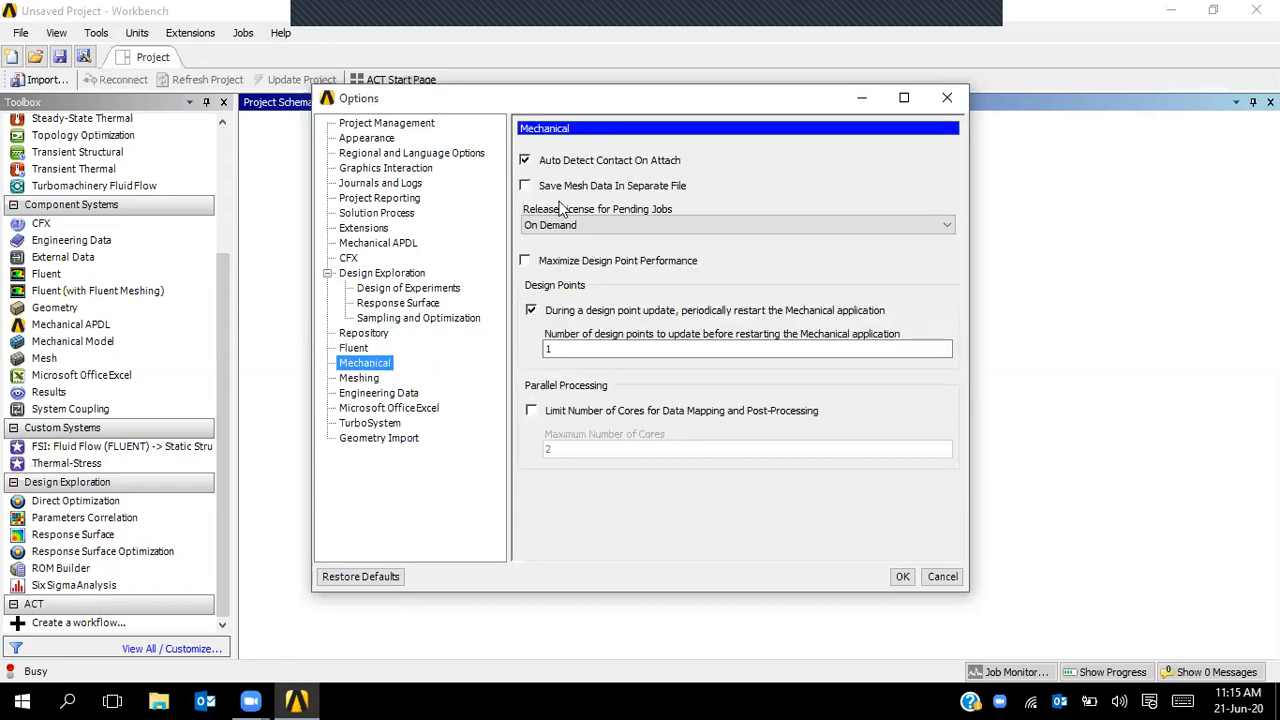
left_click(368, 378)
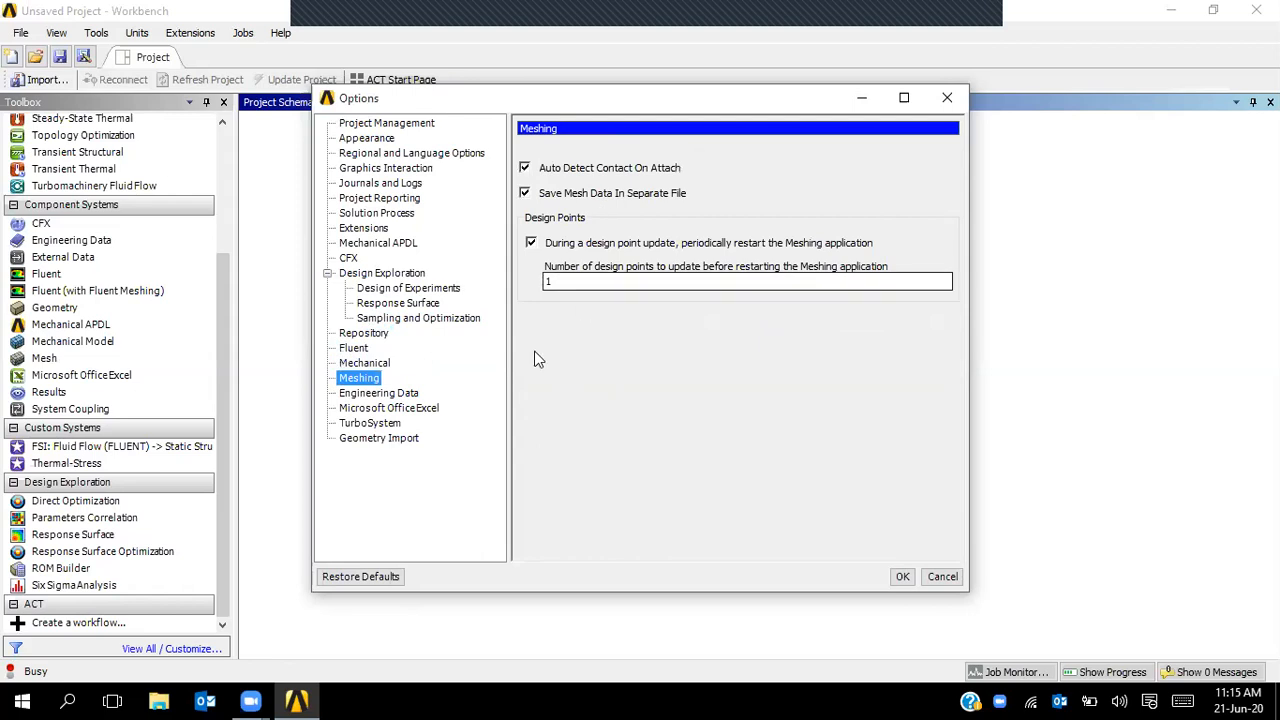
left_click(376, 397)
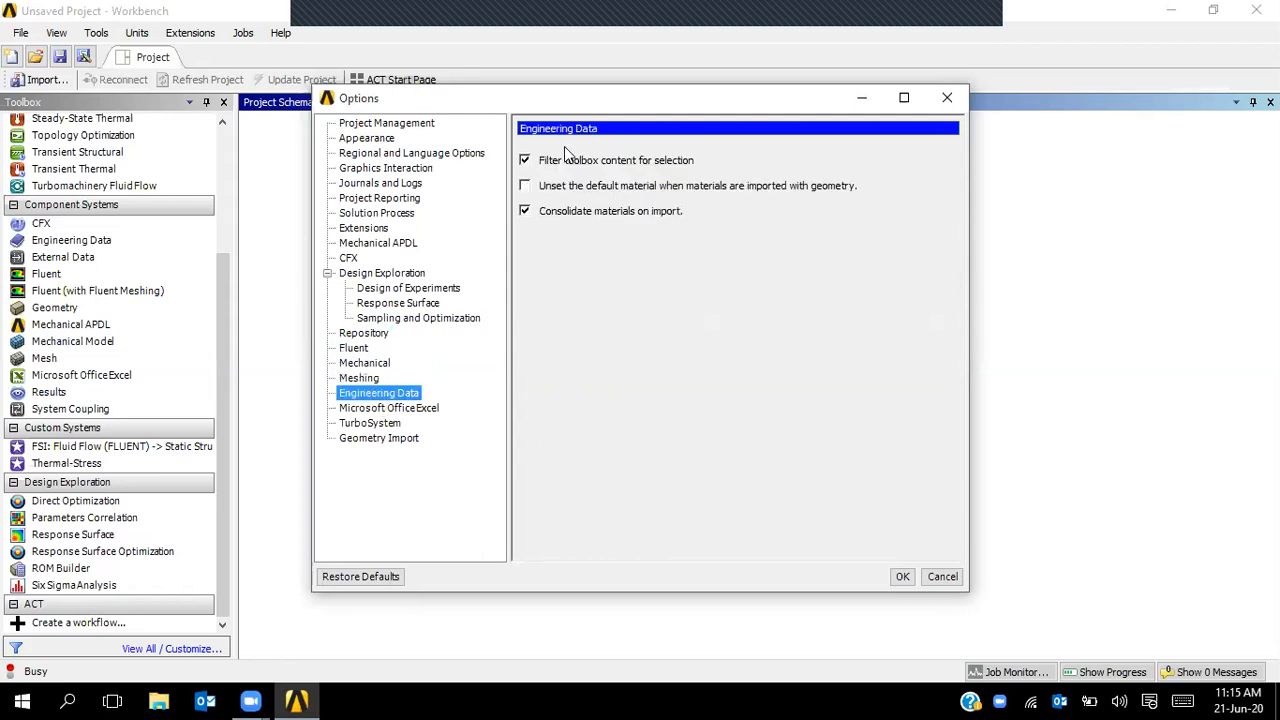
left_click(412, 409)
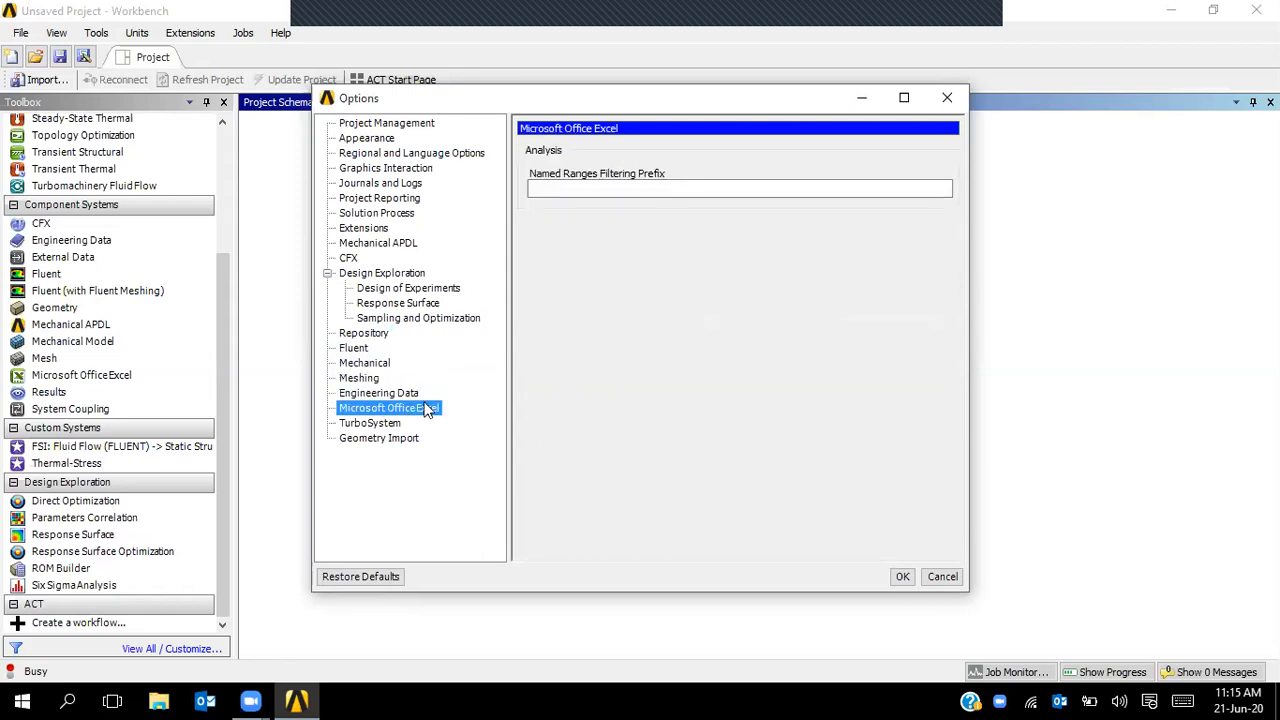
left_click(372, 423)
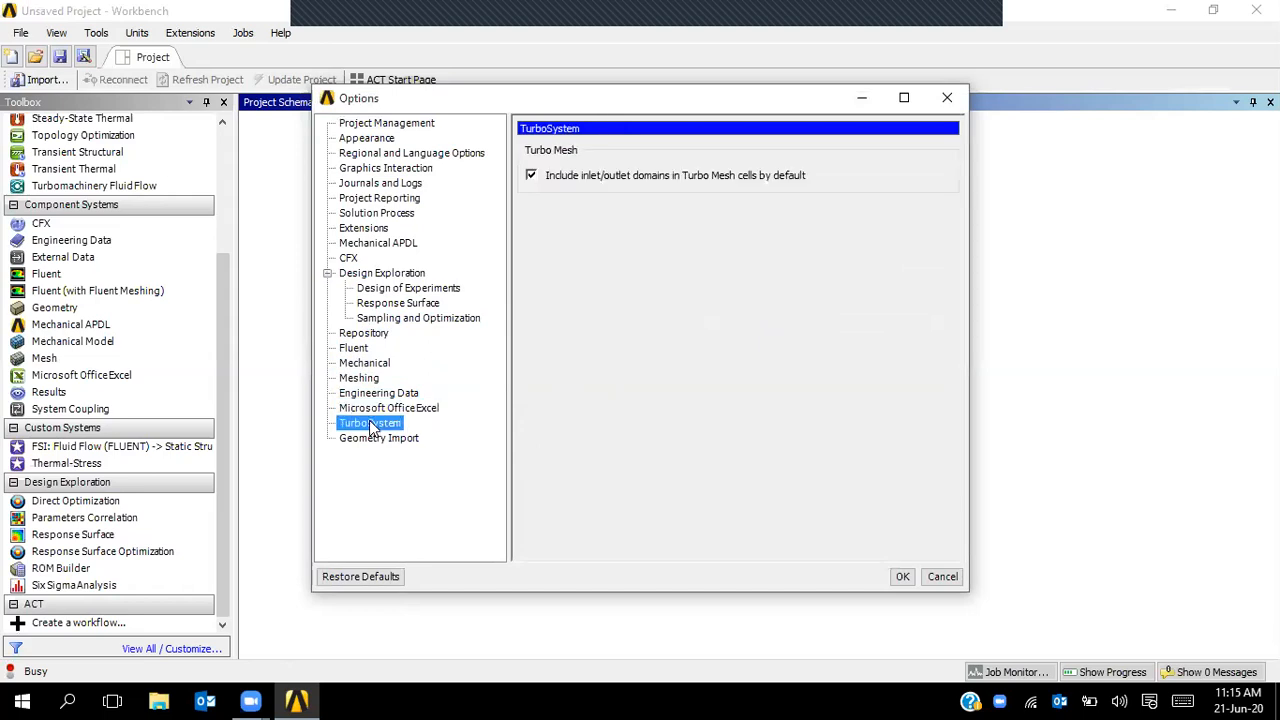
- On Geometry Import, keep DesignModeler and Release licensing, and enable Stitch Surfaces and Clean Geometry
left_click(372, 440)
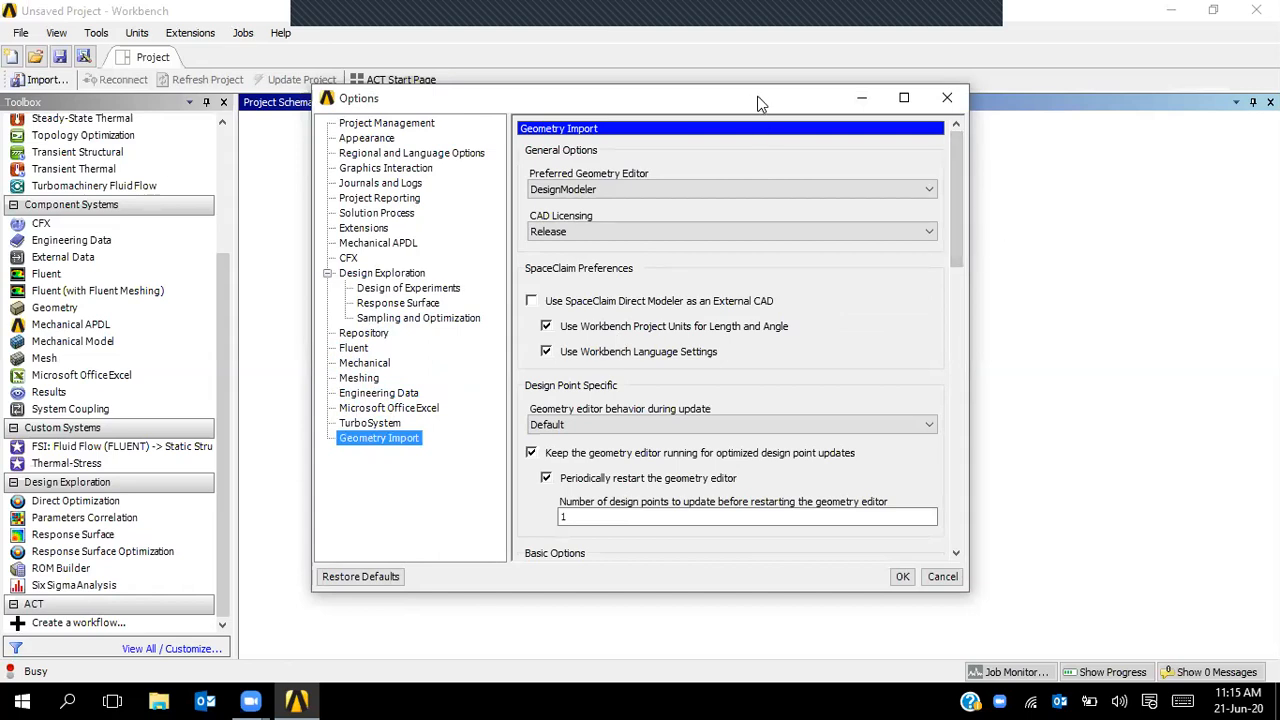
left_click_drag(758, 103, 1007, 110)
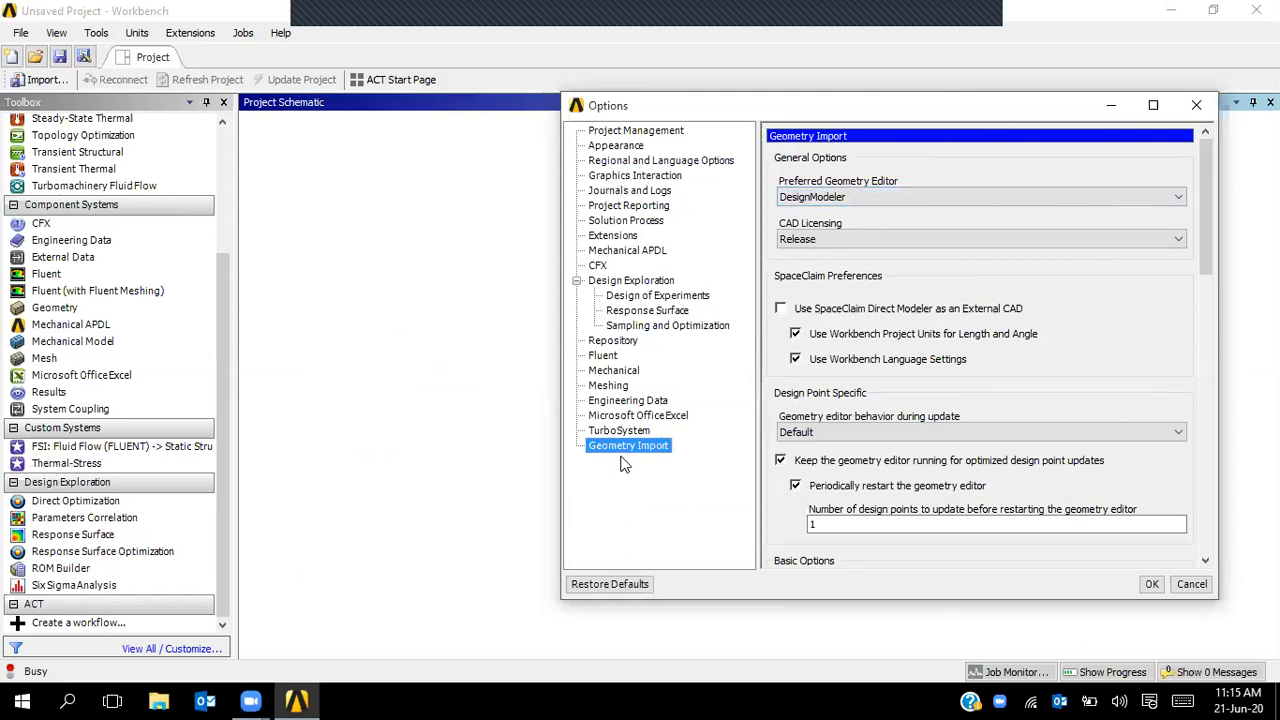
left_click(797, 203)
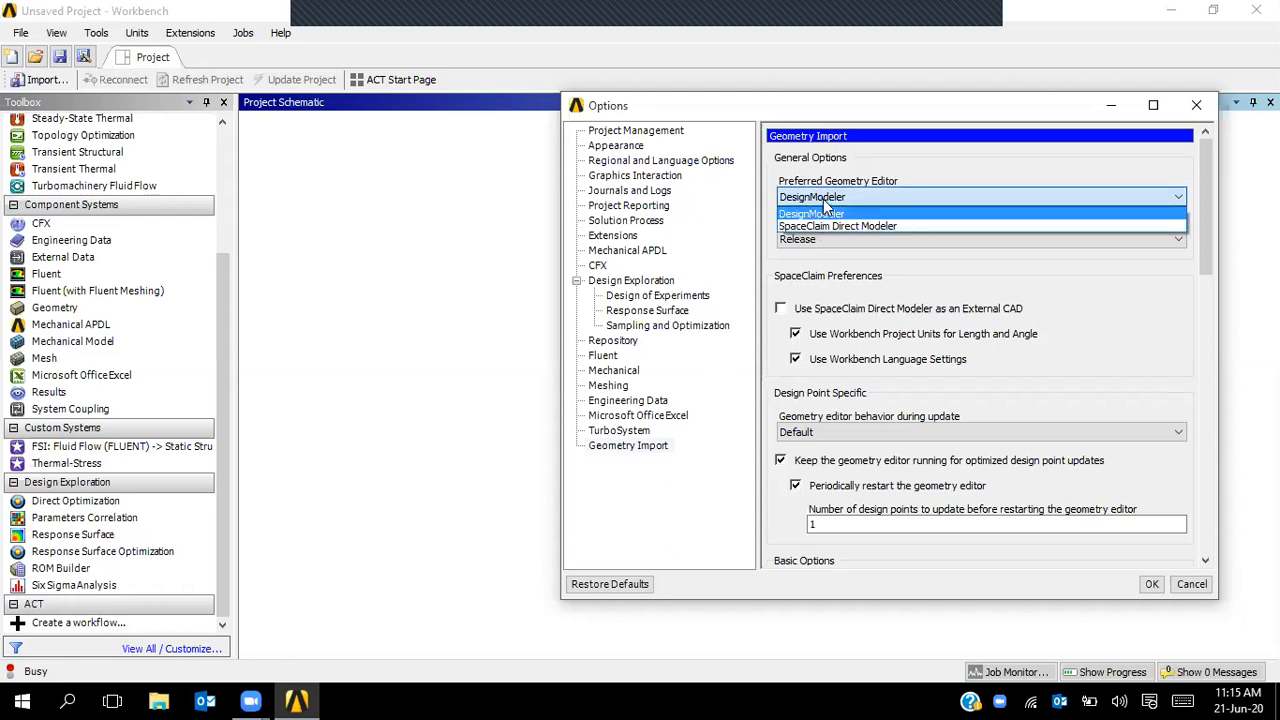
left_click(824, 204)
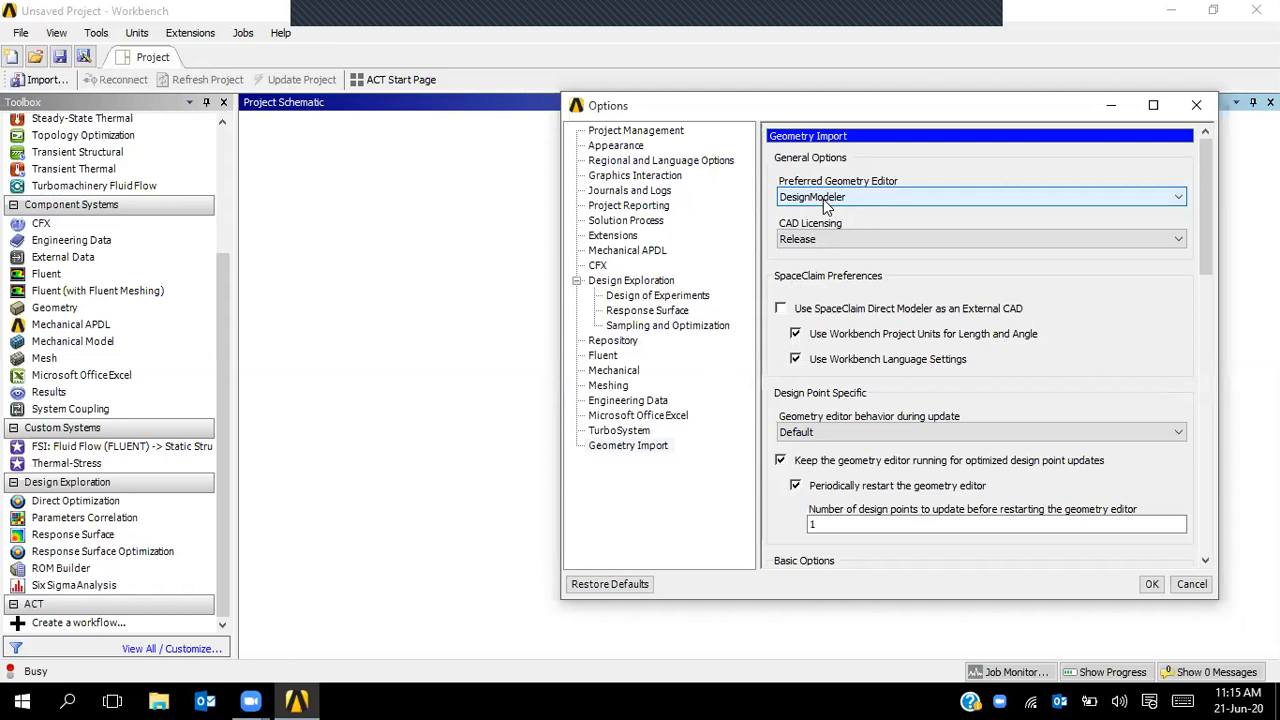
left_click(862, 244)
left_click(862, 244)
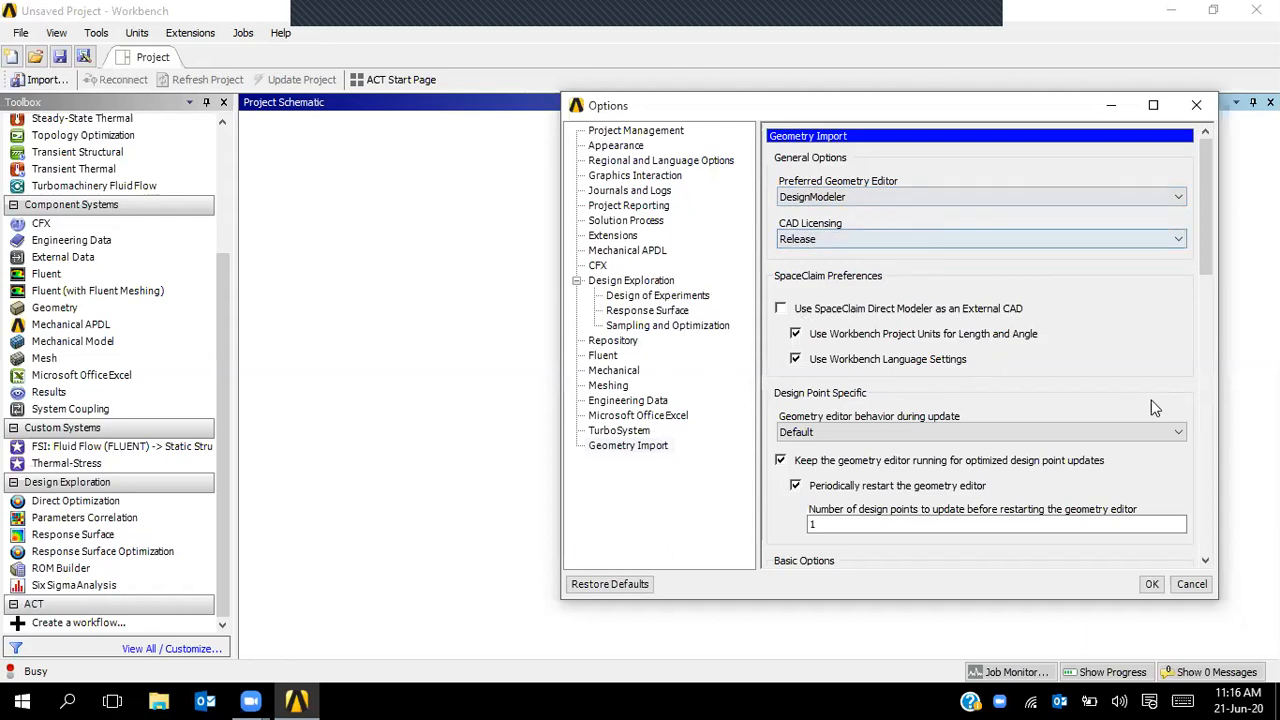
left_click_drag(1205, 247, 1170, 538)
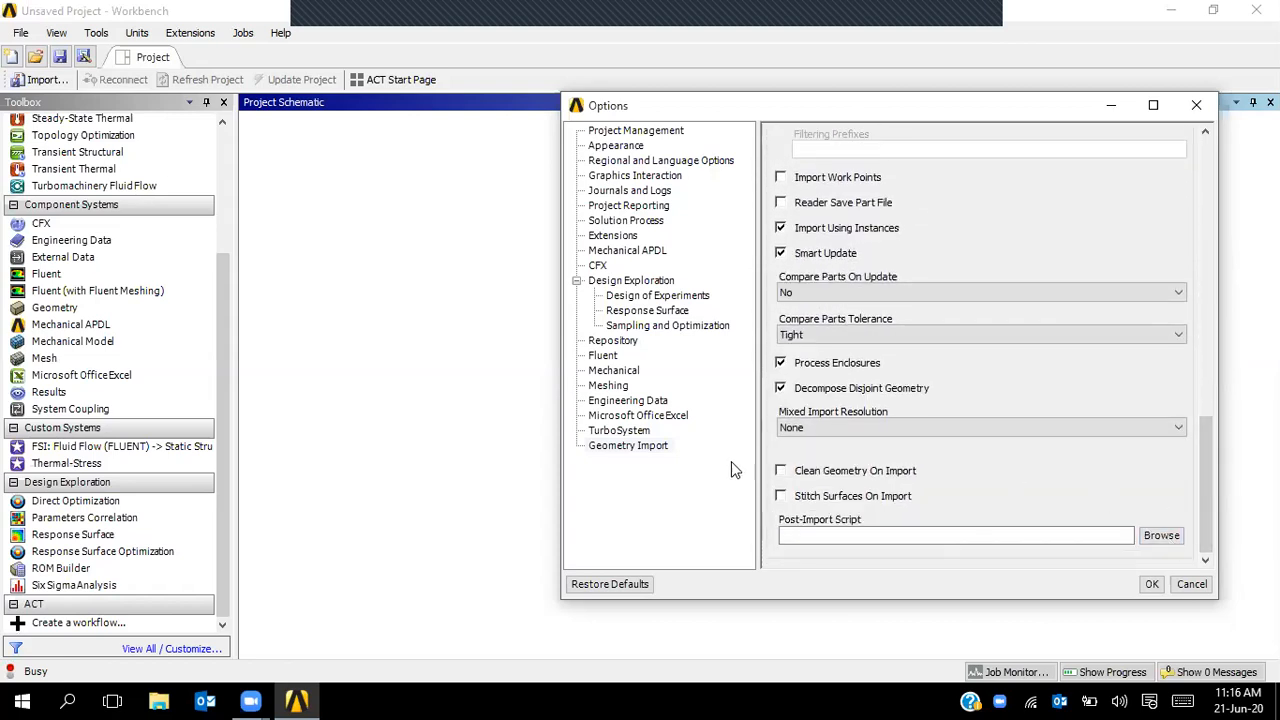
left_click(783, 497)
left_click(781, 472)
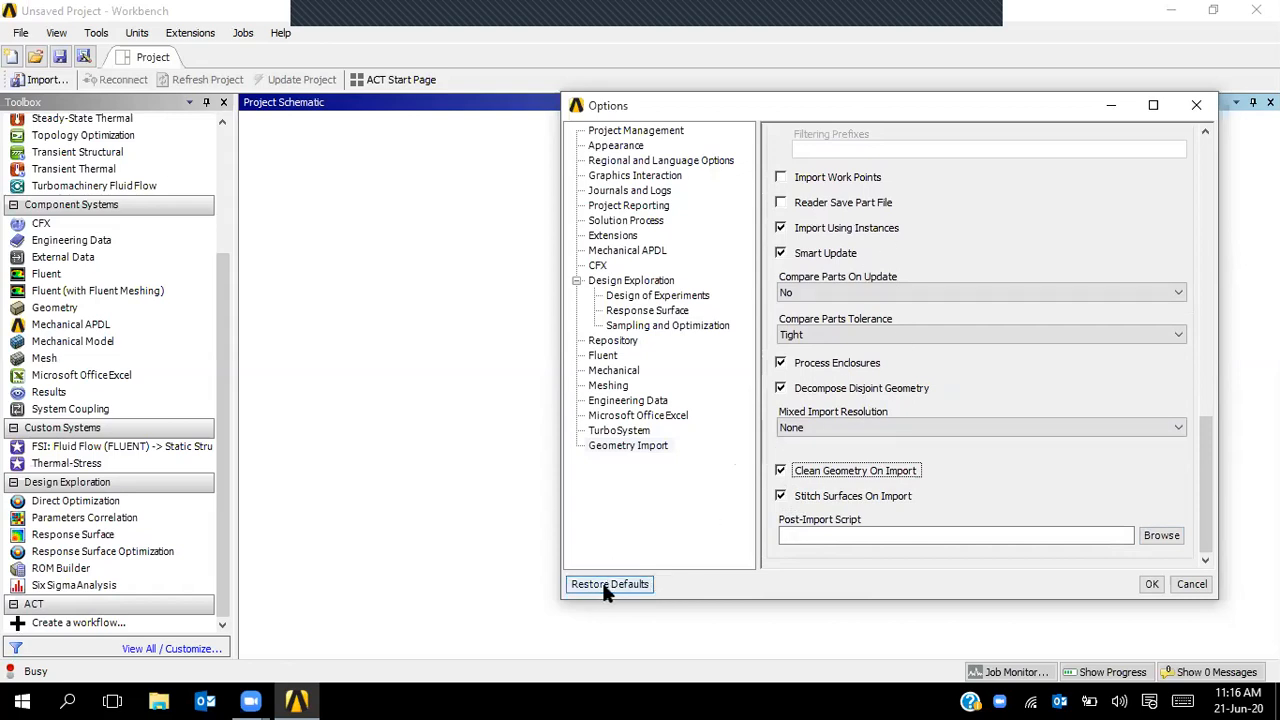
left_click(1151, 585)
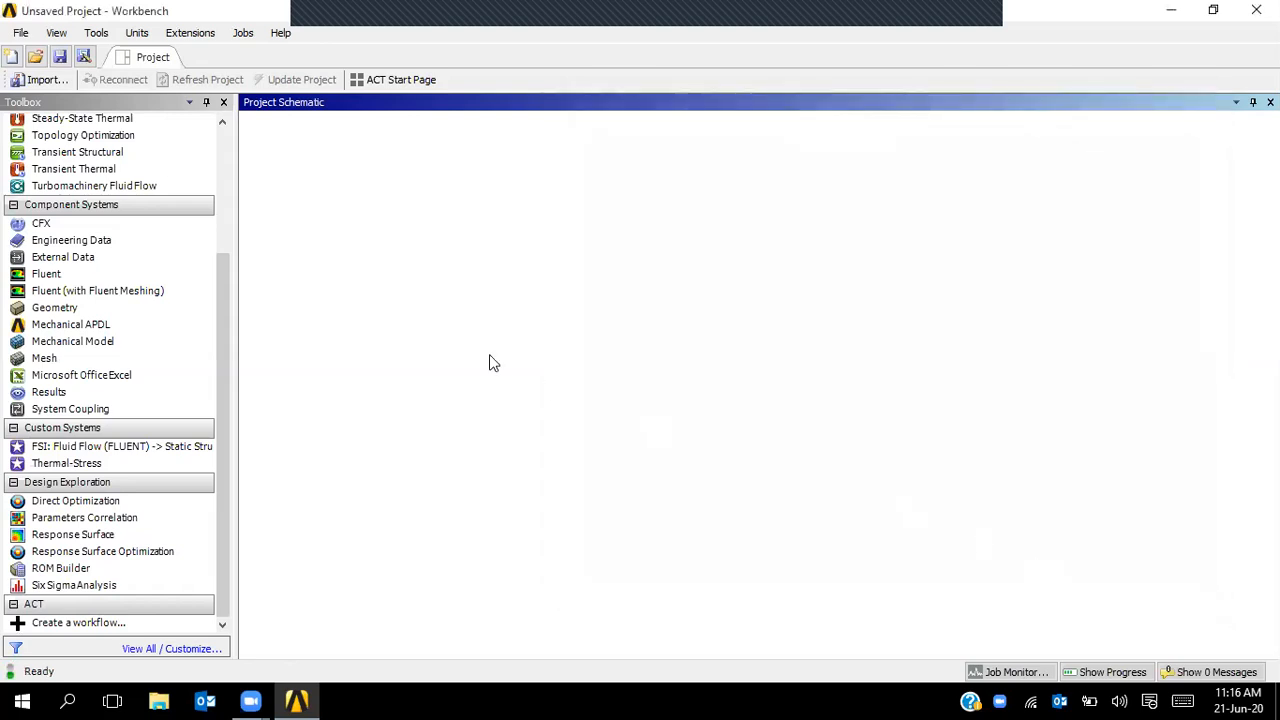
- Glance at the Tools menu, then set Units to Display Values in Project Units
left_click(108, 35)
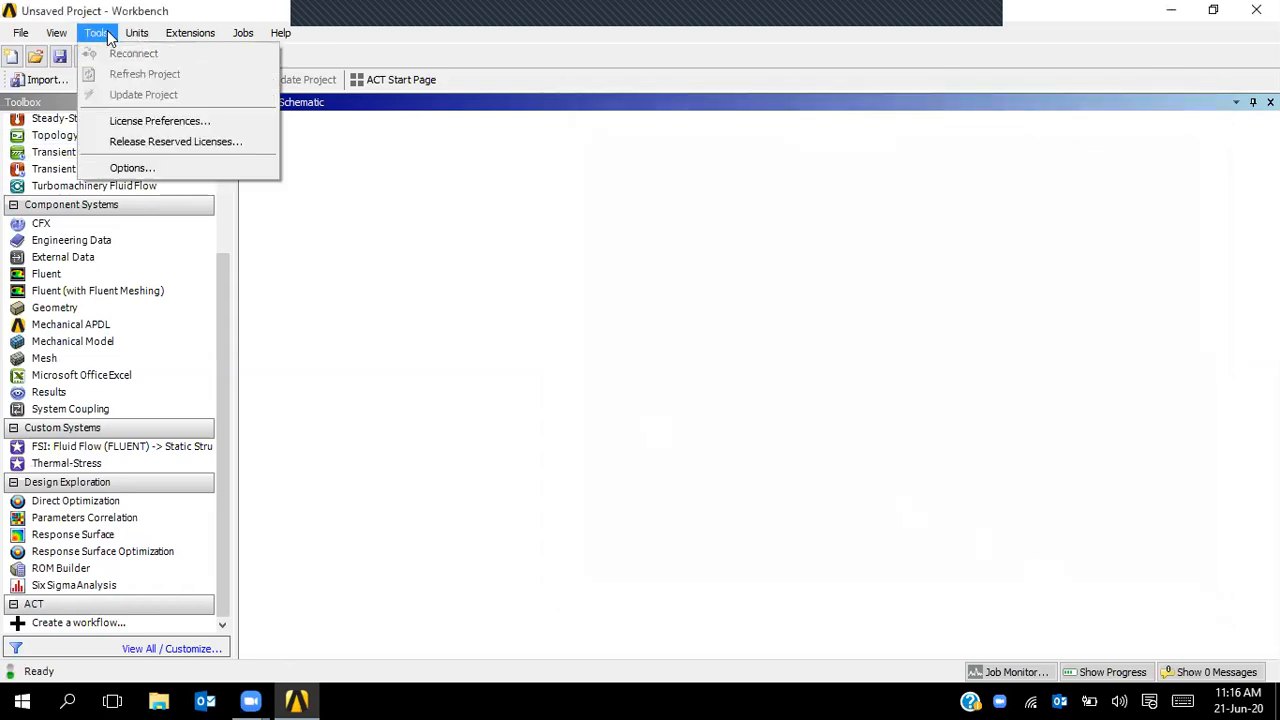
left_click(108, 36)
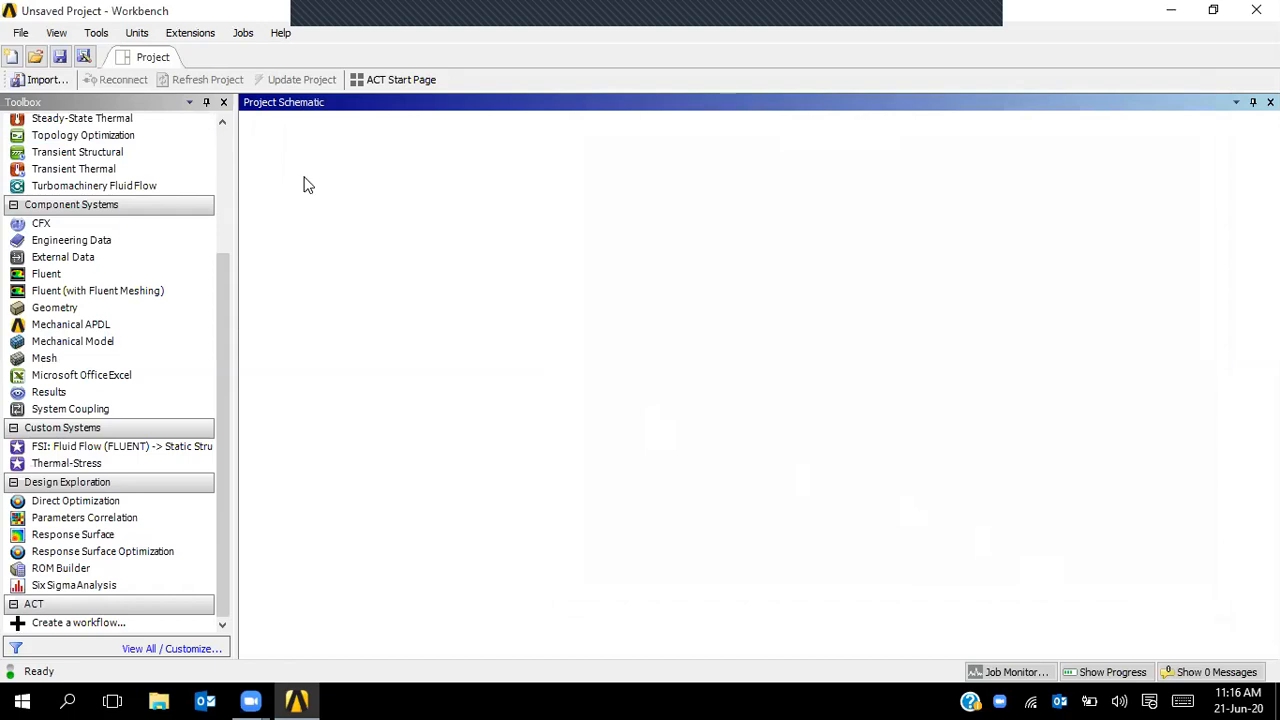
left_click(136, 34)
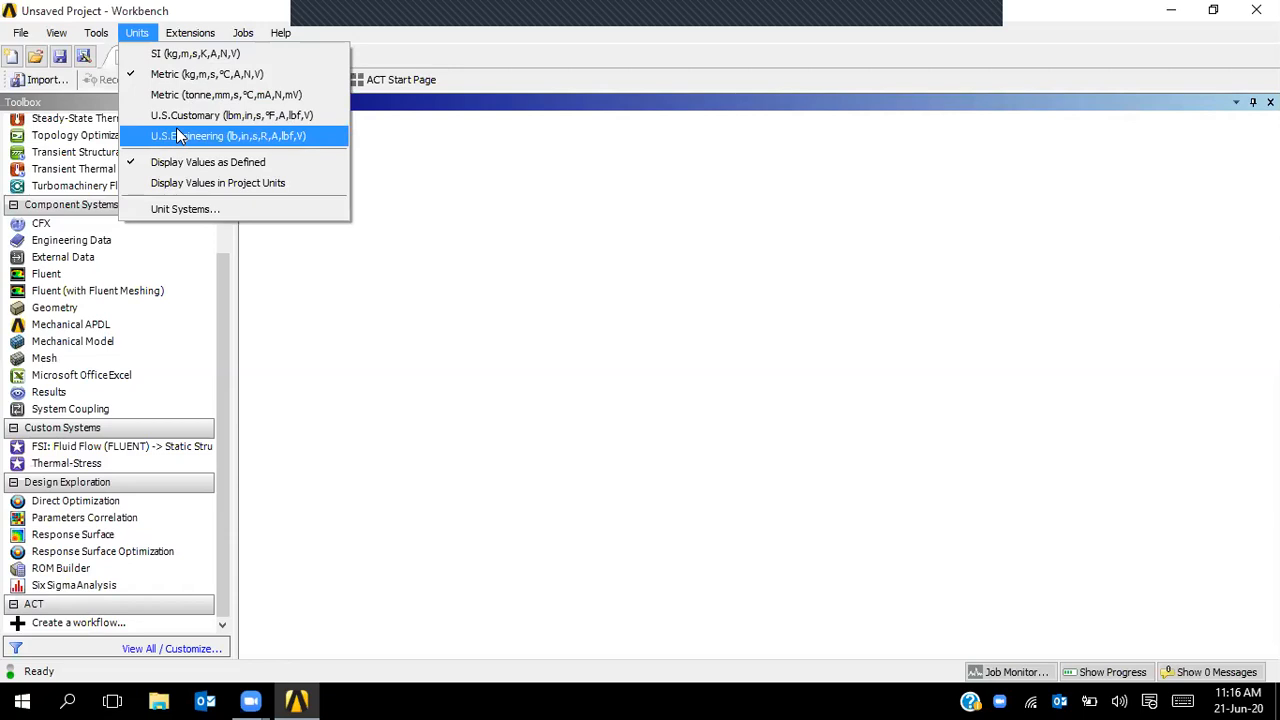
left_click(195, 182)
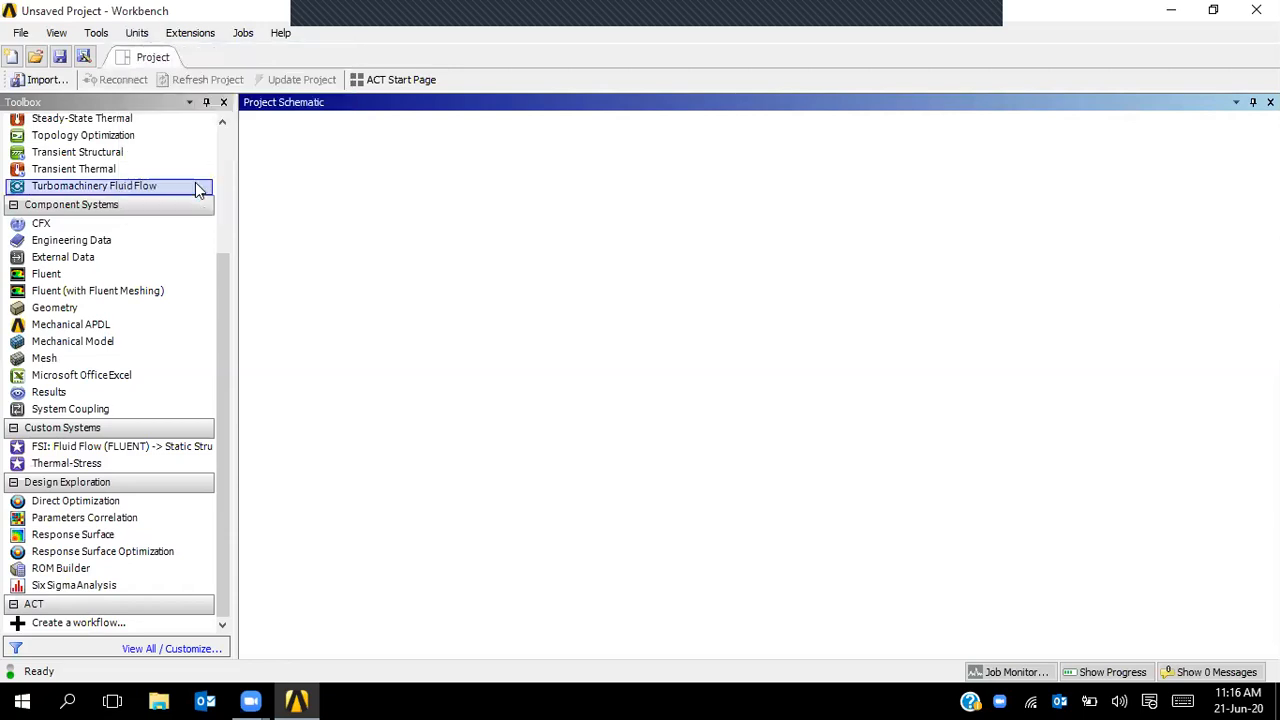
- Switch units back to Display Values as Defined and open the Unit Systems dialog
left_click(98, 32)
mouse_move(178, 40)
mouse_move(137, 33)
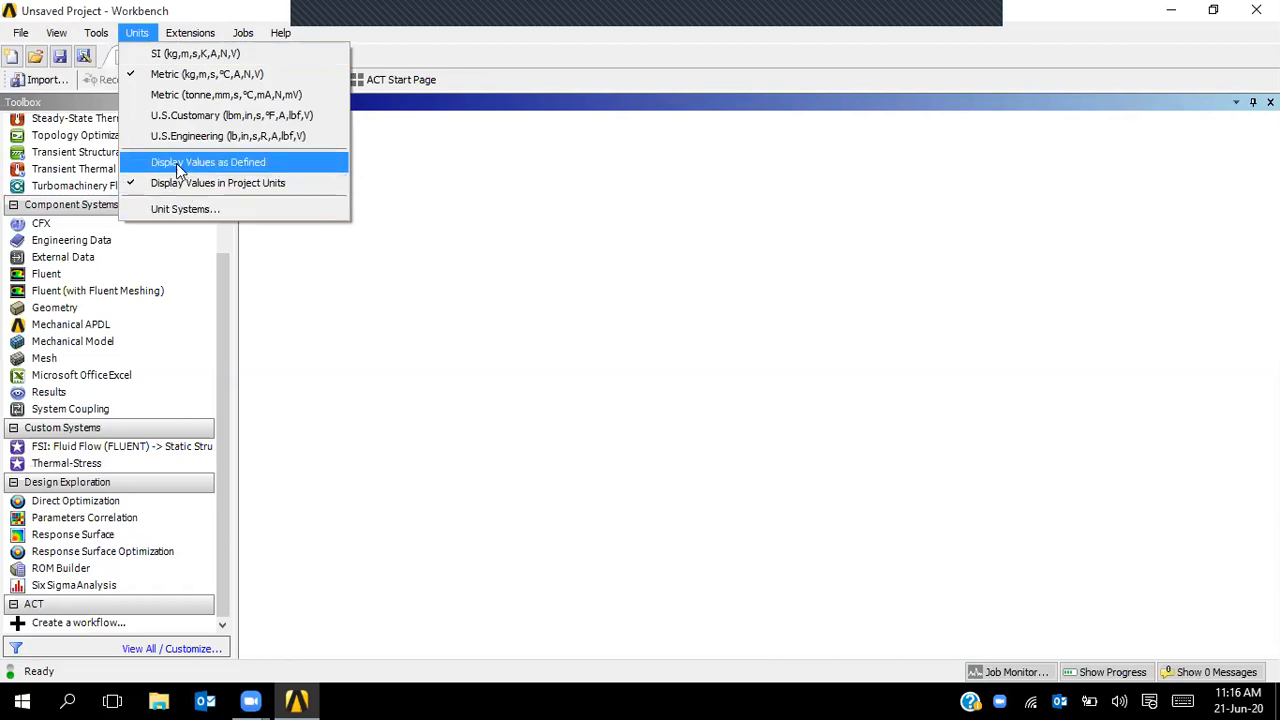
left_click(176, 163)
left_click(137, 33)
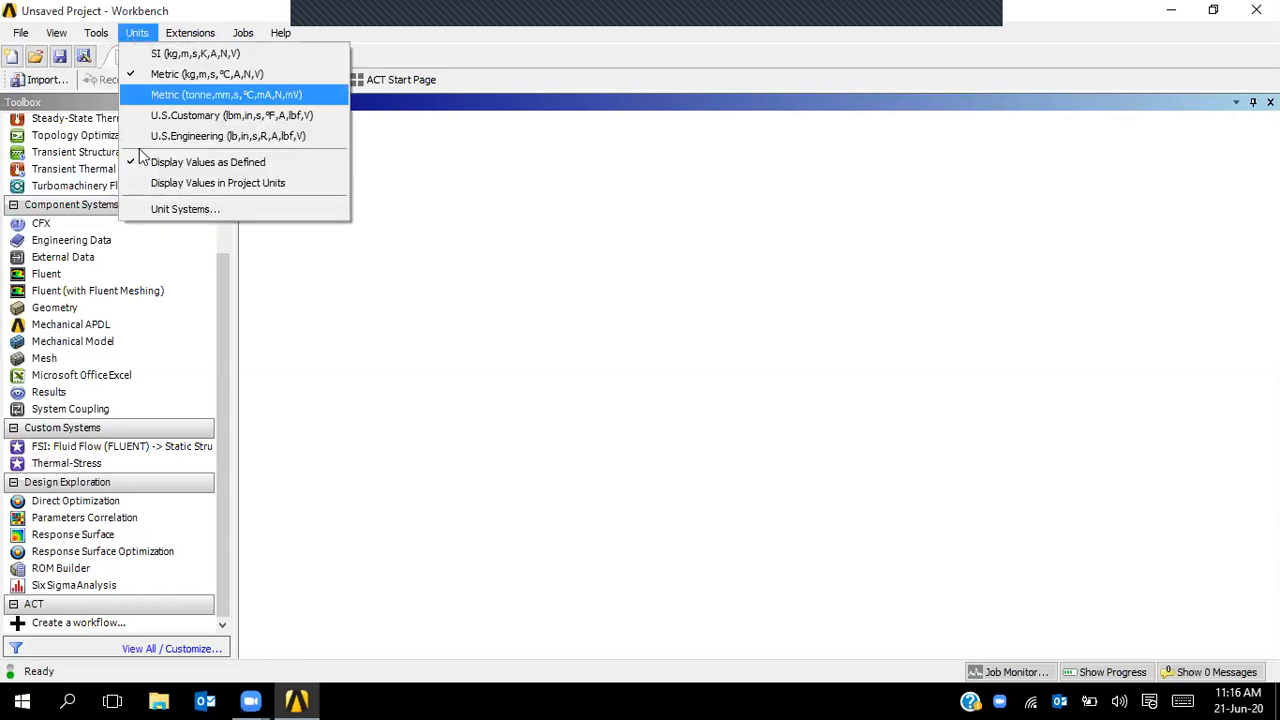
left_click(180, 210)
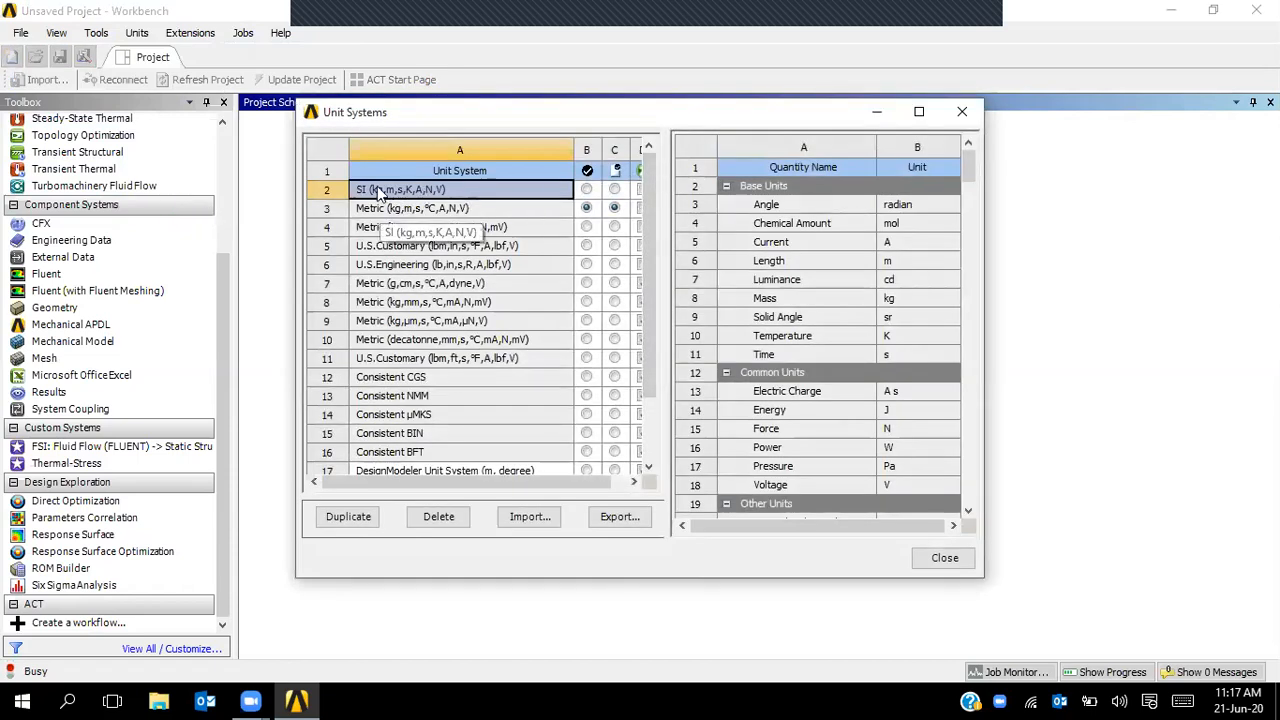
left_click(405, 378)
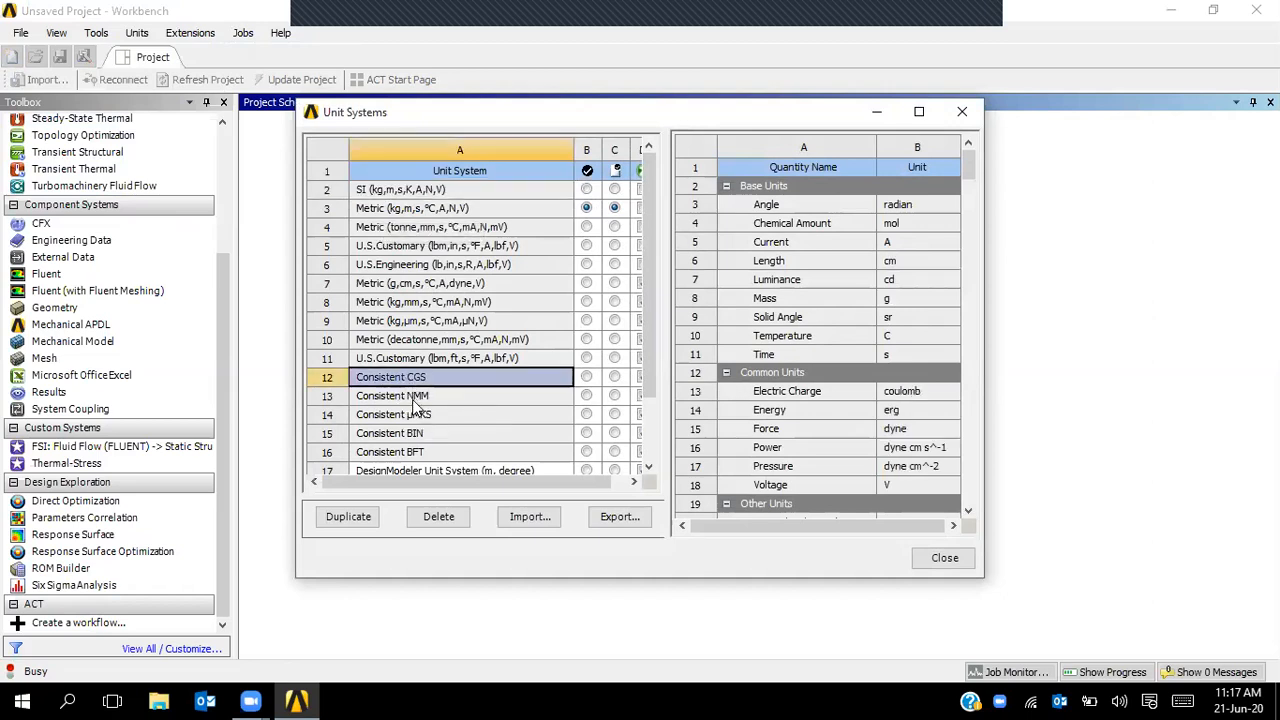
left_click(415, 400)
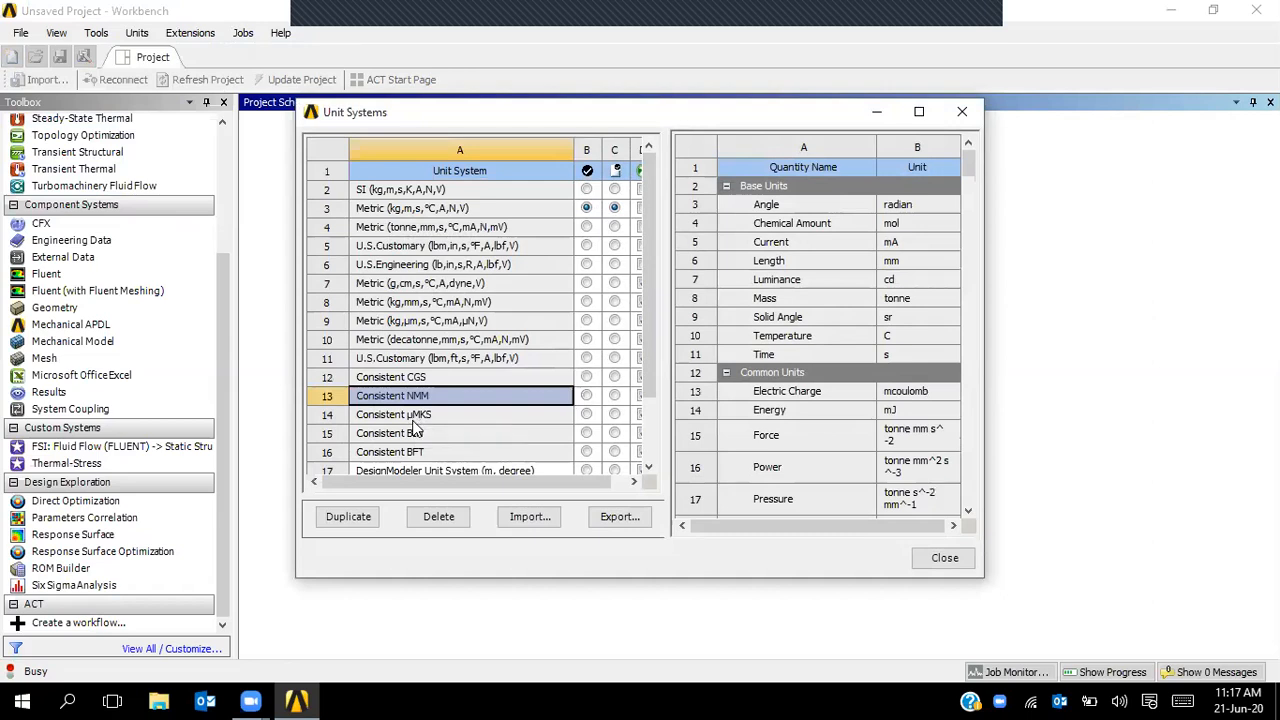
left_click(444, 414)
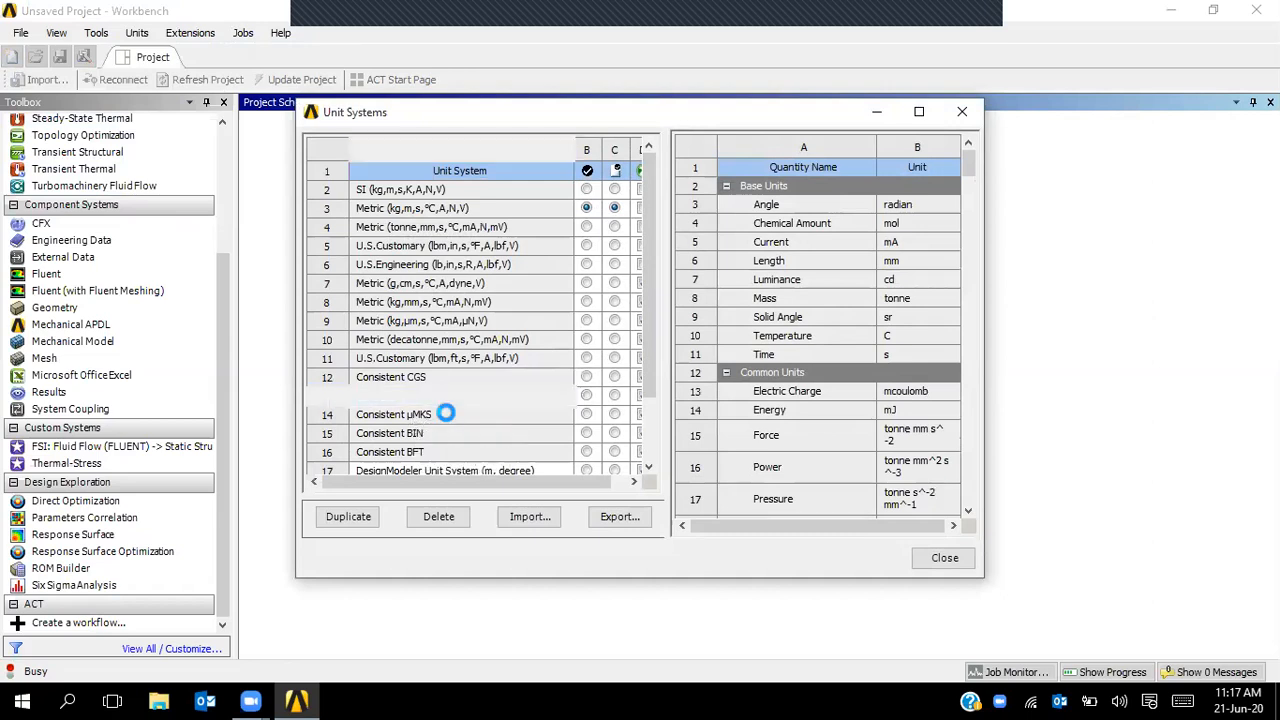
left_click(440, 433)
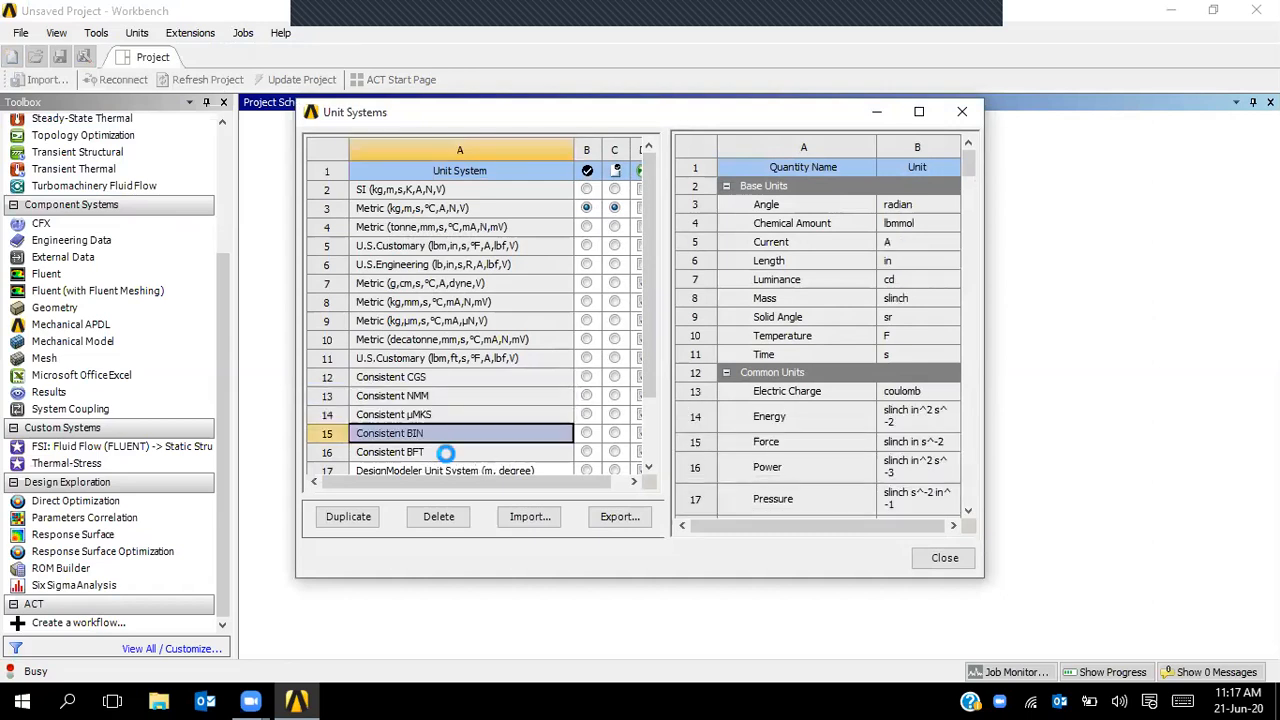
left_click(446, 452)
scroll(650, 365, "down", 1)
left_click_drag(650, 365, 643, 433)
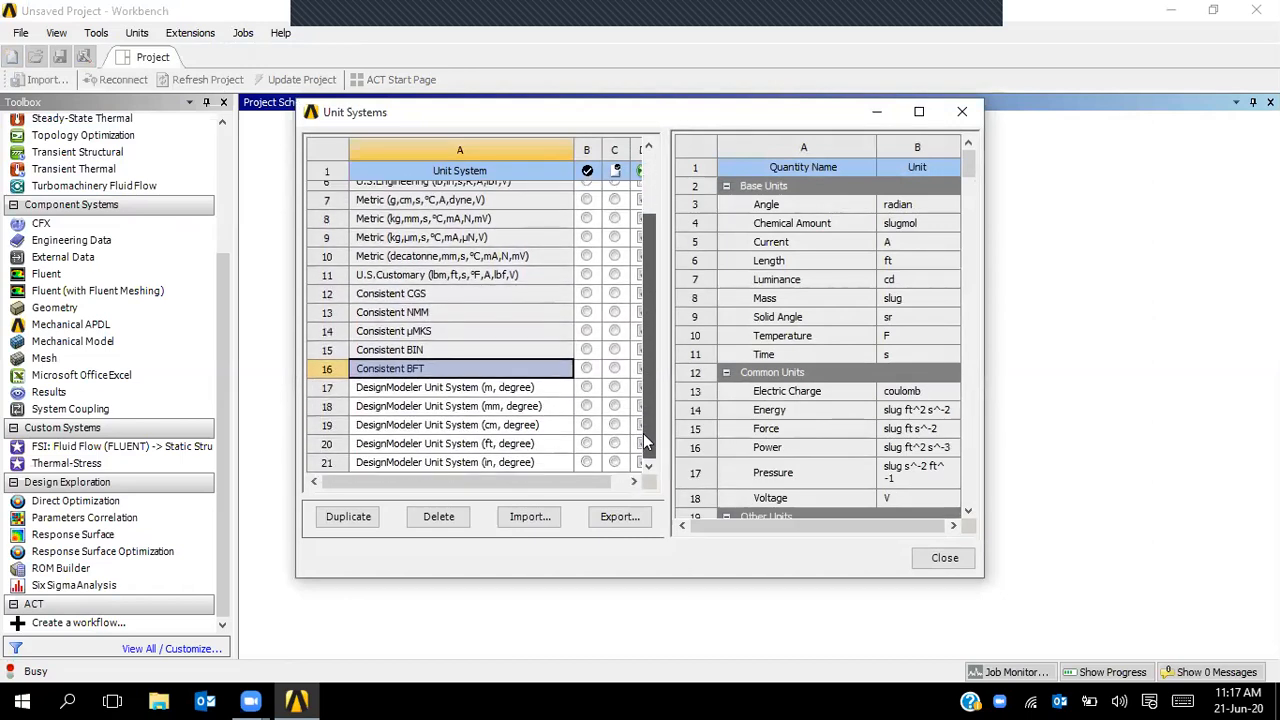
left_click(490, 447)
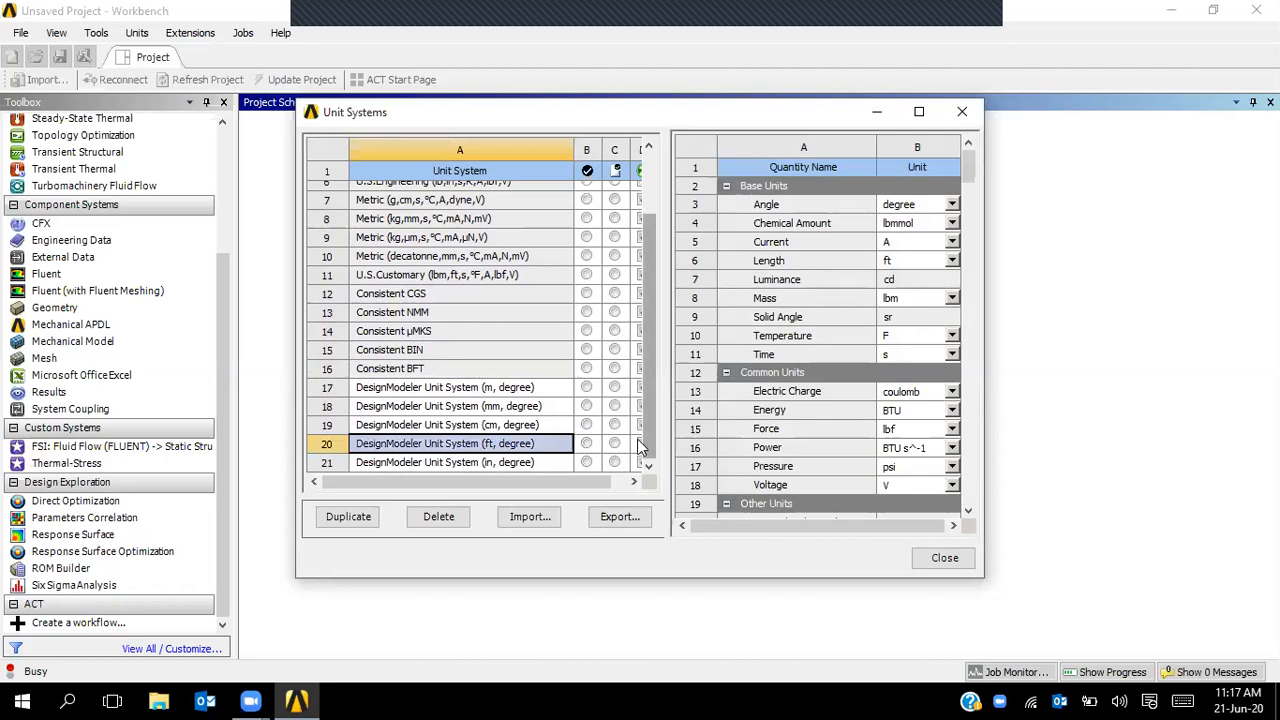
scroll(645, 443, "up", 2)
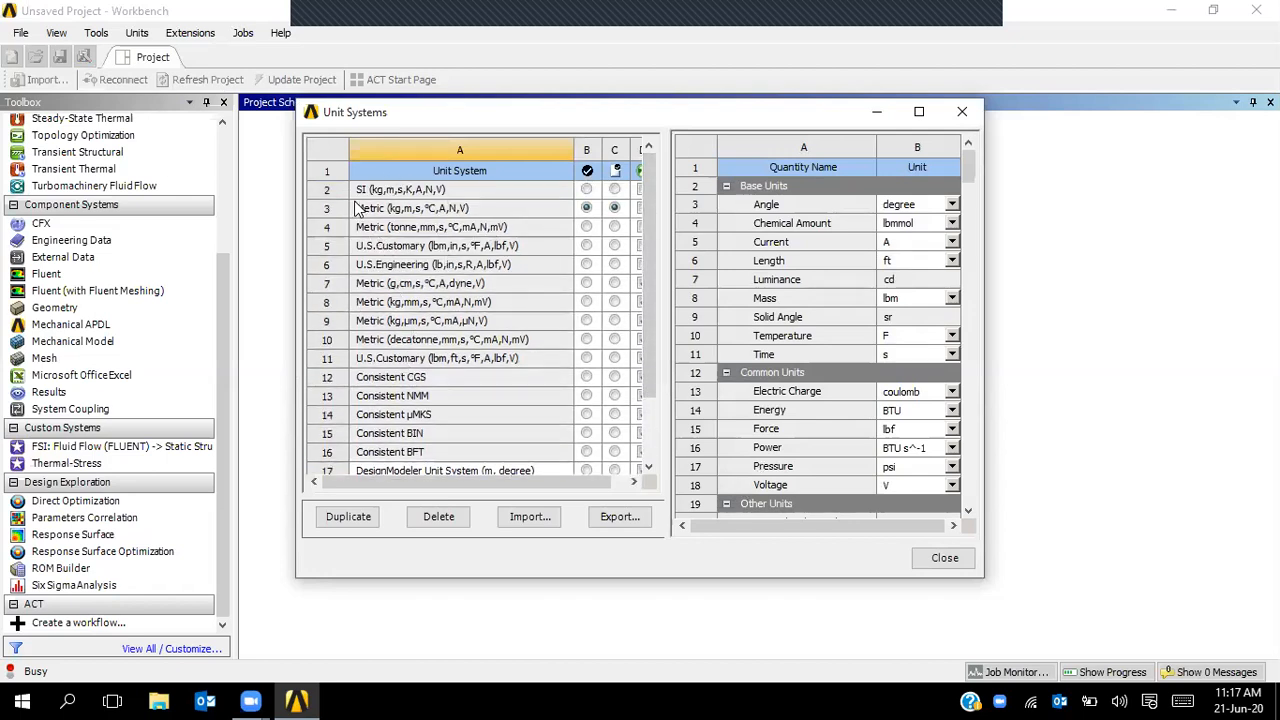
left_click(446, 193)
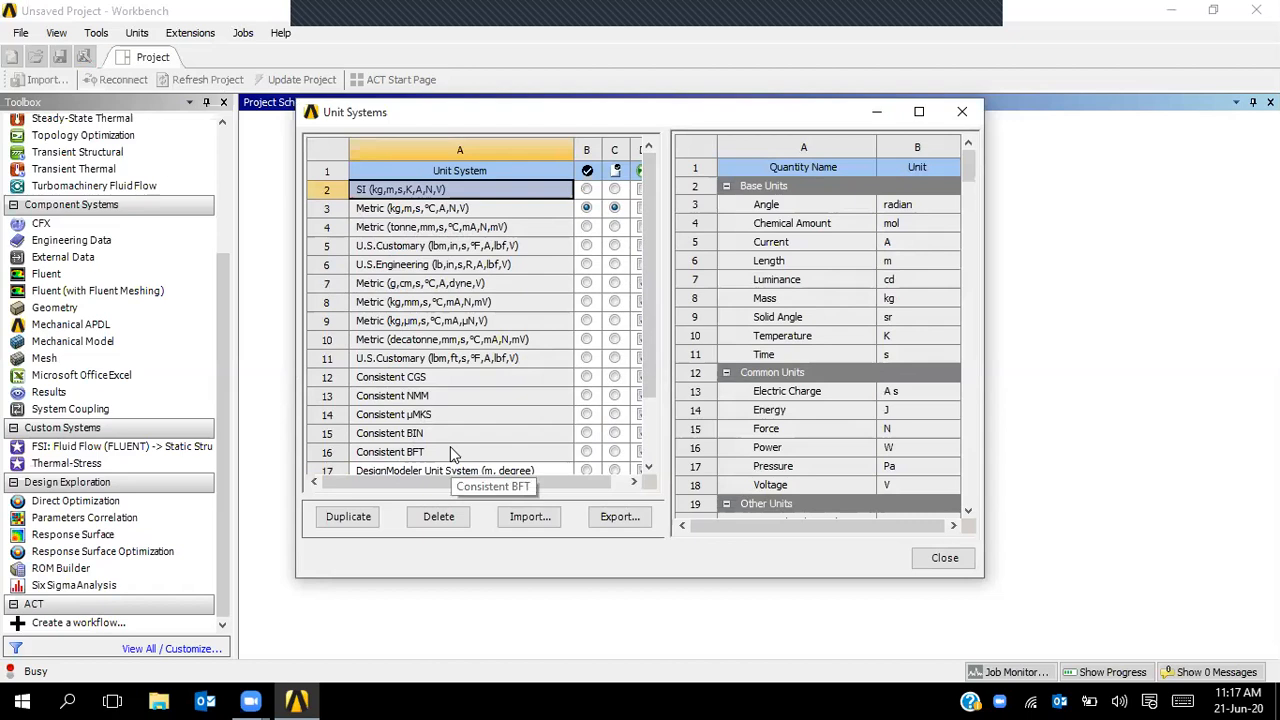
- Back out of importing a Units xml file and close the Unit Systems dialog
left_click(529, 517)
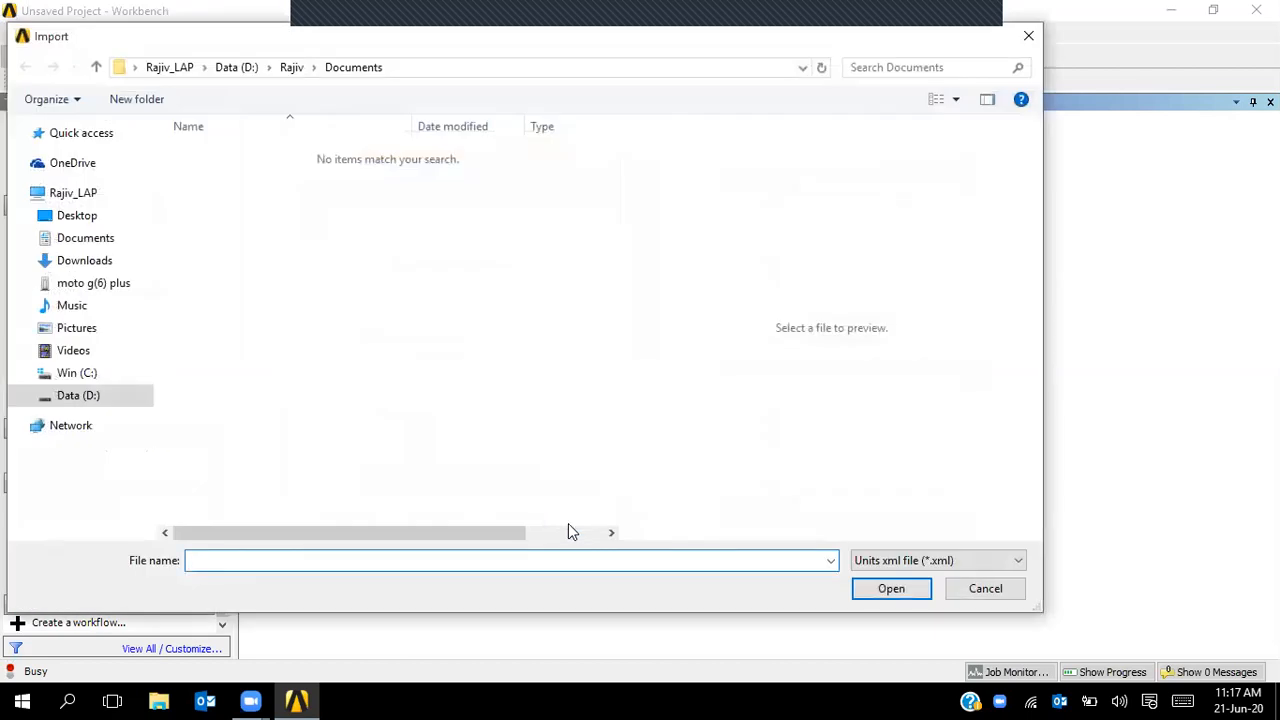
left_click(938, 563)
left_click(940, 562)
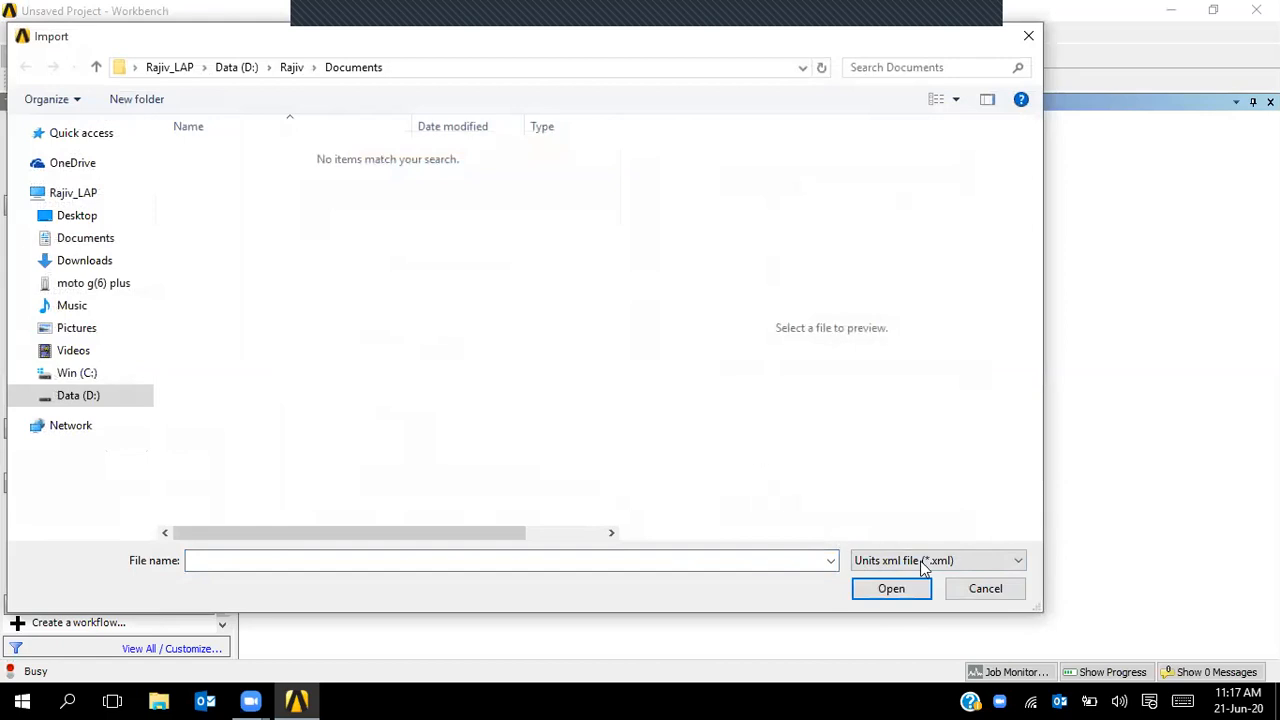
left_click(978, 596)
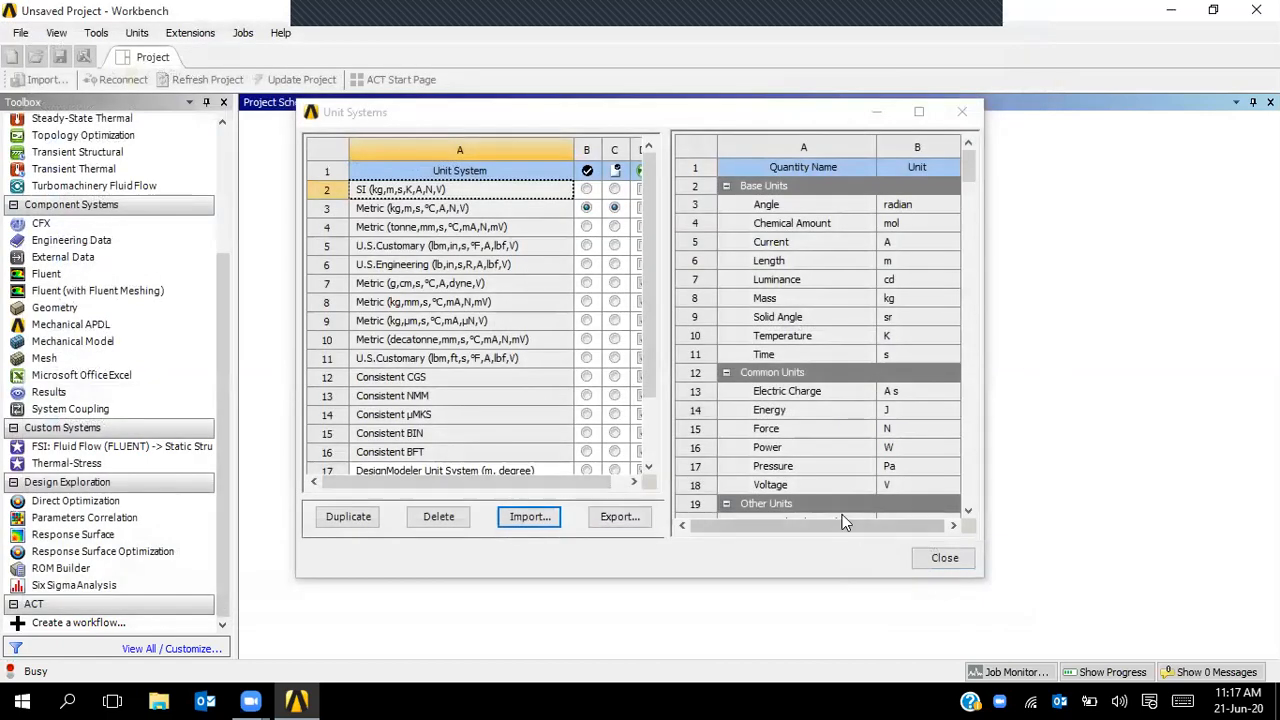
left_click(942, 557)
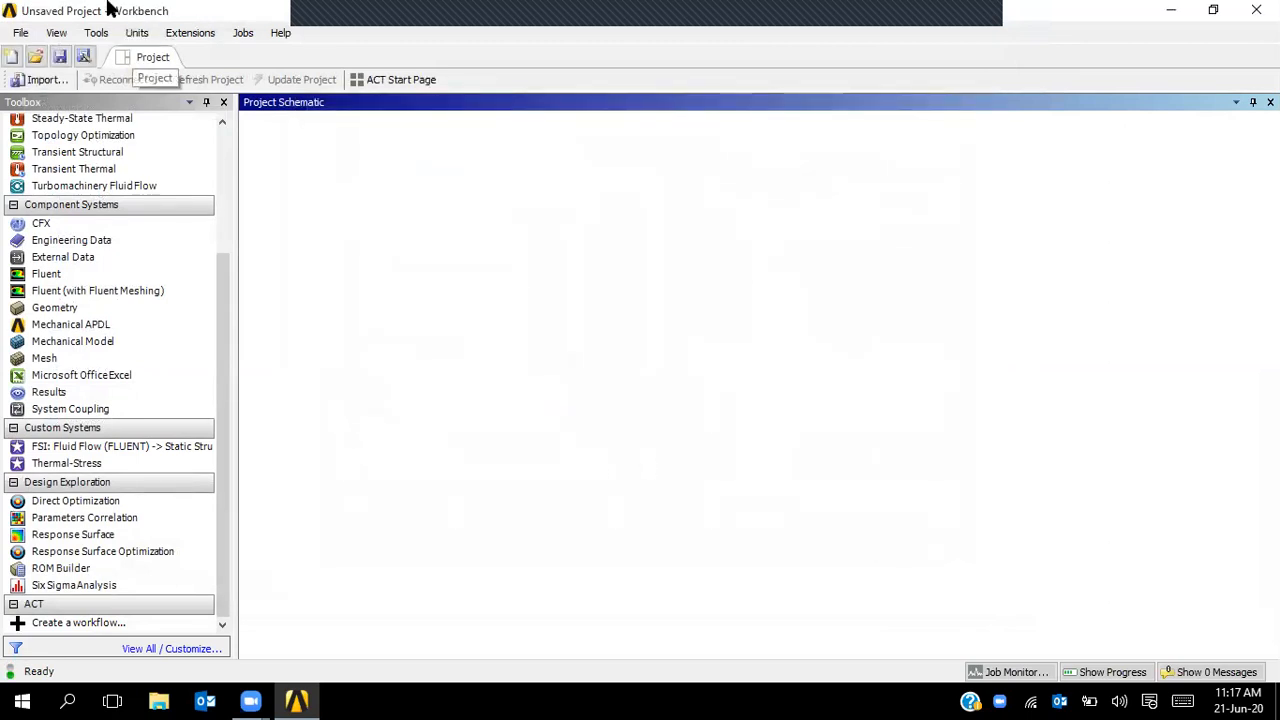
- Cancel Install Extension without picking a .wbex file, then bring up the Jobs menu
scroll(225, 163, "up", 4)
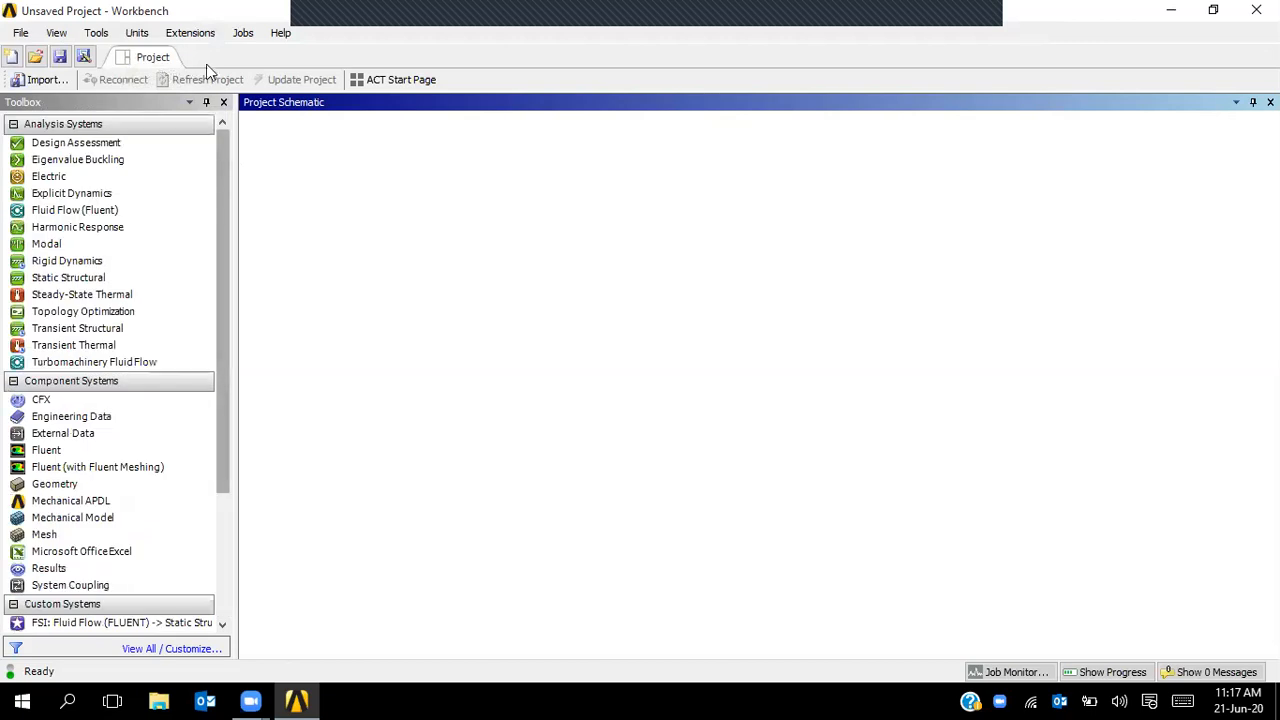
left_click(189, 33)
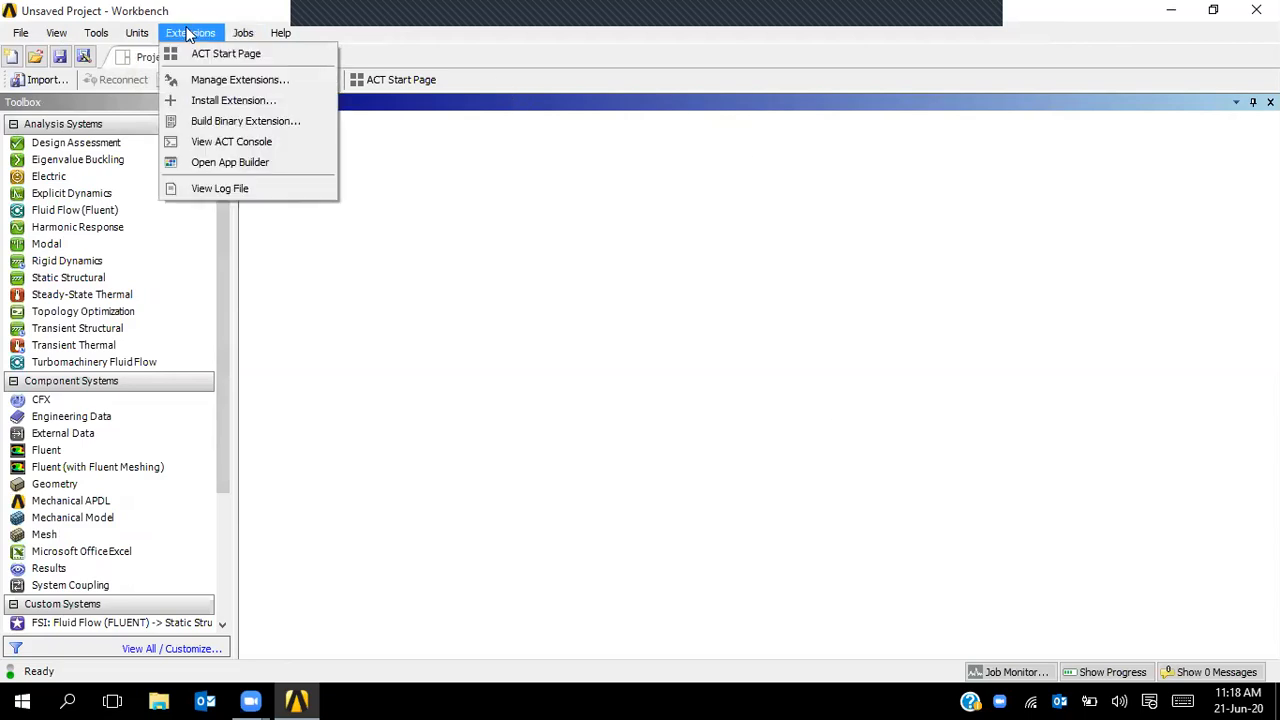
left_click(197, 101)
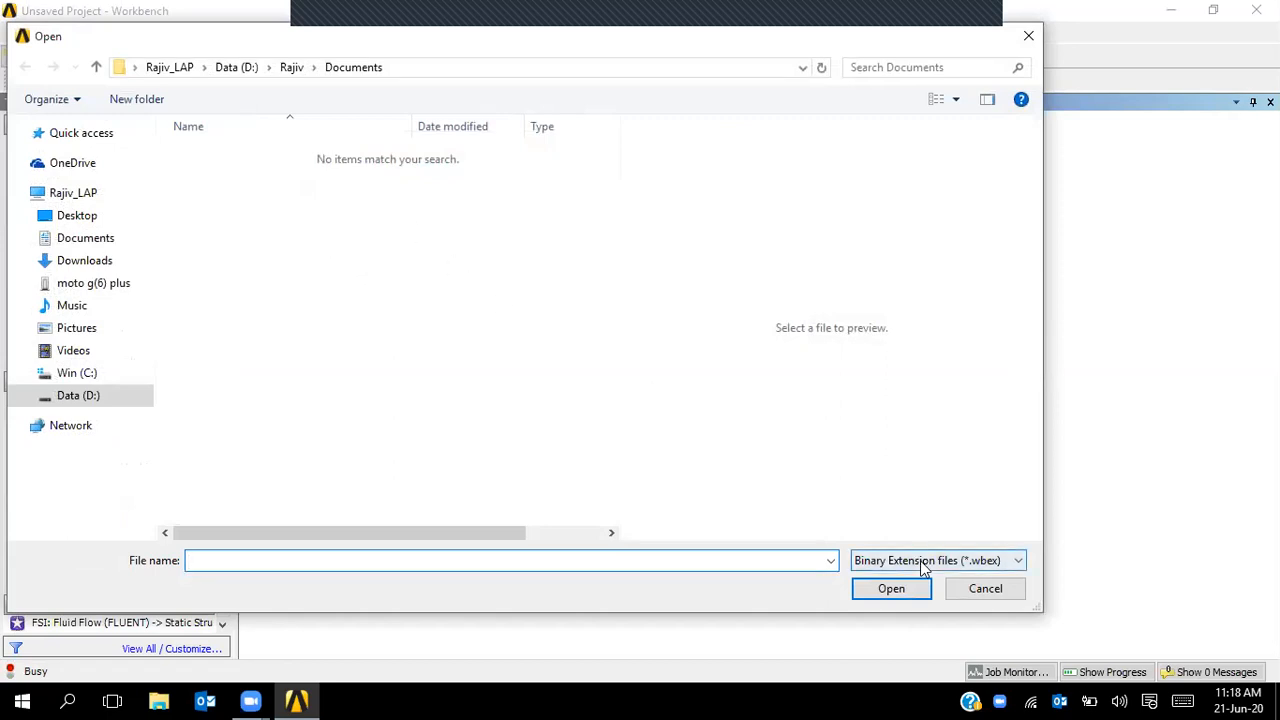
left_click(1008, 596)
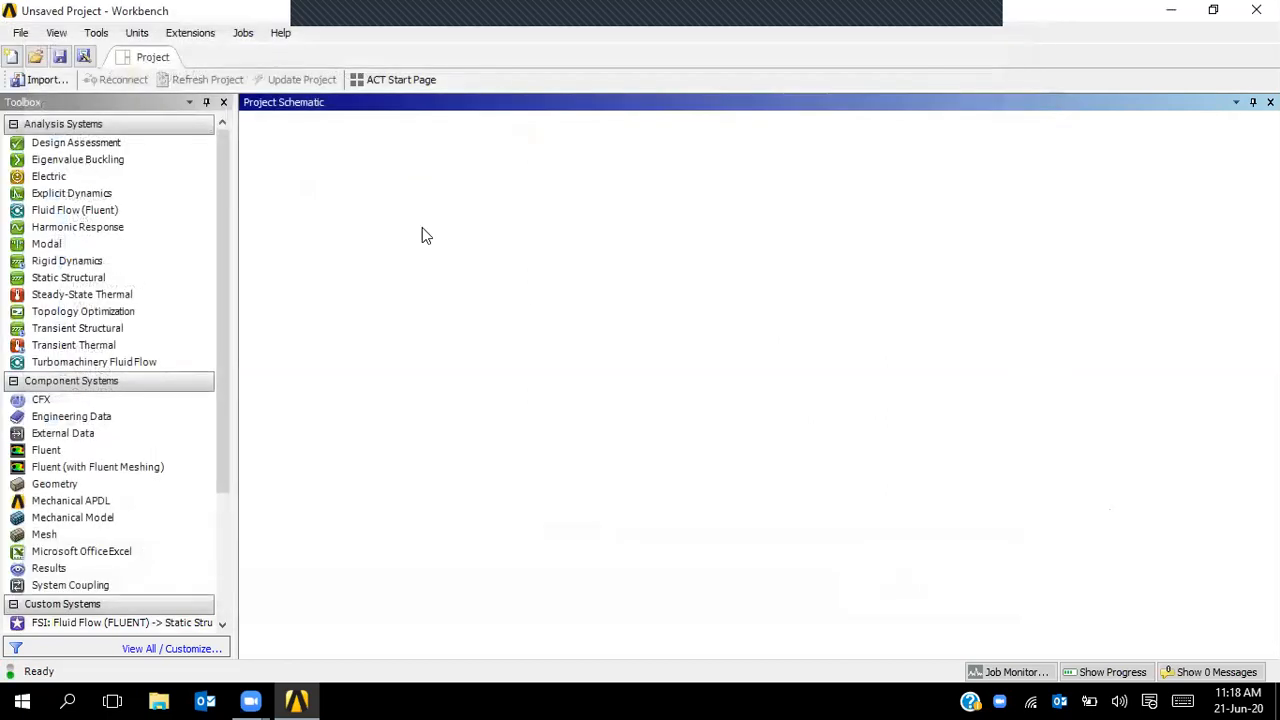
left_click(180, 36)
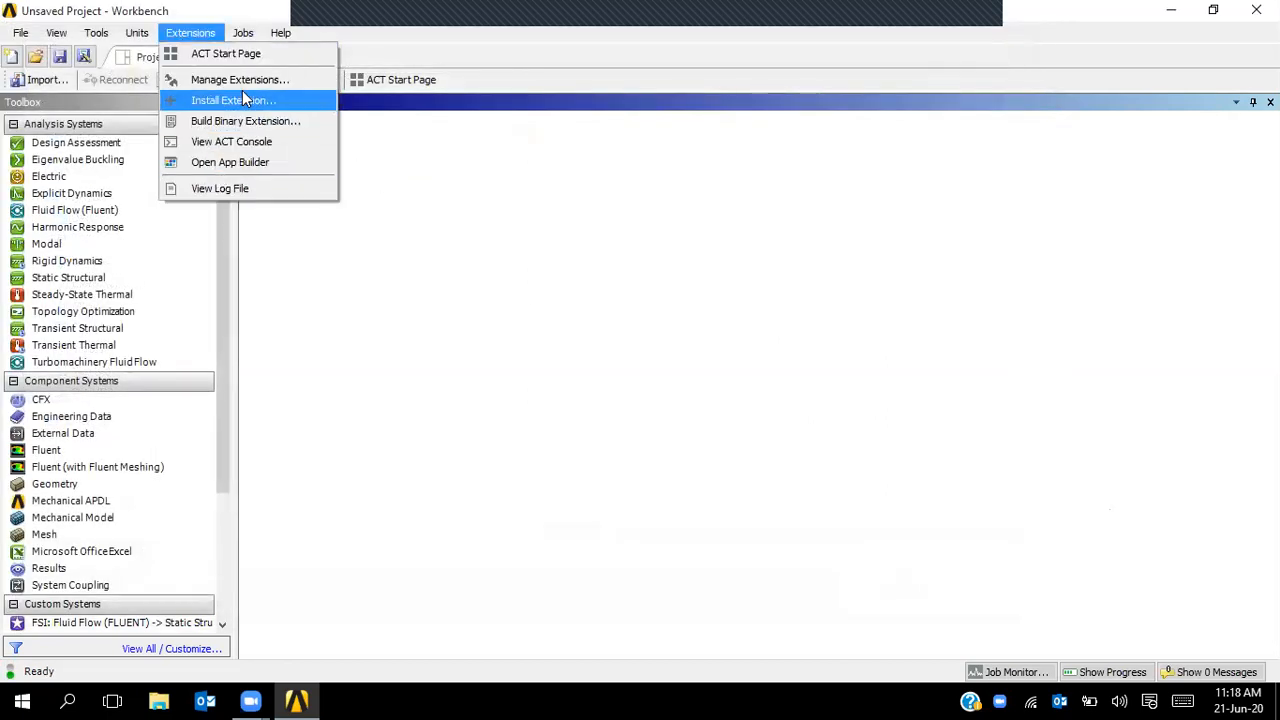
mouse_move(249, 42)
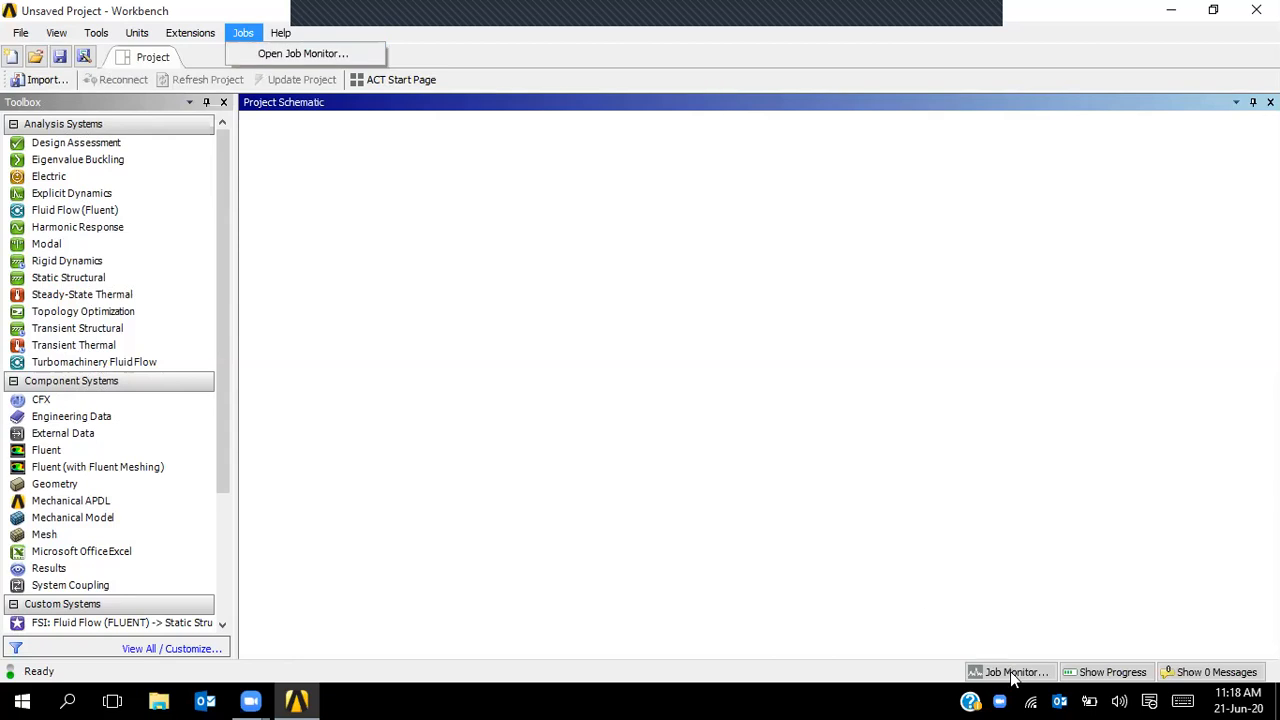
left_click(287, 52)
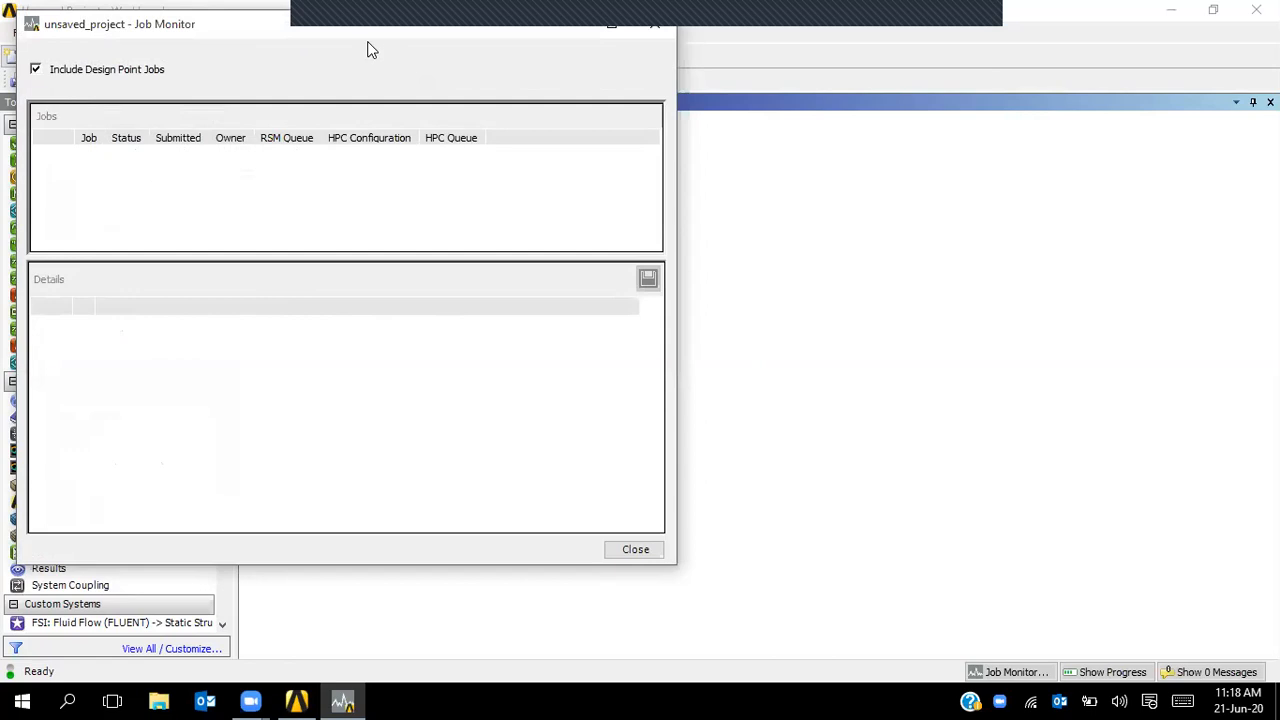
left_click_drag(377, 40, 437, 137)
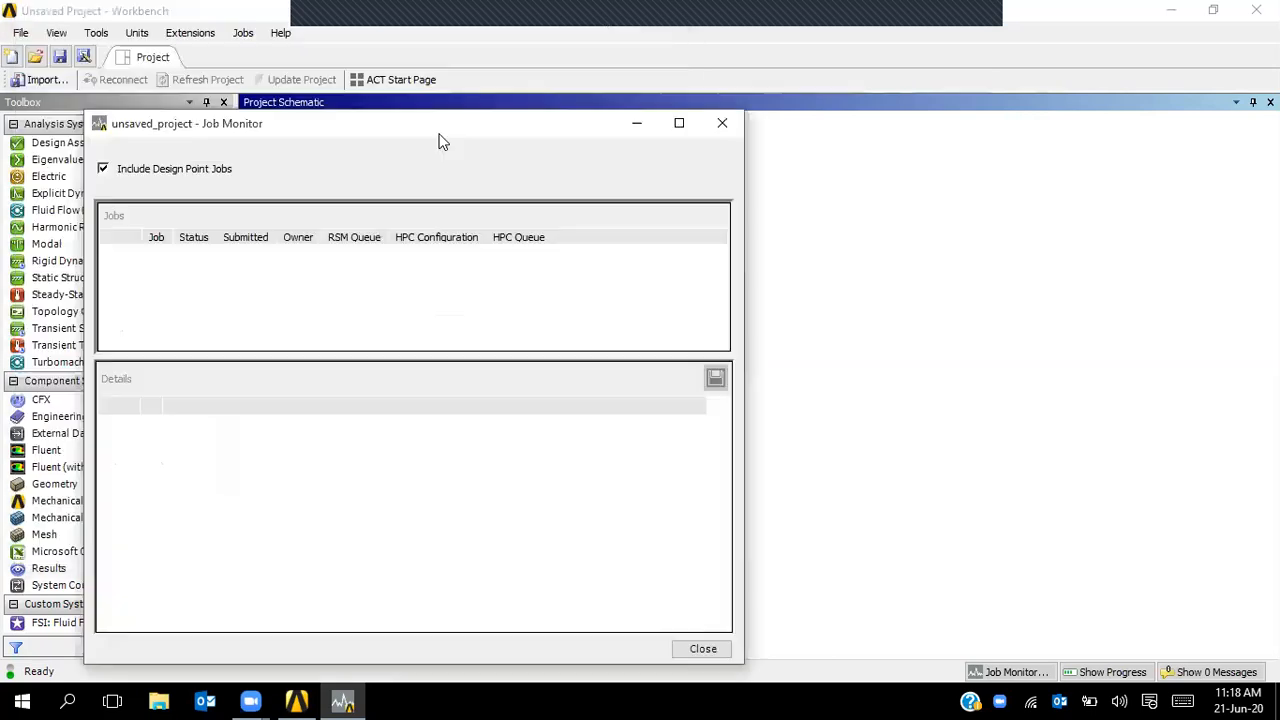
left_click(722, 123)
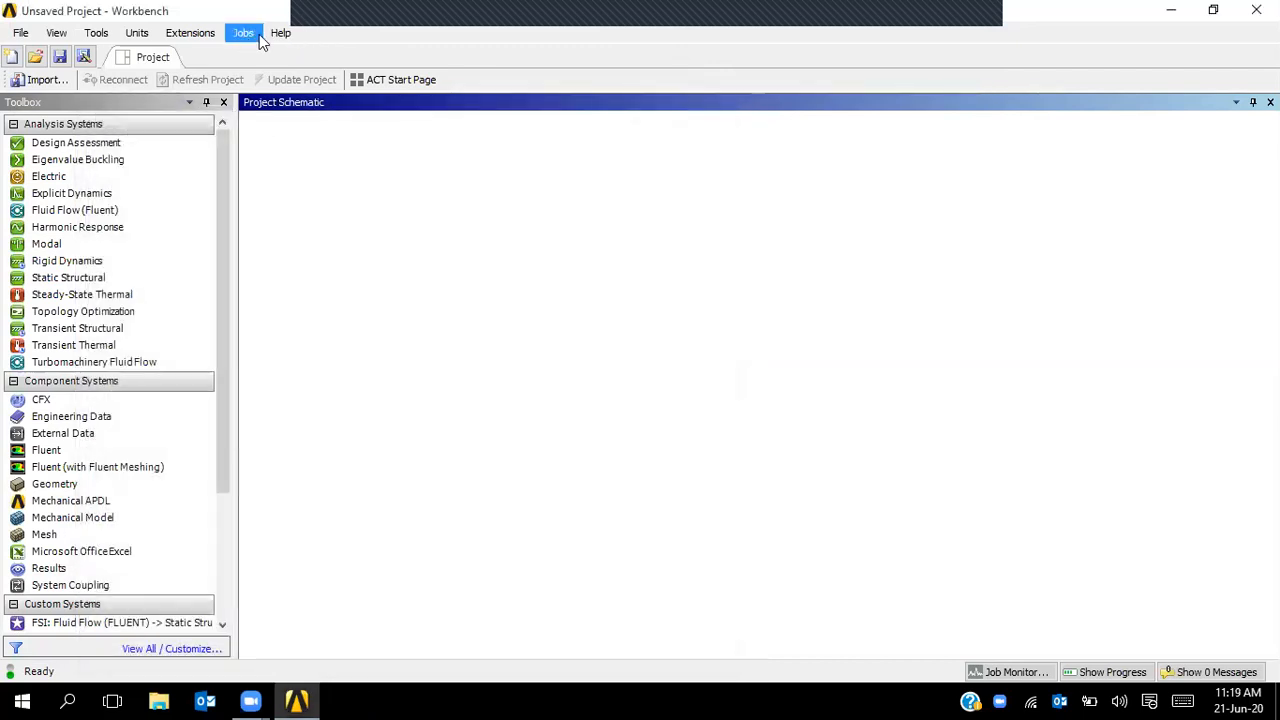
- Look over the Help menu, then exit Workbench answering No to saving the project
left_click(281, 33)
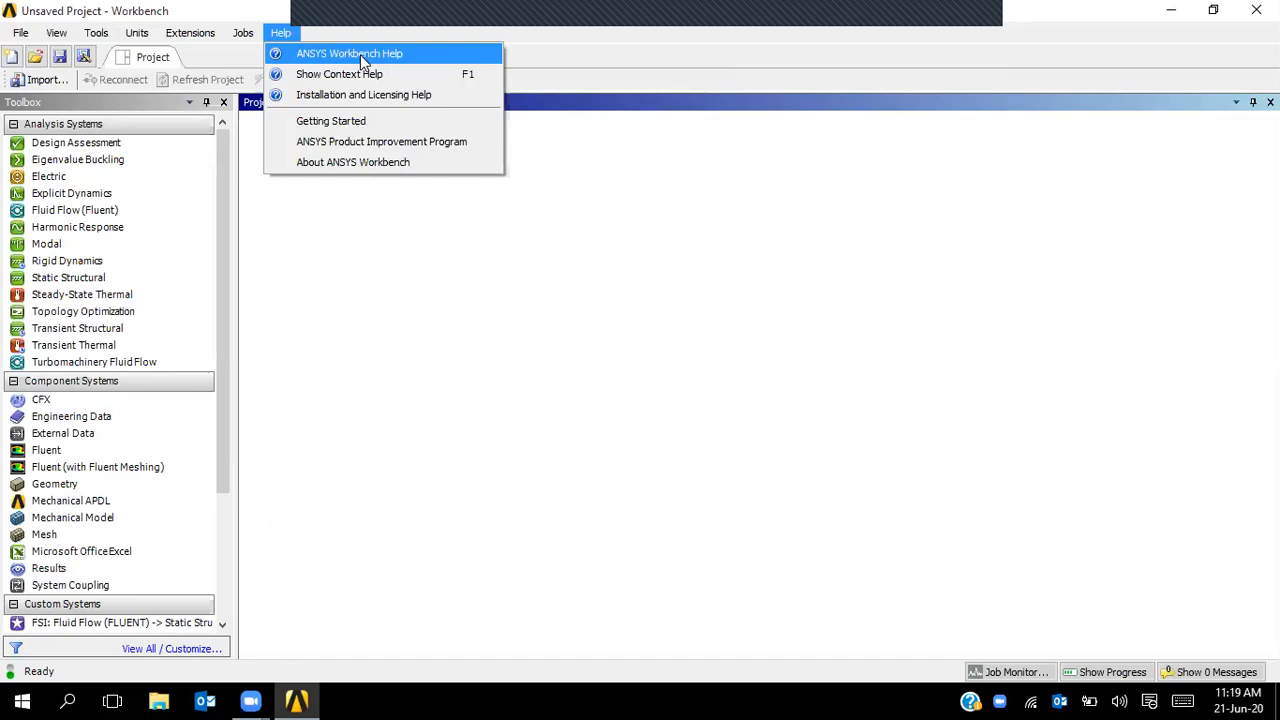
left_click(674, 300)
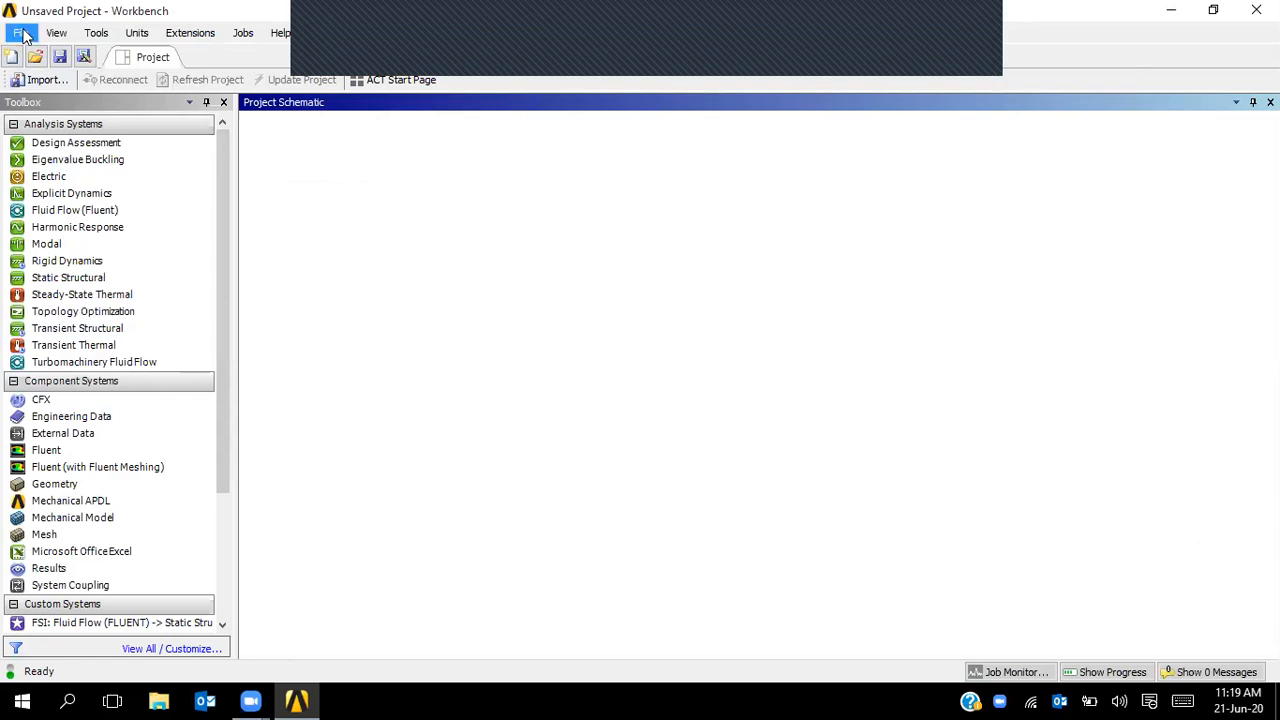
left_click(659, 386)
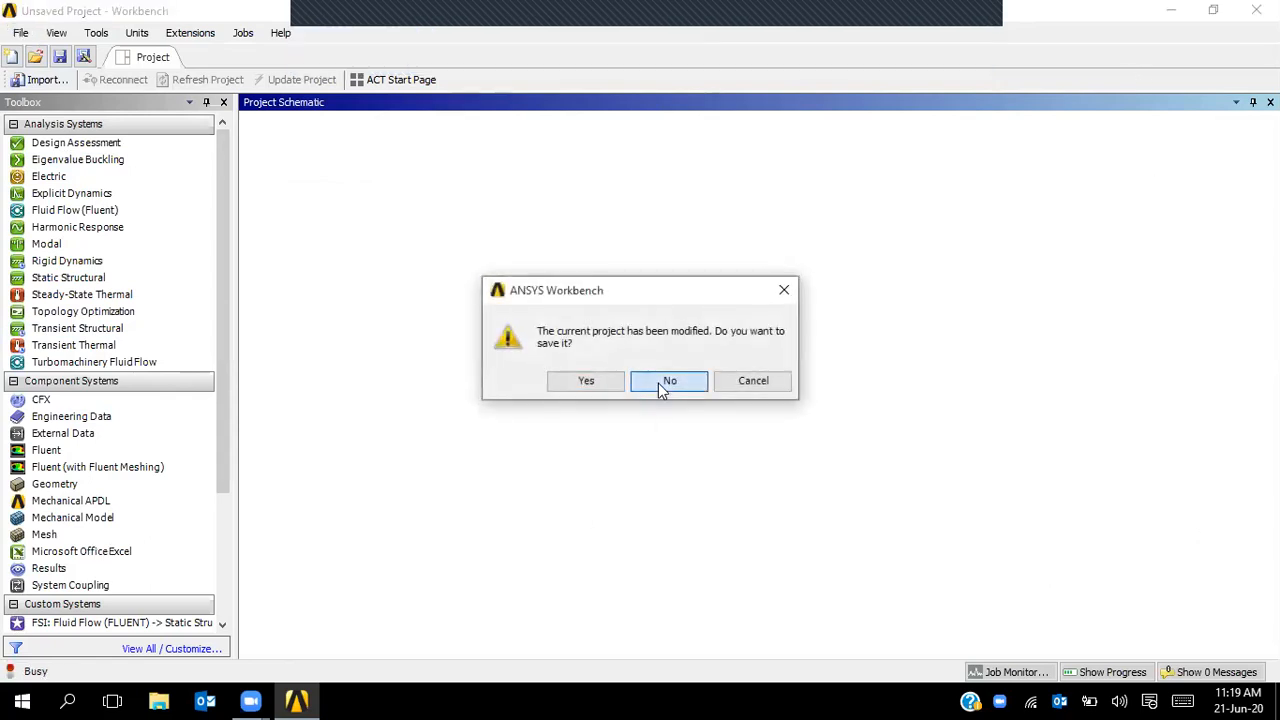